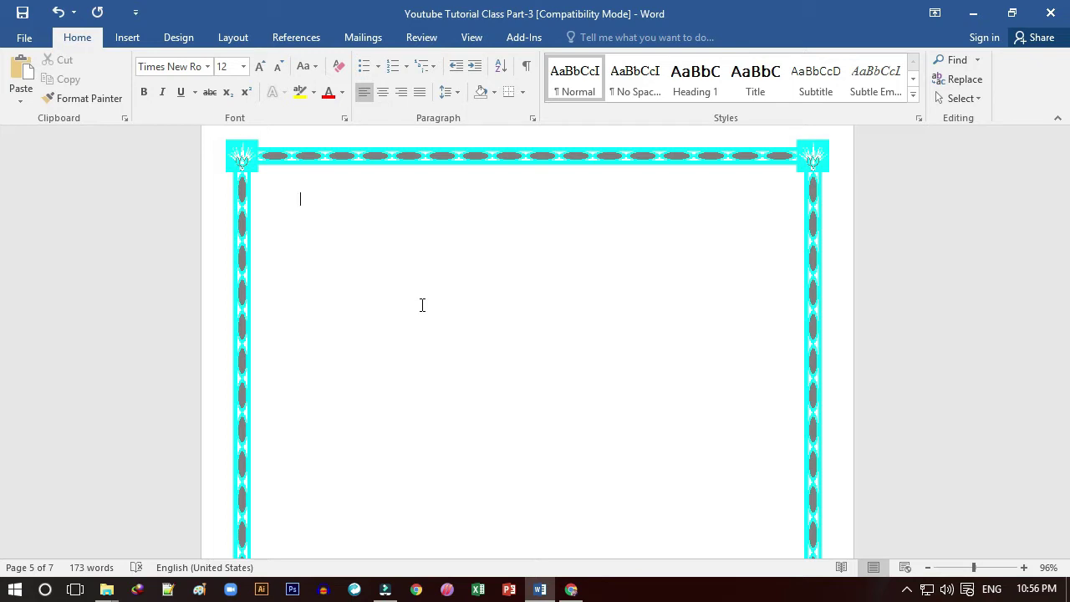
# Step: Switch the ribbon to the Insert tab while blank bordered page 5 is showing
pyautogui.click(127, 37)
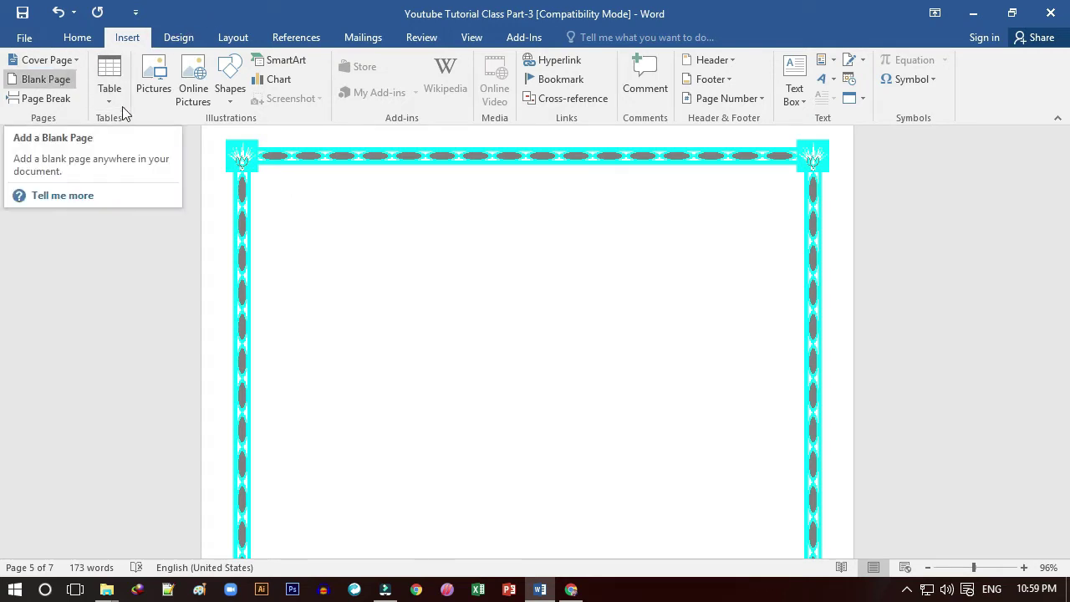
pyautogui.click(22, 39)
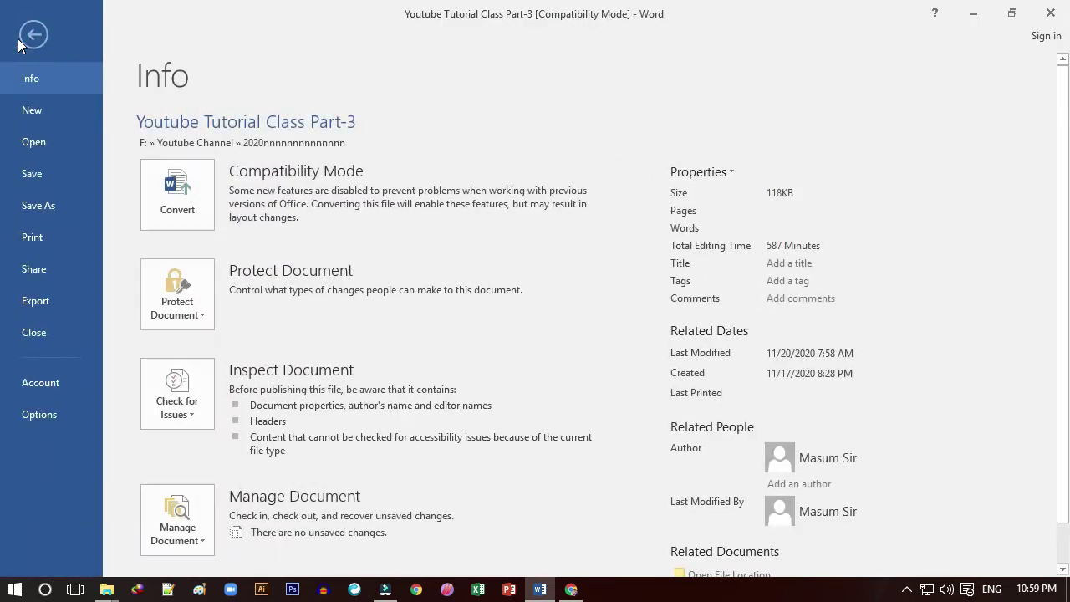
pyautogui.click(34, 109)
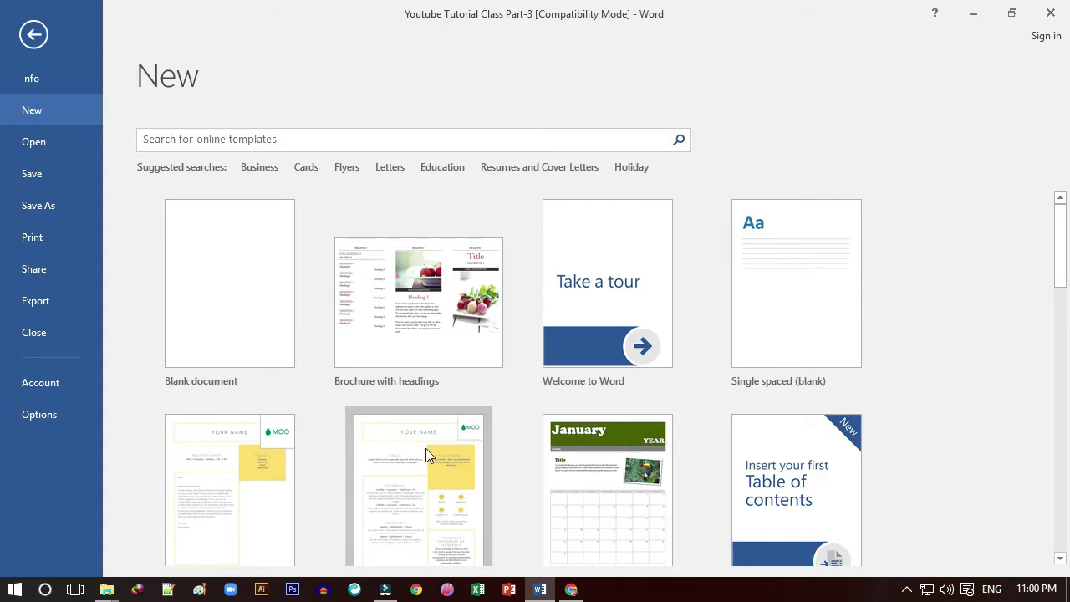
pyautogui.click(34, 35)
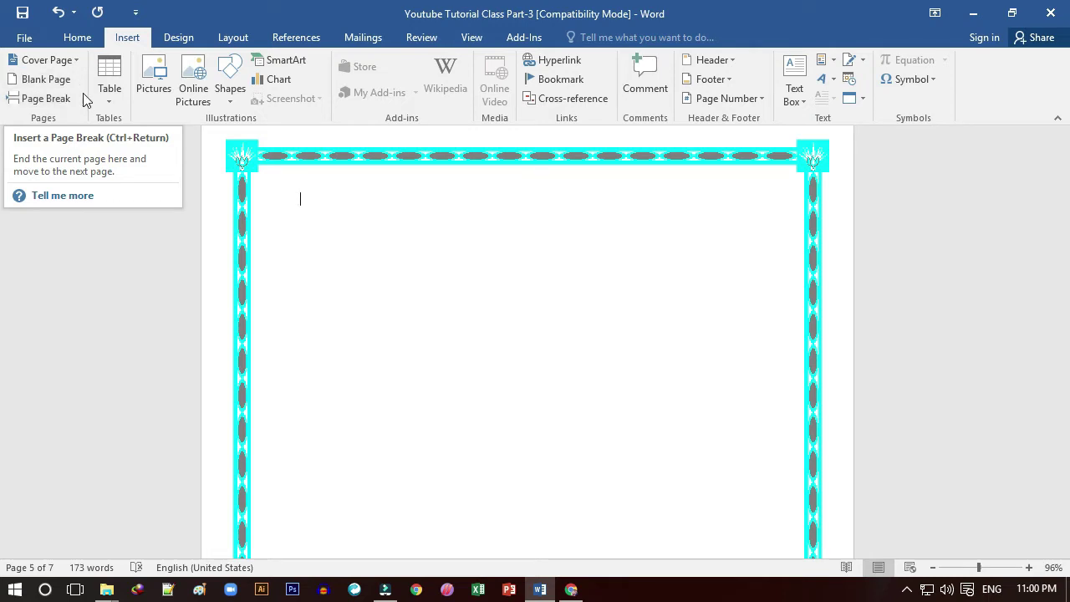
# Step: Add blank lines on the empty page so the bordered document grows to eight pages
pyautogui.click(301, 194)
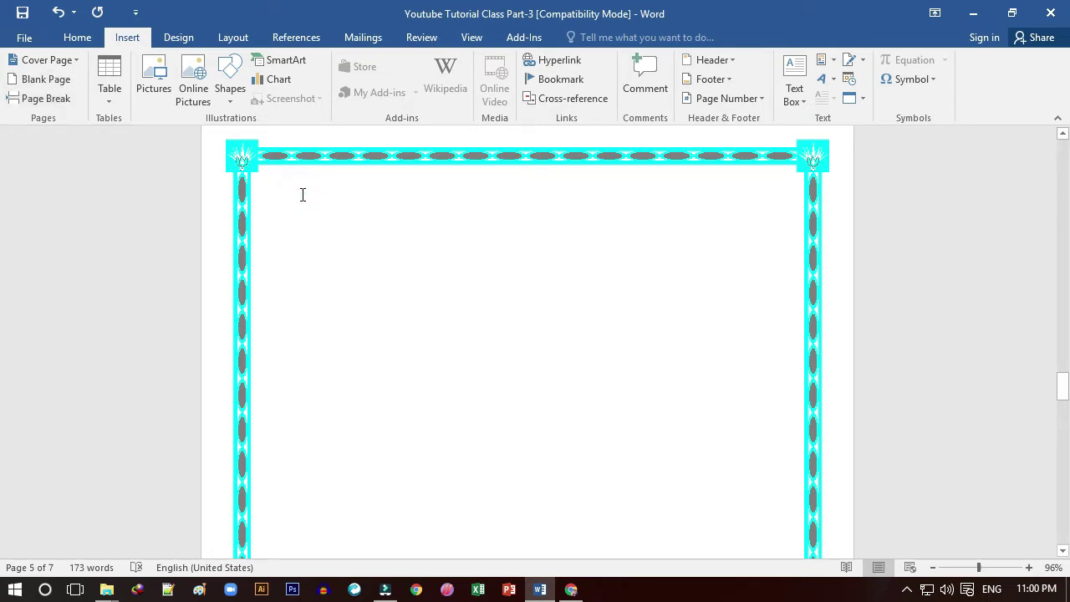
pyautogui.press('Return')
pyautogui.press('Return')
pyautogui.press('Return')
pyautogui.press('Return')
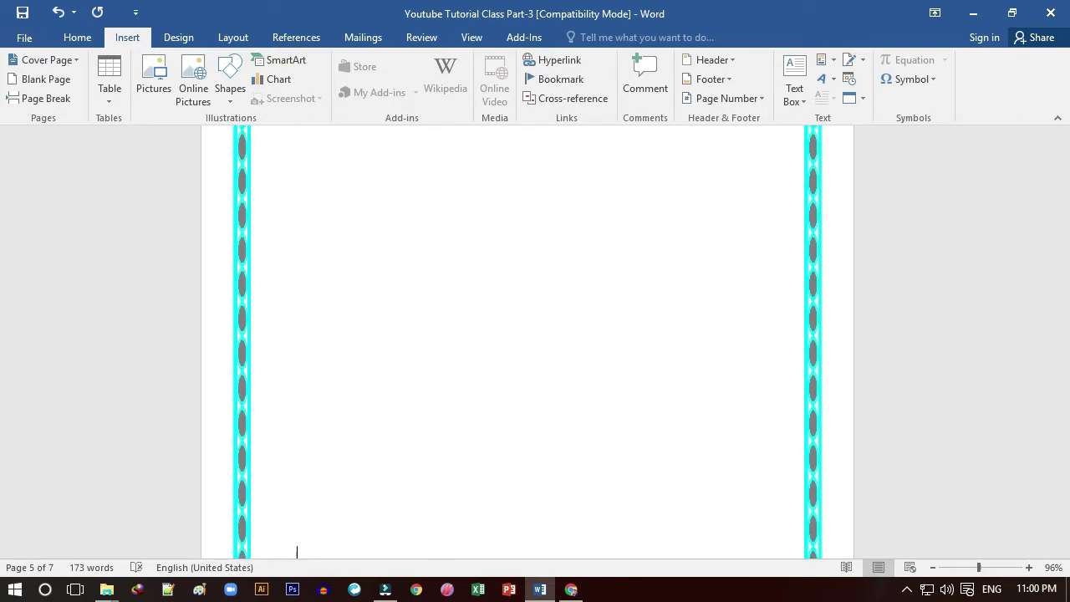
pyautogui.press('Return')
pyautogui.press('Return')
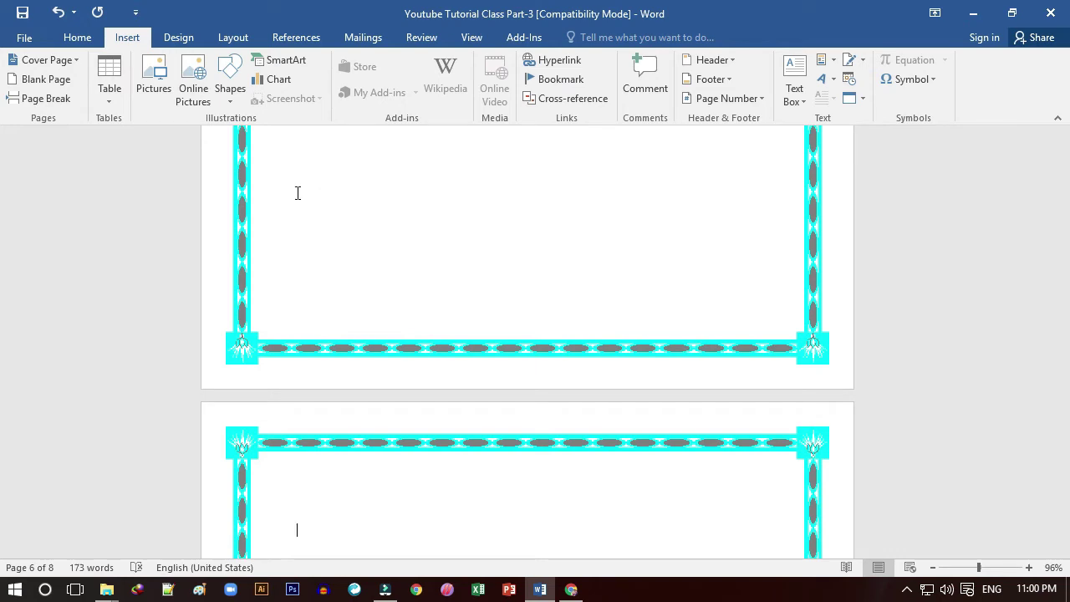
# Step: Return the insertion point to the top of page 5
pyautogui.scroll(-5, 294, 174)
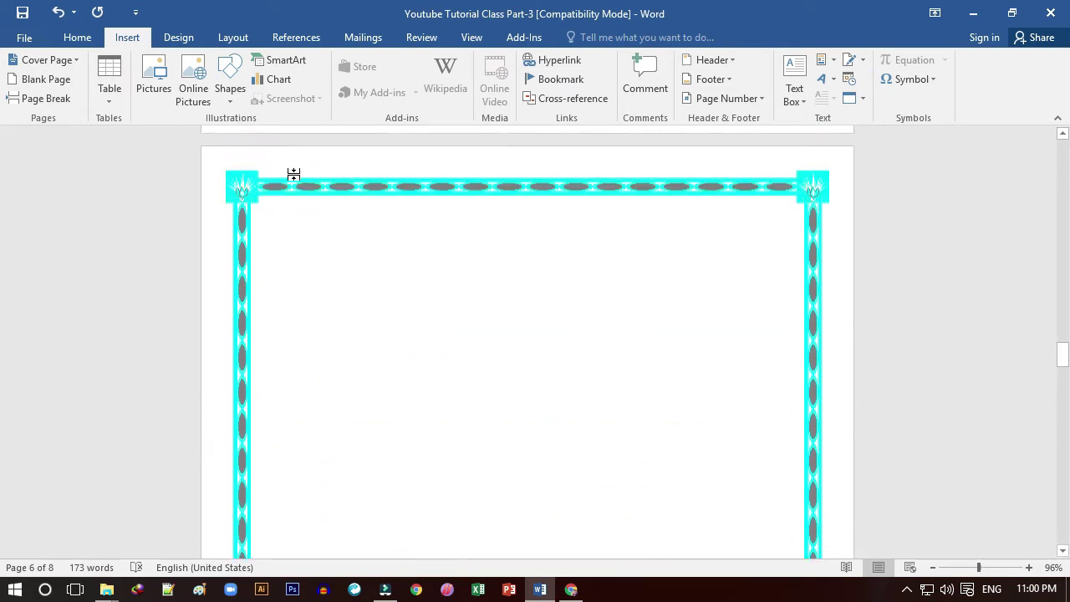
pyautogui.scroll(3, 293, 174)
pyautogui.scroll(1, 294, 174)
pyautogui.scroll(1, 294, 174)
pyautogui.scroll(3, 273, 185)
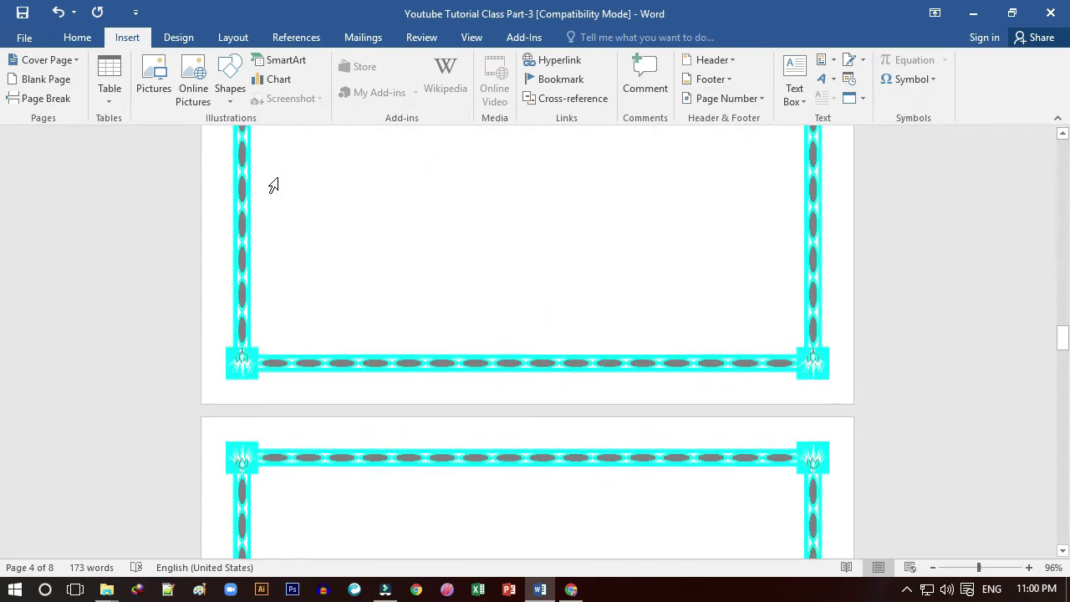
pyautogui.scroll(-3, 274, 185)
pyautogui.scroll(-2, 273, 184)
pyautogui.click(275, 230)
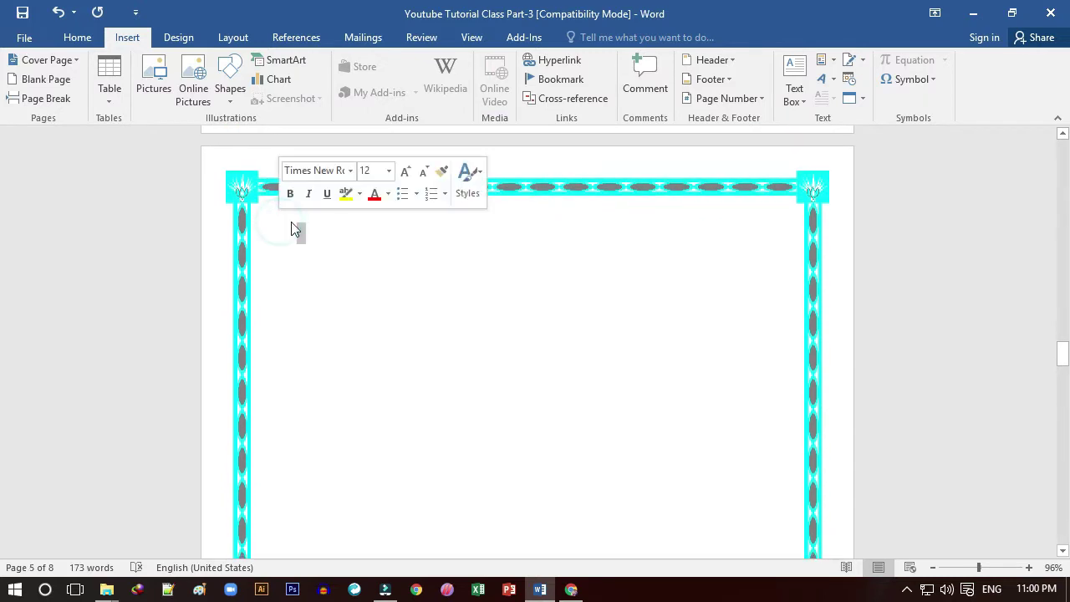
pyautogui.click(295, 230)
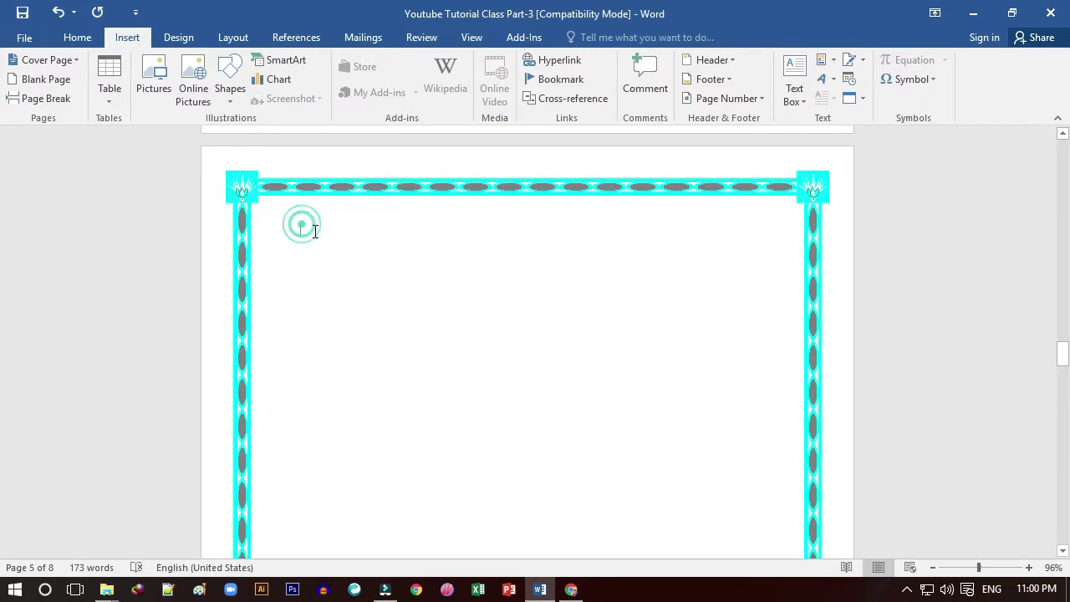
# Step: Insert a 5 x 5 table at the top of page 5 and place the cursor below it
pyautogui.click(112, 95)
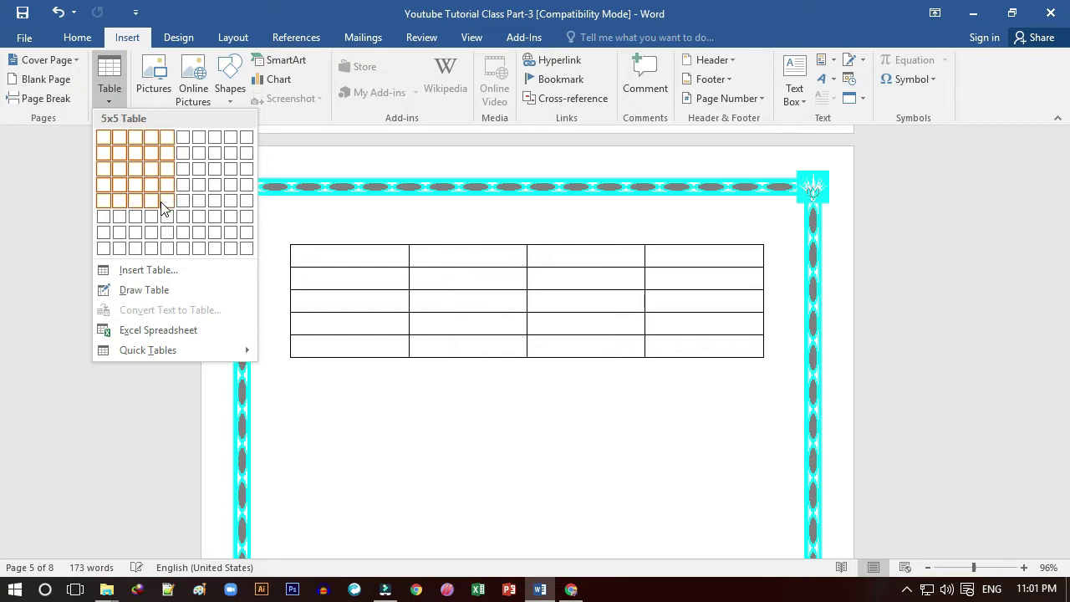
pyautogui.click(165, 209)
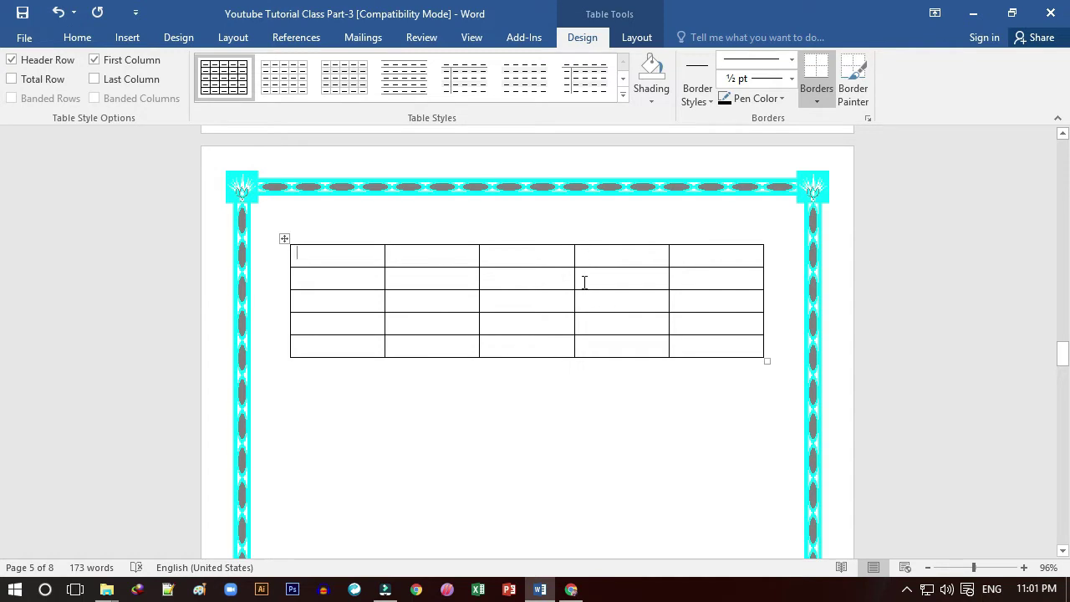
pyautogui.click(355, 422)
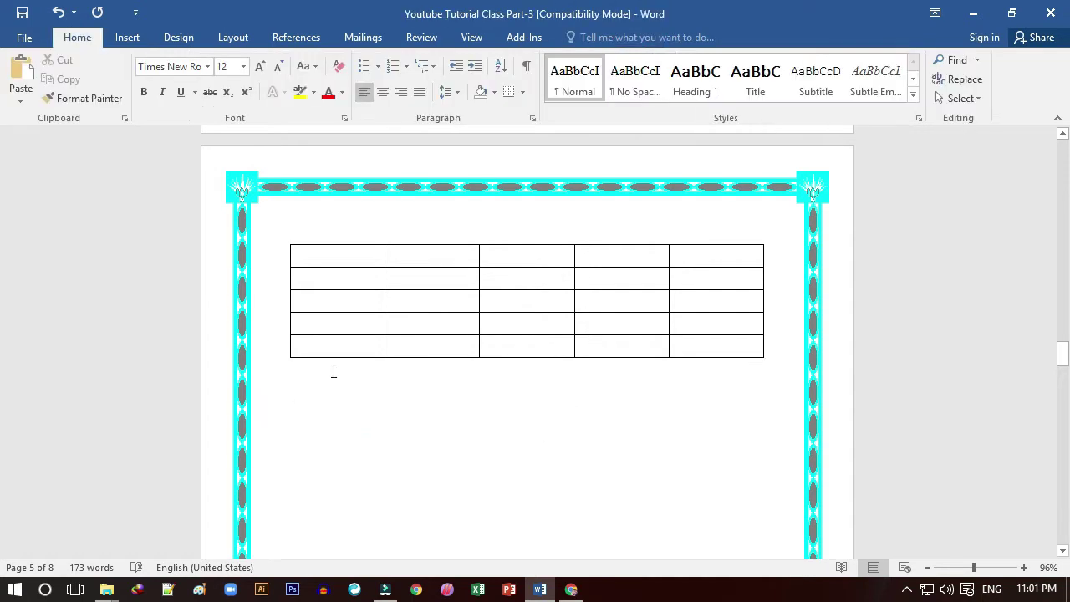
# Step: Create a second table of 4 columns and 10 rows through the Insert Table dialog
pyautogui.click(131, 39)
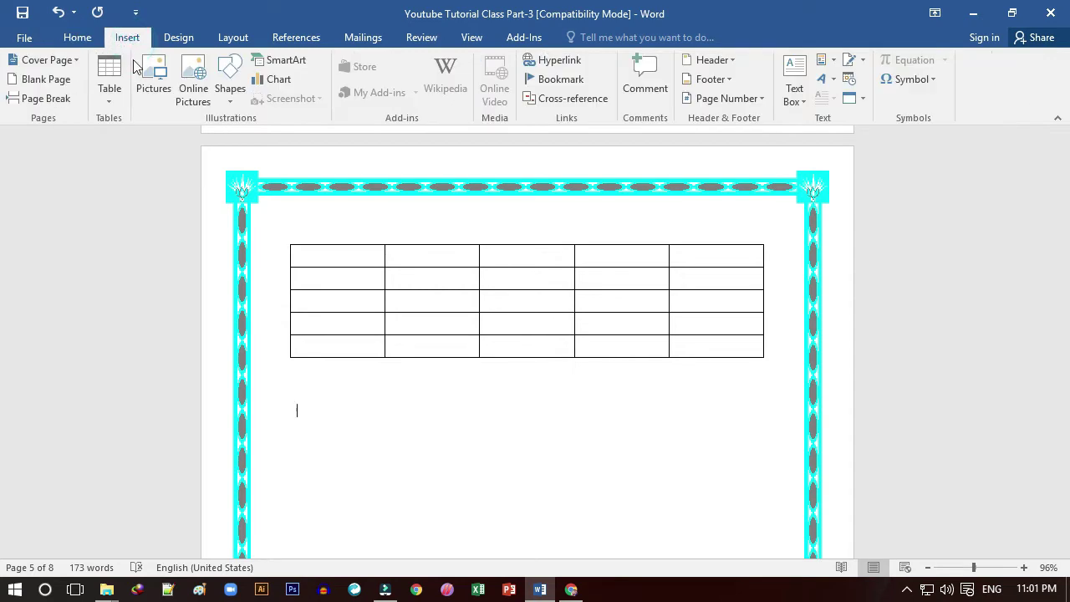
pyautogui.click(120, 94)
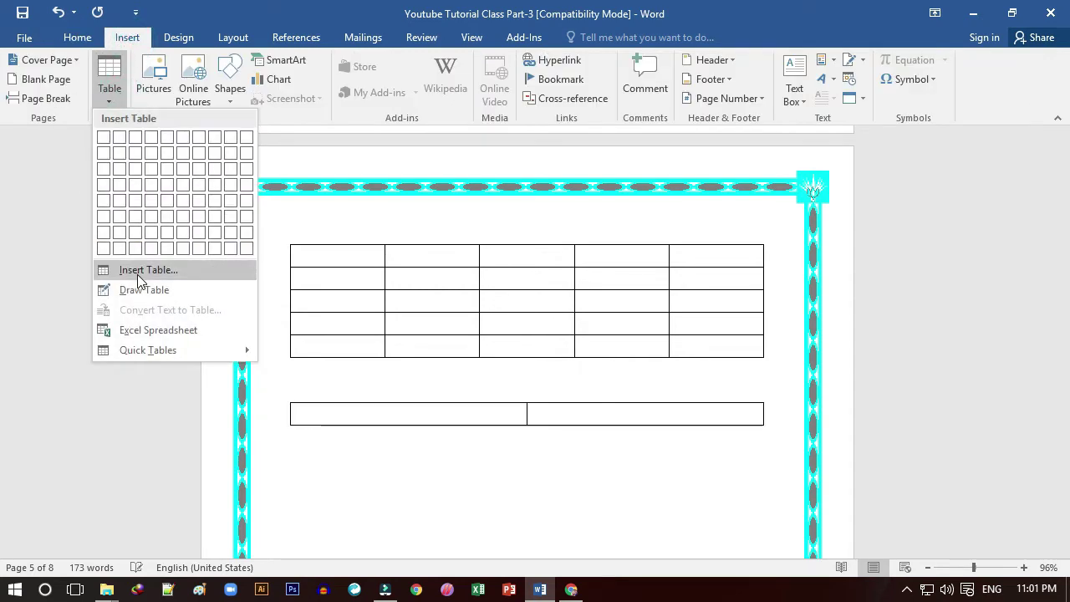
pyautogui.click(158, 272)
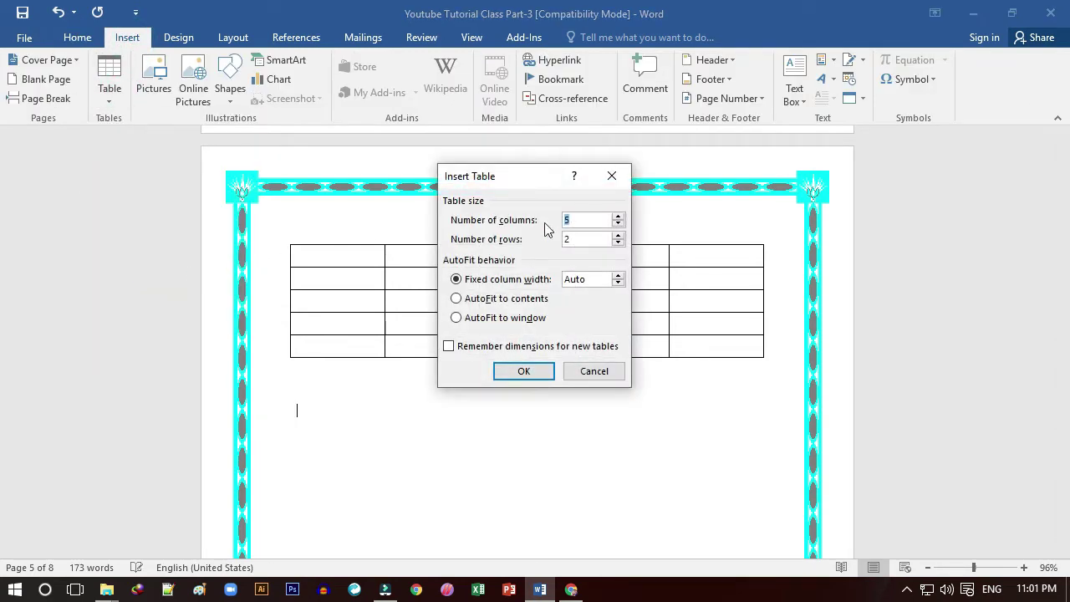
pyautogui.click(588, 220)
pyautogui.press('BackSpace')
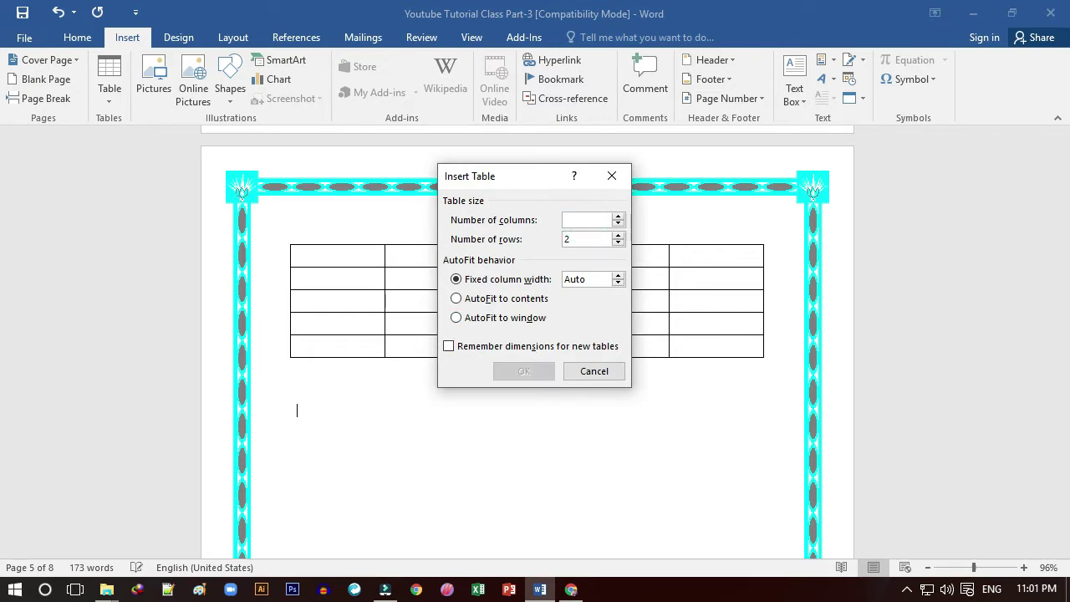
pyautogui.write('4')
pyautogui.click(593, 239)
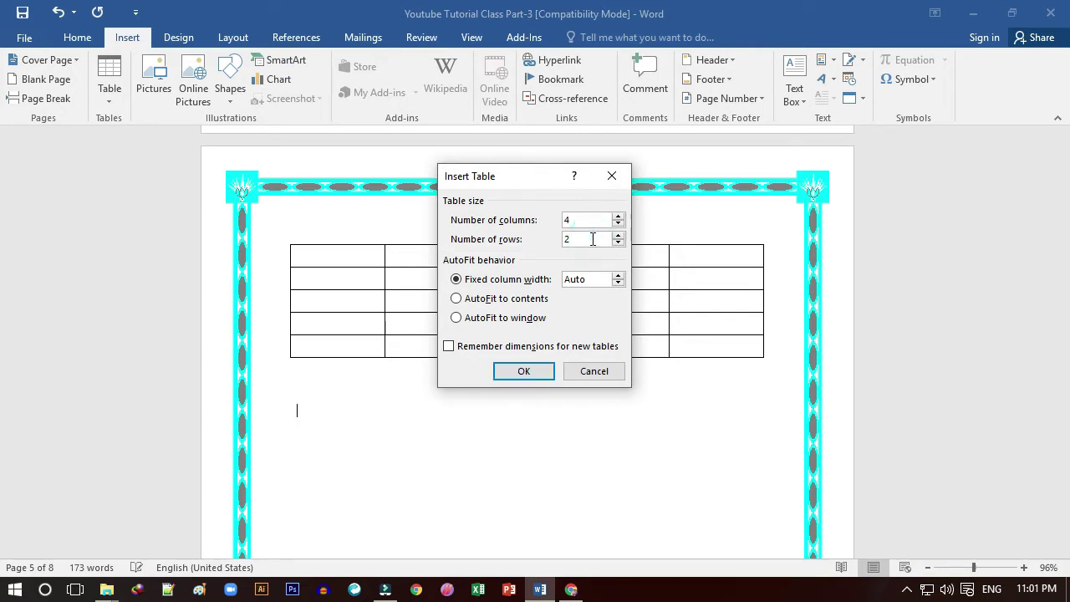
pyautogui.press('BackSpace')
pyautogui.write('10')
pyautogui.click(618, 236)
pyautogui.click(618, 235)
pyautogui.click(618, 243)
pyautogui.click(618, 243)
pyautogui.click(602, 239)
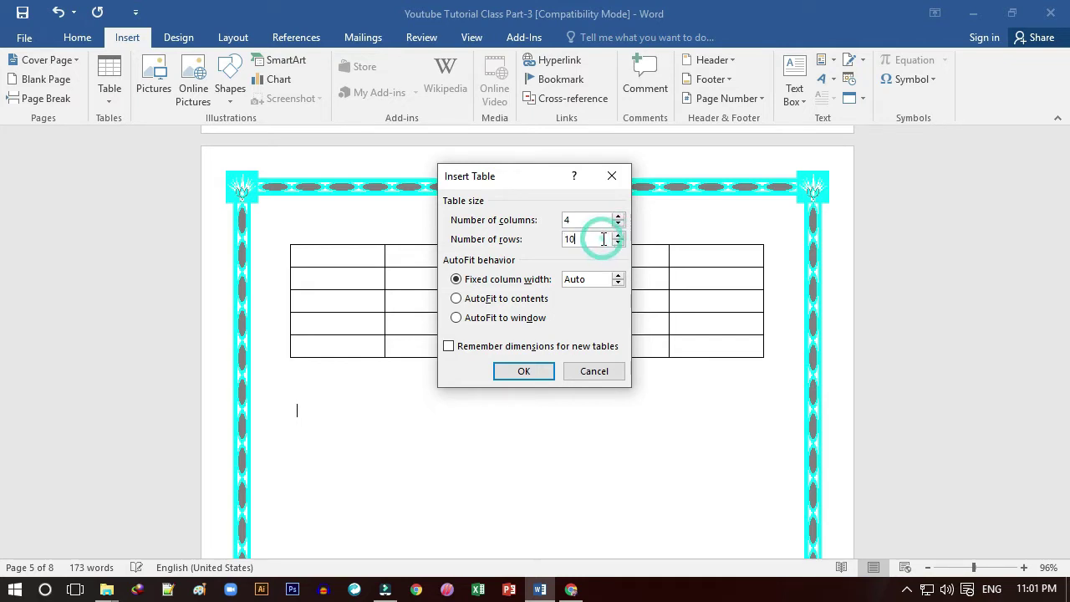
pyautogui.click(523, 374)
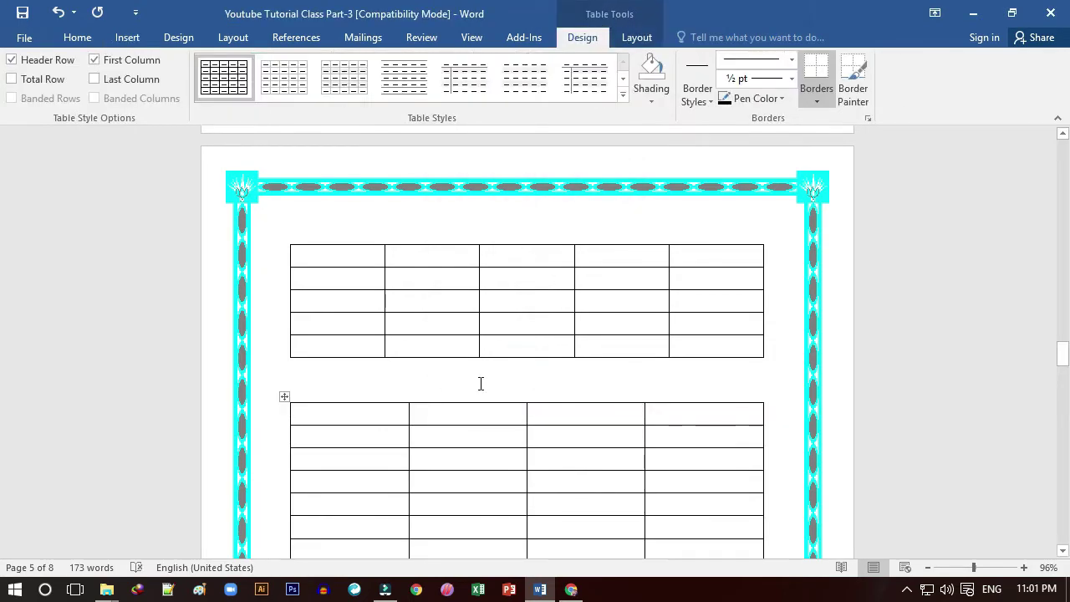
pyautogui.scroll(-1, 473, 385)
pyautogui.scroll(-2, 473, 385)
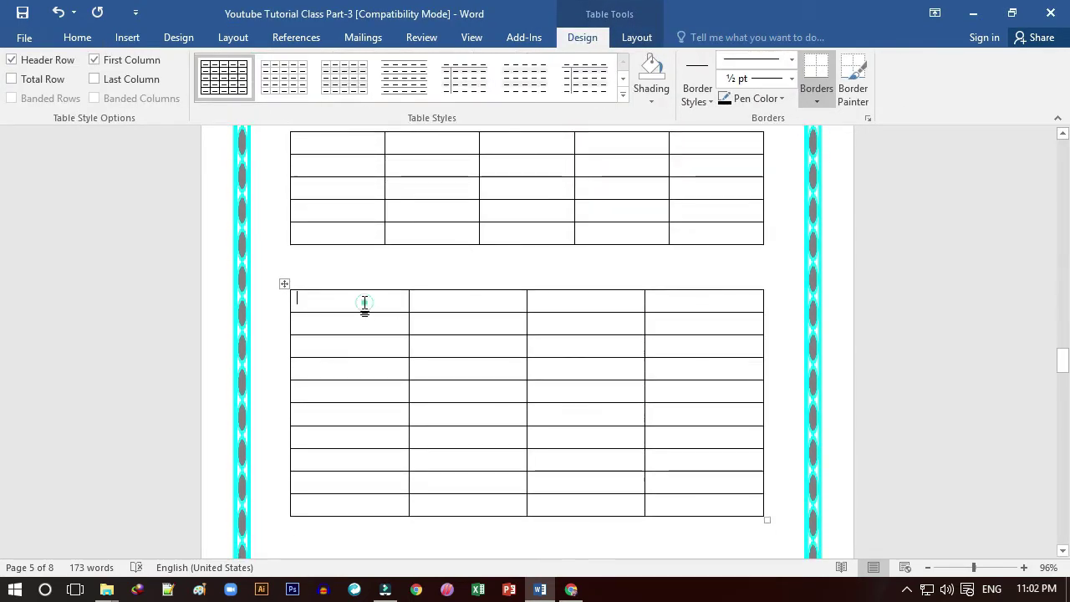
# Step: Type 1–4 across the second table's top row and 2–10 down its first column
pyautogui.write('1\t2\t')
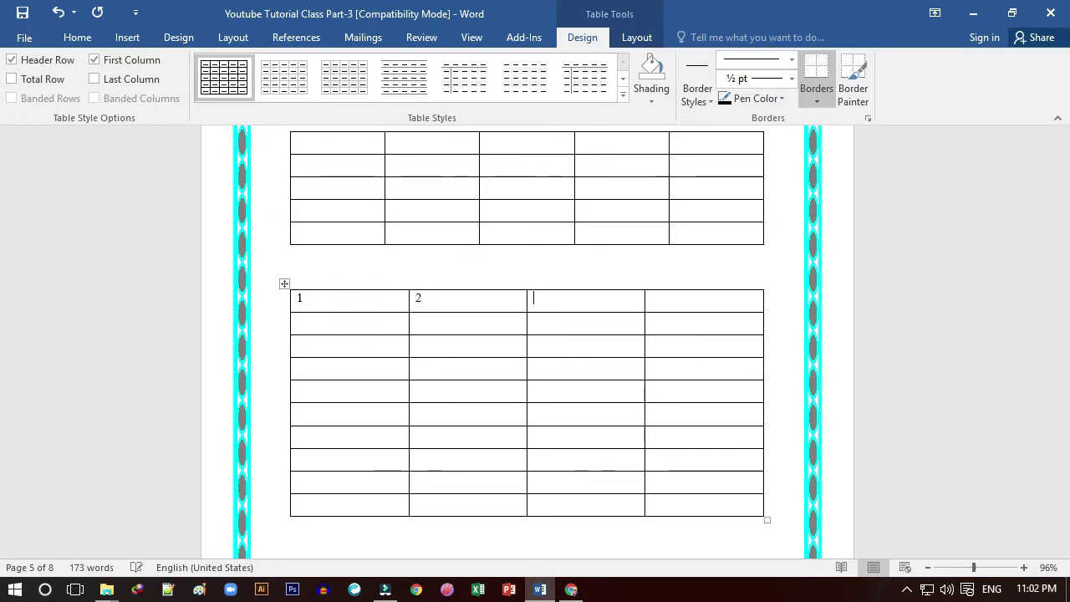
pyautogui.write('3\t4 ')
pyautogui.write('2')
pyautogui.press('Down')
pyautogui.write('3')
pyautogui.press('Down')
pyautogui.write('4')
pyautogui.press('Down')
pyautogui.press('5')
pyautogui.press('Down')
pyautogui.press('6')
pyautogui.press('Down')
pyautogui.press('7')
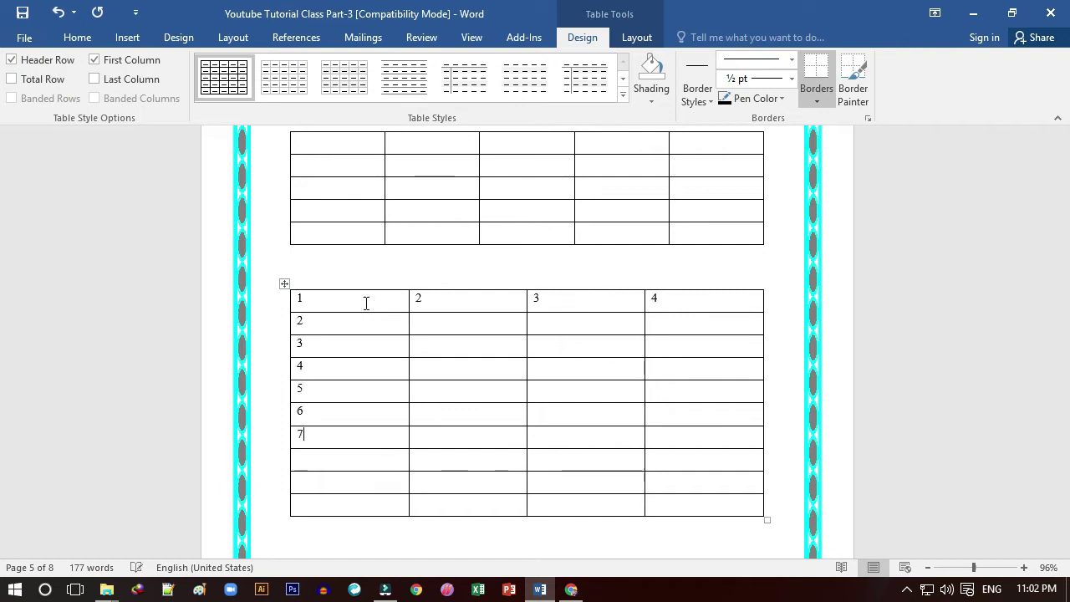
pyautogui.press('Down')
pyautogui.press('8')
pyautogui.press('Down')
pyautogui.press('9')
pyautogui.press('Down')
pyautogui.write('1')
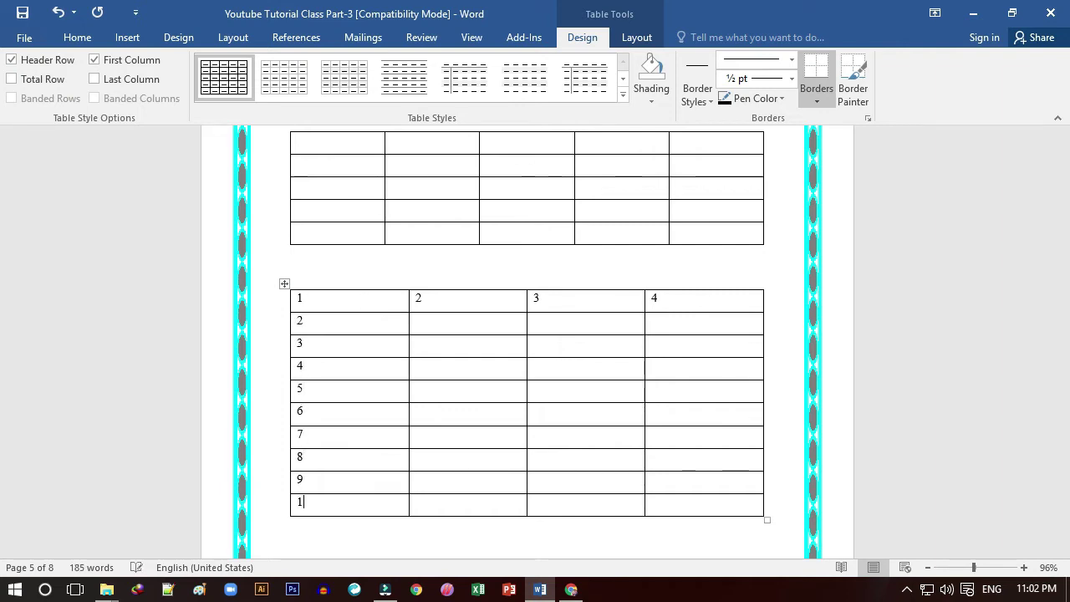
pyautogui.write('0')
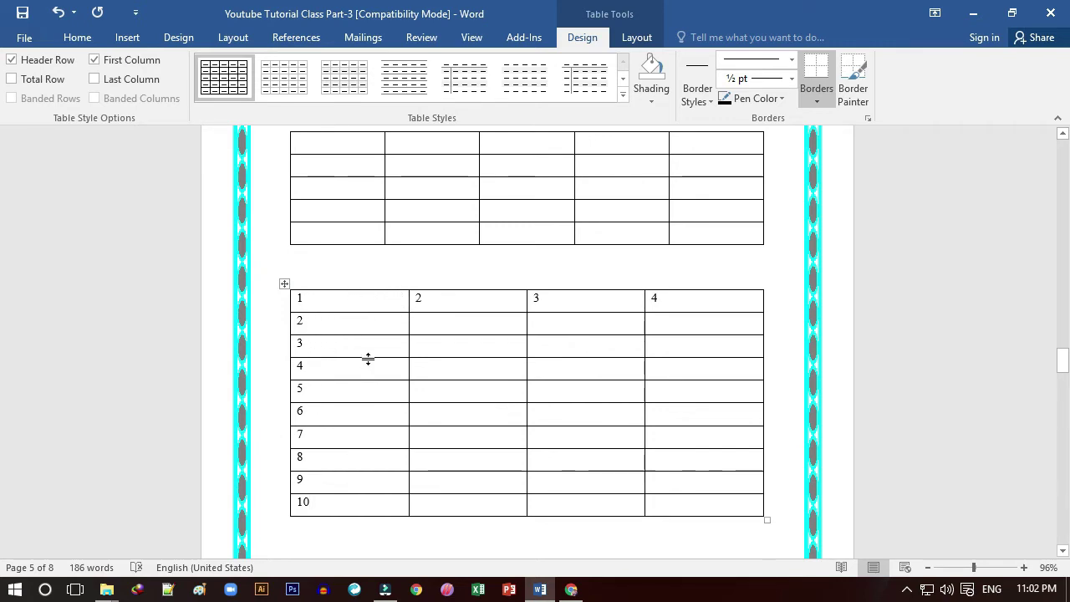
# Step: Narrow the numbered first column, widen the second column, then open the Table menu
pyautogui.click(408, 330)
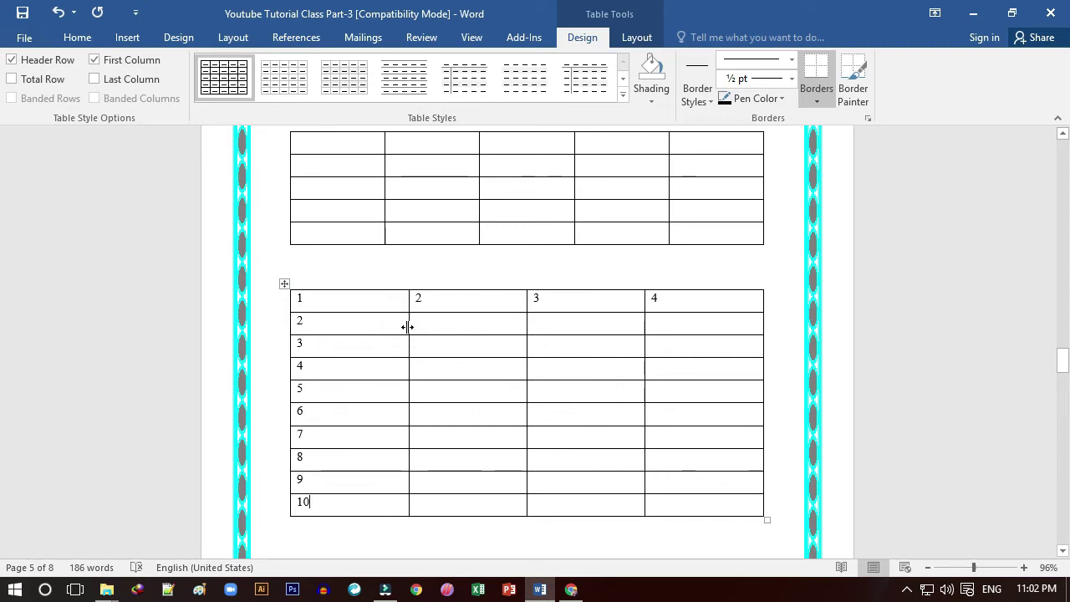
pyautogui.moveTo(407, 328); pyautogui.dragTo(326, 341)
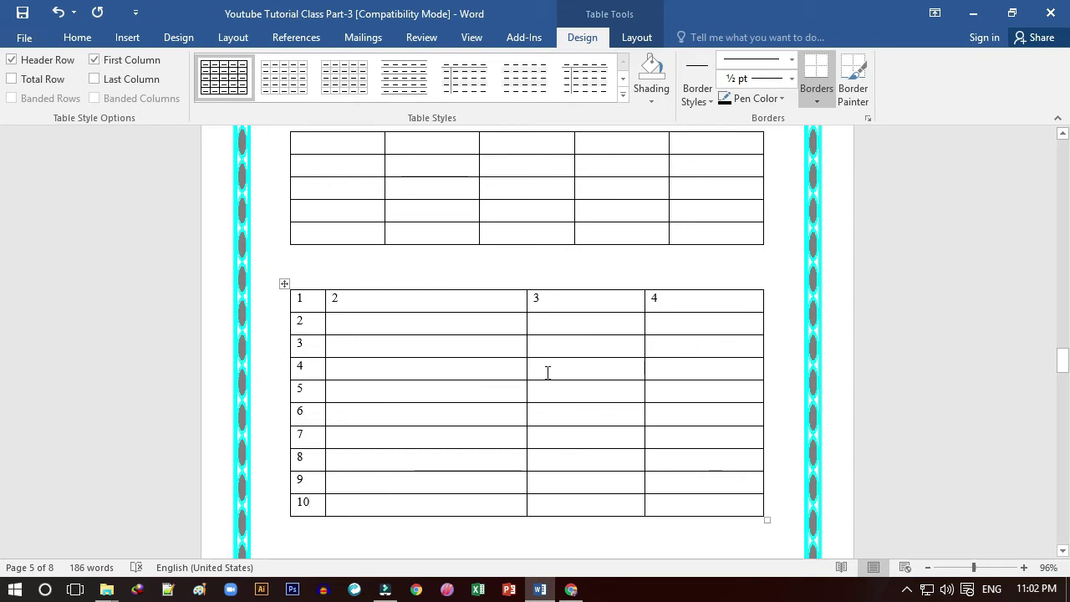
pyautogui.moveTo(525, 324); pyautogui.dragTo(576, 330)
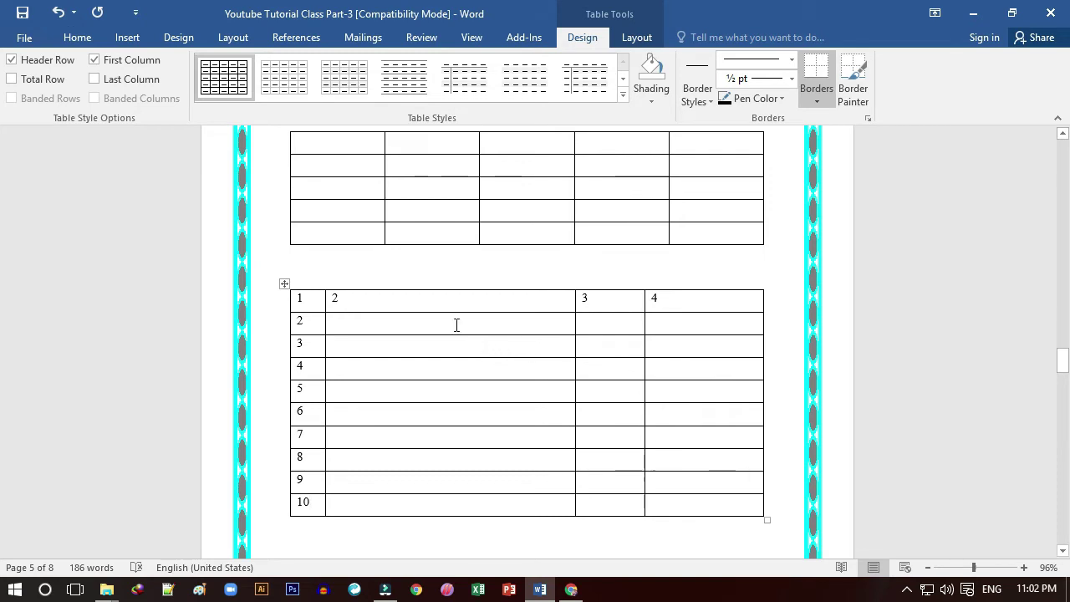
pyautogui.click(666, 301)
pyautogui.click(129, 38)
pyautogui.click(117, 96)
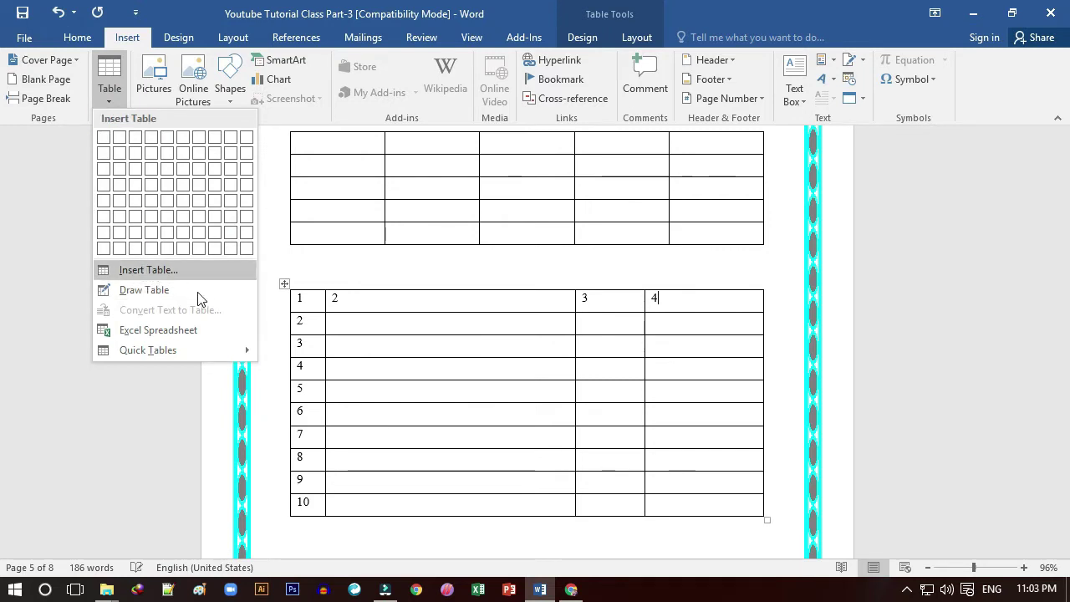
# Step: Insert a new column to the right of column 4 and number its top cell 5
pyautogui.click(681, 298)
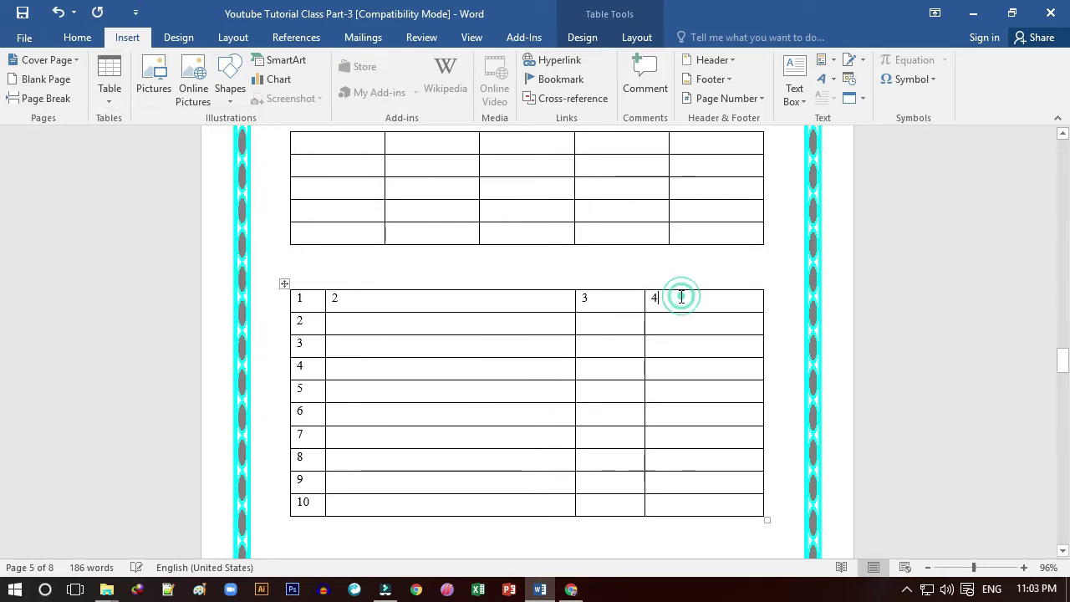
pyautogui.moveTo(681, 298); pyautogui.dragTo(691, 494)
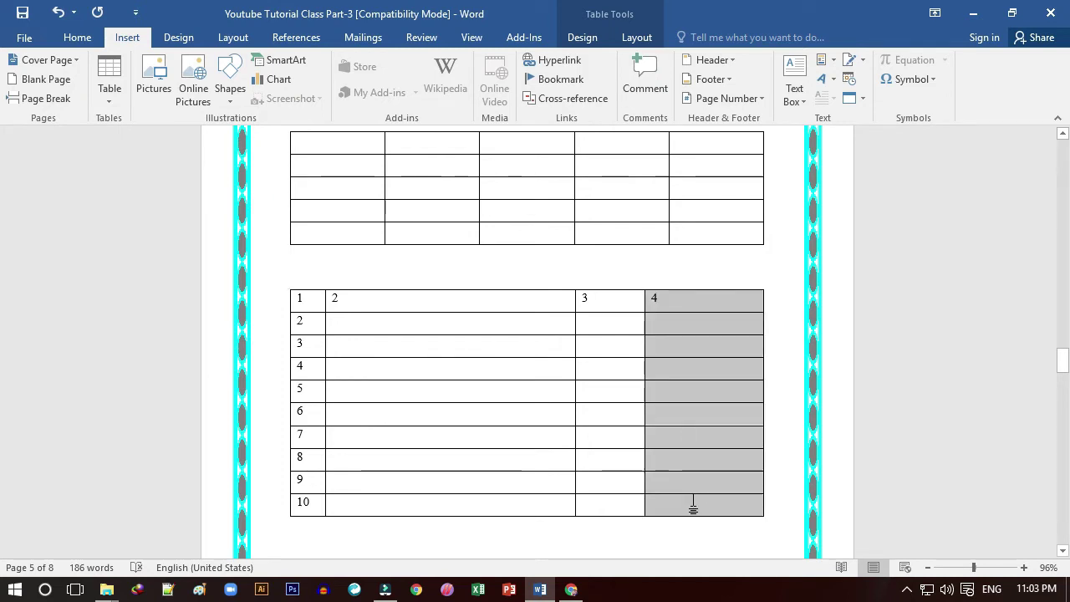
pyautogui.click(695, 300)
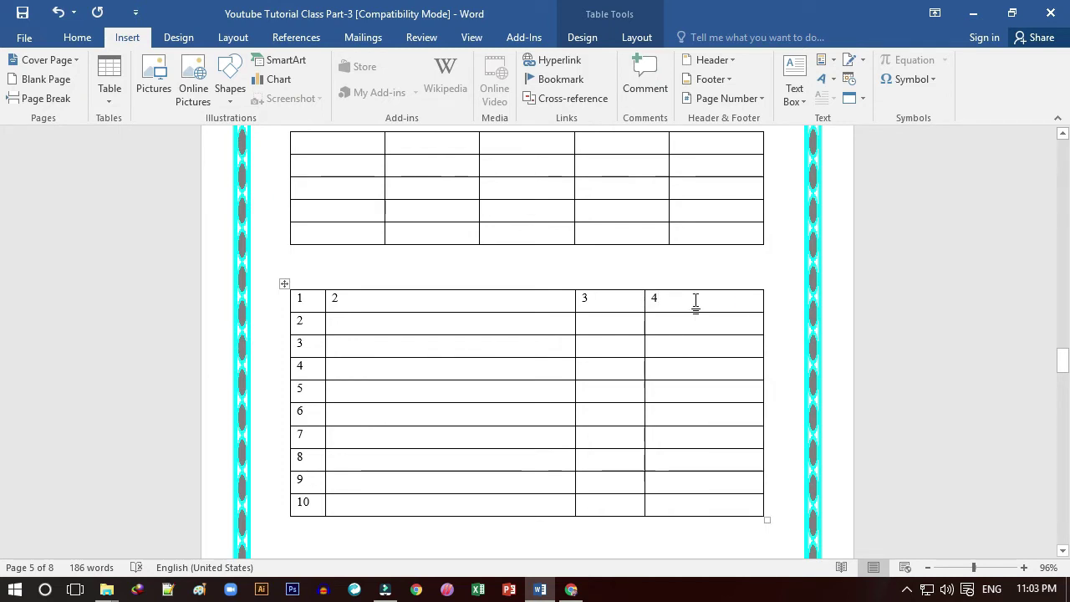
pyautogui.moveTo(694, 303); pyautogui.dragTo(711, 500)
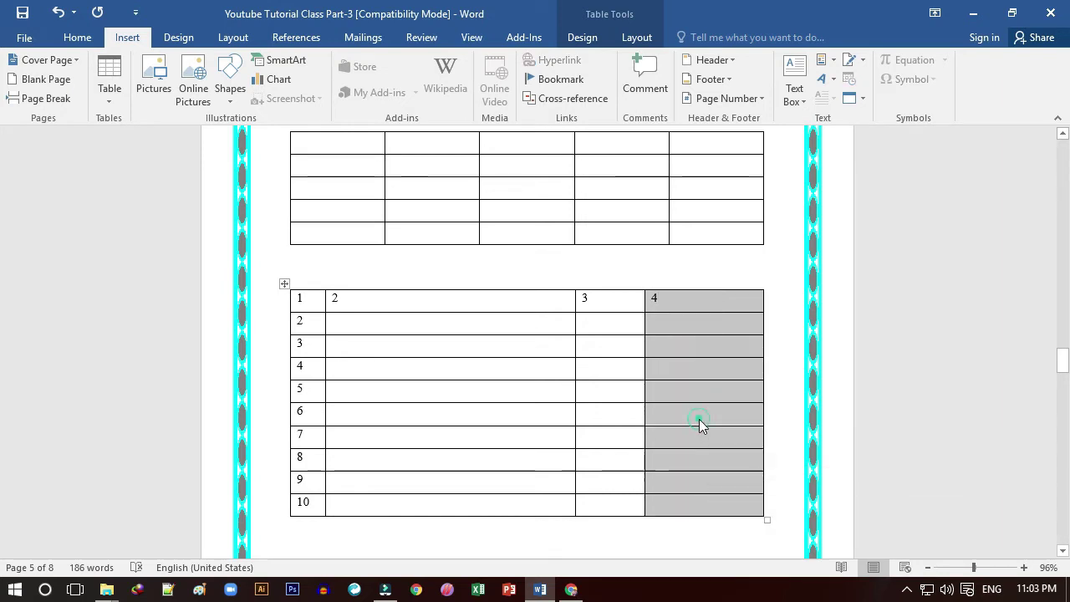
pyautogui.click(699, 393)
pyautogui.rightClick(699, 394)
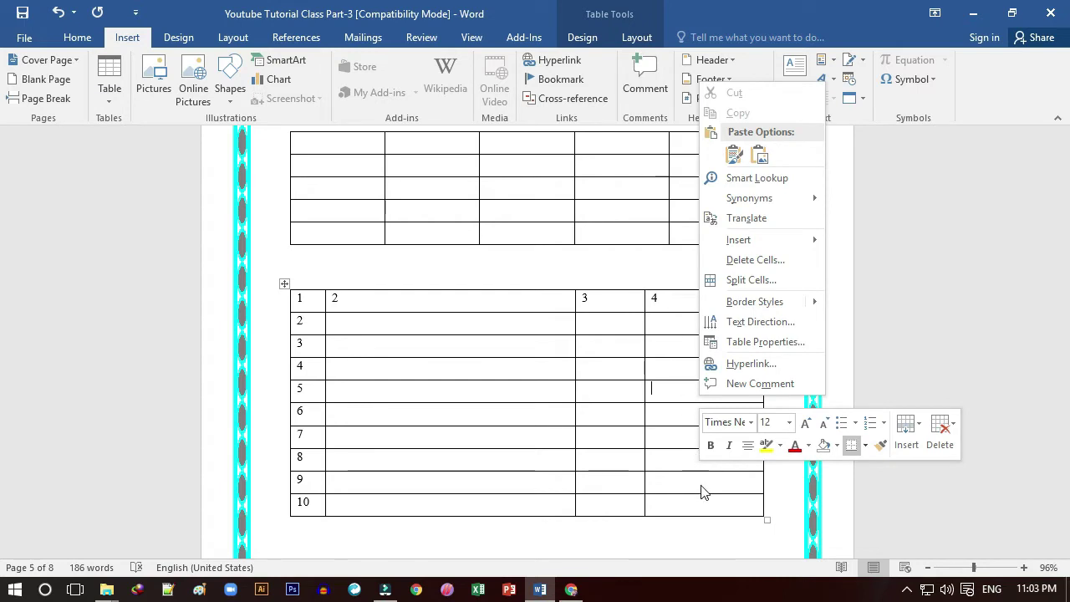
pyautogui.moveTo(777, 242)
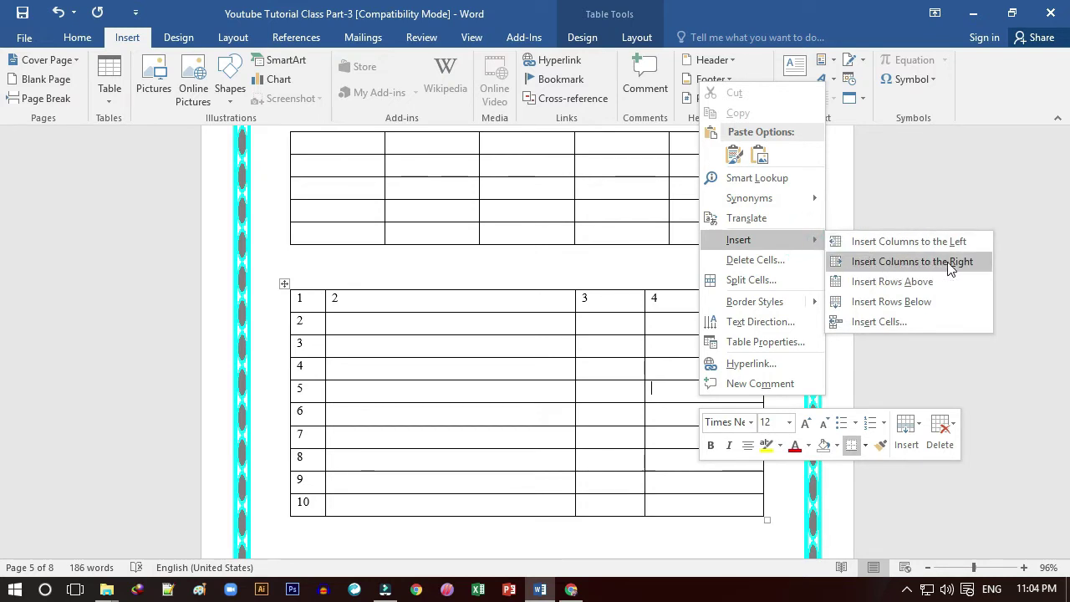
pyautogui.click(949, 264)
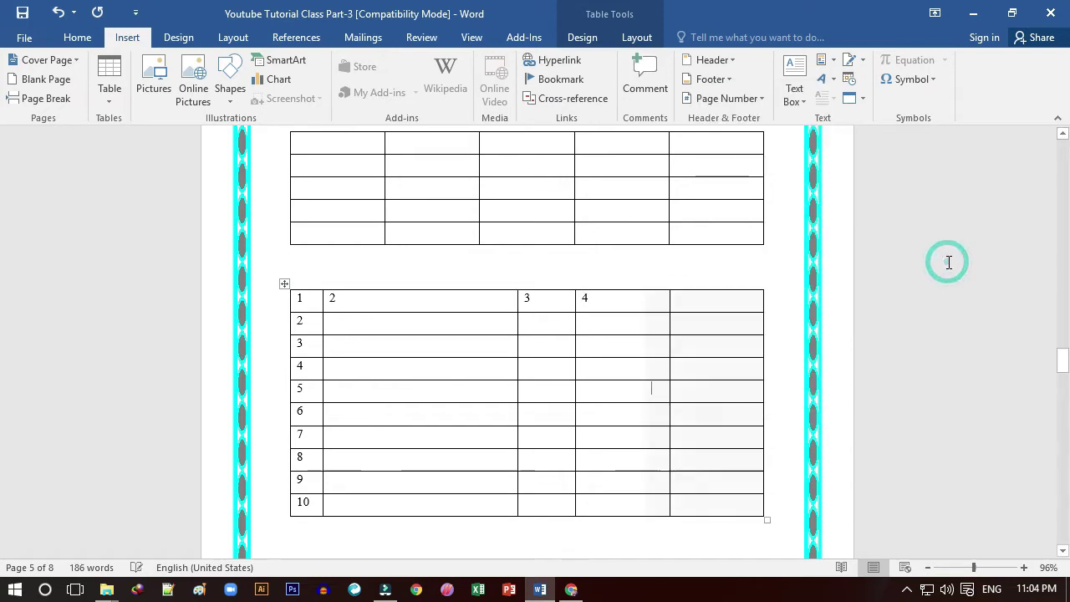
pyautogui.click(698, 301)
pyautogui.write('5')
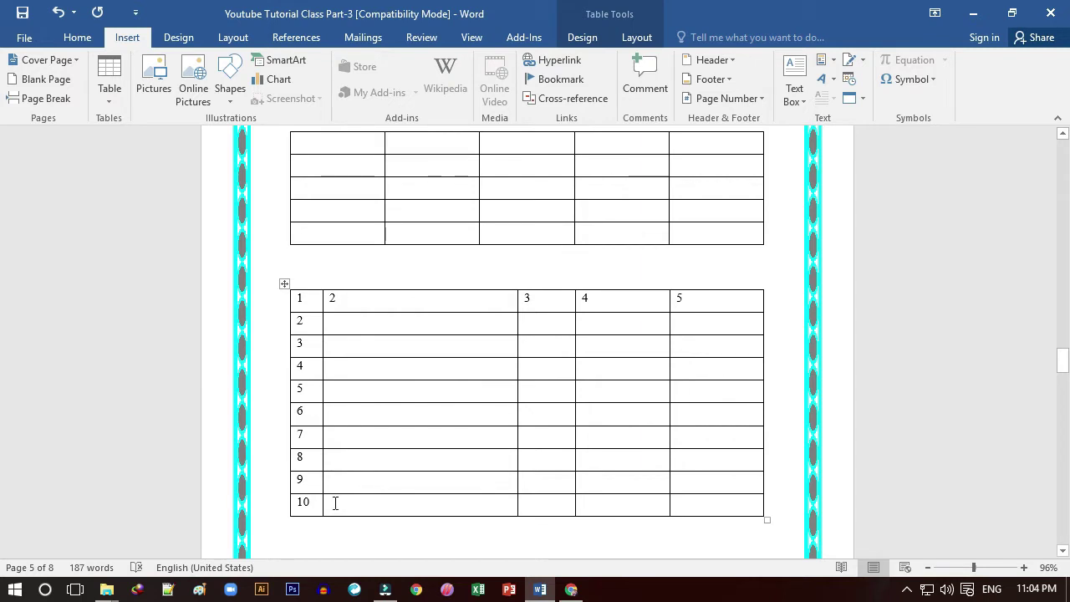
pyautogui.click(310, 458)
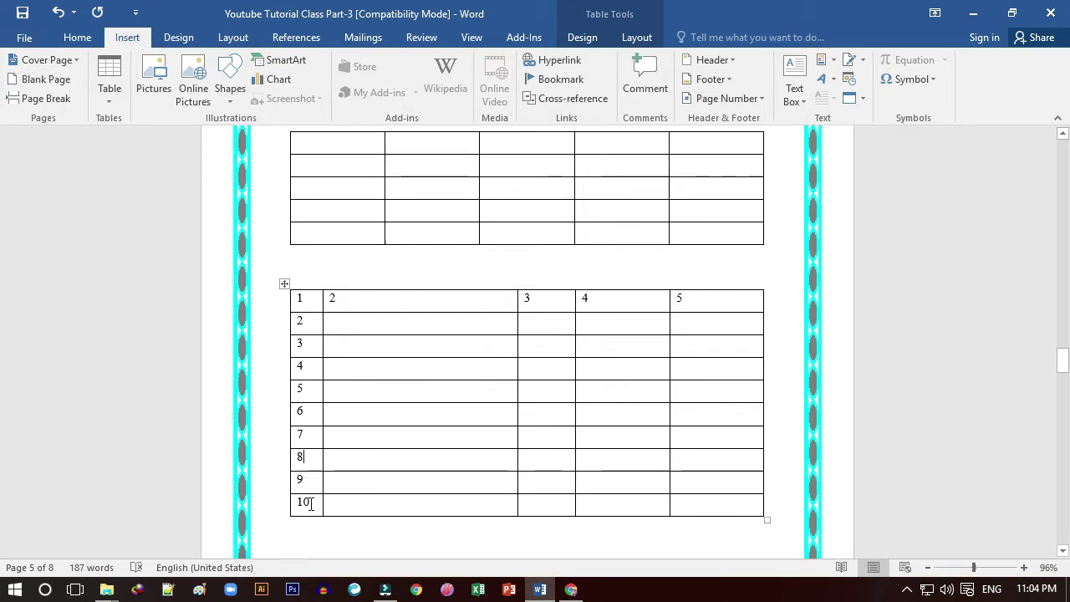
pyautogui.click(306, 457)
pyautogui.rightClick(310, 462)
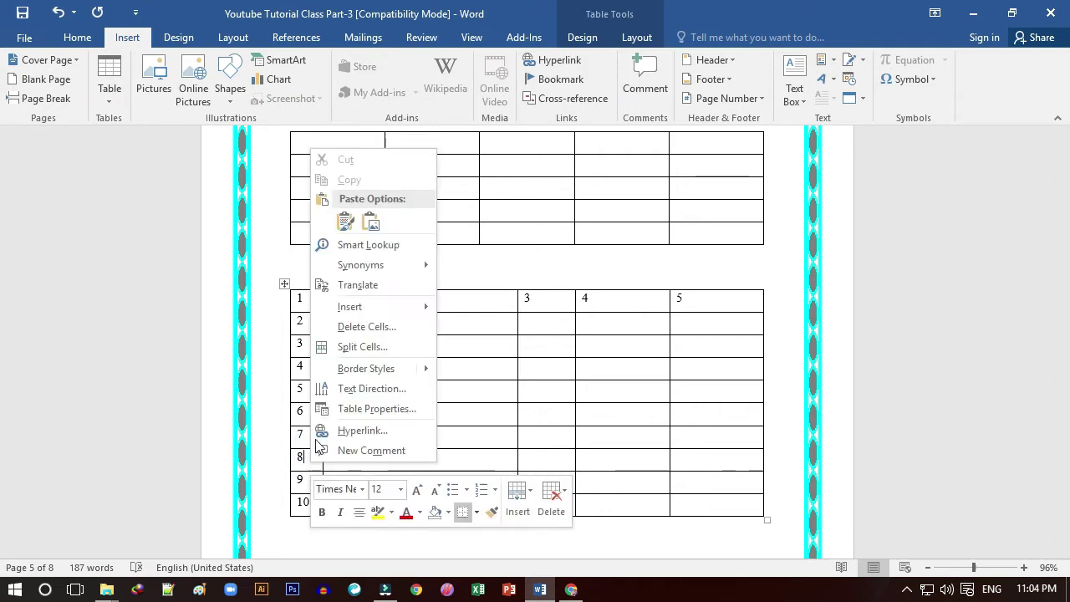
pyautogui.moveTo(385, 309)
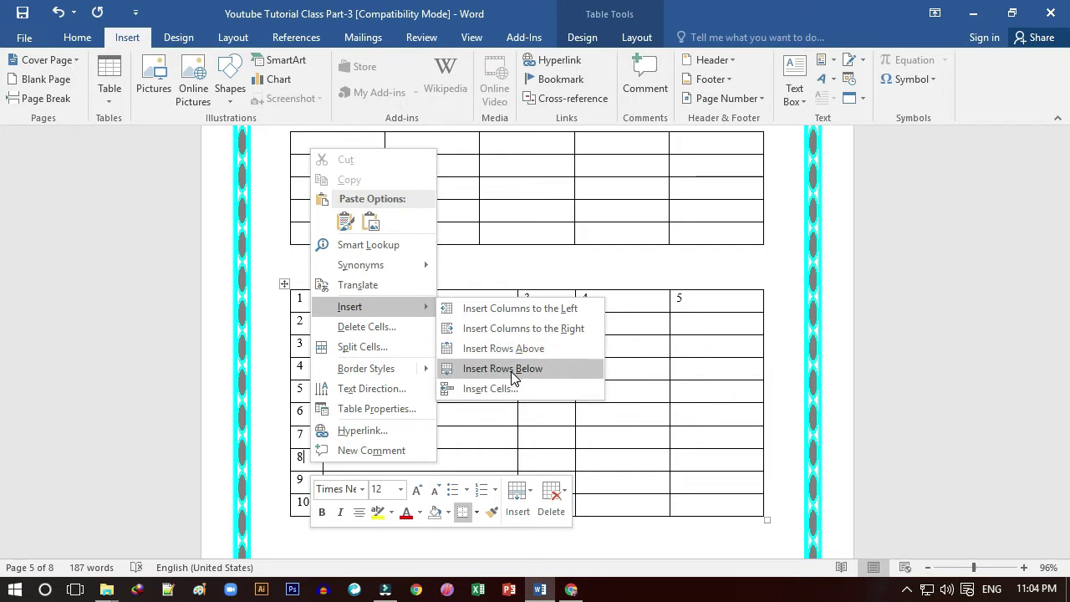
pyautogui.click(512, 373)
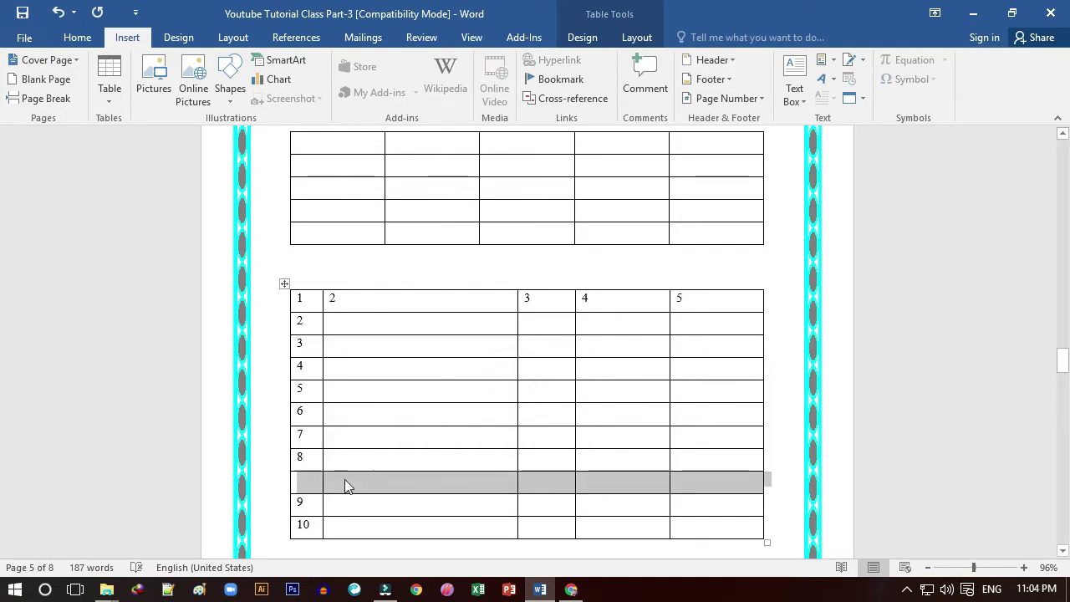
pyautogui.click(312, 481)
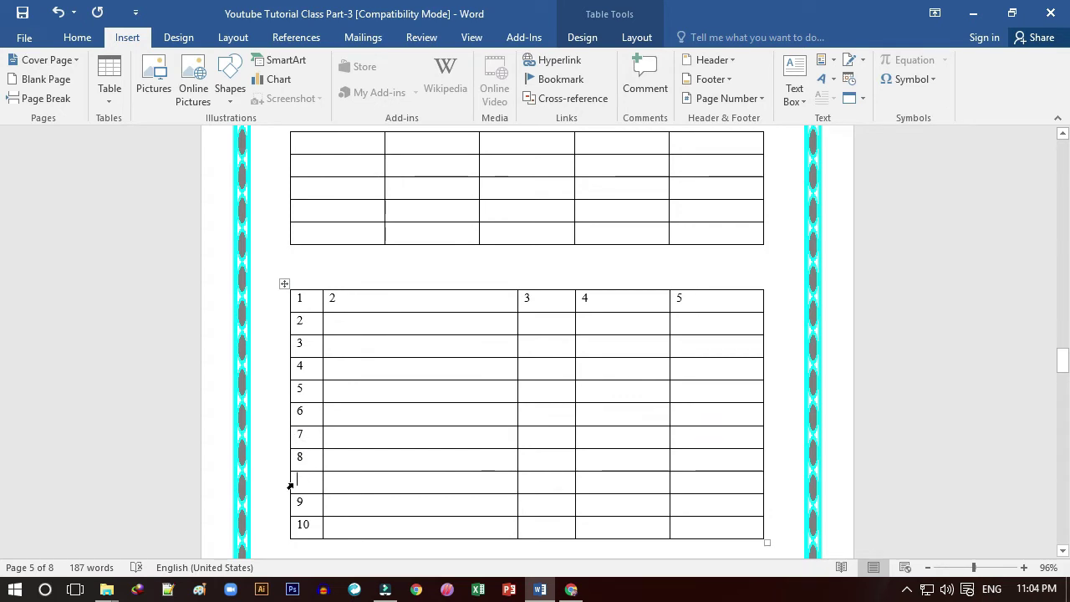
pyautogui.moveTo(290, 486); pyautogui.dragTo(697, 485)
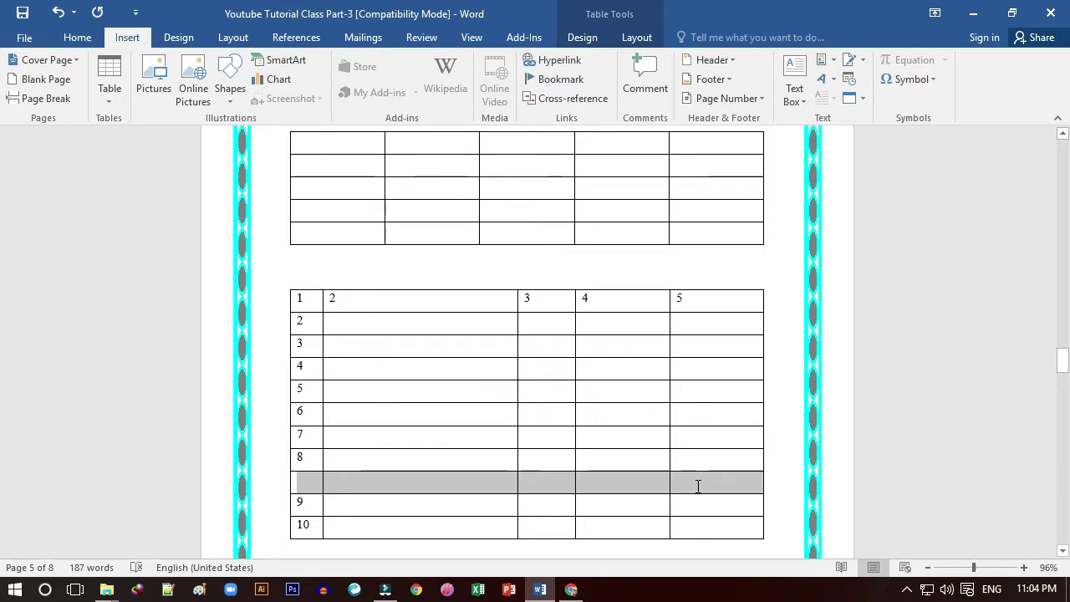
pyautogui.rightClick(338, 478)
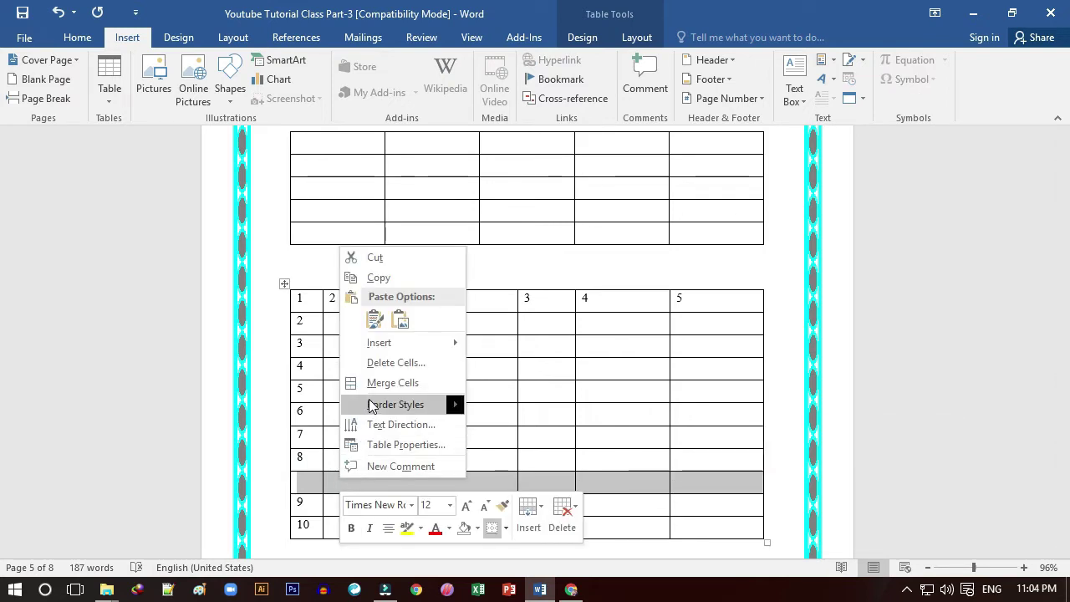
pyautogui.moveTo(393, 404)
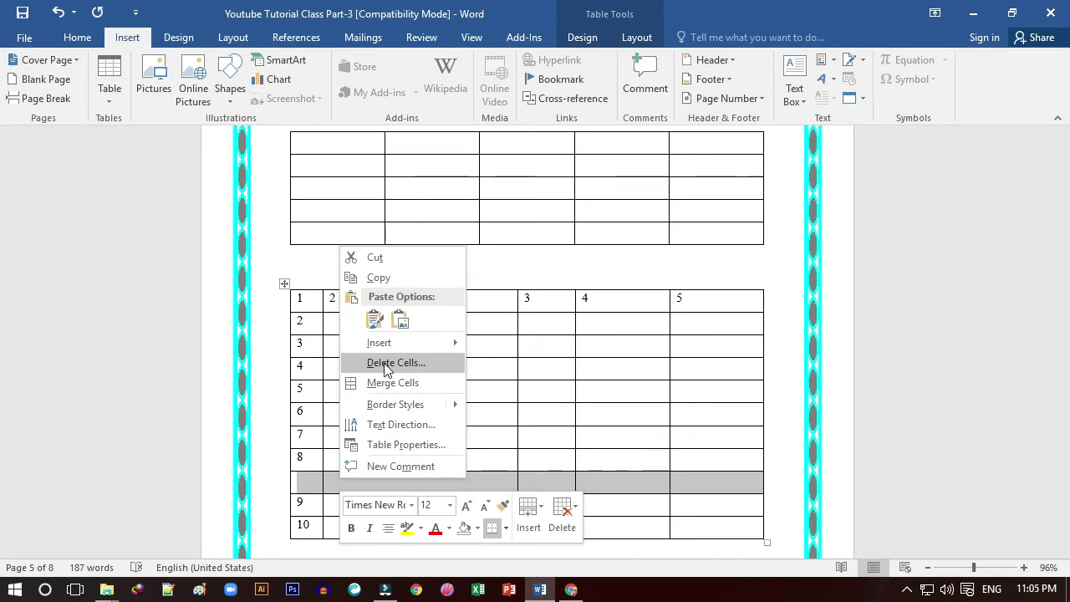
pyautogui.click(281, 492)
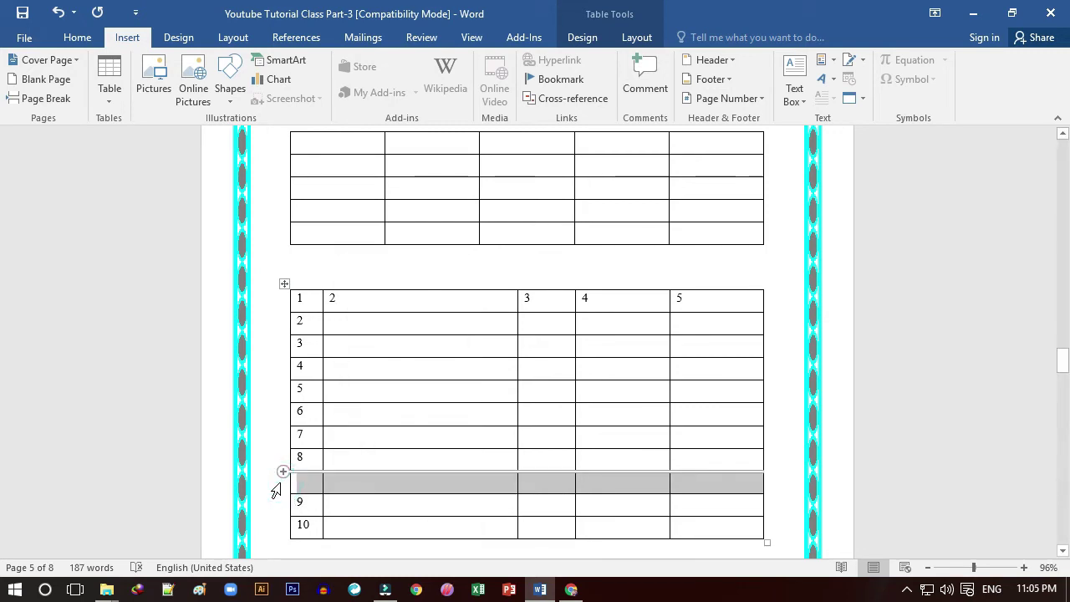
pyautogui.click(277, 488)
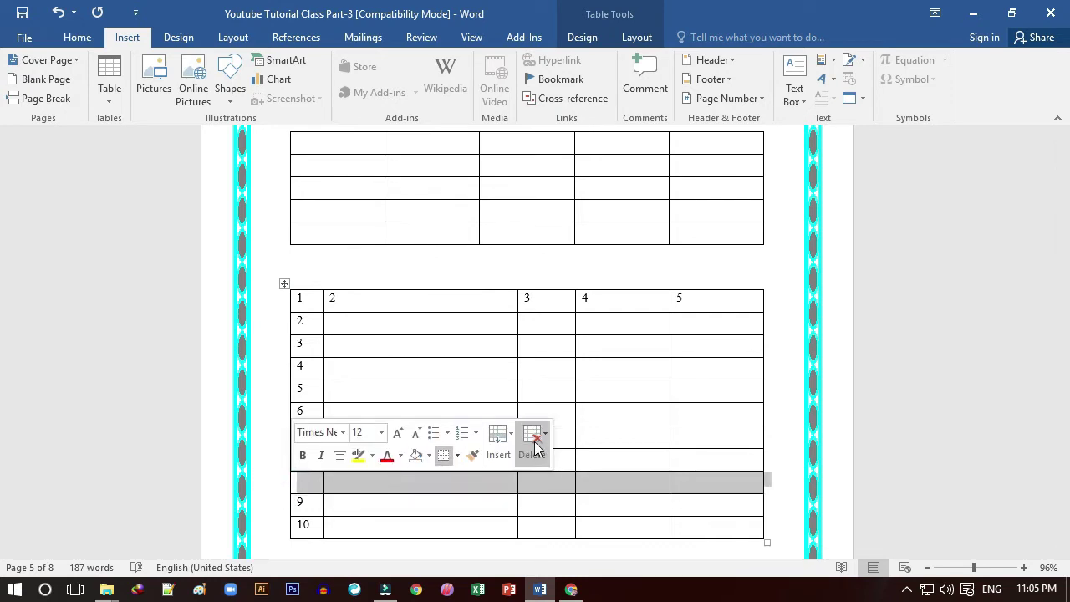
pyautogui.click(322, 490)
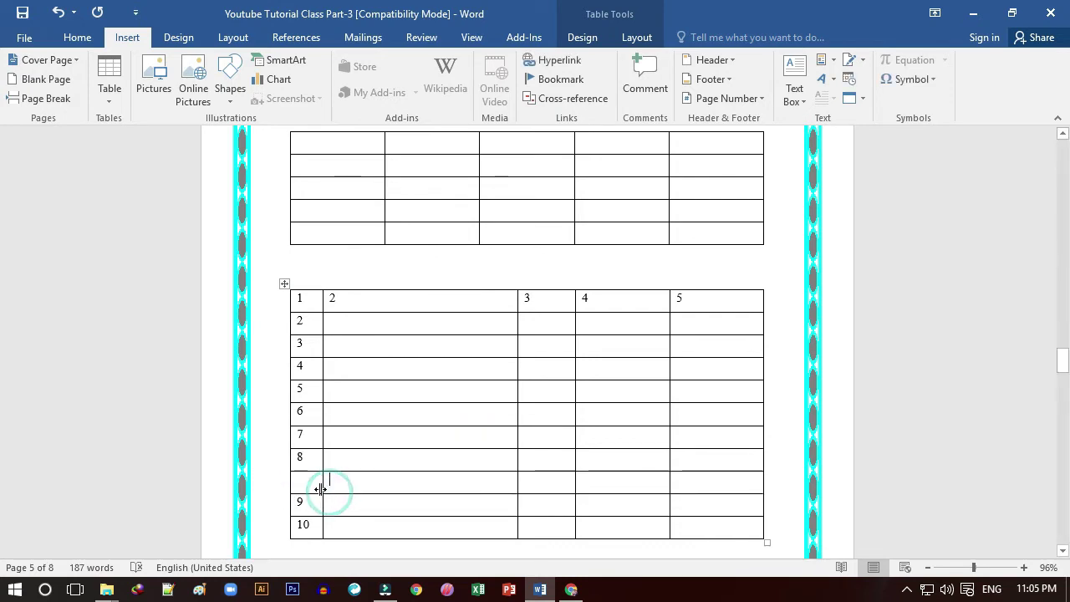
pyautogui.click(276, 480)
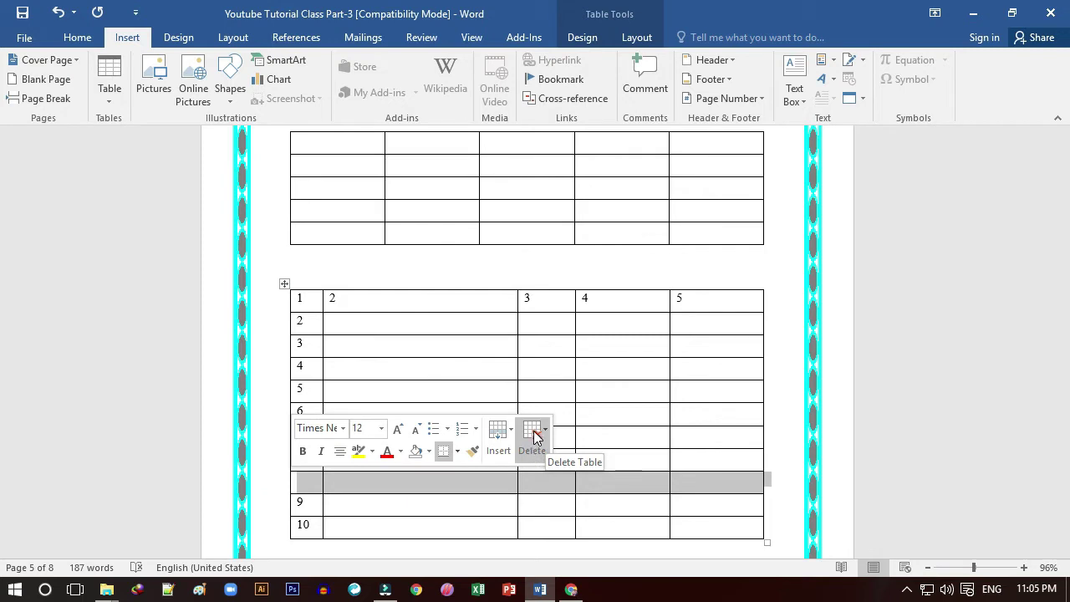
pyautogui.click(654, 433)
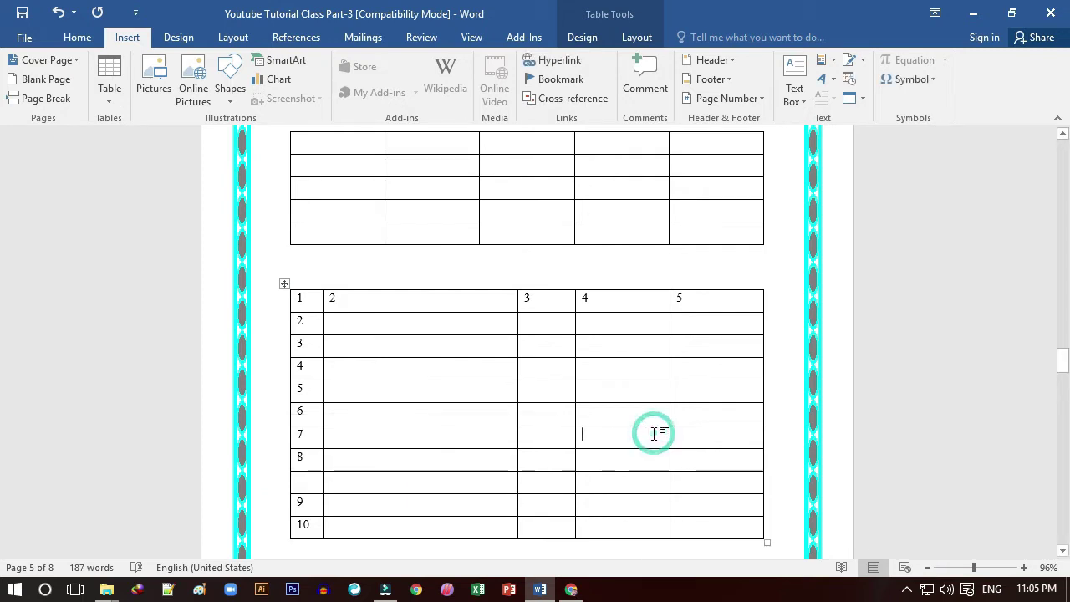
pyautogui.click(268, 488)
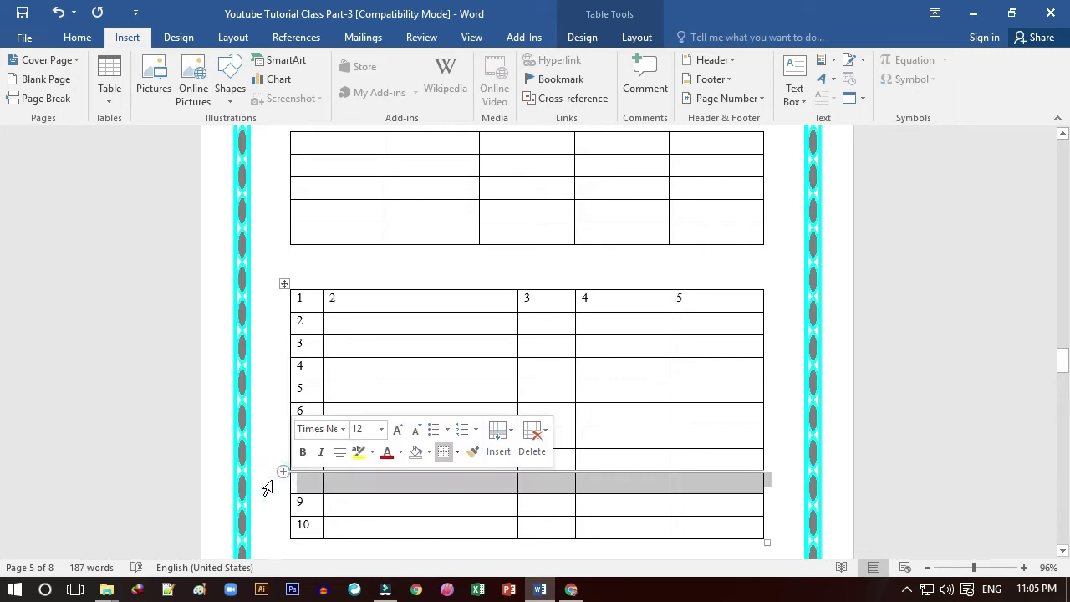
pyautogui.click(532, 443)
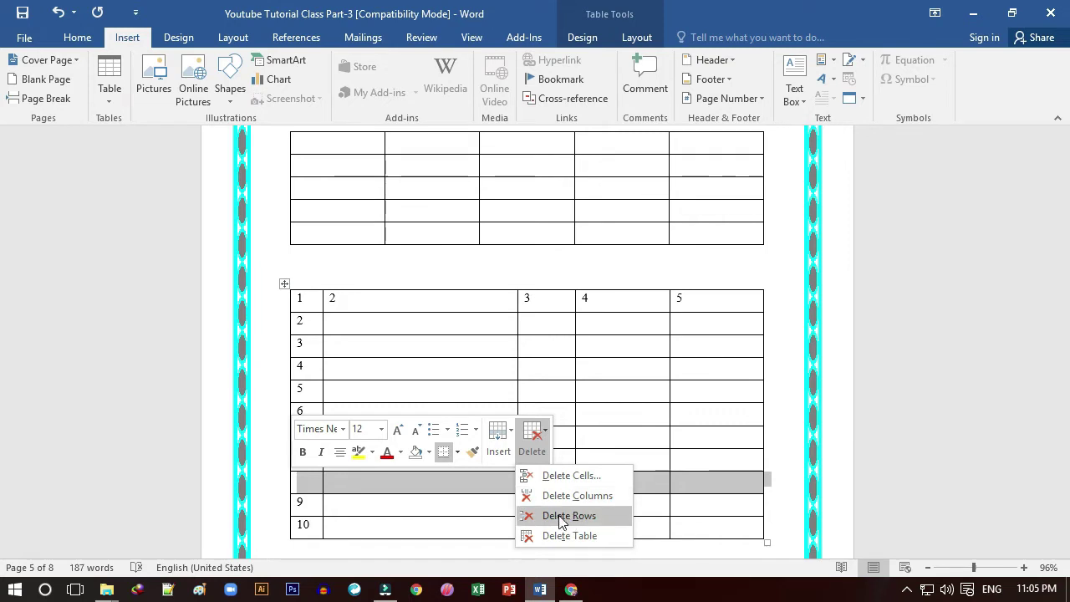
pyautogui.click(561, 516)
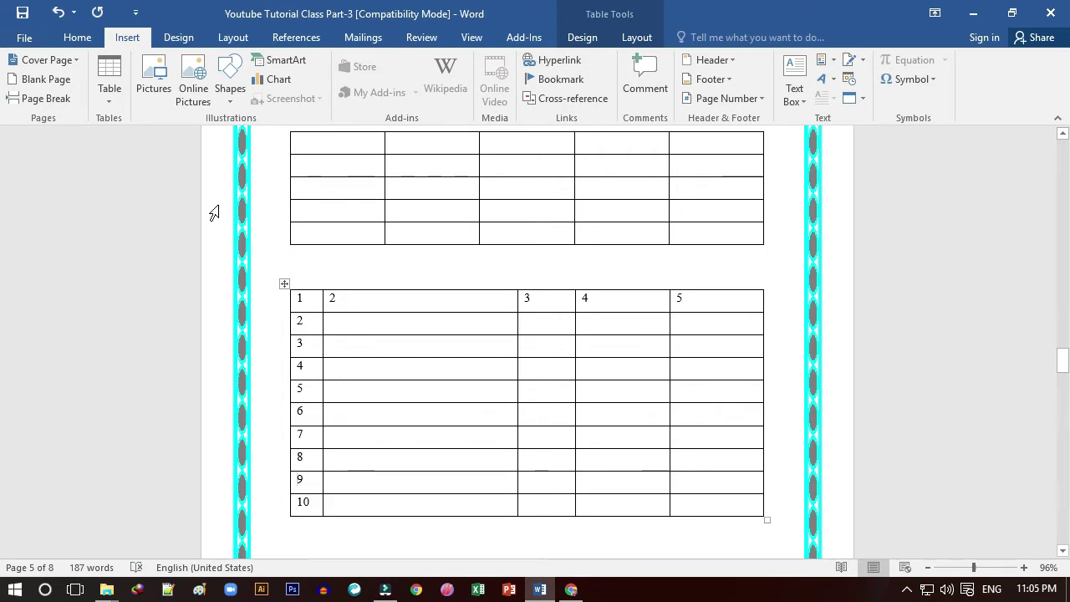
# Step: Draw a one-cell table box below the numbered table with the Draw Table pen
pyautogui.click(107, 102)
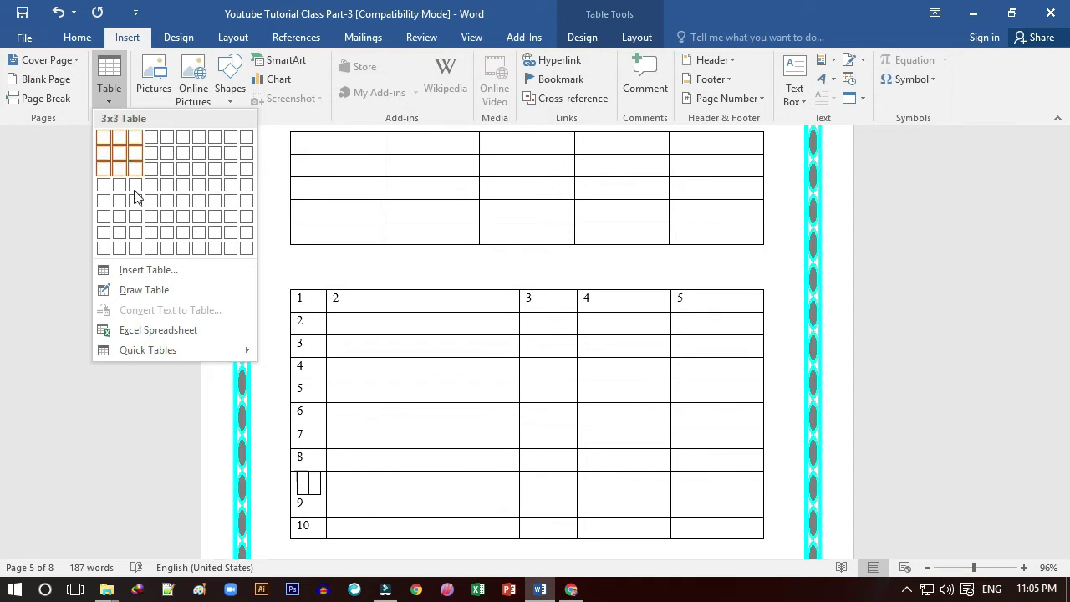
pyautogui.click(151, 289)
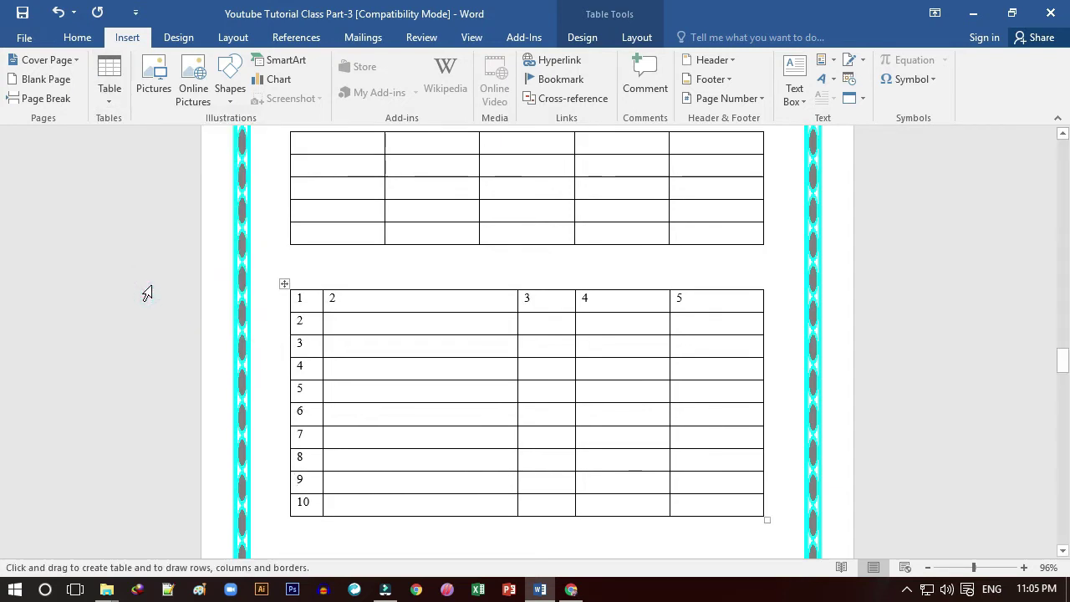
pyautogui.scroll(-3, 272, 279)
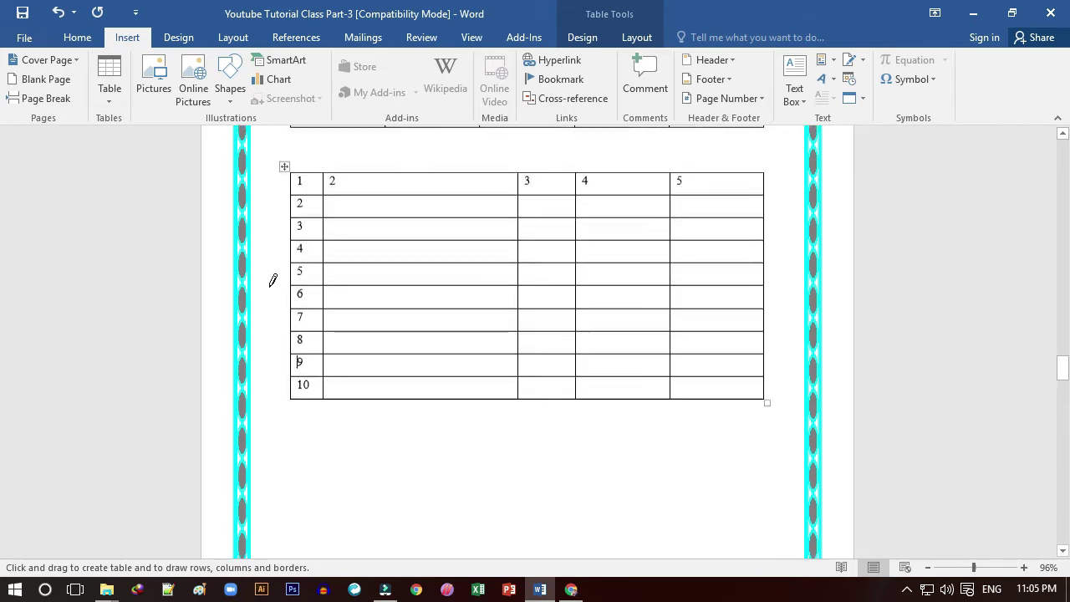
pyautogui.scroll(-4, 318, 303)
pyautogui.scroll(-2, 309, 246)
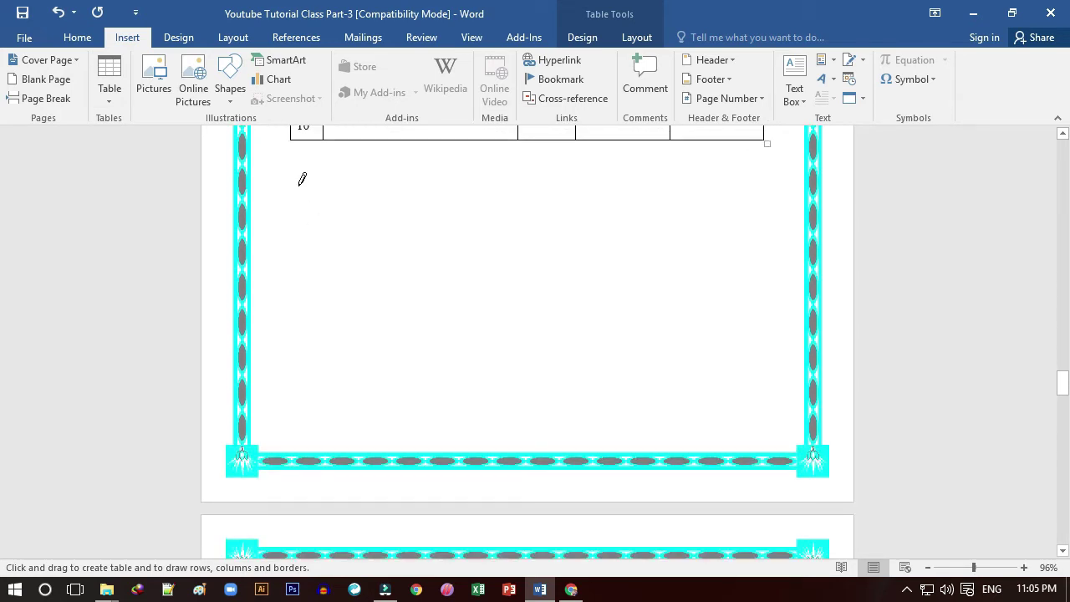
pyautogui.moveTo(294, 178); pyautogui.dragTo(740, 257)
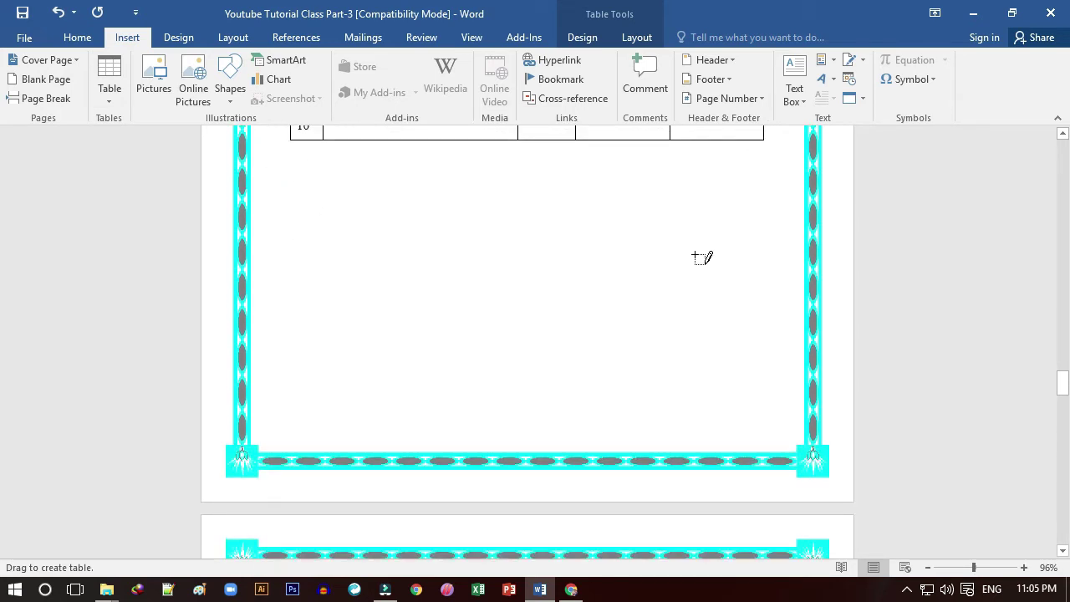
pyautogui.moveTo(741, 258); pyautogui.dragTo(768, 268)
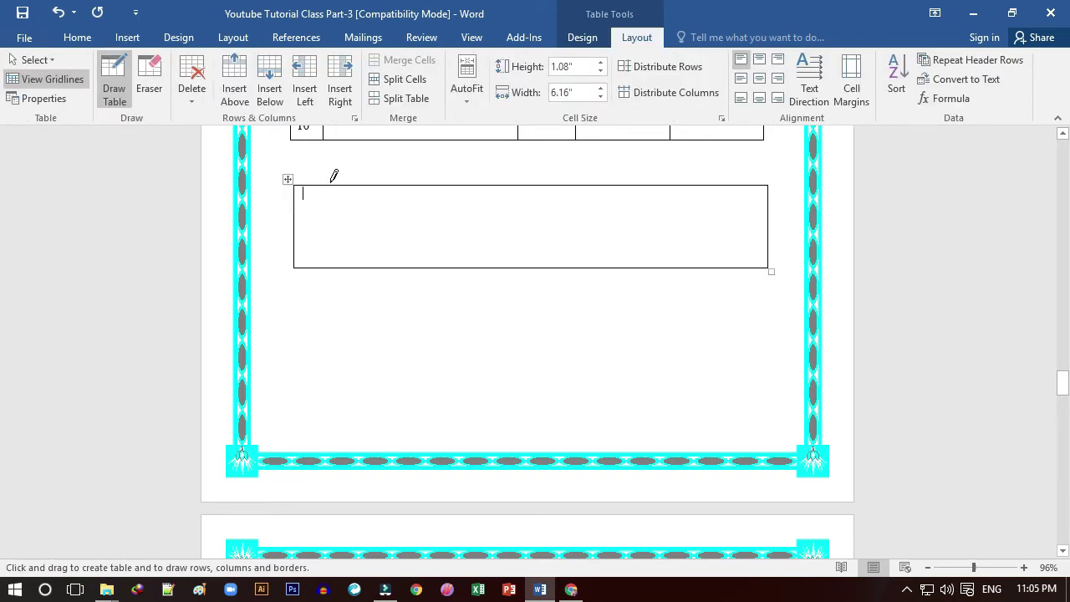
# Step: Divide the drawn box with vertical and horizontal lines into irregular cells
pyautogui.moveTo(341, 227); pyautogui.dragTo(341, 242)
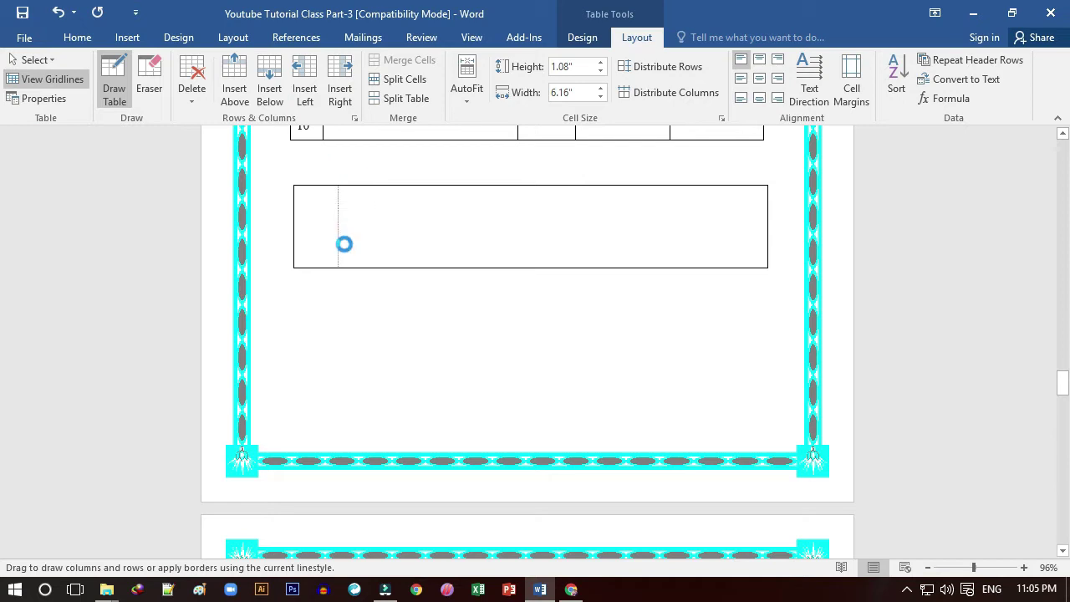
pyautogui.moveTo(428, 186); pyautogui.dragTo(430, 259)
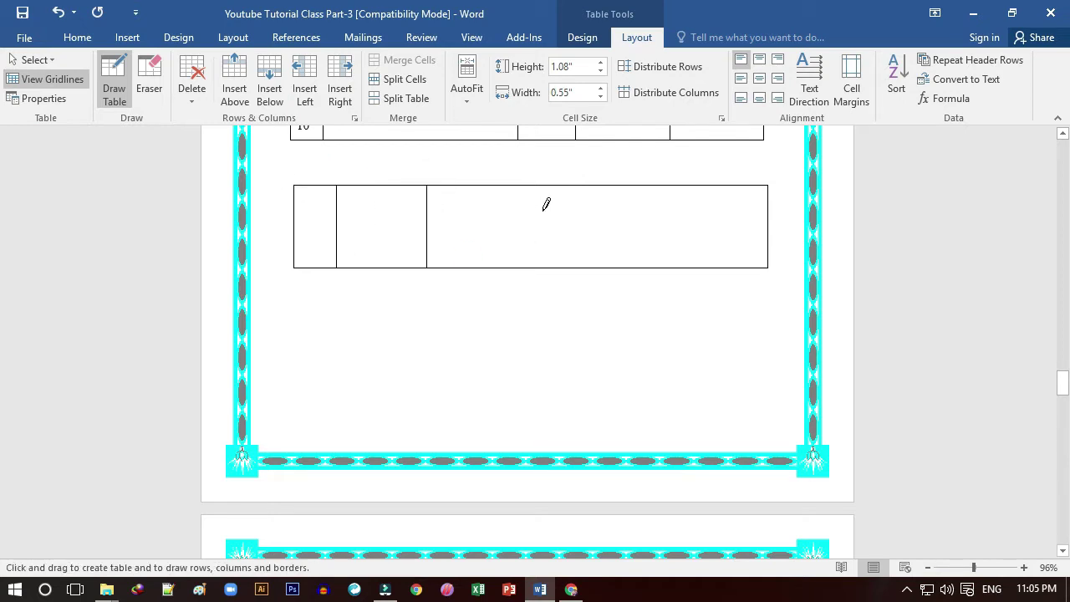
pyautogui.moveTo(553, 186); pyautogui.dragTo(553, 259)
pyautogui.moveTo(299, 197); pyautogui.dragTo(597, 197)
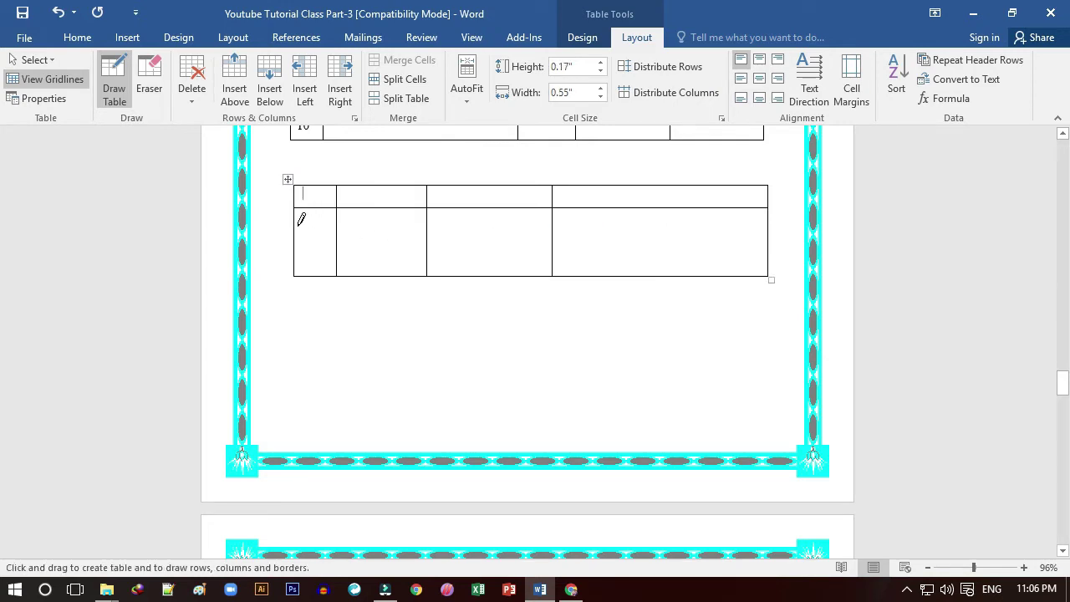
pyautogui.moveTo(298, 226); pyautogui.dragTo(488, 227)
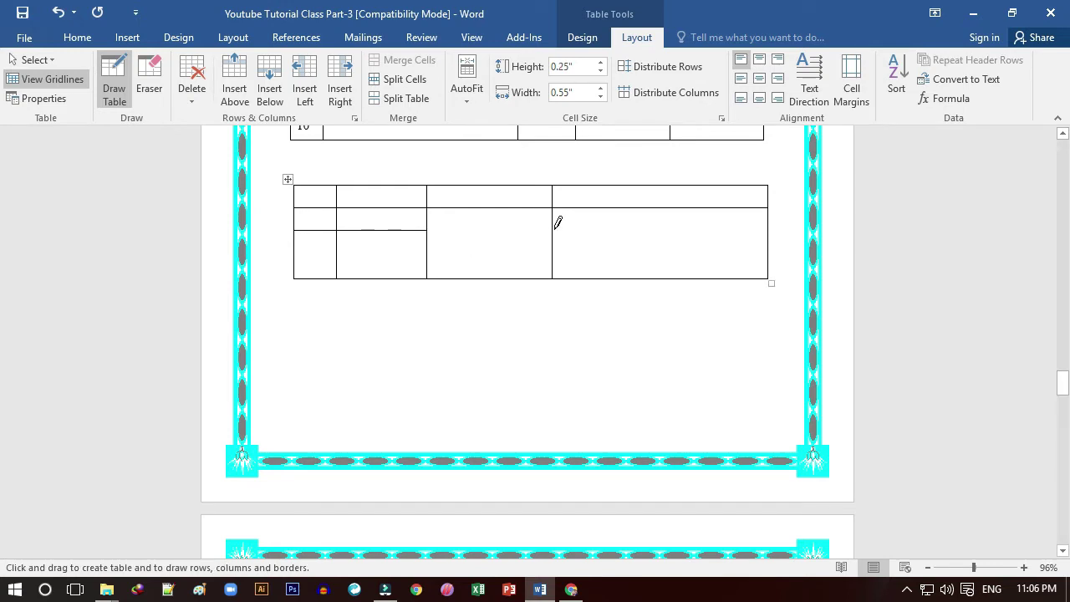
pyautogui.moveTo(555, 226); pyautogui.dragTo(724, 226)
pyautogui.moveTo(490, 203); pyautogui.dragTo(489, 278)
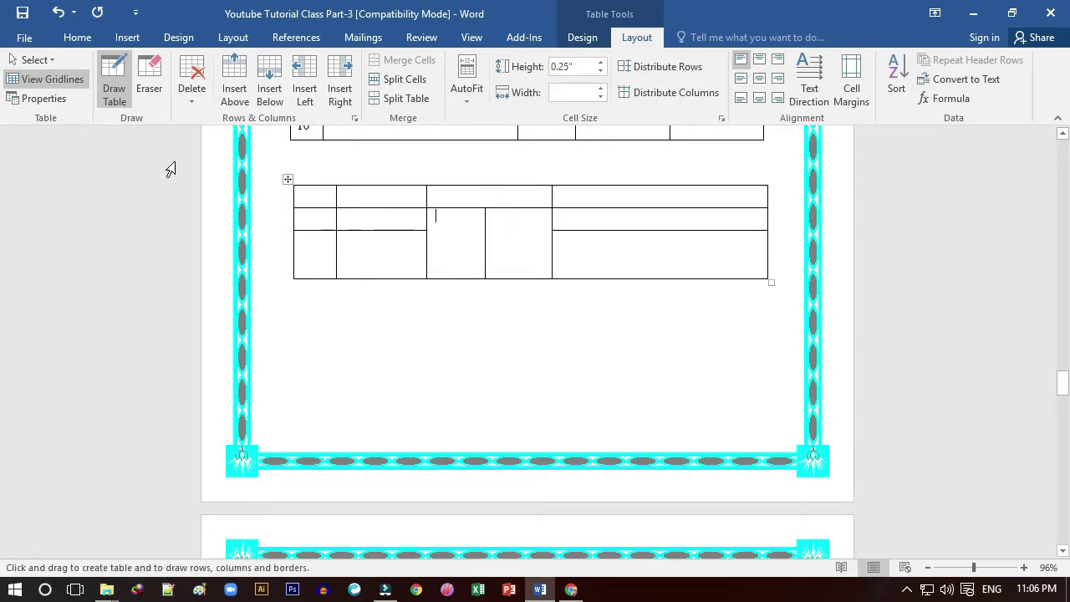
# Step: Merge header cells 3 and 4 into one cell labelled 3, deleting the extra 4
pyautogui.click(107, 78)
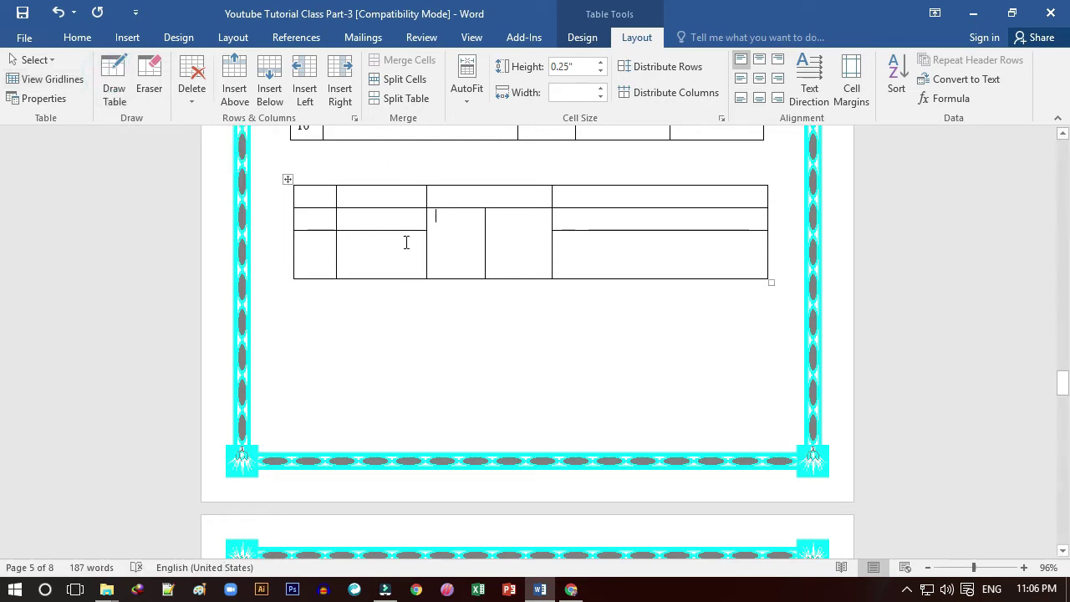
pyautogui.scroll(3, 406, 241)
pyautogui.scroll(2, 455, 381)
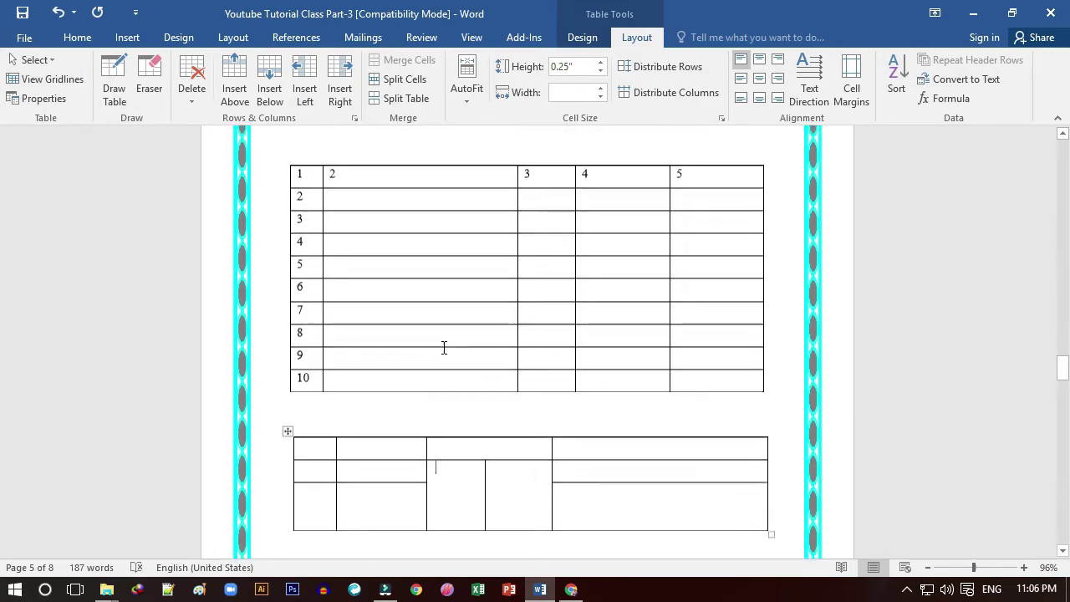
pyautogui.scroll(2, 444, 349)
pyautogui.scroll(-1, 417, 280)
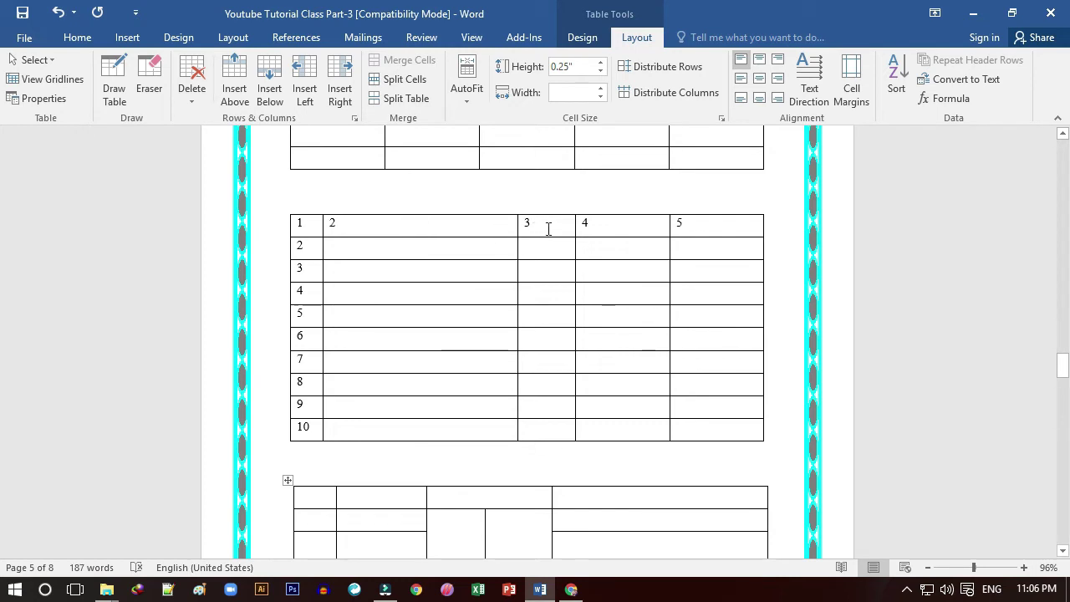
pyautogui.moveTo(548, 229); pyautogui.dragTo(590, 234)
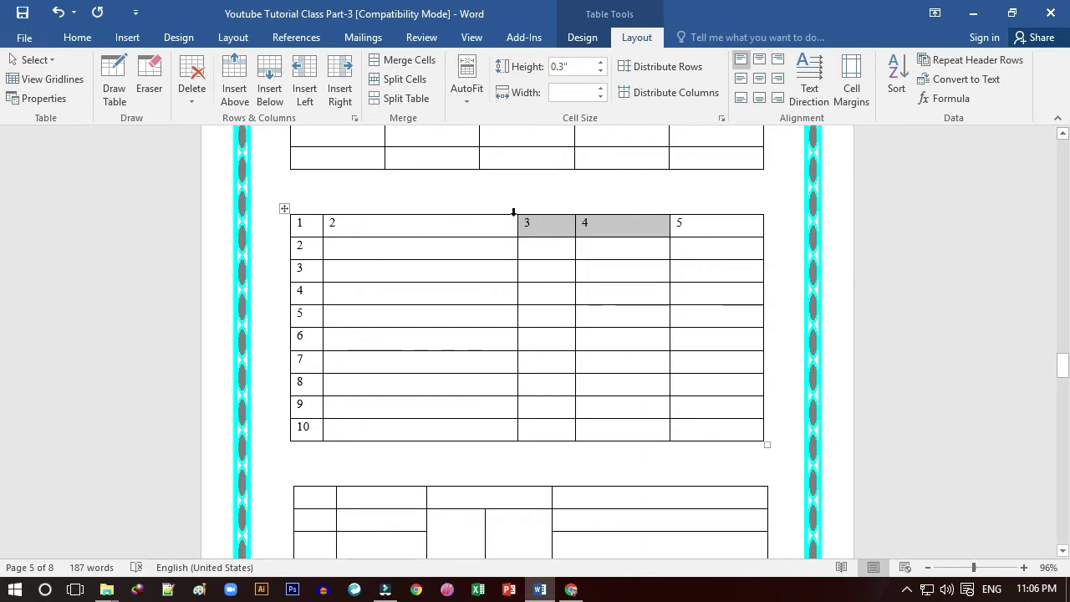
pyautogui.rightClick(576, 223)
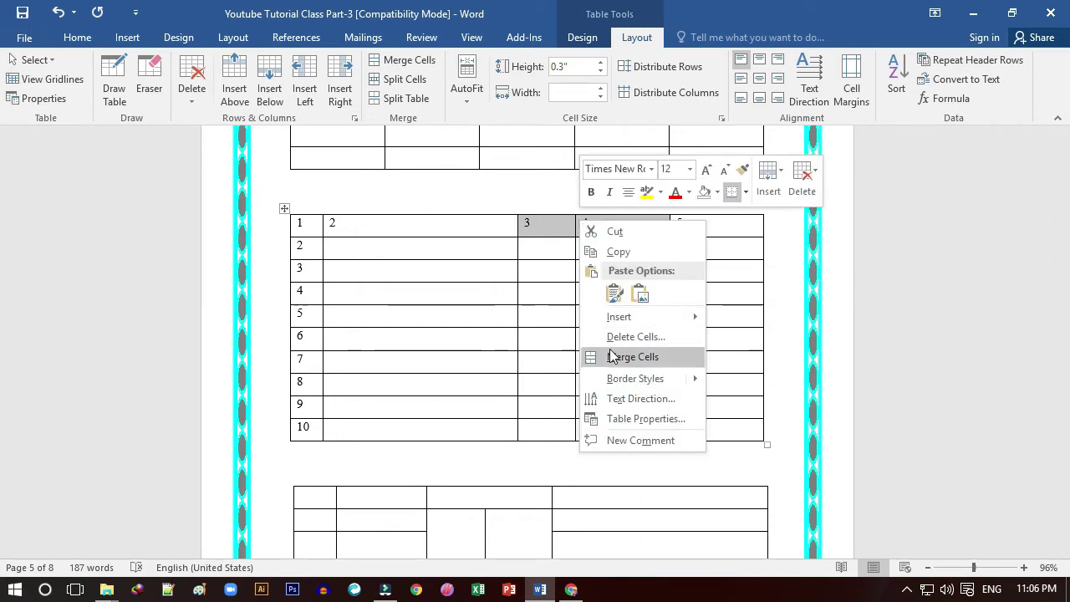
pyautogui.click(611, 356)
pyautogui.click(582, 245)
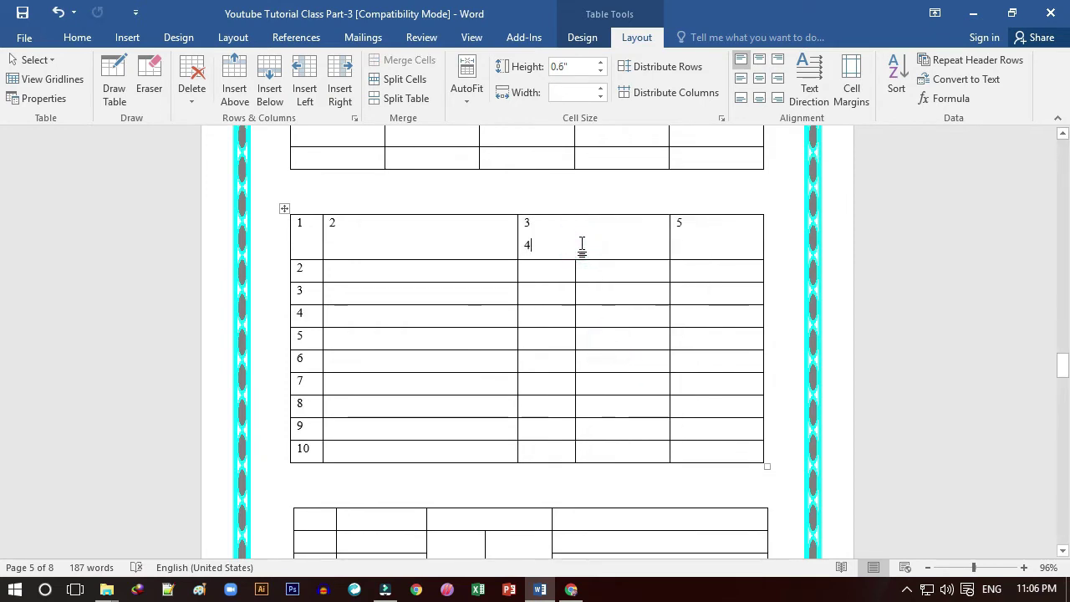
pyautogui.press('BackSpace')
pyautogui.press('BackSpace')
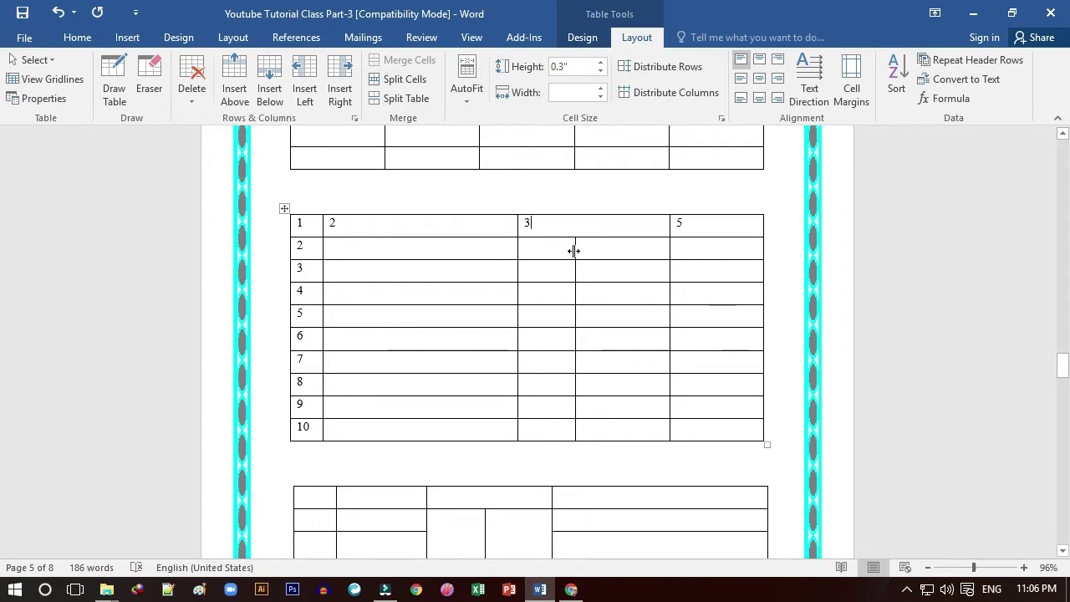
# Step: Merge the column-3 cells in rows 2–4 into a single cell
pyautogui.moveTo(575, 249); pyautogui.dragTo(595, 251)
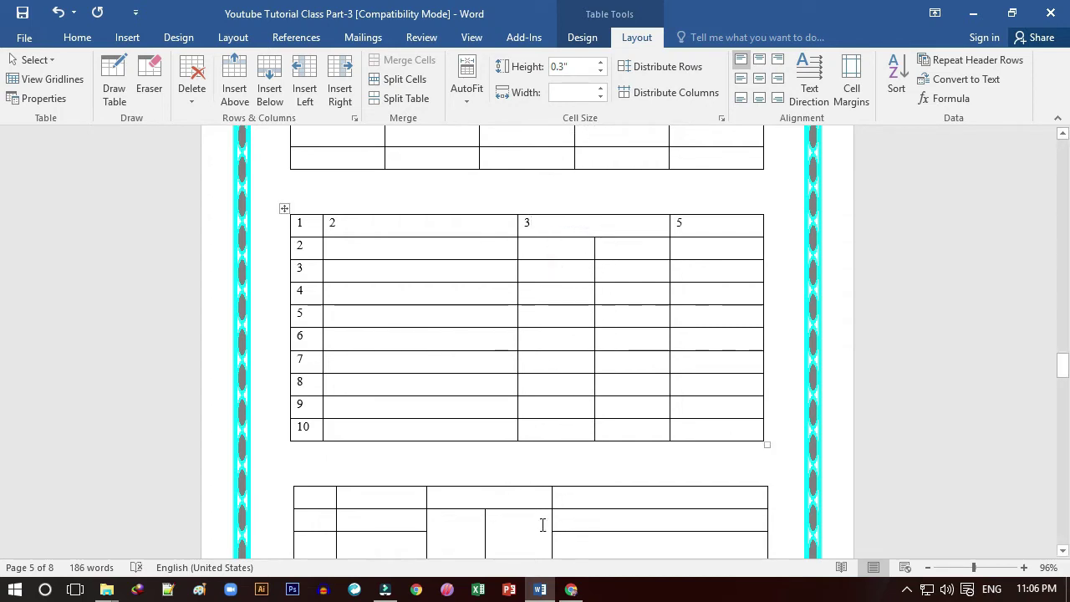
pyautogui.scroll(-2, 528, 517)
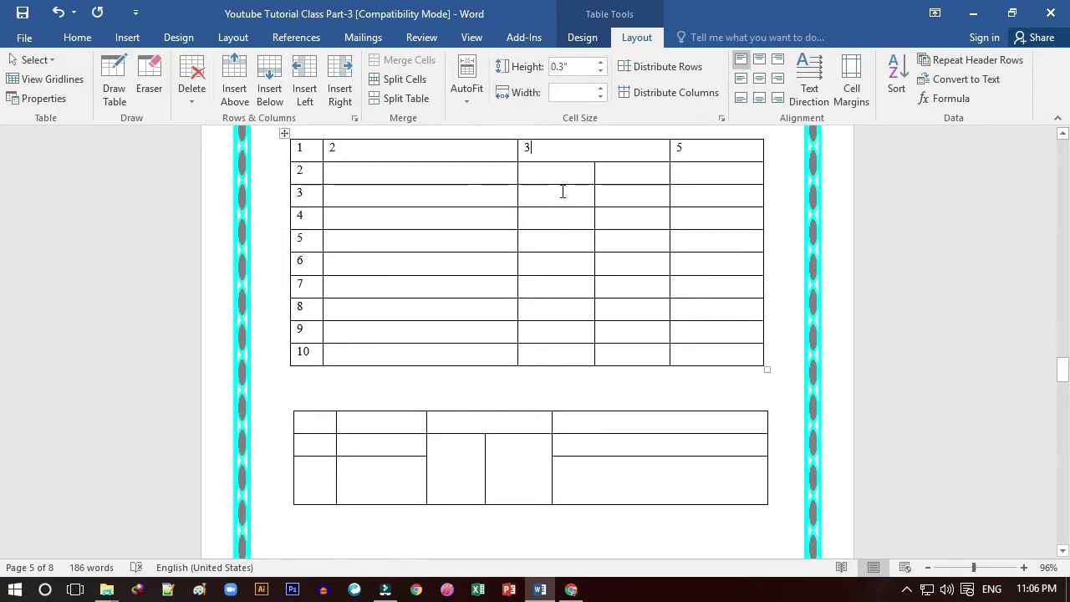
pyautogui.moveTo(563, 174); pyautogui.dragTo(555, 221)
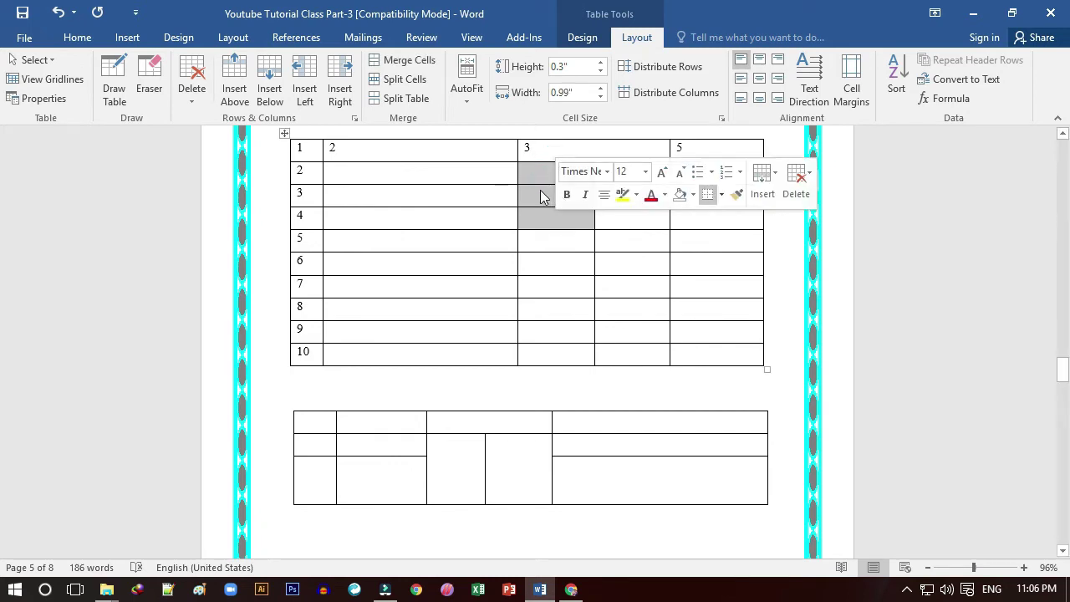
pyautogui.rightClick(544, 193)
pyautogui.click(573, 325)
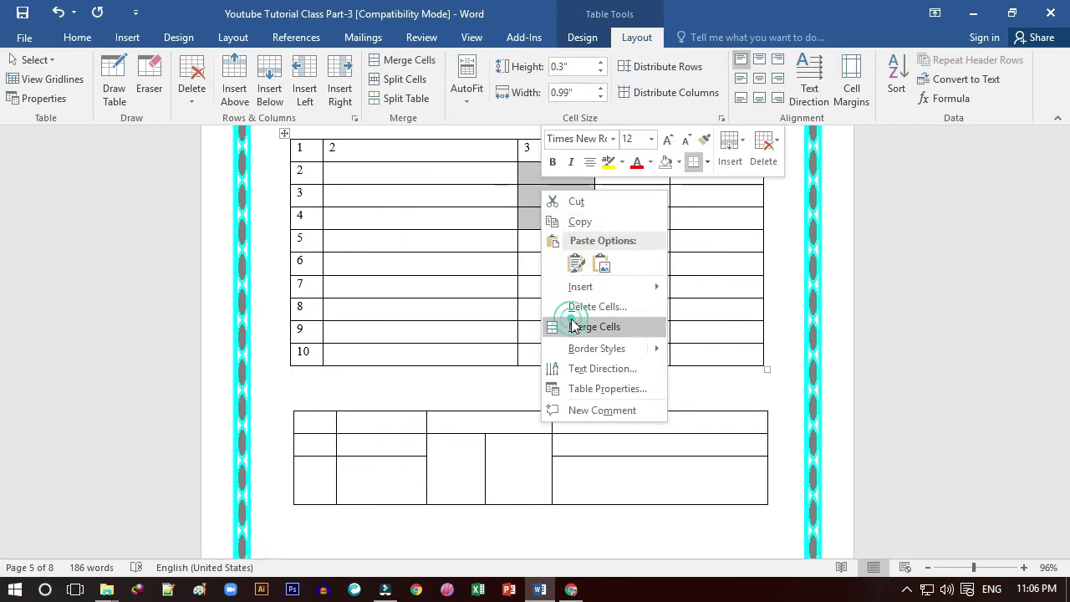
pyautogui.click(573, 191)
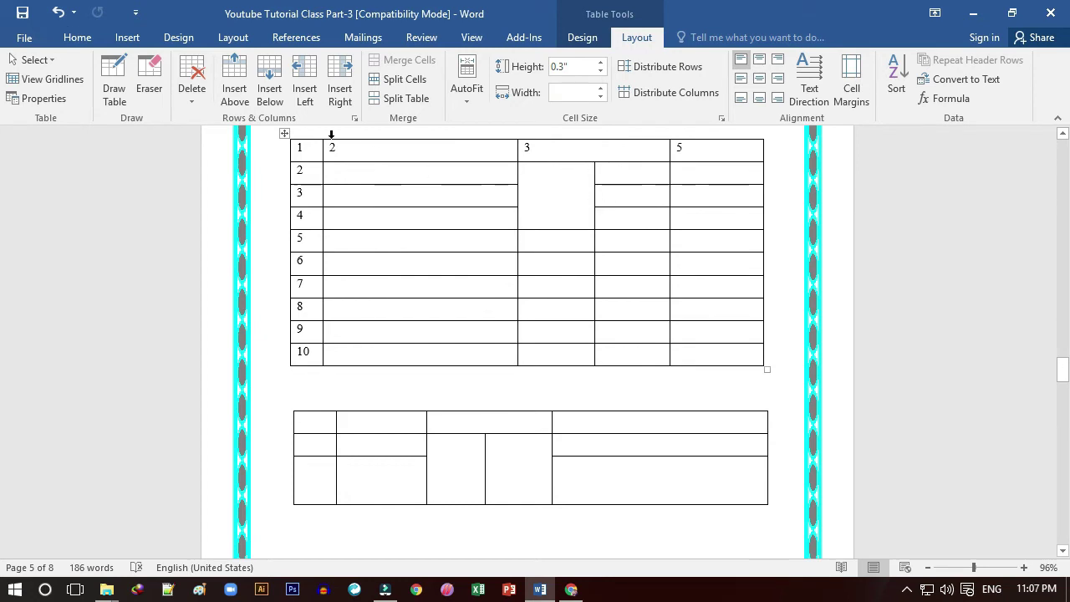
# Step: Erase column 4's borders between rows 2 and 4 to join them into one cell
pyautogui.click(150, 81)
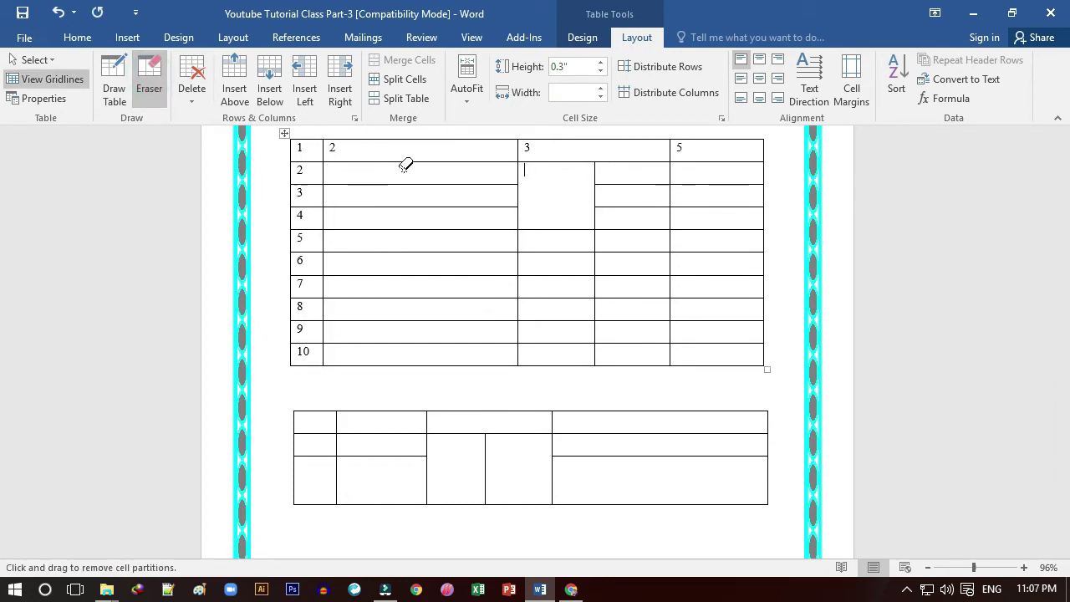
pyautogui.moveTo(630, 172); pyautogui.dragTo(630, 214)
pyautogui.click(640, 170)
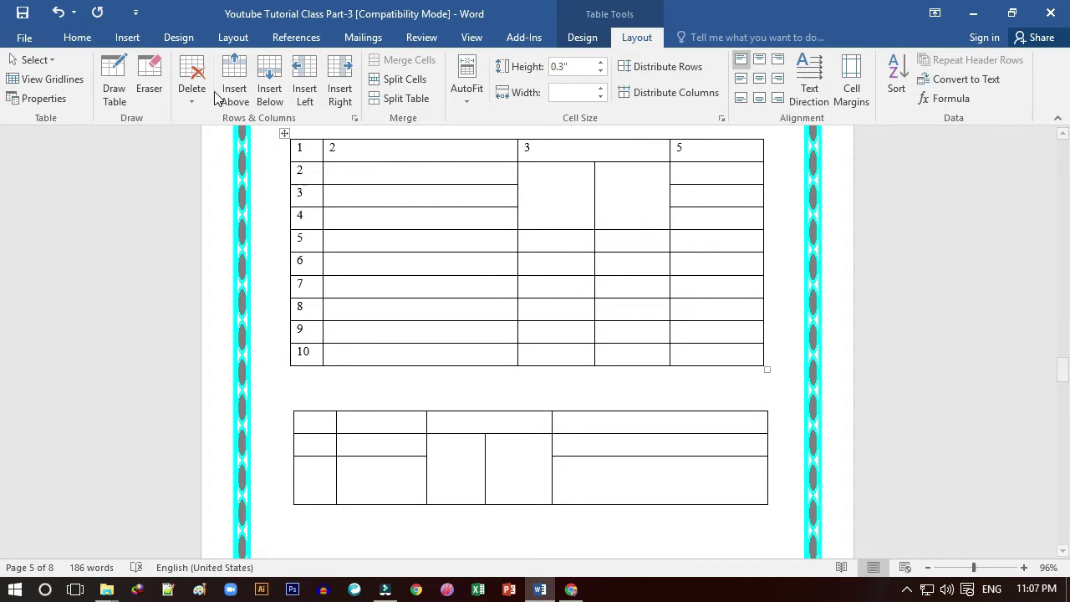
# Step: Move the cursor out of the tables and continue down to the blank next page
pyautogui.click(533, 389)
pyautogui.click(422, 280)
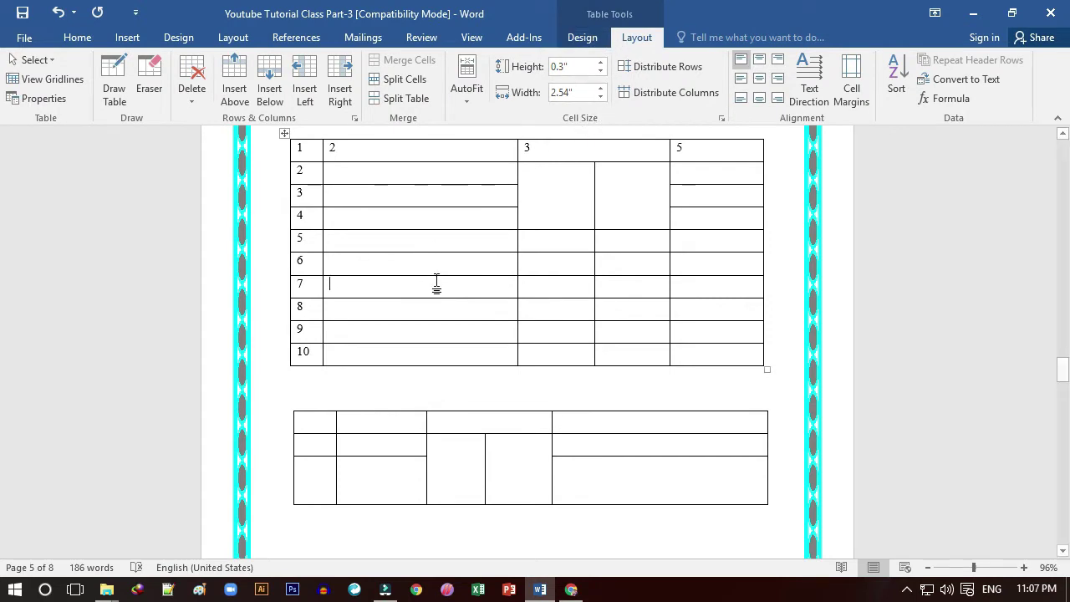
pyautogui.click(449, 432)
pyautogui.scroll(3, 468, 362)
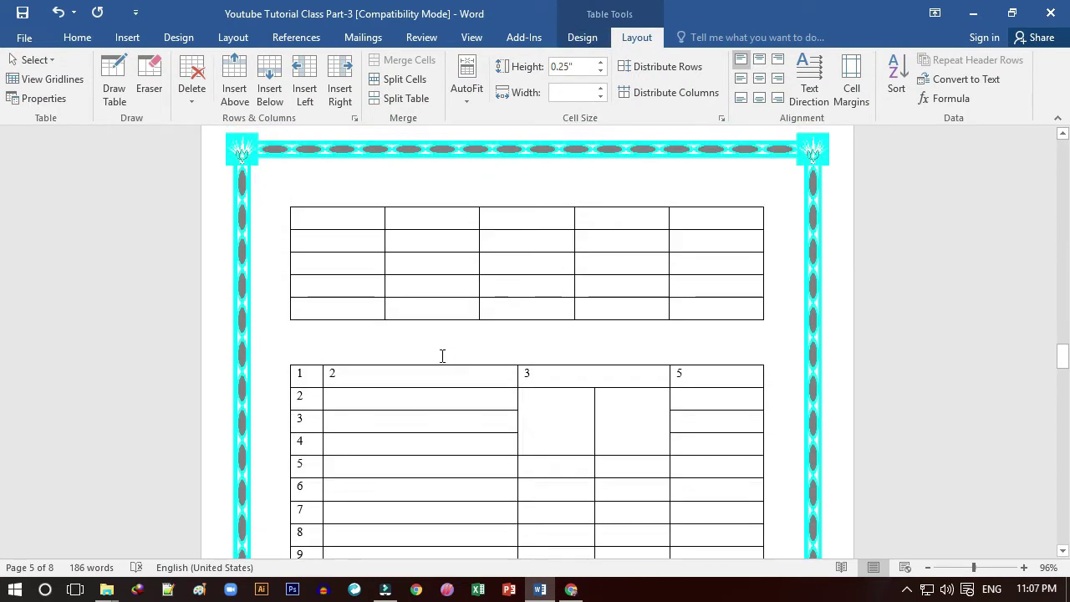
pyautogui.scroll(-5, 443, 356)
pyautogui.scroll(-3, 439, 356)
pyautogui.scroll(-3, 439, 356)
# Step: Insert a 5-column, 10-row table at the top of blank bordered page 6
pyautogui.click(402, 327)
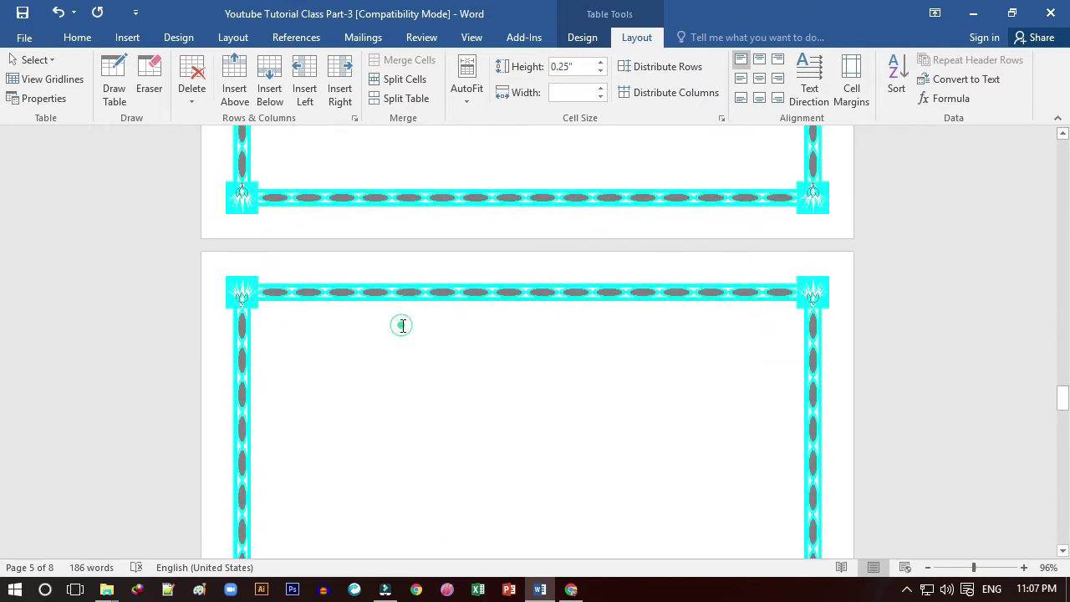
pyautogui.click(127, 37)
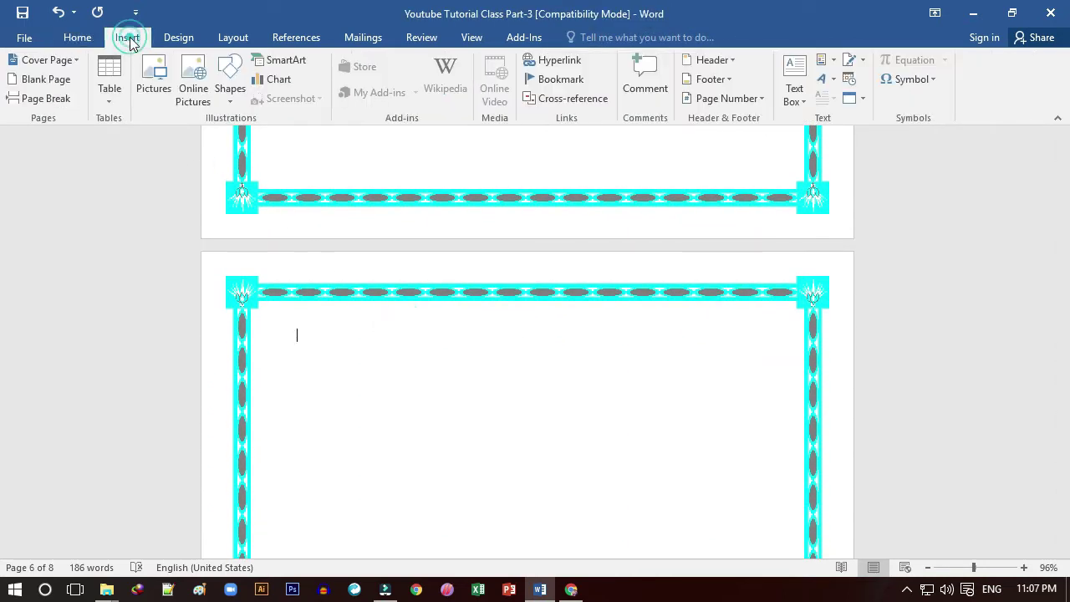
pyautogui.click(120, 88)
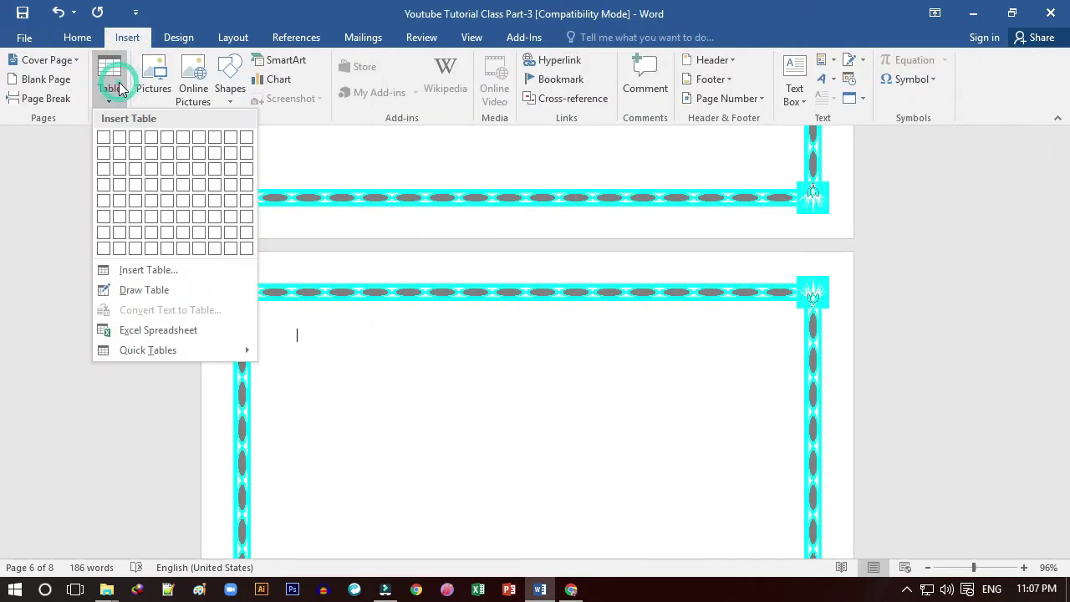
pyautogui.click(149, 270)
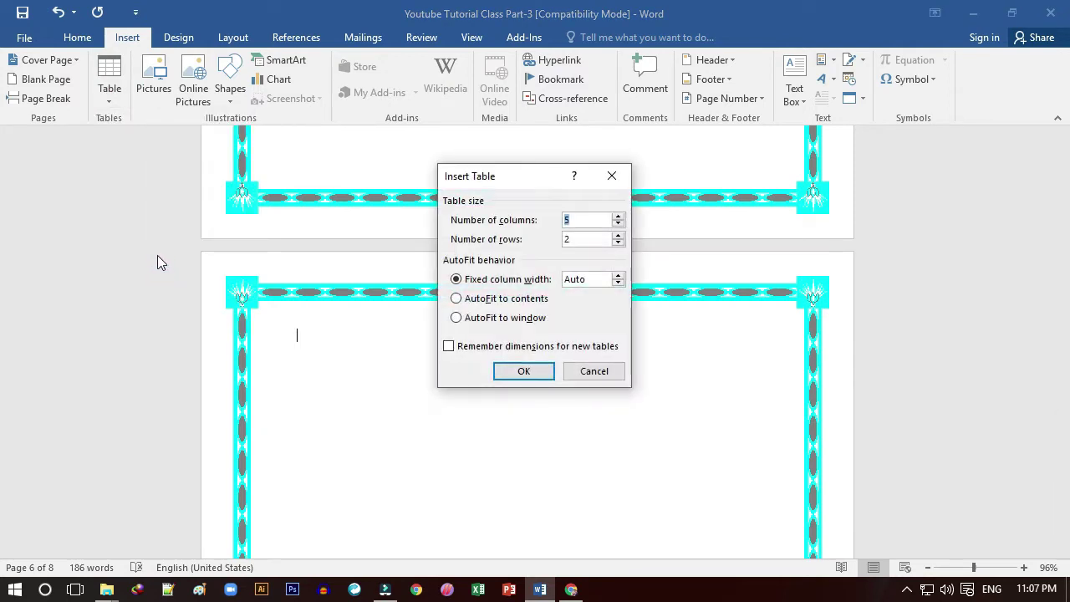
pyautogui.click(617, 236)
pyautogui.click(618, 235)
pyautogui.click(618, 235)
pyautogui.click(618, 236)
pyautogui.click(618, 236)
pyautogui.click(618, 235)
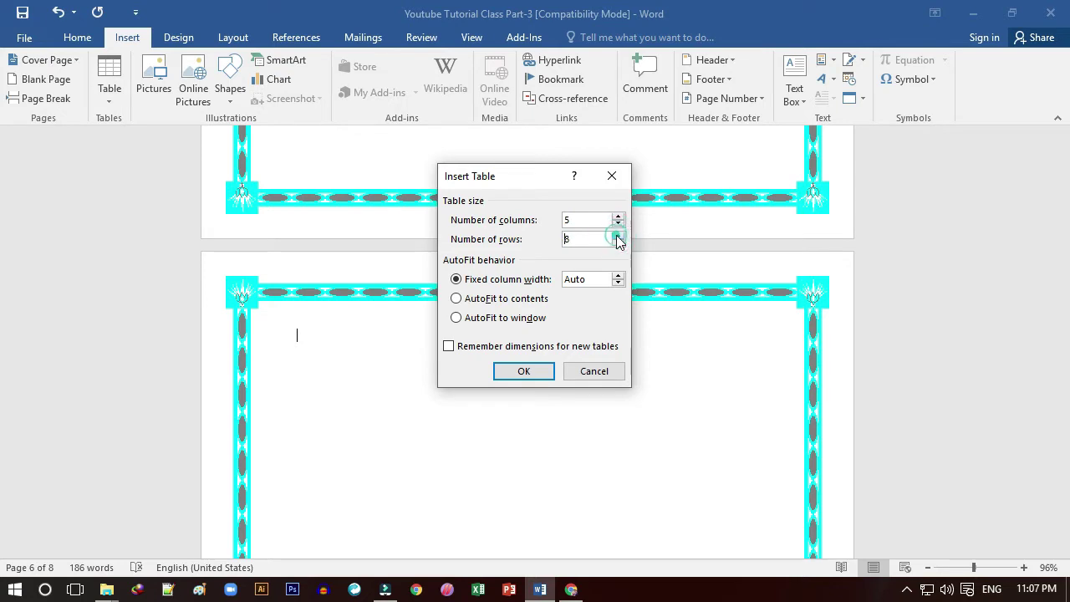
pyautogui.click(617, 236)
pyautogui.click(618, 236)
pyautogui.click(535, 370)
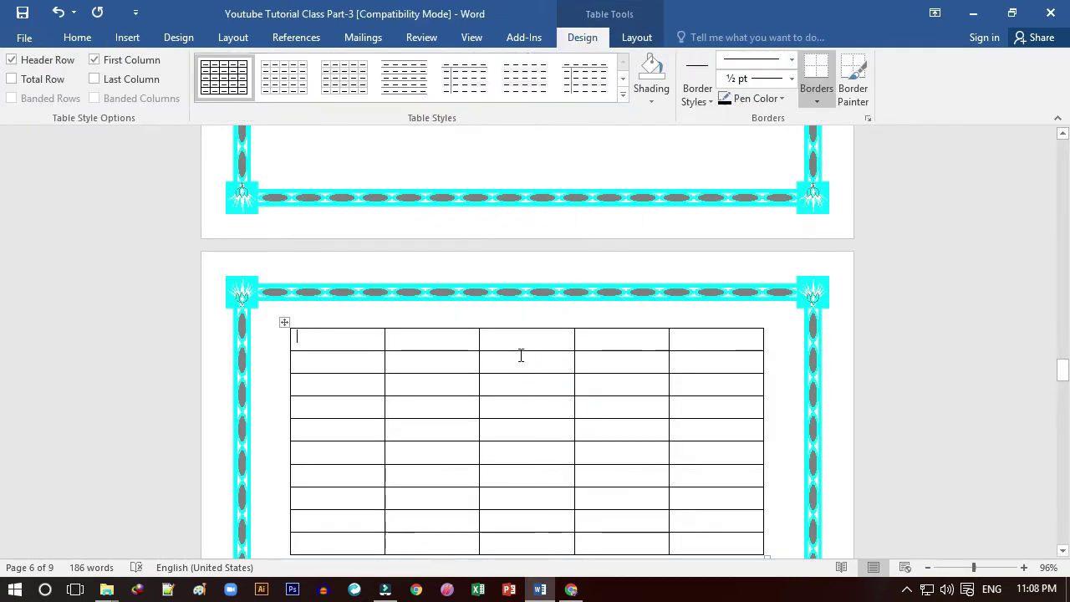
pyautogui.click(467, 386)
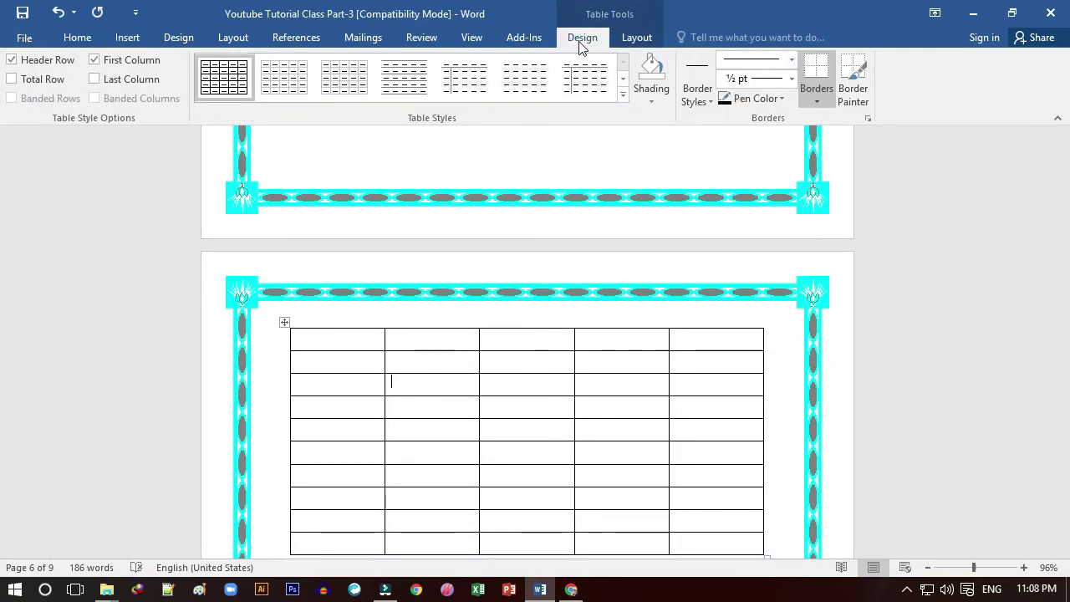
pyautogui.click(637, 38)
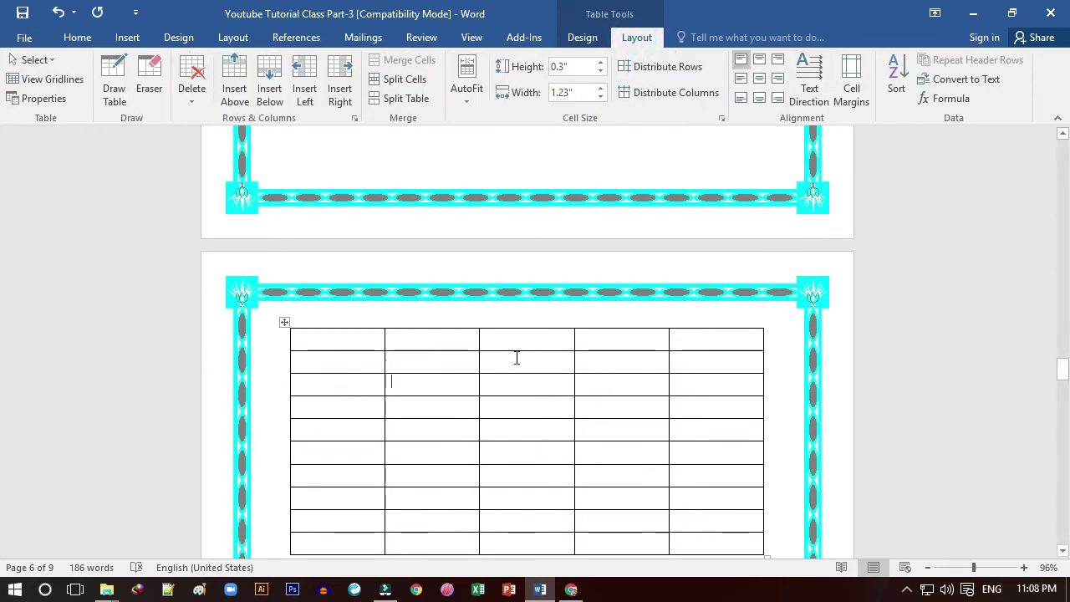
# Step: Type 4 in the top cell of the table's fourth column
pyautogui.scroll(-2, 436, 327)
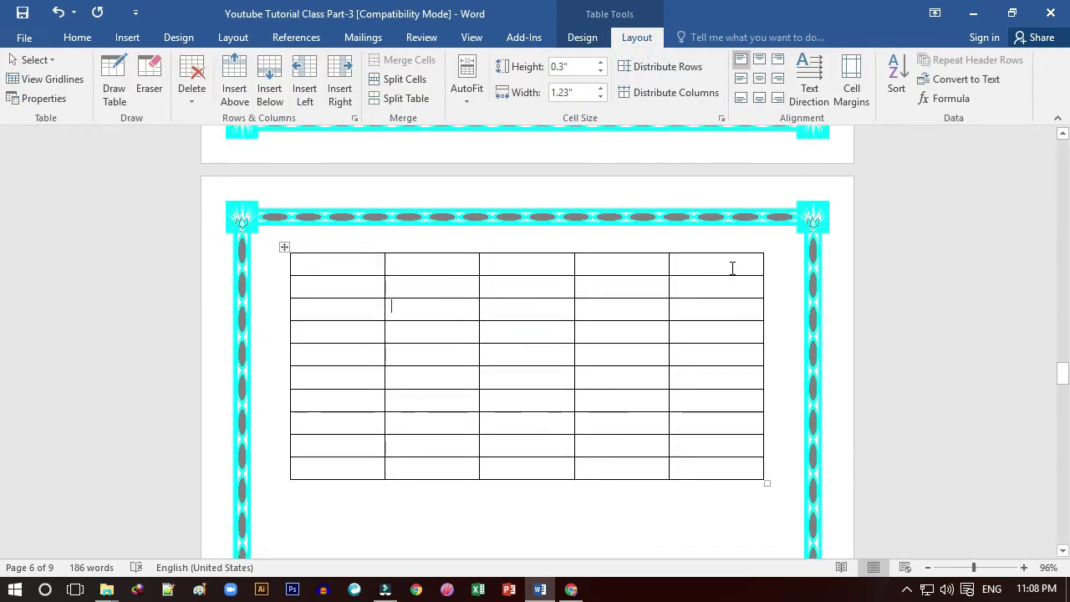
pyautogui.click(642, 266)
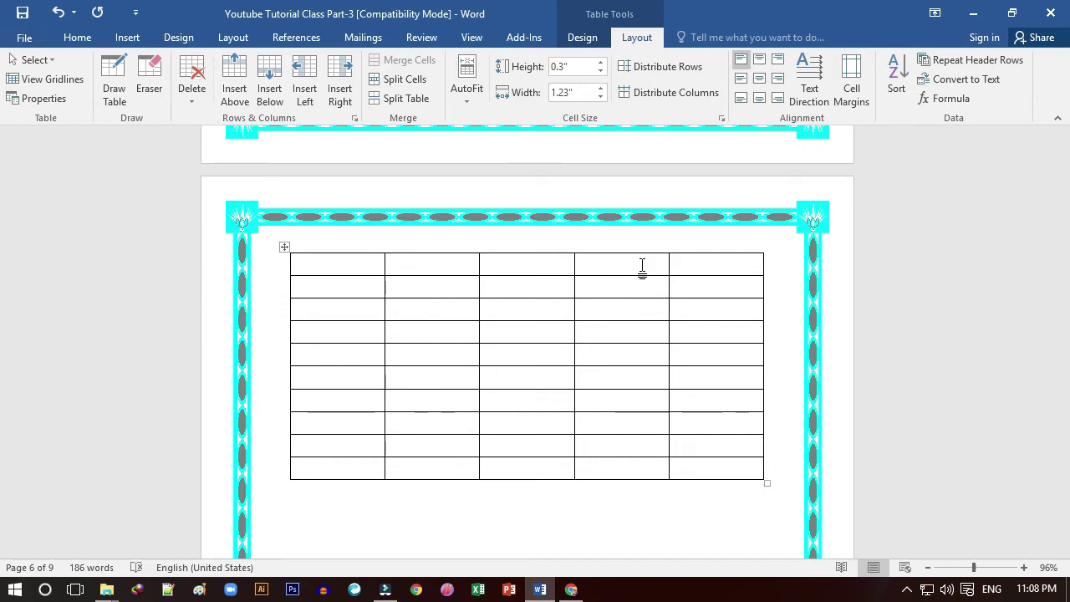
pyautogui.write('4')
pyautogui.write('5')
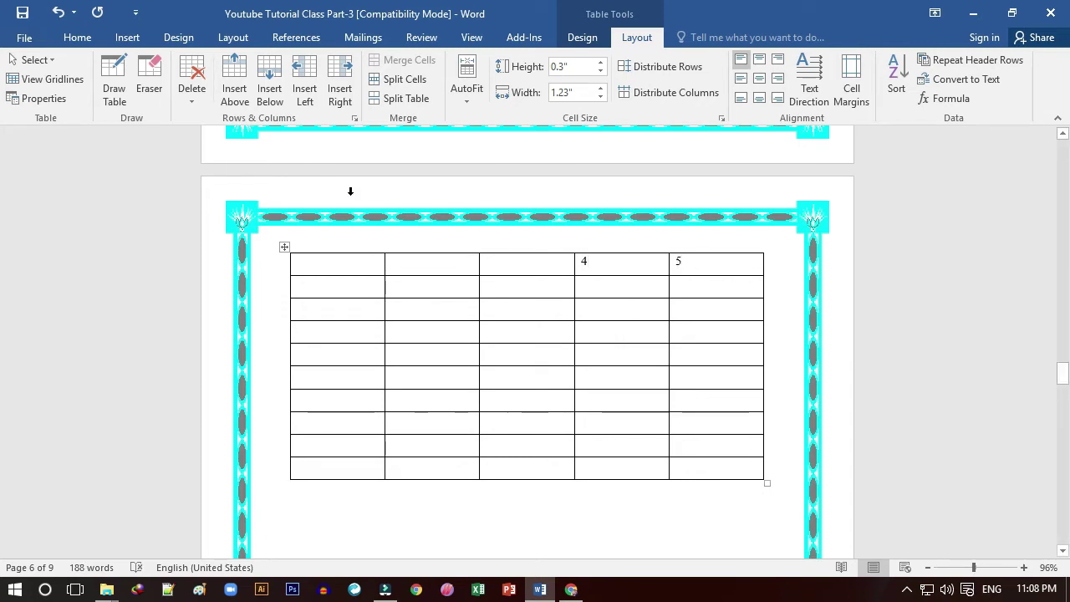
# Step: Add a sixth column headed 6, then split the table into two at row 5
pyautogui.click(341, 85)
pyautogui.click(698, 260)
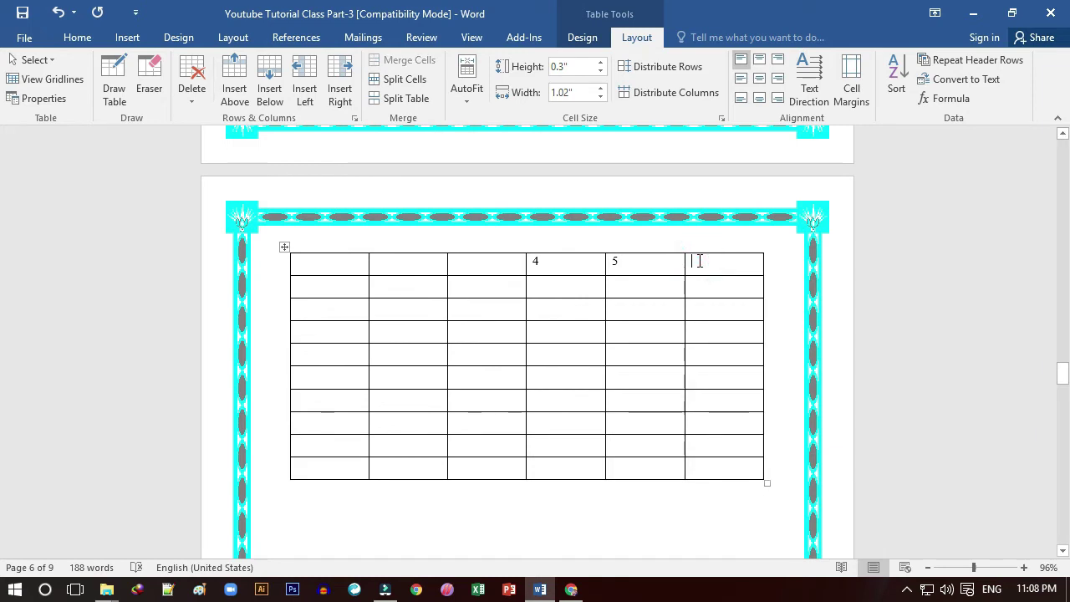
pyautogui.write('6')
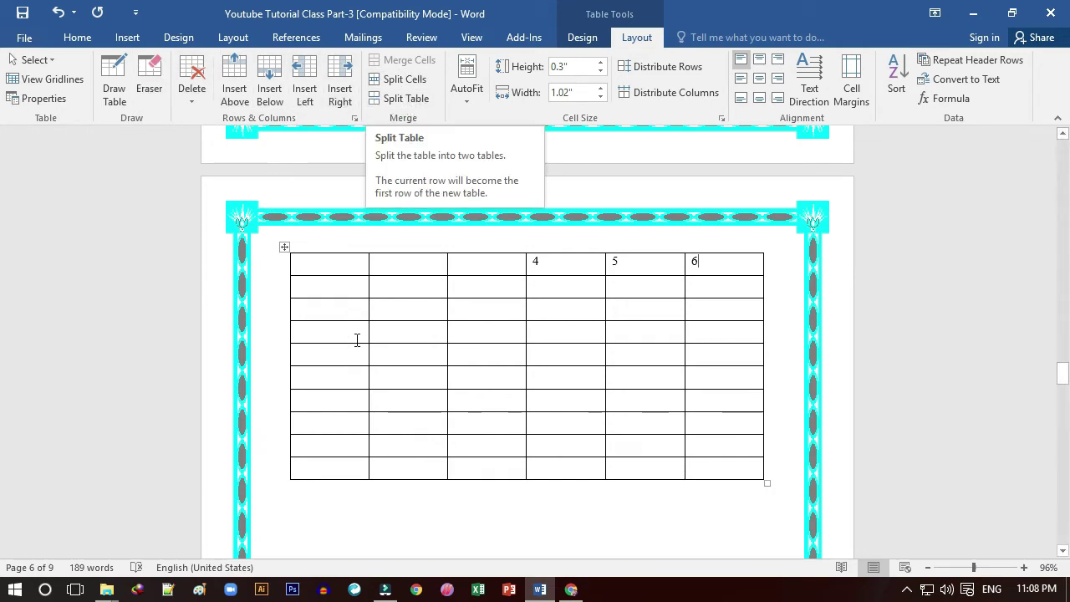
pyautogui.click(333, 355)
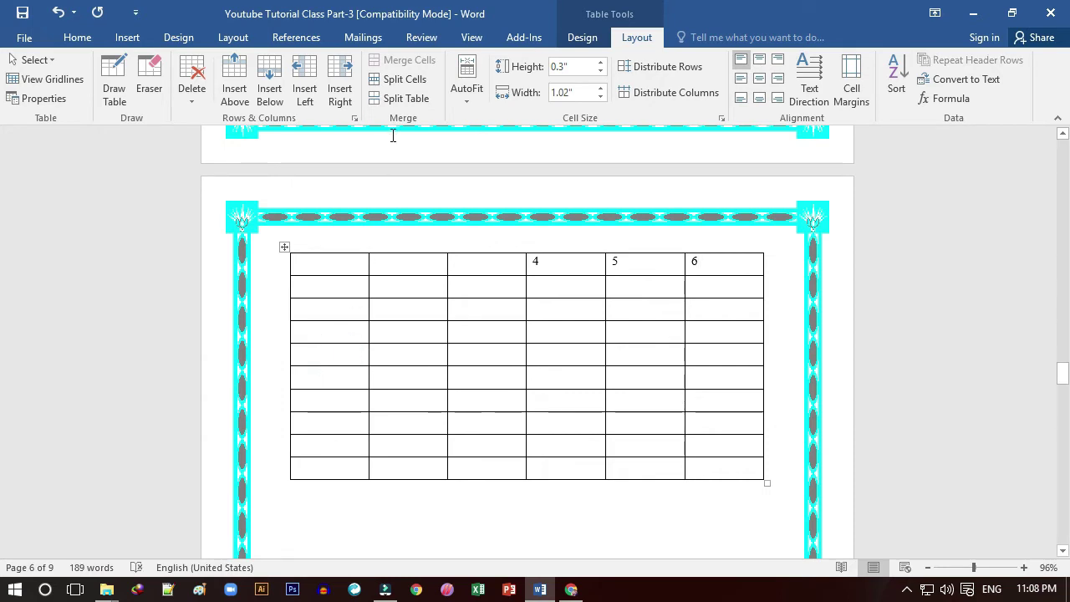
pyautogui.click(394, 99)
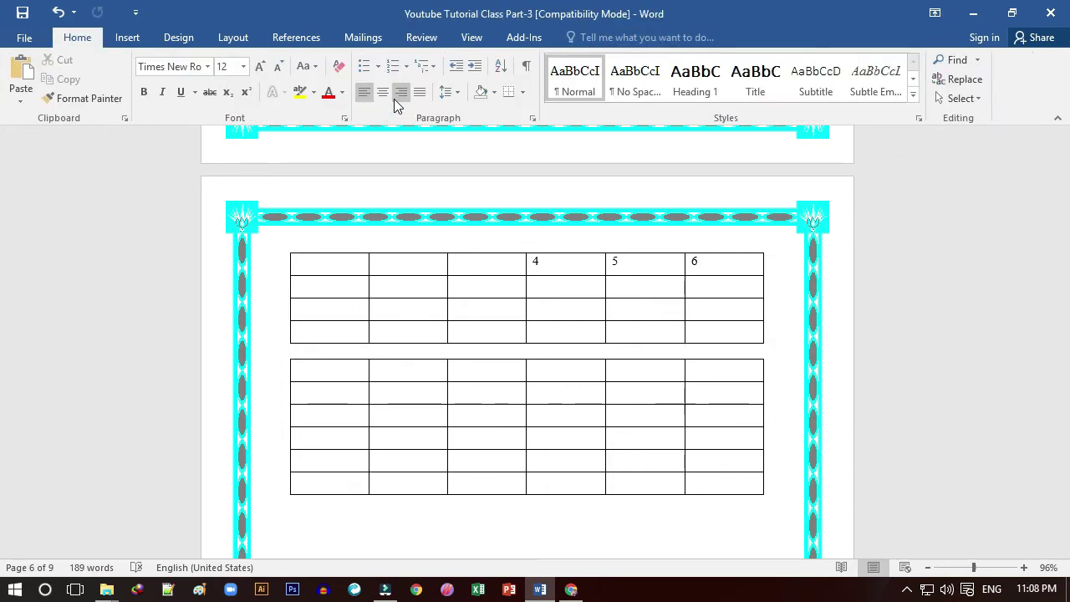
# Step: Add a blank line to widen the gap between the two page 6 tables
pyautogui.press('Return')
pyautogui.press('Return')
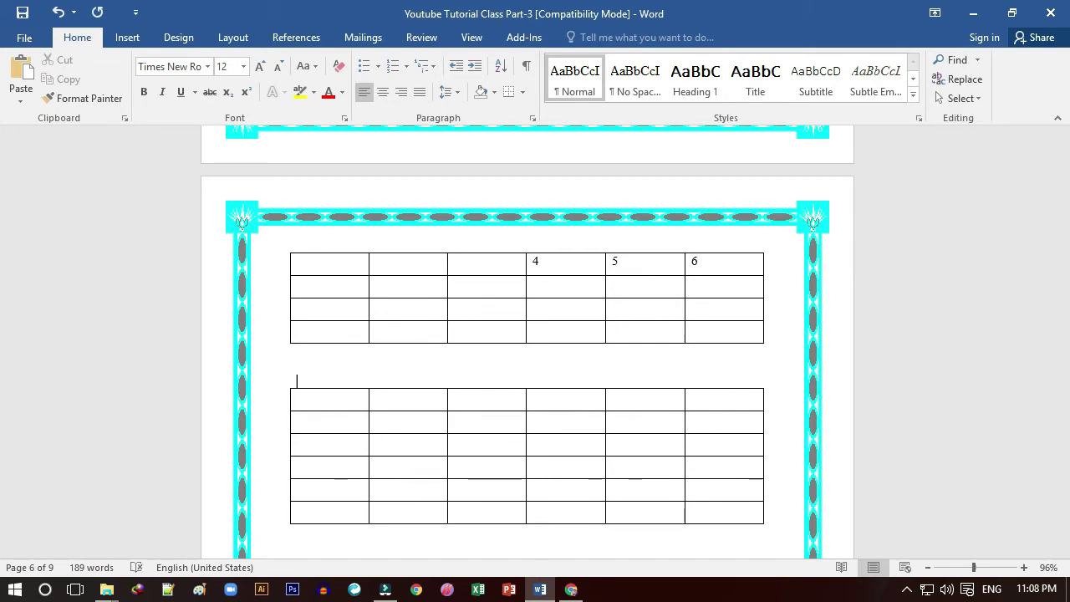
pyautogui.click(352, 358)
pyautogui.click(334, 305)
pyautogui.click(323, 266)
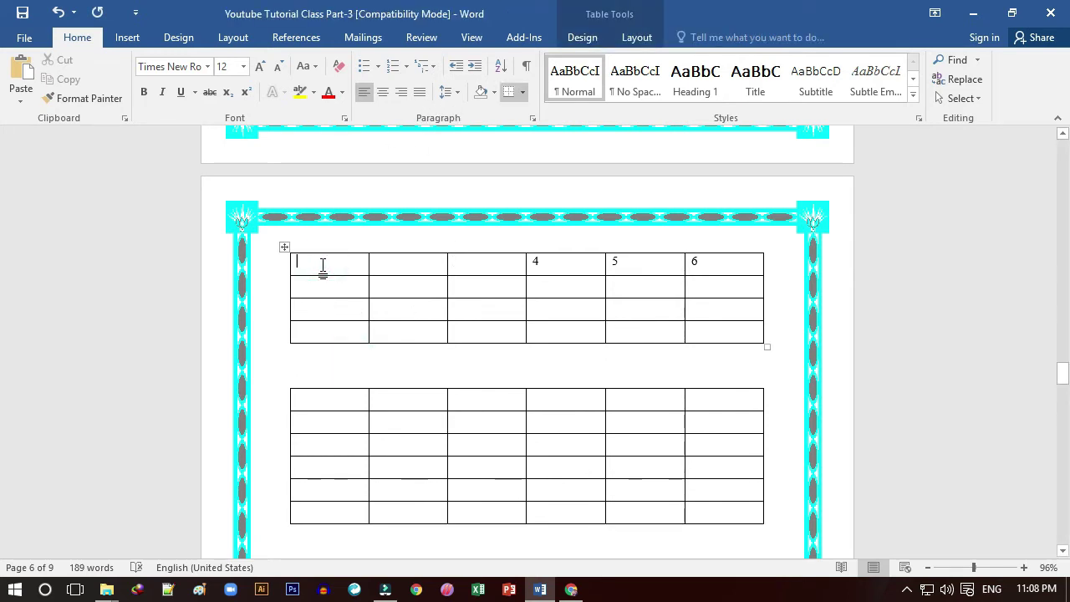
pyautogui.click(130, 37)
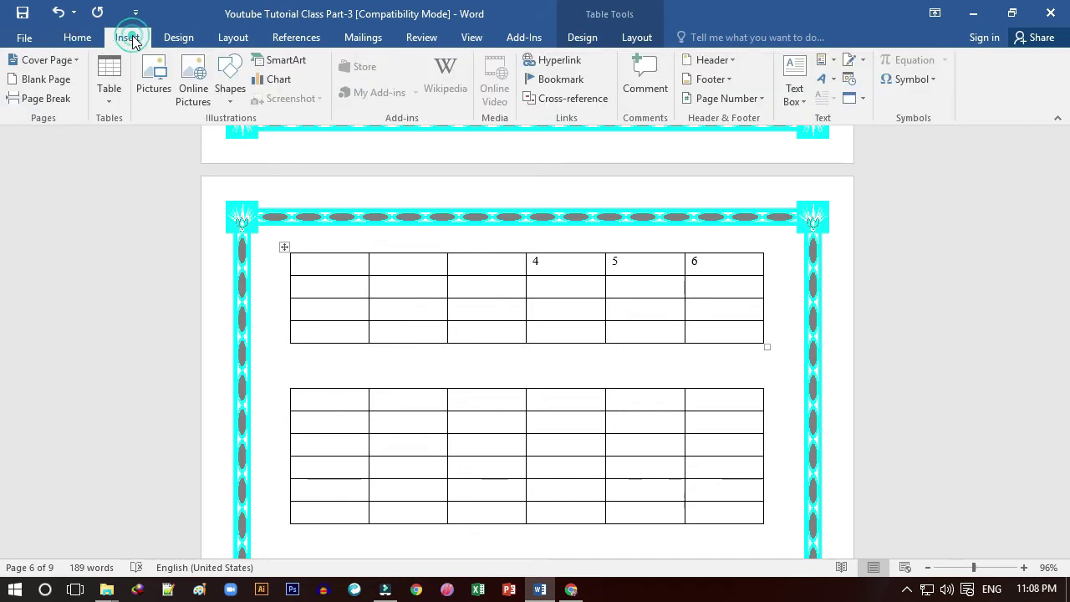
pyautogui.click(114, 99)
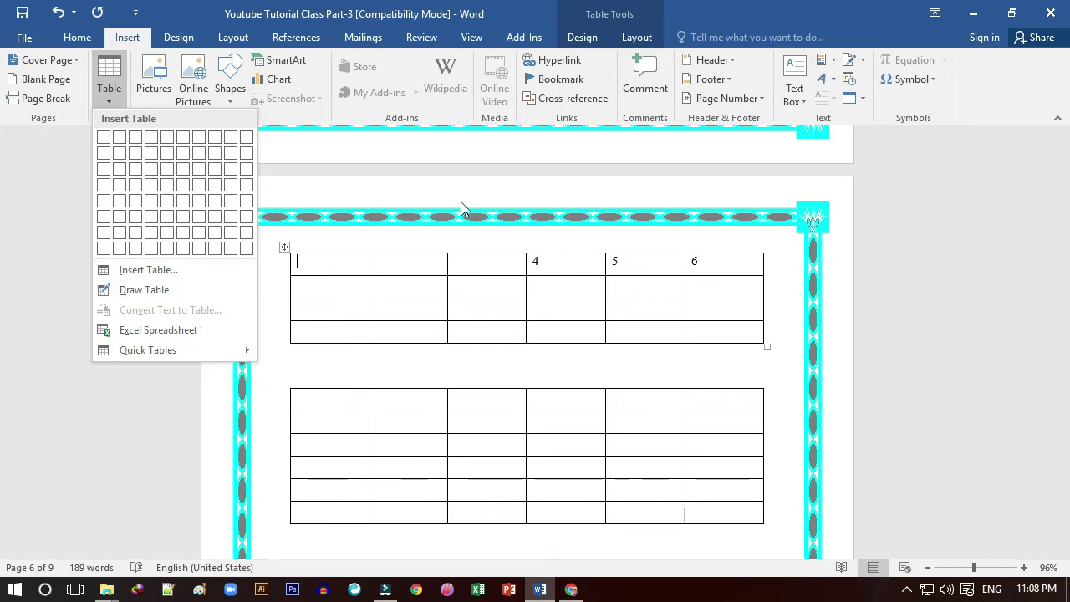
pyautogui.click(505, 416)
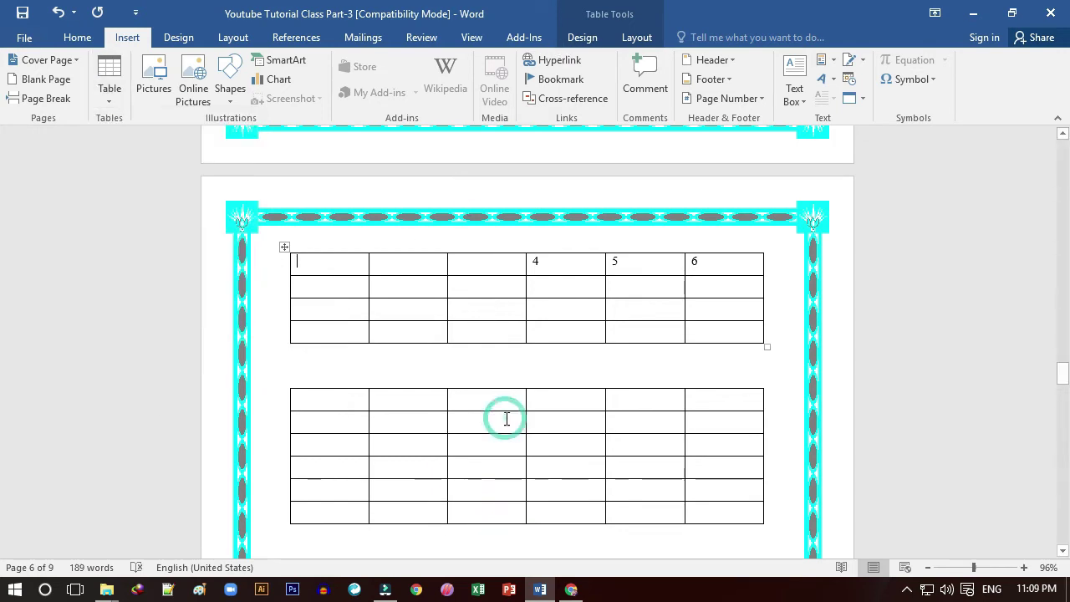
pyautogui.moveTo(465, 418); pyautogui.dragTo(744, 430)
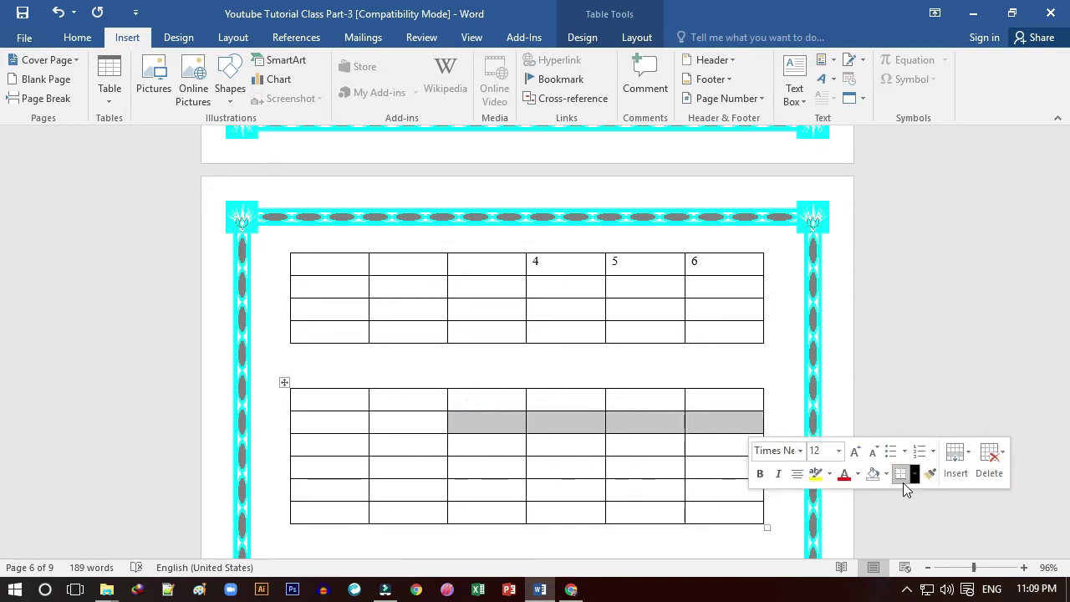
pyautogui.click(950, 476)
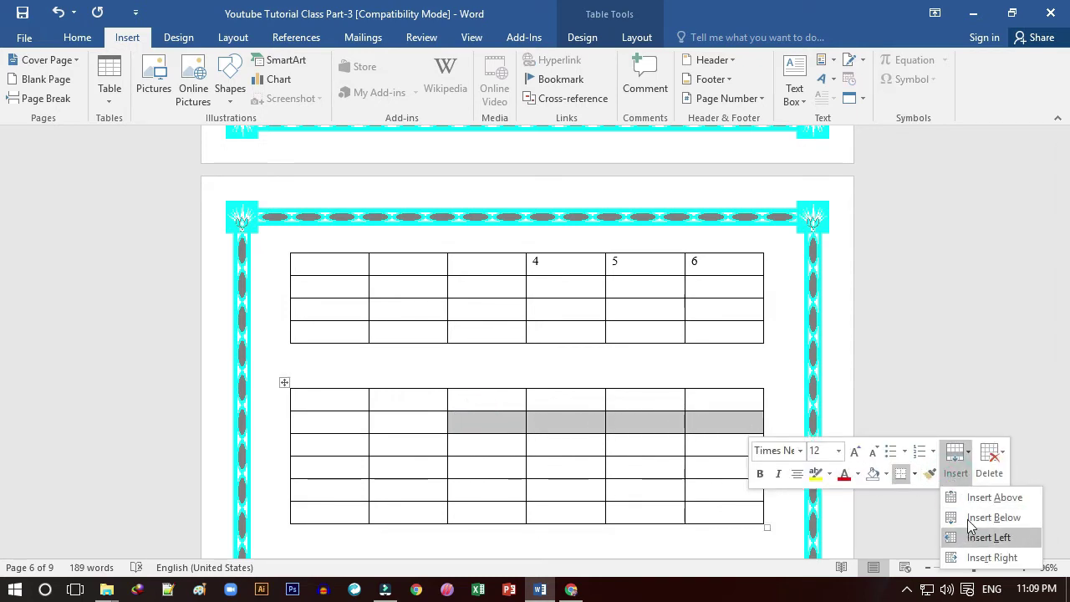
pyautogui.click(644, 39)
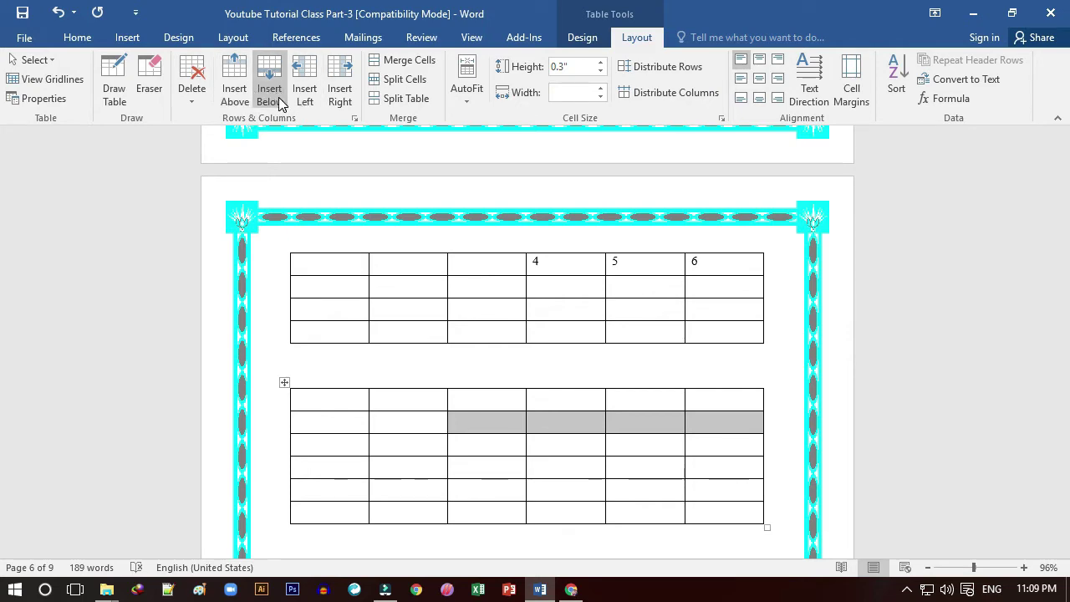
pyautogui.click(426, 366)
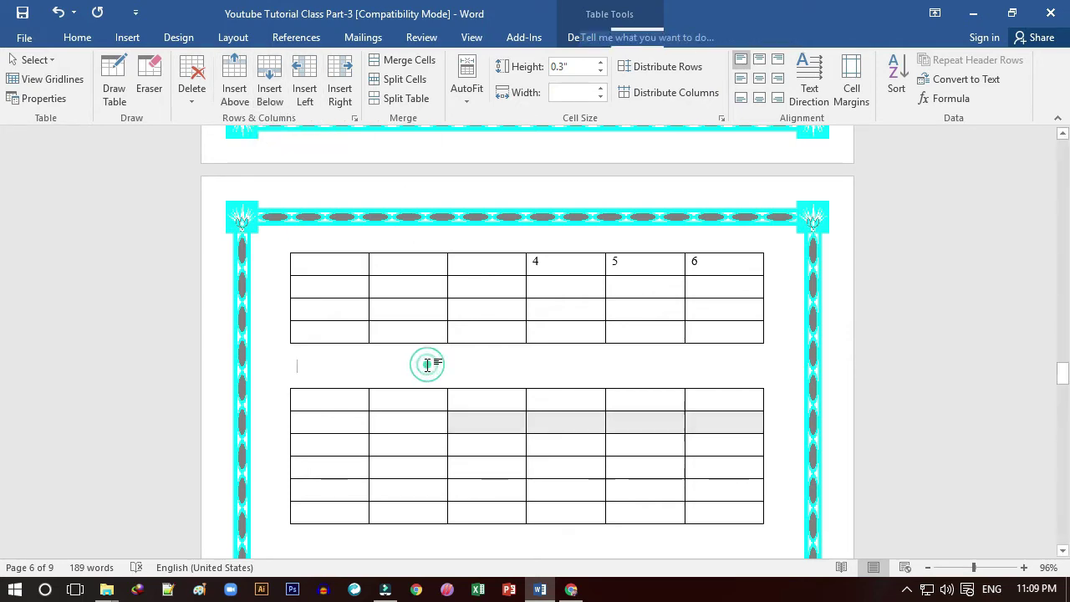
pyautogui.scroll(-3, 397, 412)
pyautogui.click(365, 454)
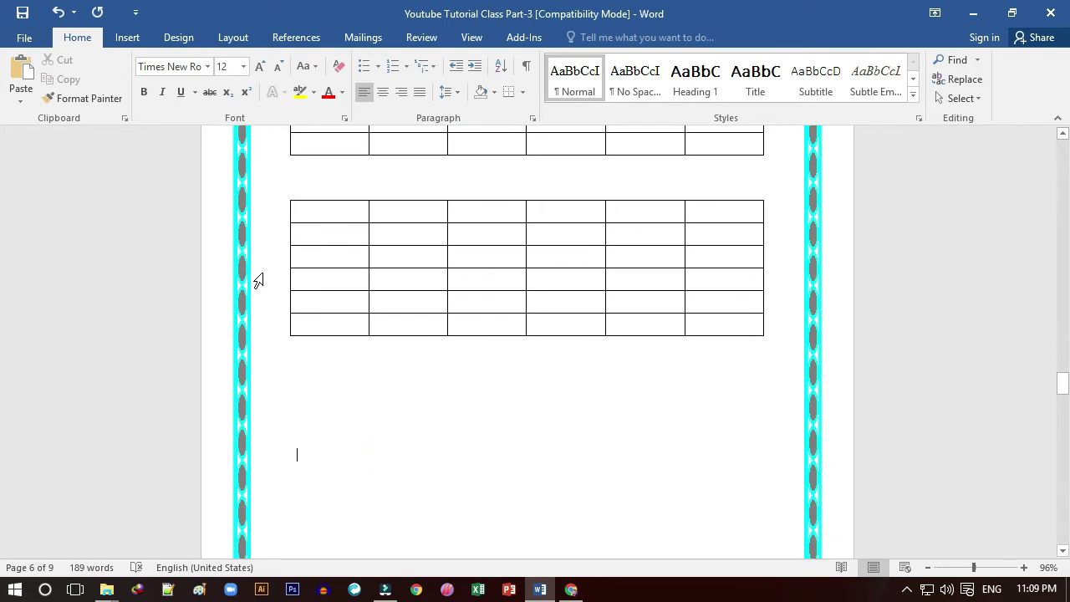
# Step: Start inserting a picture and browse into the Desktop's Freelancing Class shortcut
pyautogui.click(137, 37)
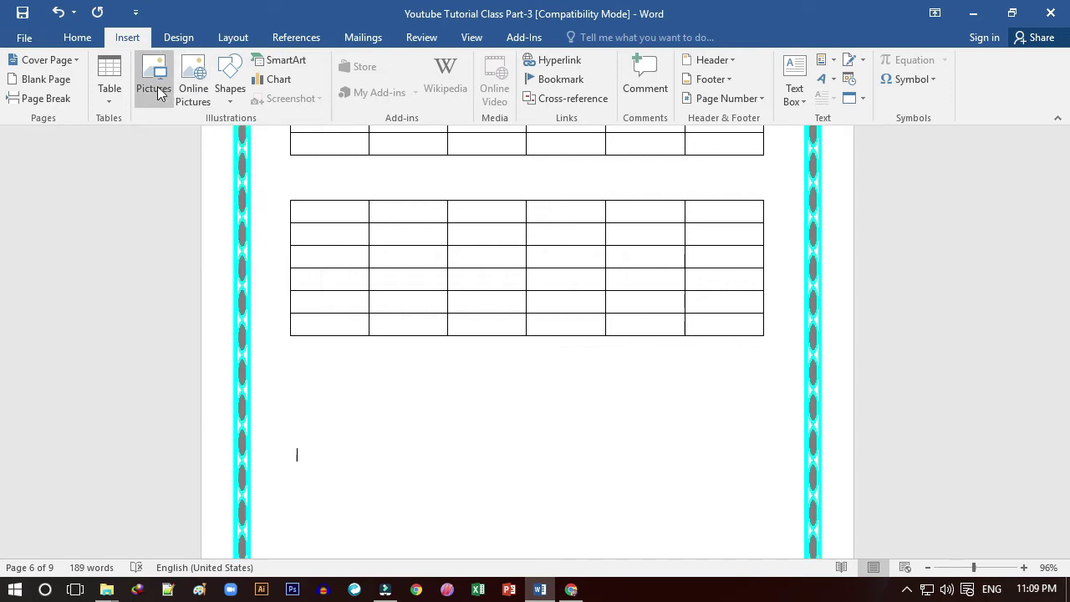
pyautogui.click(161, 90)
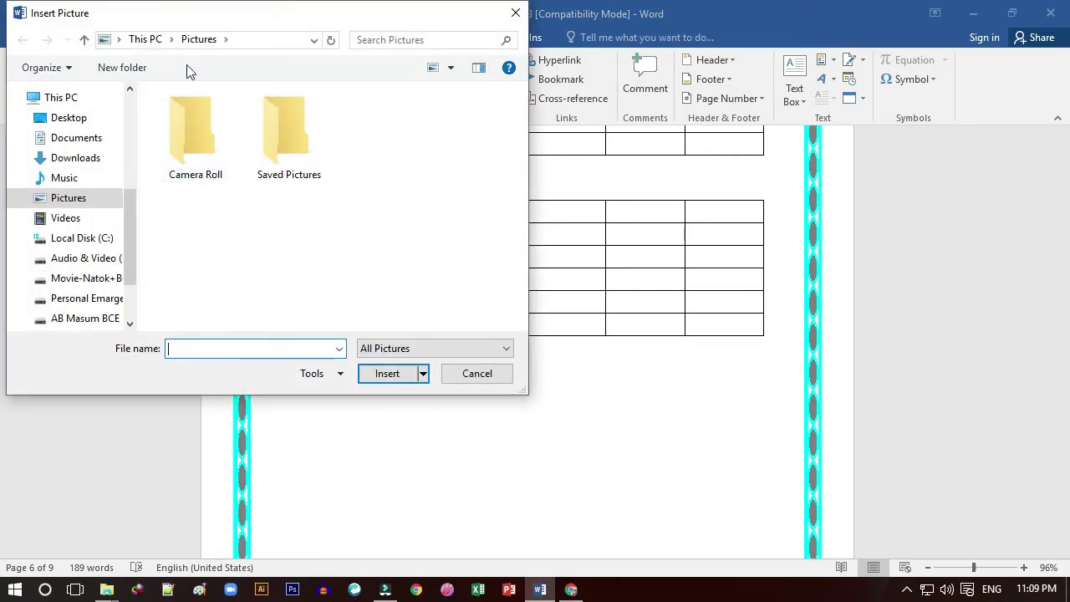
pyautogui.moveTo(147, 15)
pyautogui.mouseDown()
pyautogui.moveTo(293, 57)
pyautogui.moveTo(389, 124)
pyautogui.mouseUp()
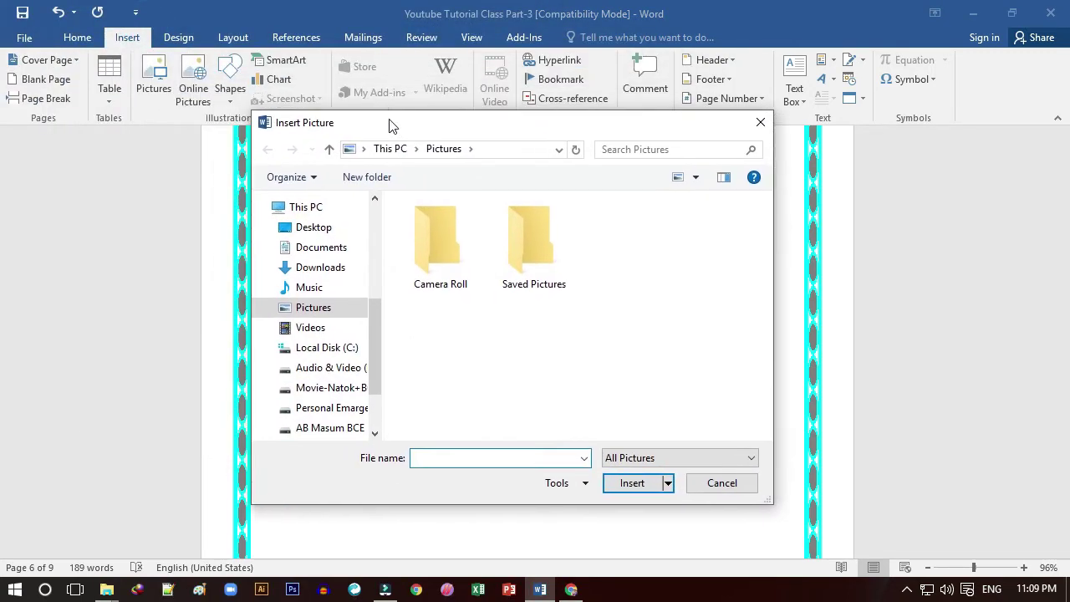
pyautogui.click(424, 363)
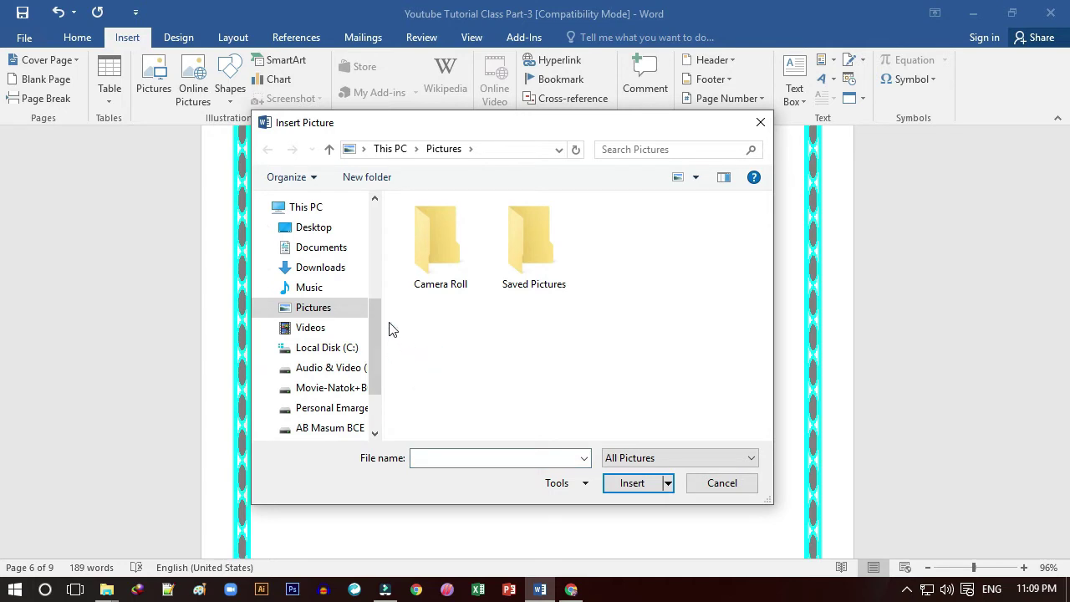
pyautogui.click(324, 228)
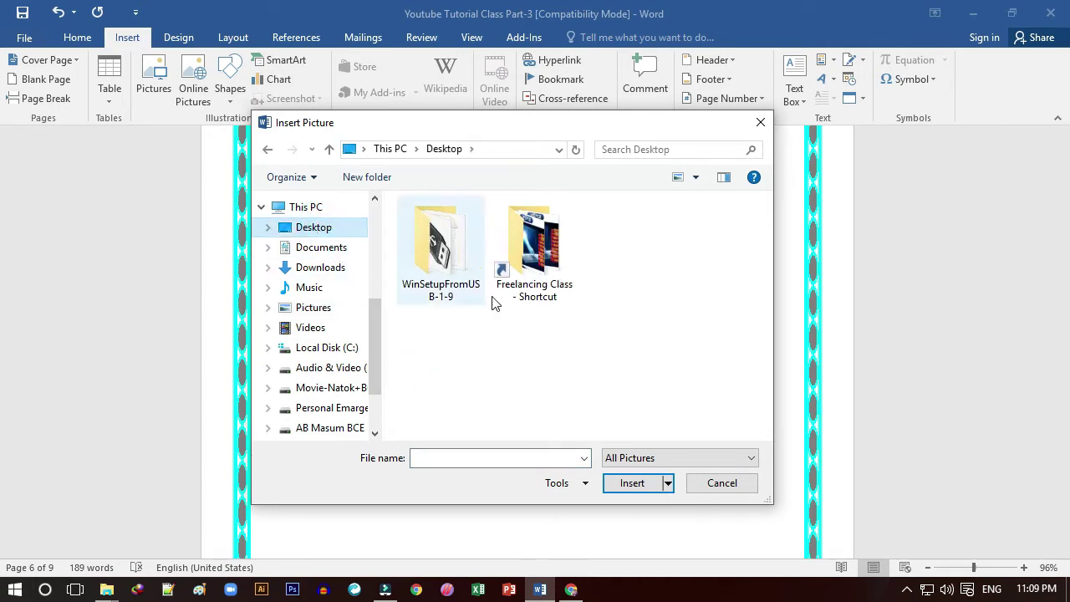
pyautogui.click(541, 248)
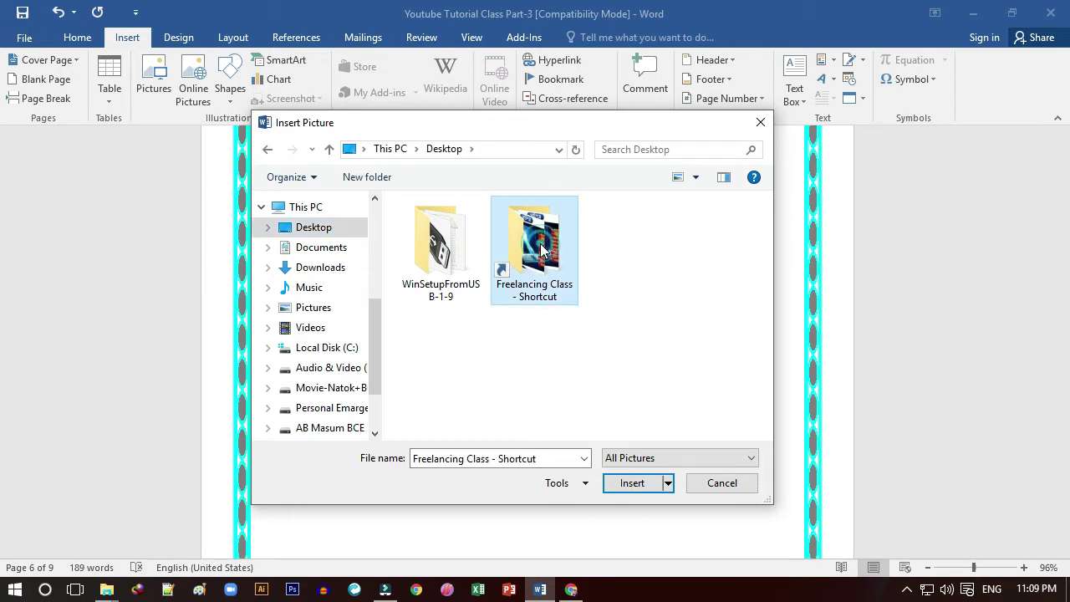
pyautogui.click(636, 485)
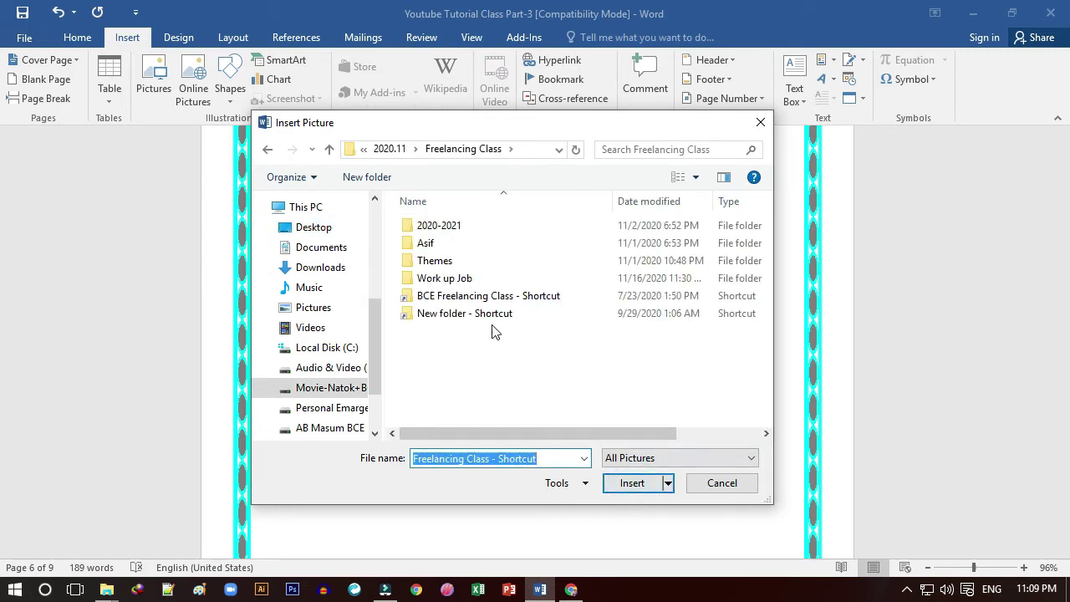
# Step: Browse through the Asif and Documents folders to the 2020 logos and insert MOS_Word
pyautogui.click(431, 243)
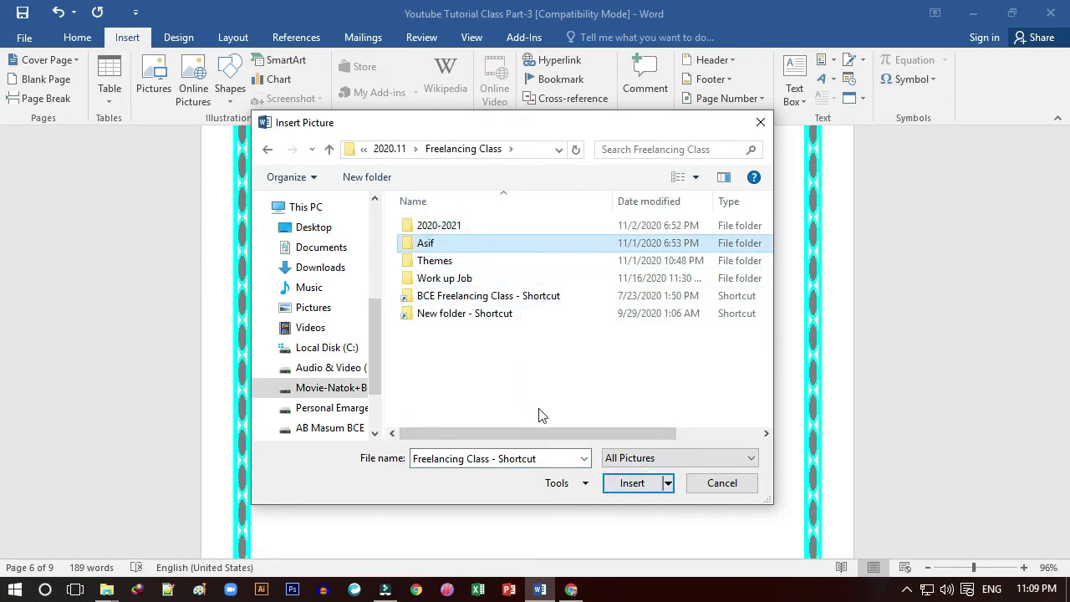
pyautogui.click(623, 483)
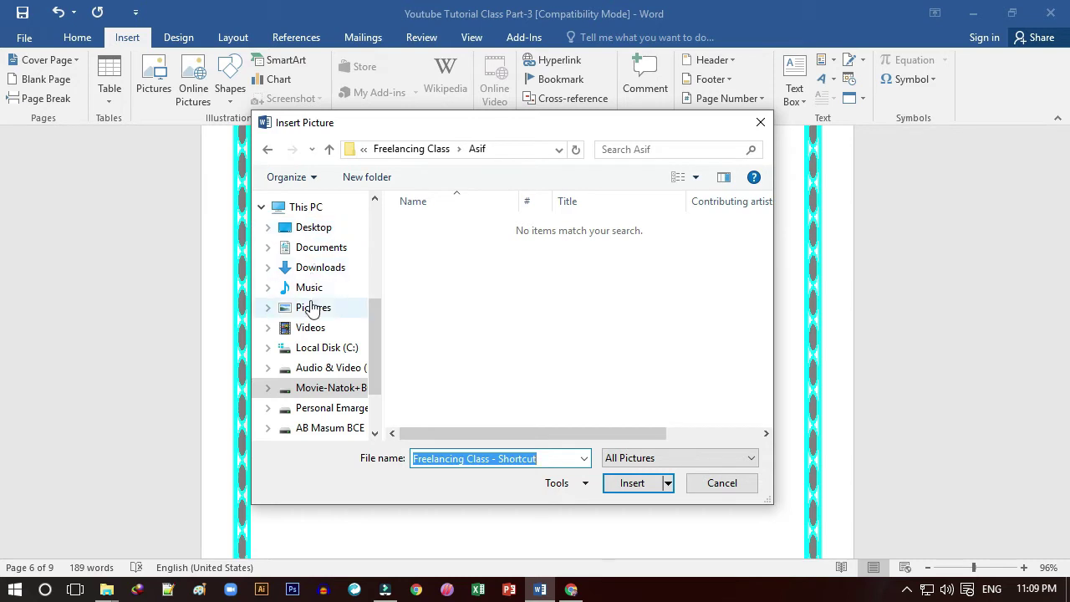
pyautogui.click(314, 250)
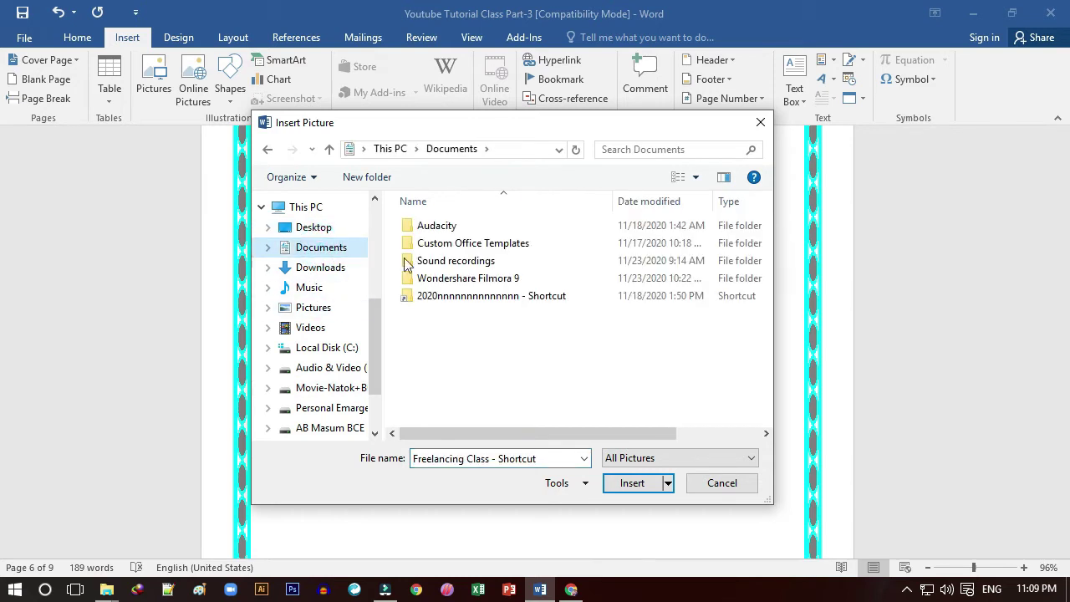
pyautogui.click(491, 296)
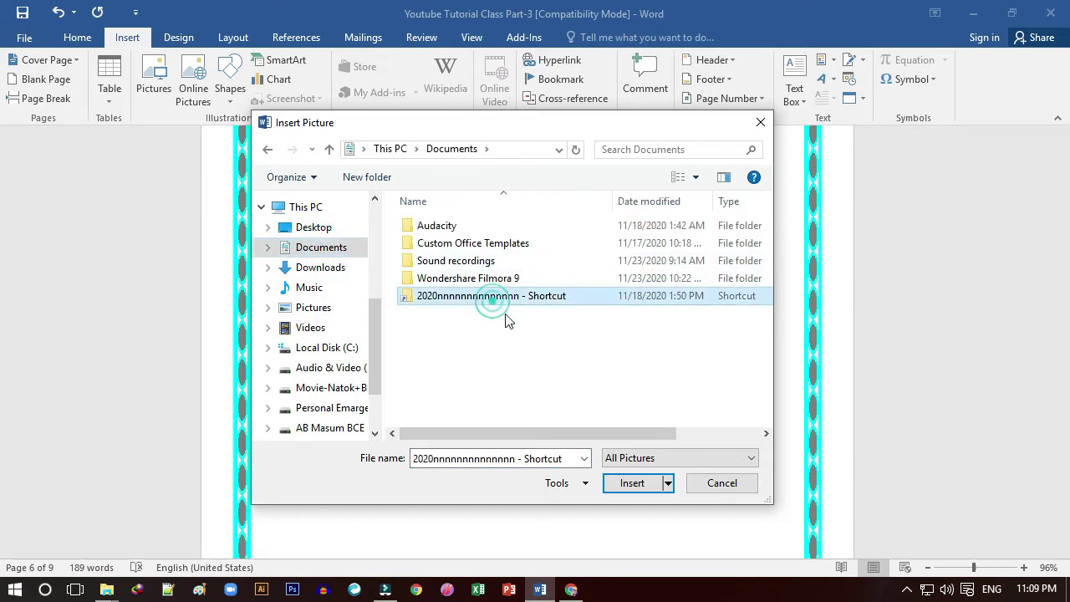
pyautogui.click(647, 483)
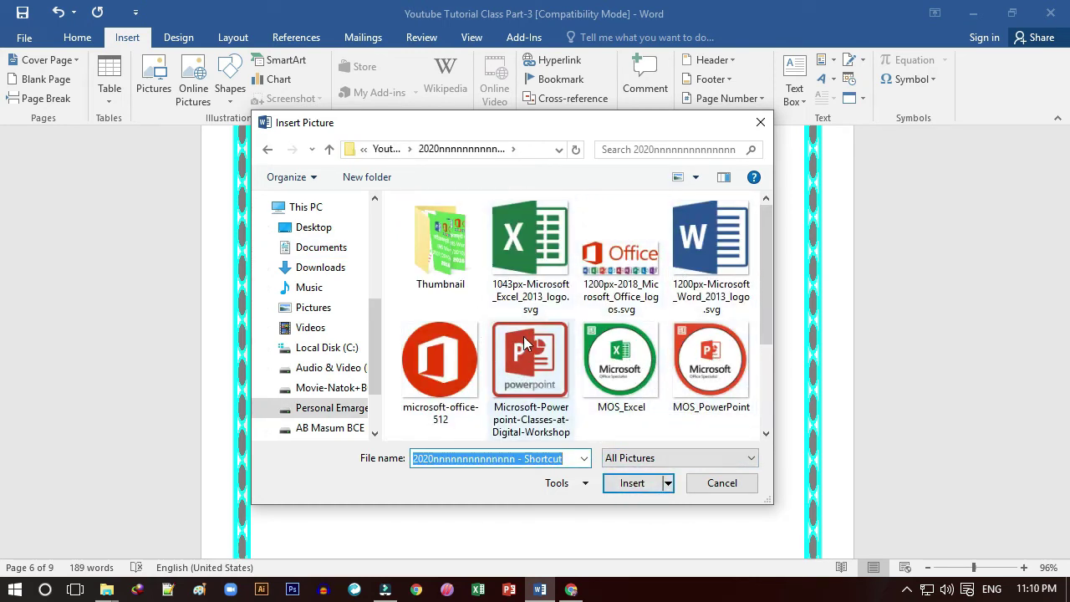
pyautogui.scroll(-3, 525, 342)
pyautogui.click(441, 376)
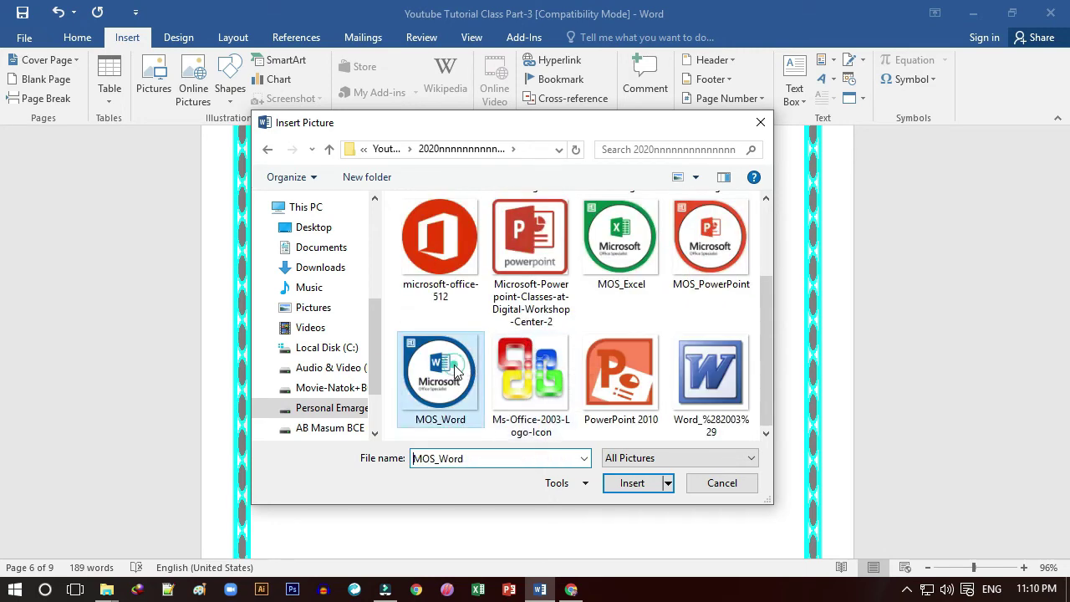
pyautogui.click(638, 489)
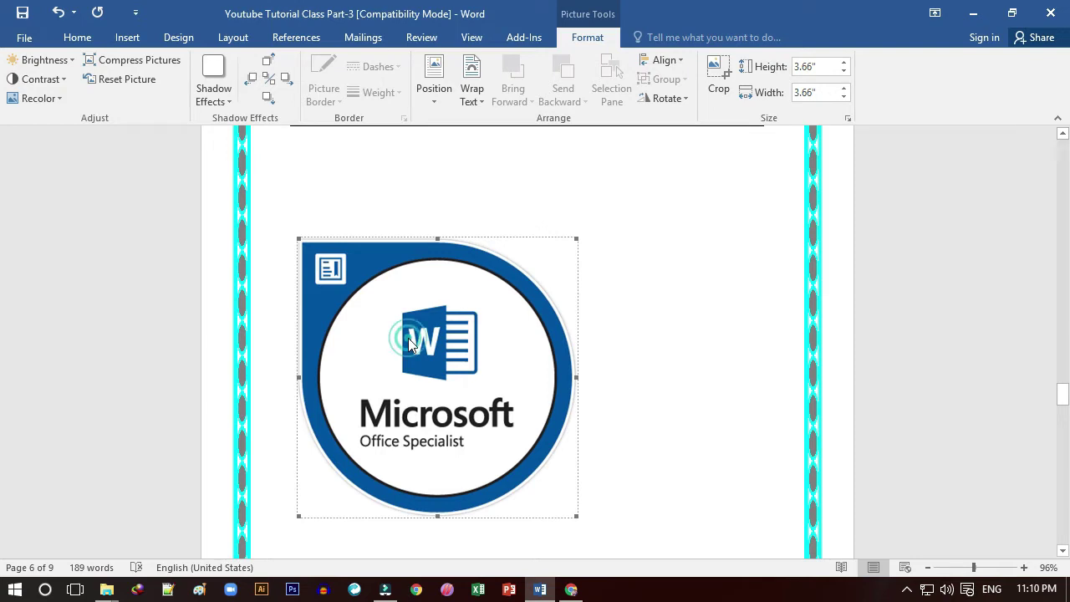
# Step: Start inserting another picture above the logo, then cancel the picture dialog
pyautogui.moveTo(419, 347); pyautogui.dragTo(421, 264)
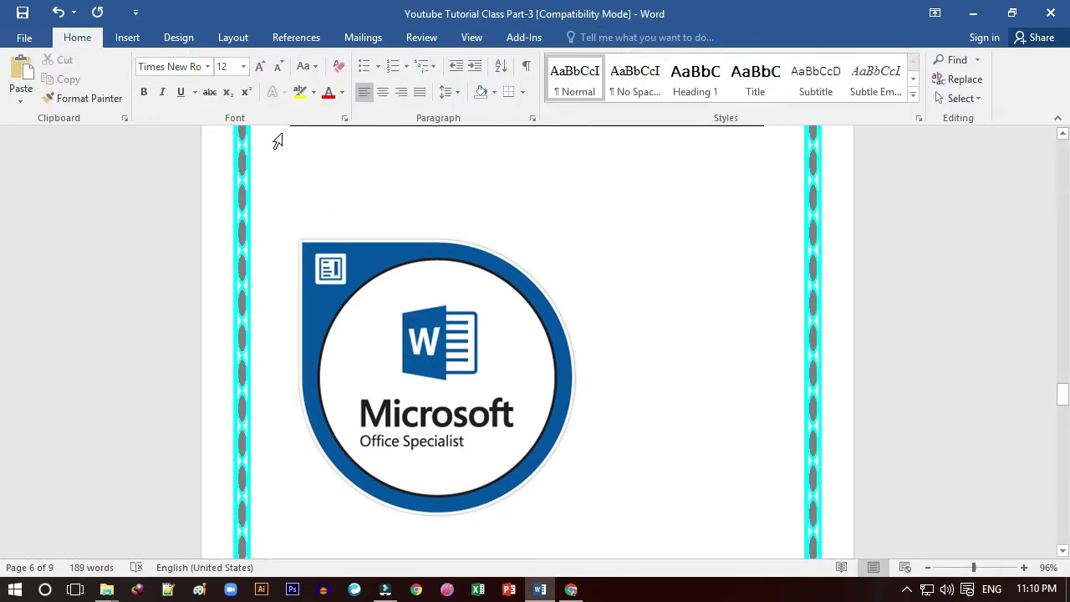
pyautogui.click(338, 173)
pyautogui.click(130, 37)
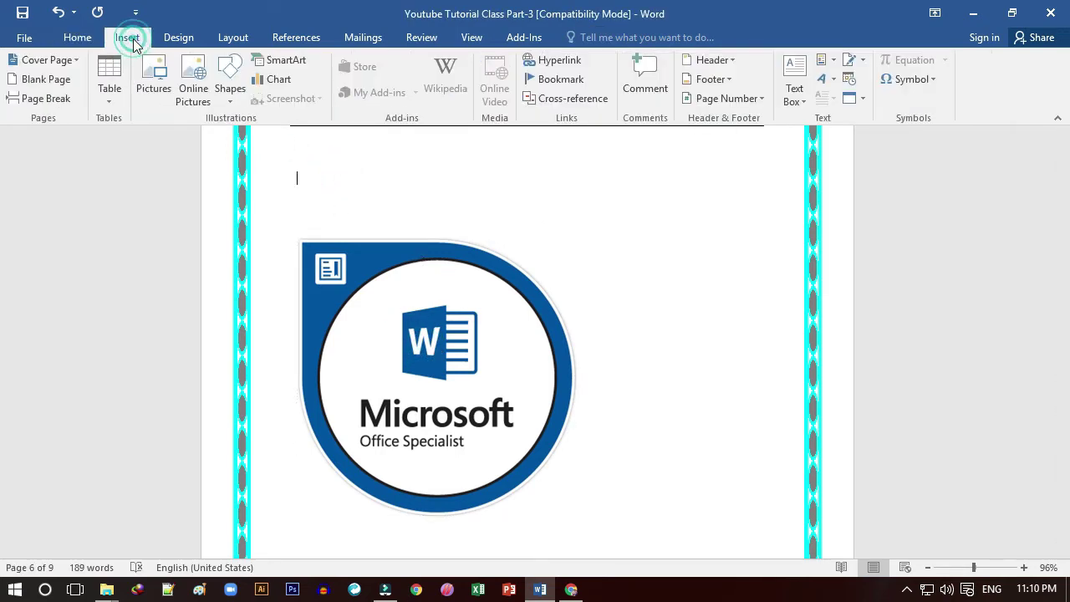
pyautogui.click(153, 88)
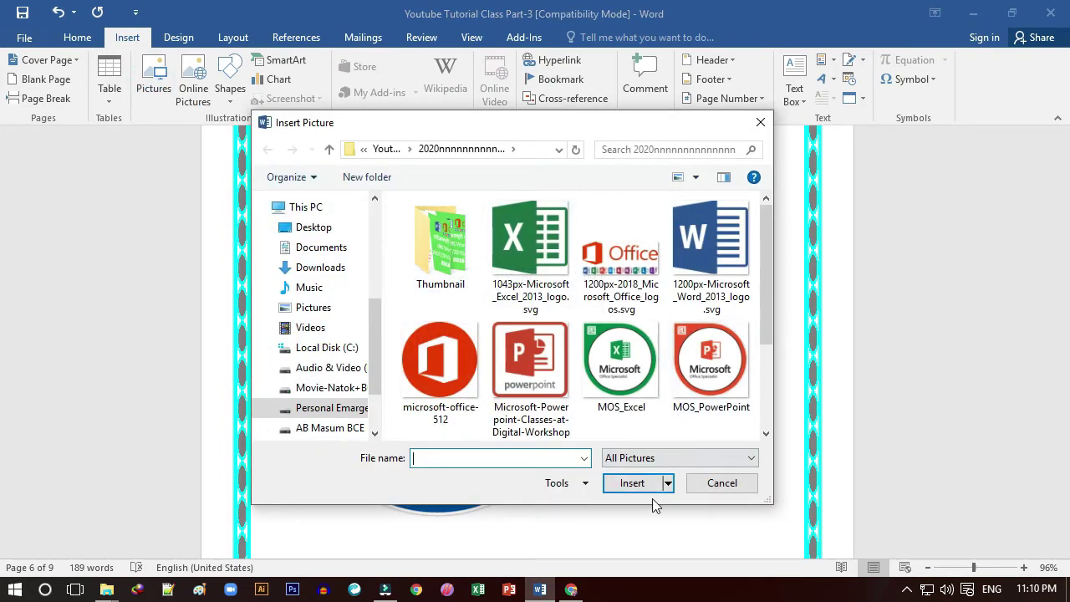
pyautogui.click(722, 483)
# Step: Scale the Microsoft Office Specialist logo down to a small badge with its corner, side and bottom handles
pyautogui.click(447, 326)
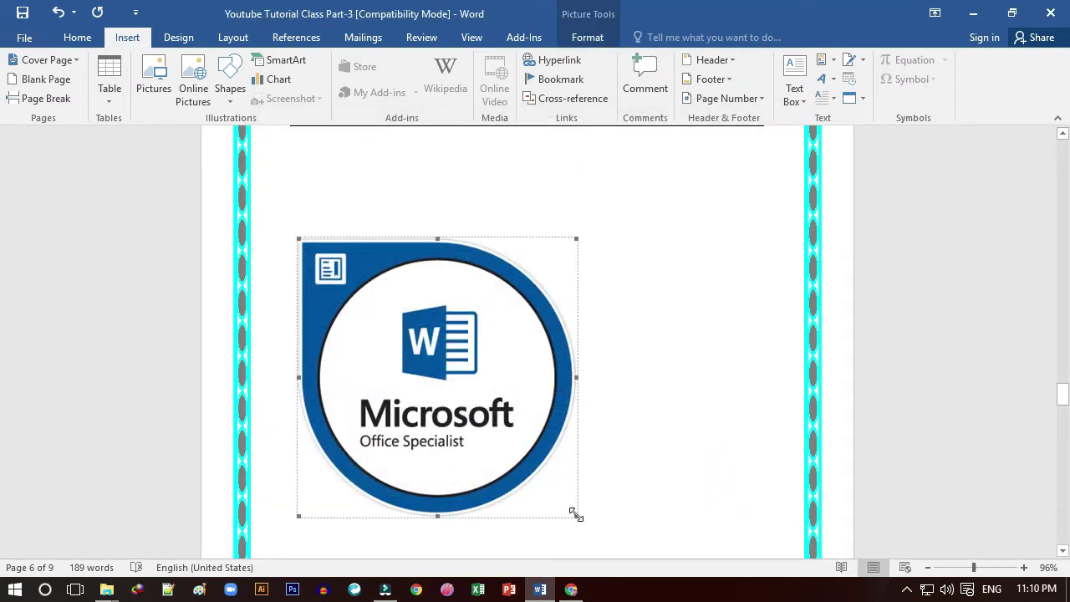
pyautogui.moveTo(576, 517); pyautogui.dragTo(443, 382)
pyautogui.moveTo(445, 309); pyautogui.dragTo(424, 338)
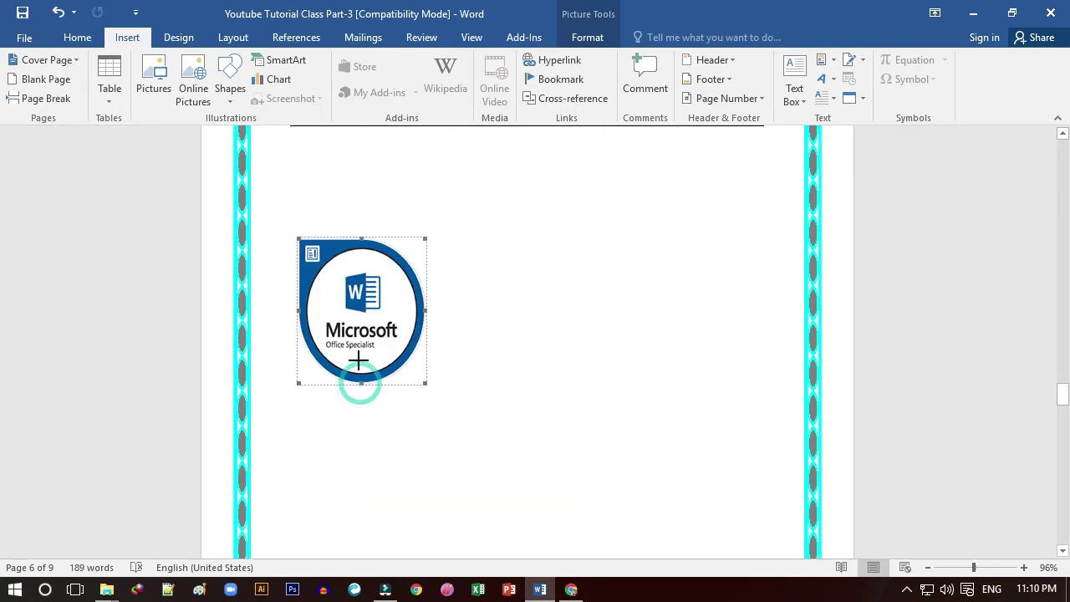
pyautogui.moveTo(360, 382); pyautogui.dragTo(361, 361)
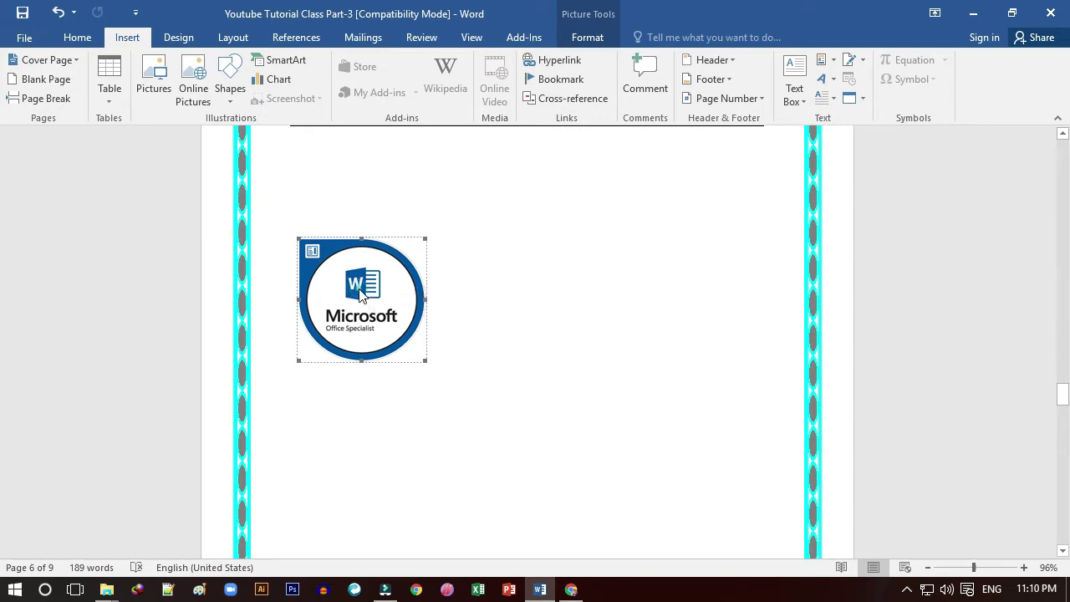
pyautogui.click(491, 187)
pyautogui.click(381, 293)
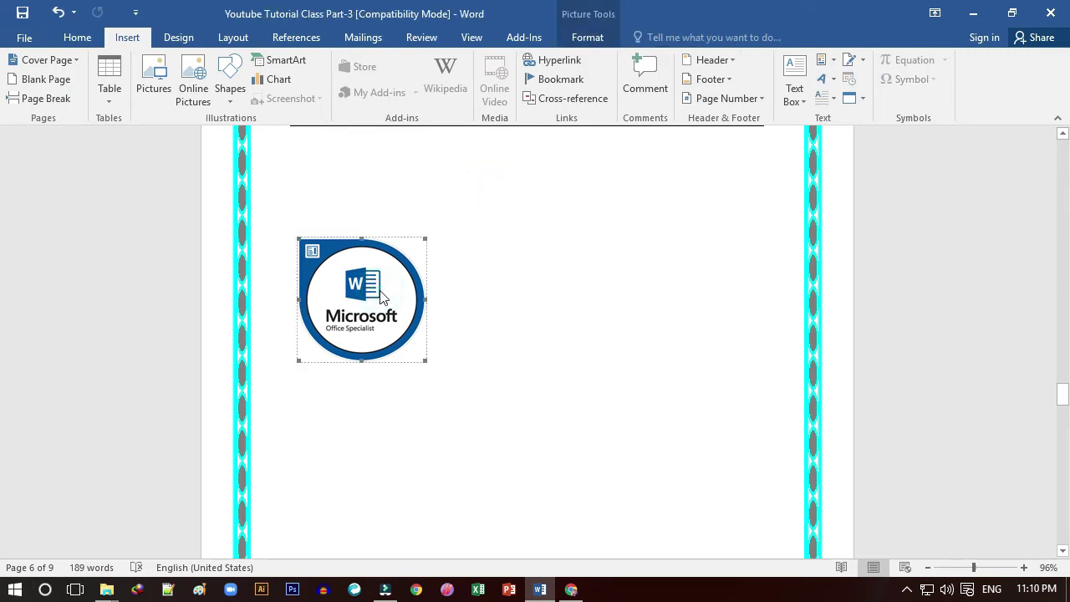
pyautogui.click(611, 241)
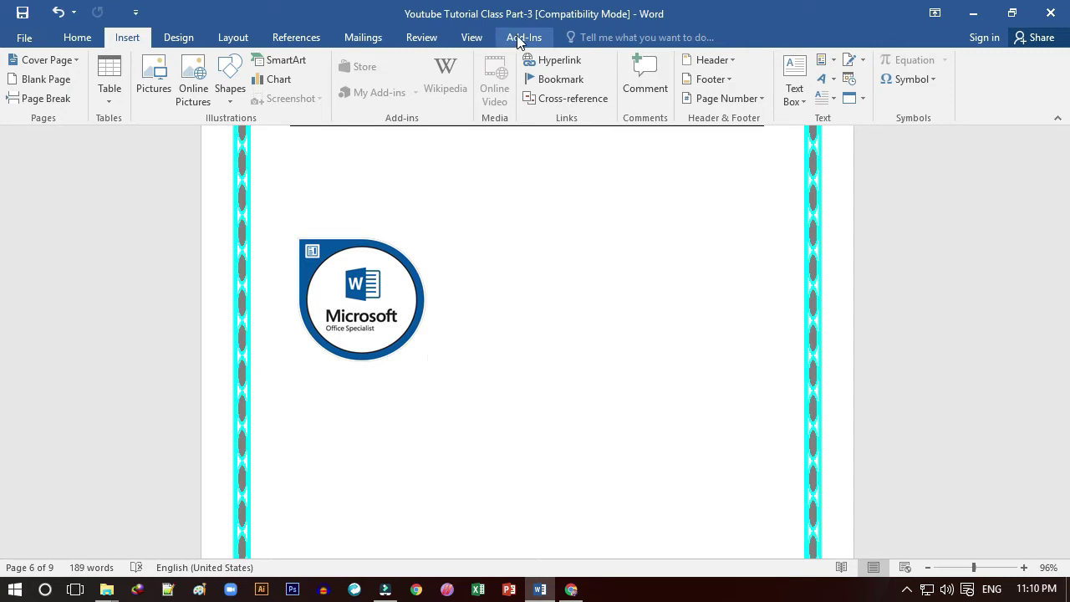
pyautogui.click(387, 294)
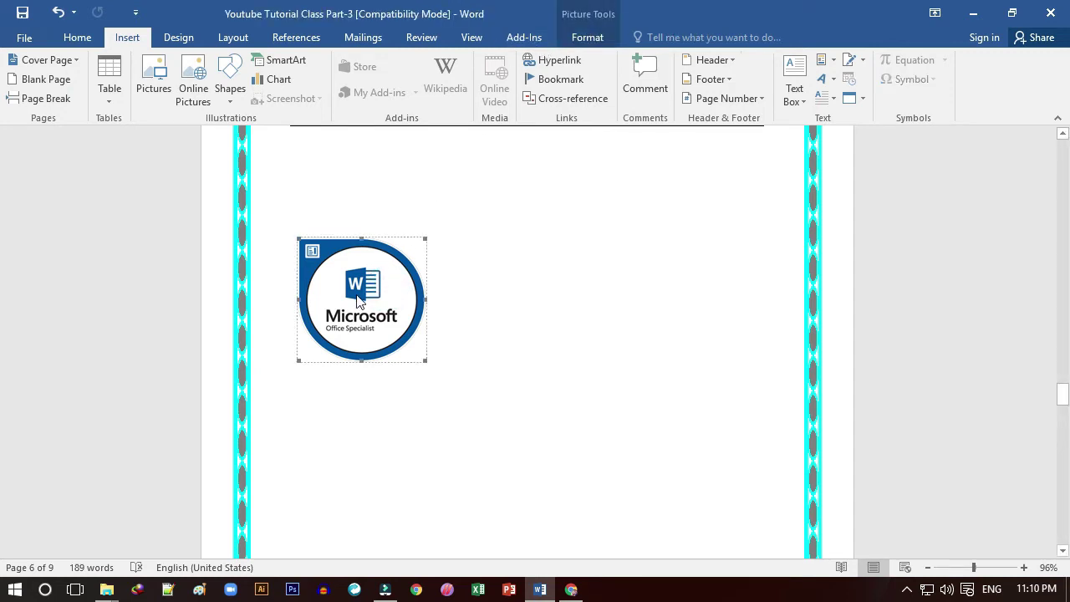
# Step: Move the logo into the table's bottom row, then back out below the table
pyautogui.click(583, 37)
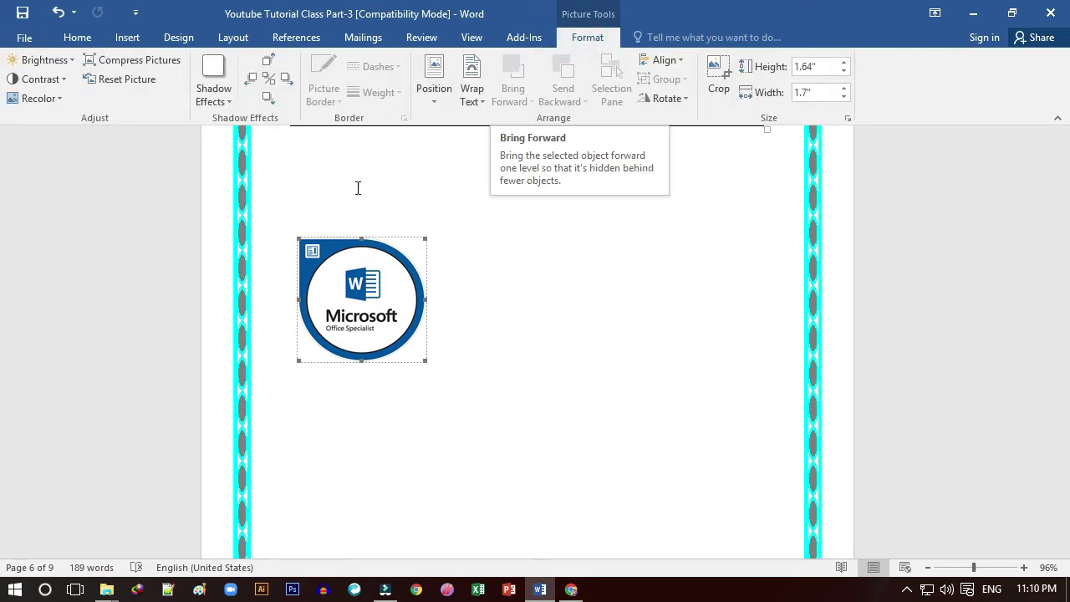
pyautogui.moveTo(351, 295); pyautogui.dragTo(383, 251)
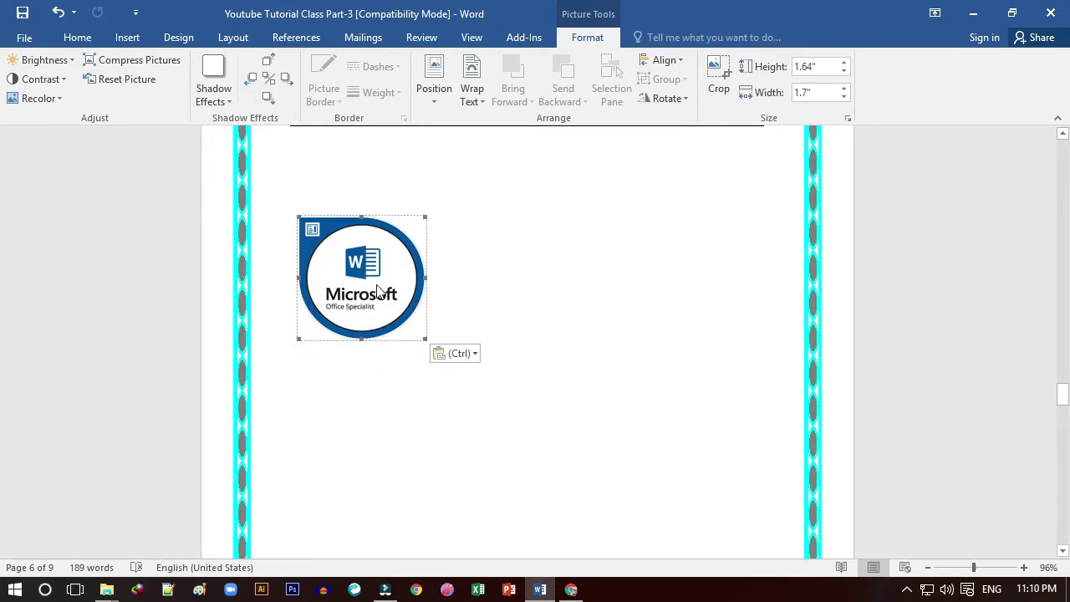
pyautogui.scroll(3, 370, 318)
pyautogui.moveTo(393, 372)
pyautogui.mouseDown()
pyautogui.moveTo(410, 279)
pyautogui.moveTo(527, 272)
pyautogui.moveTo(528, 289)
pyautogui.moveTo(458, 219)
pyautogui.mouseUp()
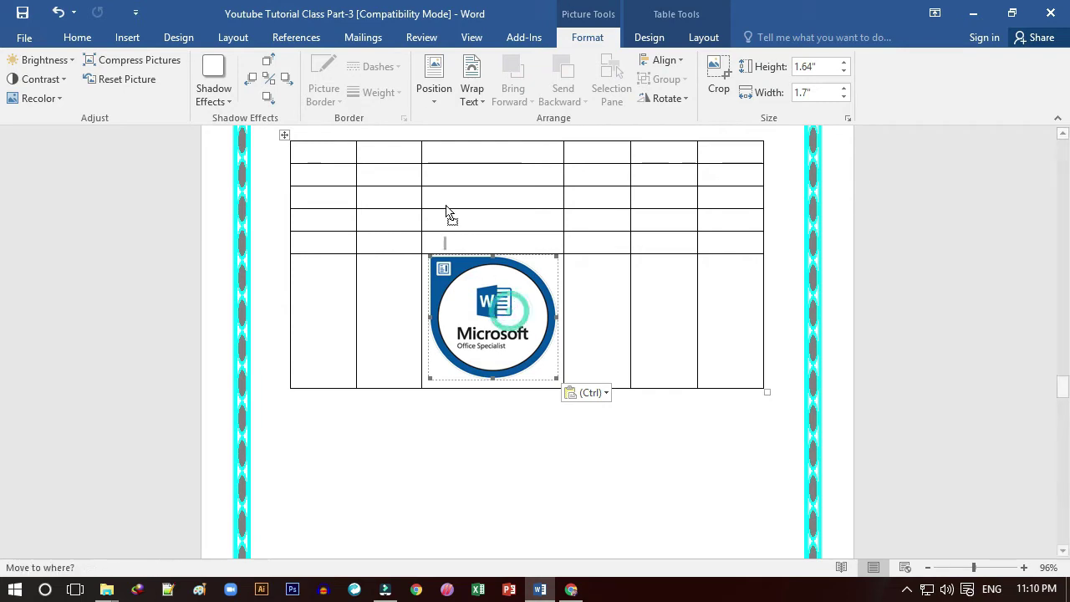
pyautogui.moveTo(471, 272); pyautogui.dragTo(389, 460)
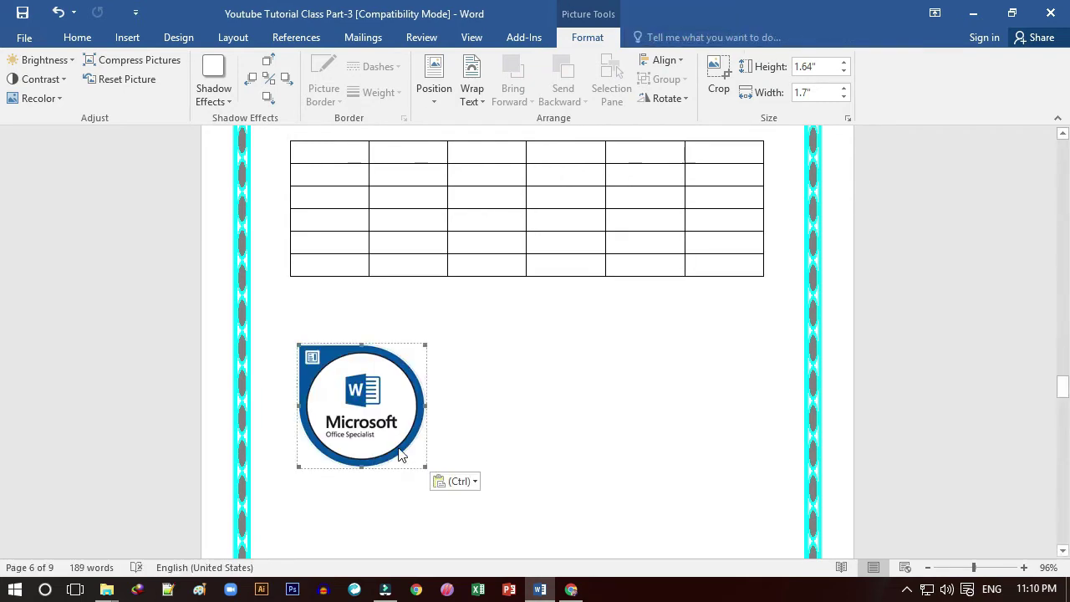
# Step: Type the filler text 'ih jk hh i' beside the logo
pyautogui.click(489, 391)
pyautogui.write('ih jk hh i')
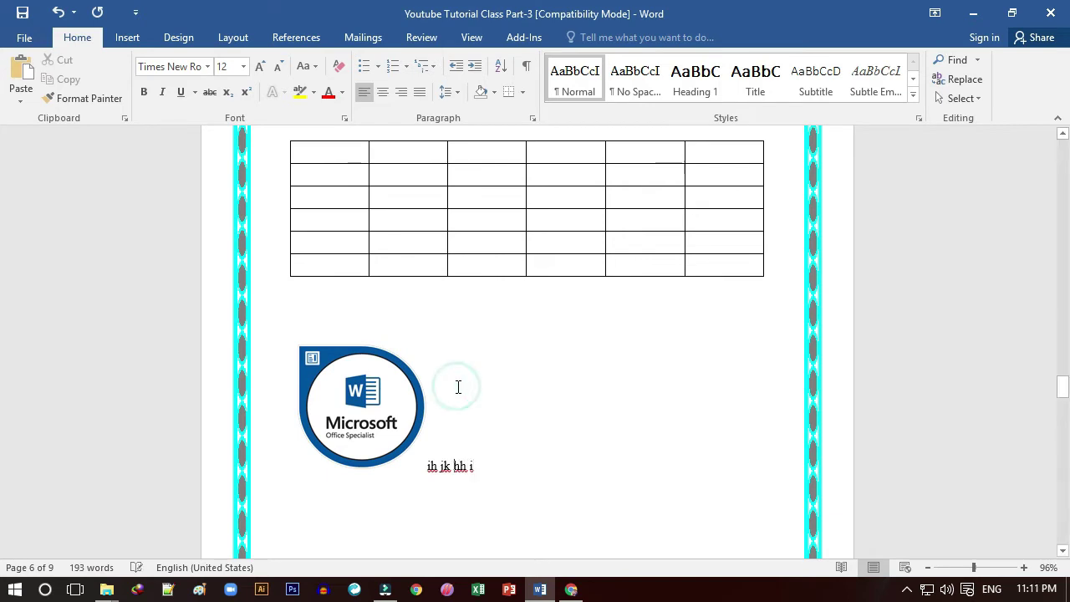
pyautogui.click(422, 302)
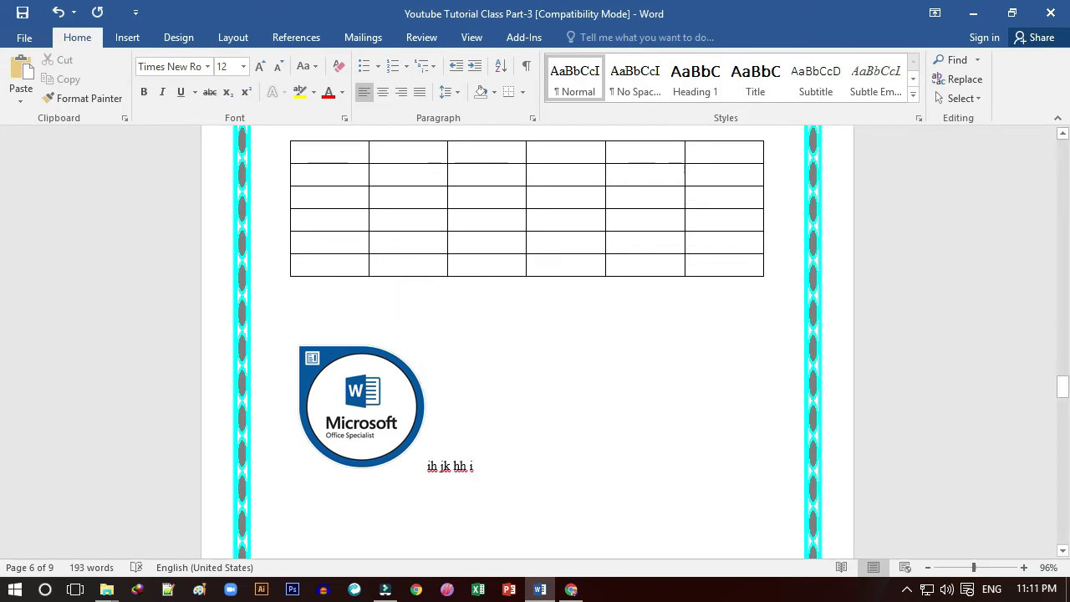
# Step: Type a line of placeholder text under the table and paste it twice into one paragraph
pyautogui.write('hgfytf tyy fy')
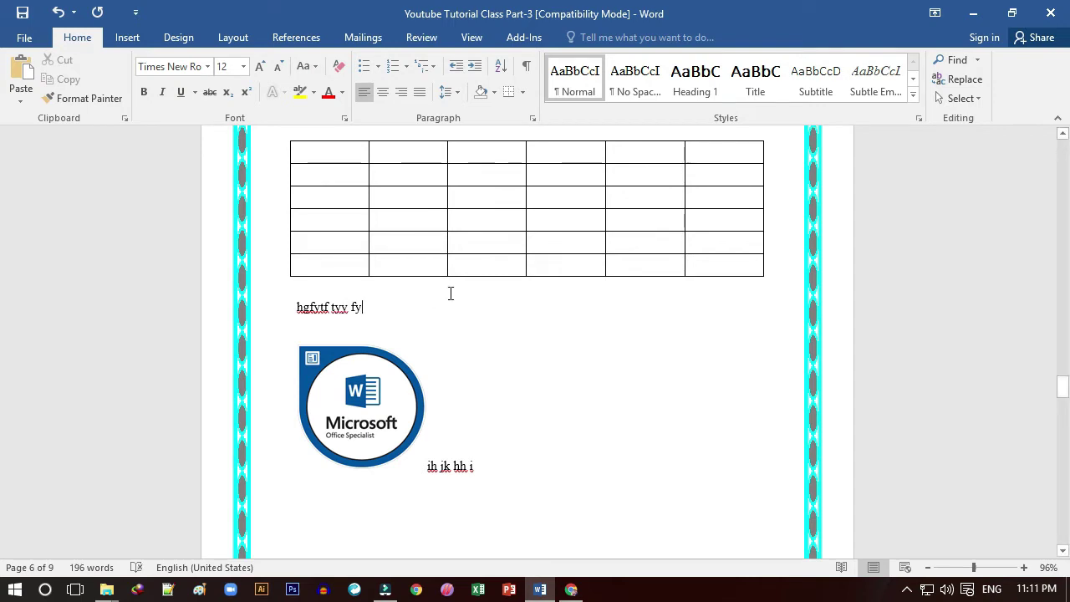
pyautogui.write('j kjldkfj gldfjg dfk;lgjd')
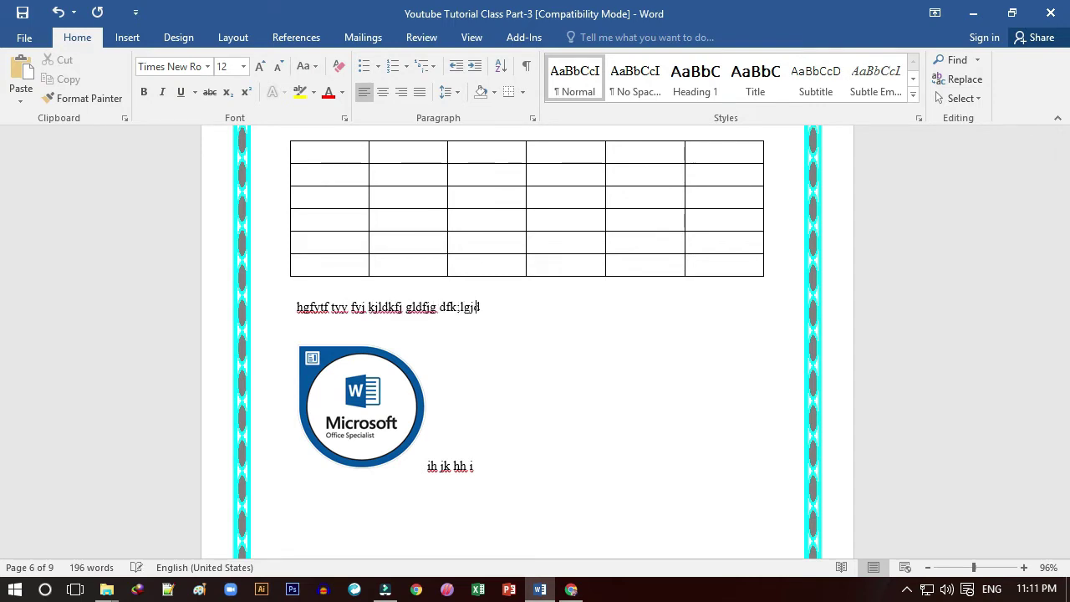
pyautogui.write('kfl gjkldfj gldflg jkdflig ldf jkgljdflg jfdlkjg dflkj glkdfjg')
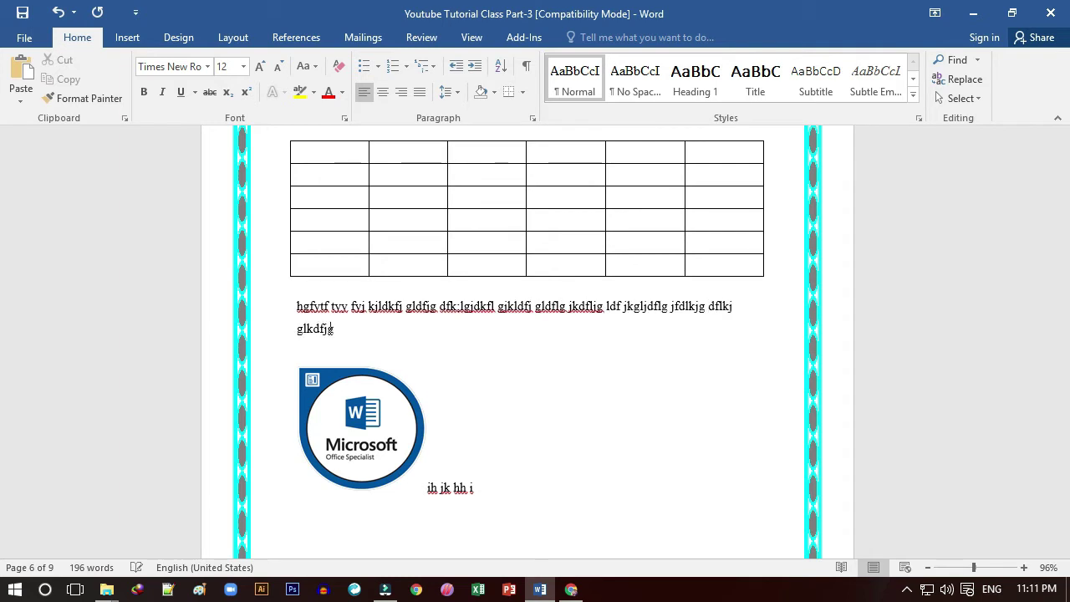
pyautogui.write('kldfjlgdfklgj dflk')
pyautogui.click(298, 301)
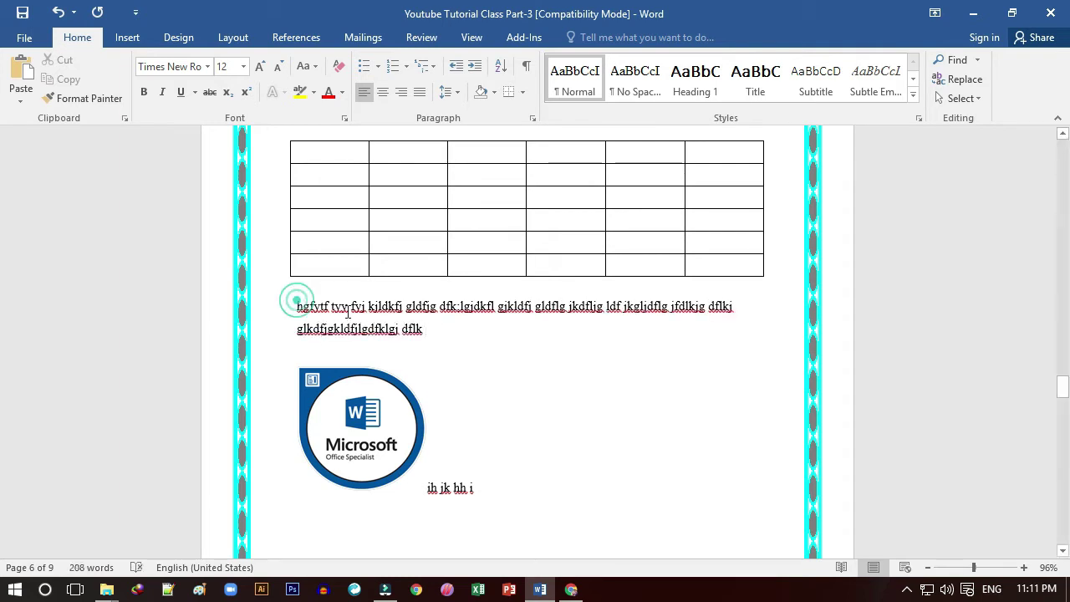
pyautogui.moveTo(348, 312); pyautogui.dragTo(423, 328)
pyautogui.click(415, 328)
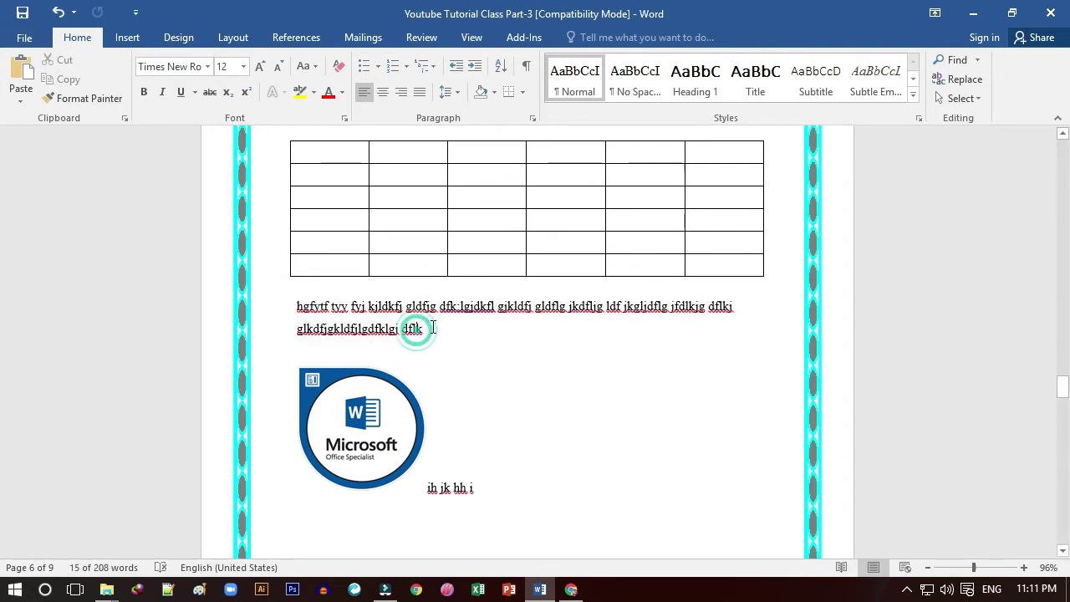
pyautogui.write('hgfytf tyy fyj kjldkfj gldfjg dfk;lgjdkfl gjkldfj gldflg jkdfljg ldf jkgljdflg jfdlkjg dflkj glkdfjgkldfjlgdfklgj dflk')
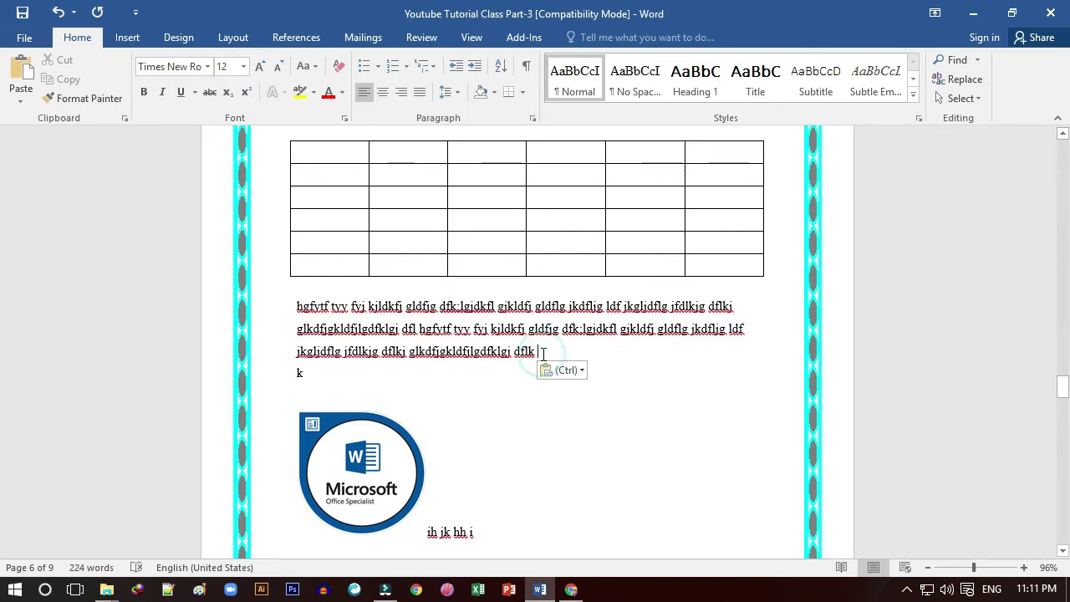
pyautogui.write('hgfytf tyy fyj kjldkfj gldfjg dfk;lgjdkfl gjkldfj gldflg jkdfljg ldf jkgljdflg jfdlkjg dflkj glkdfjgkldfjlgdfklgi dflk')
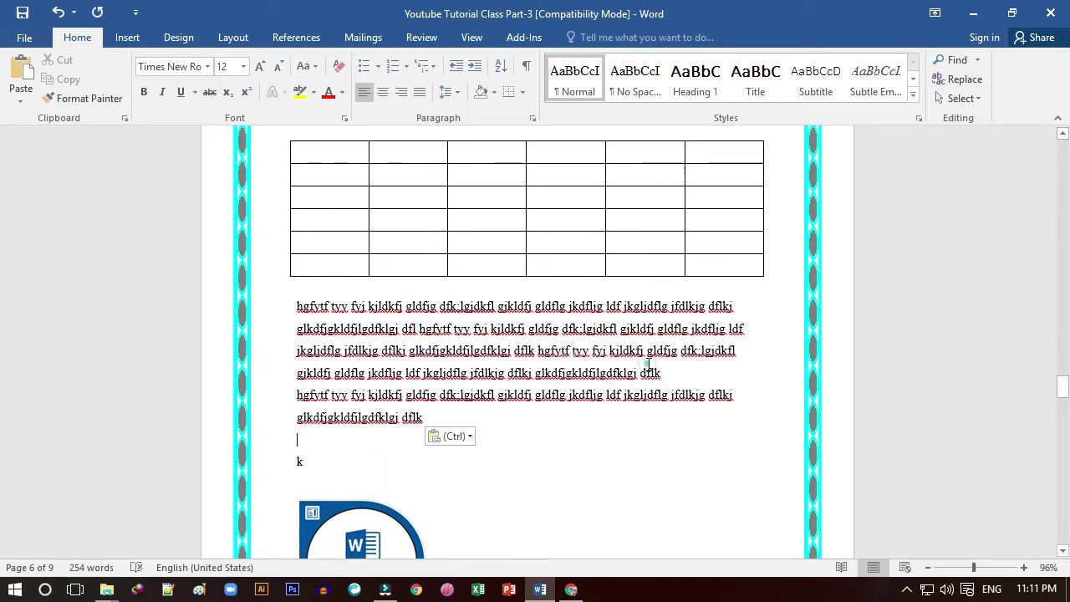
pyautogui.click(689, 375)
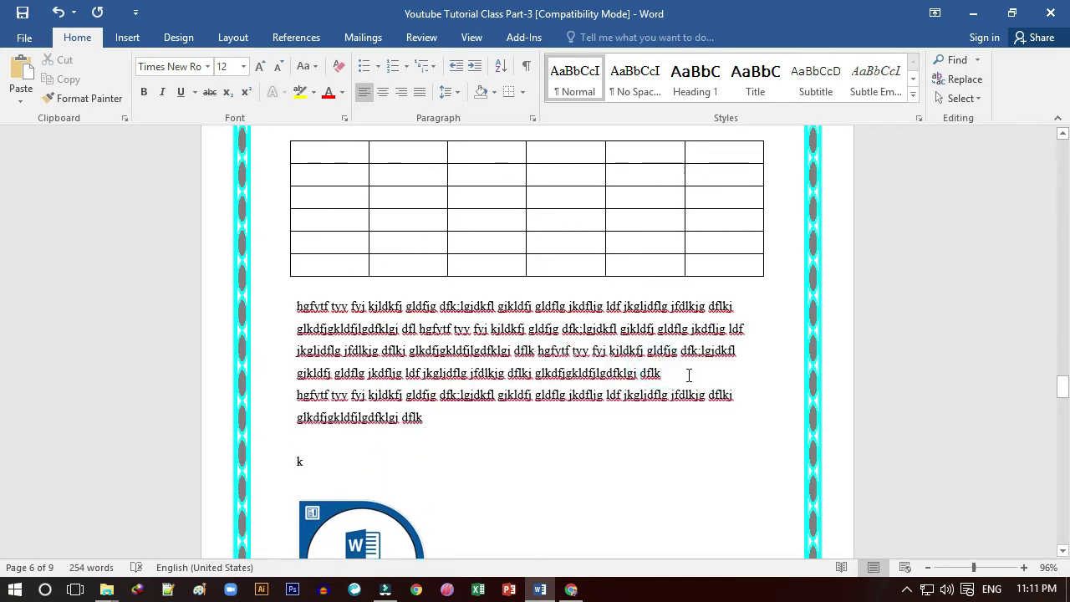
pyautogui.press('Delete')
pyautogui.scroll(-2, 502, 376)
# Step: Drag the logo up into the filler paragraph and enlarge it from its bottom-right corner
pyautogui.click(358, 502)
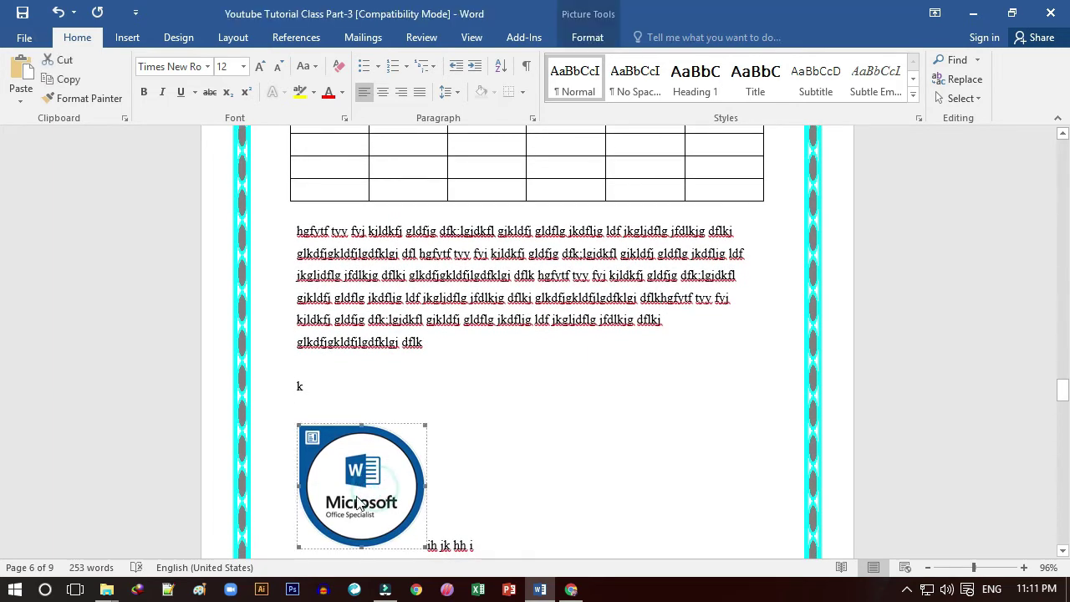
pyautogui.moveTo(358, 502); pyautogui.dragTo(418, 297)
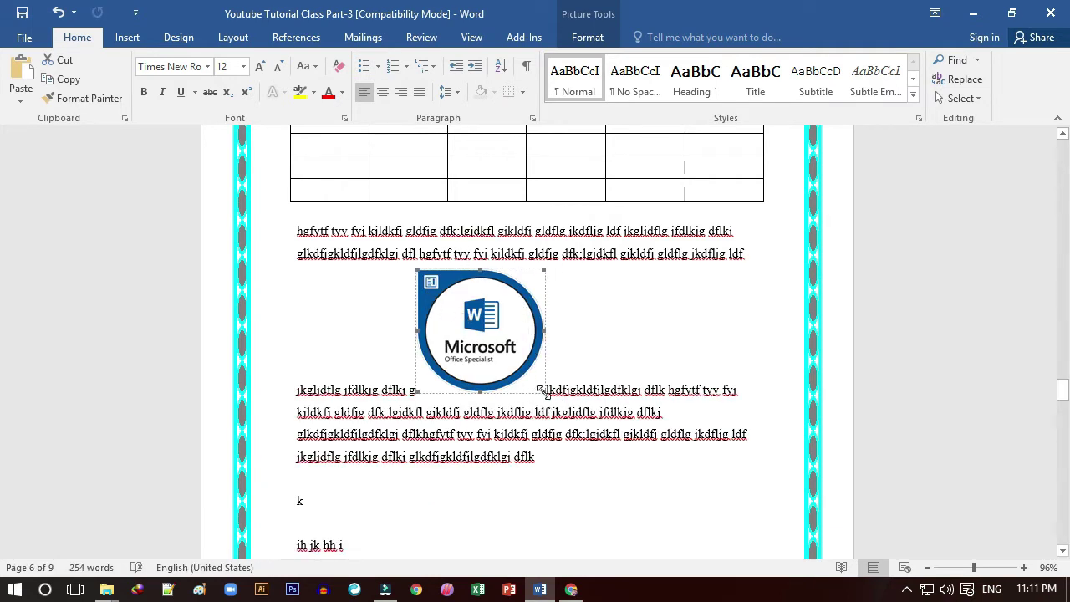
pyautogui.moveTo(542, 390); pyautogui.dragTo(646, 424)
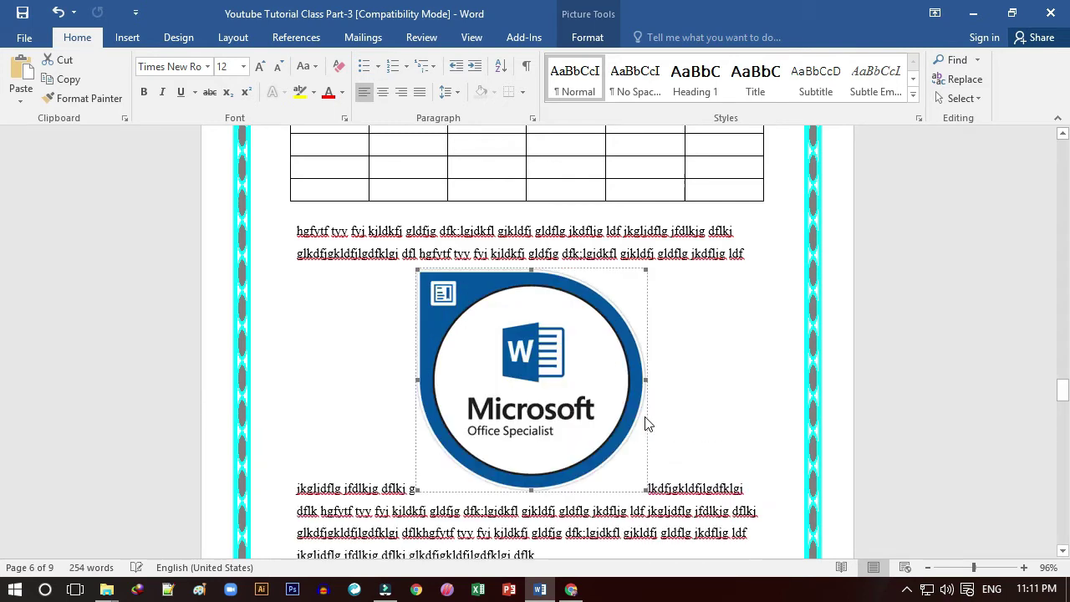
pyautogui.scroll(-1, 589, 391)
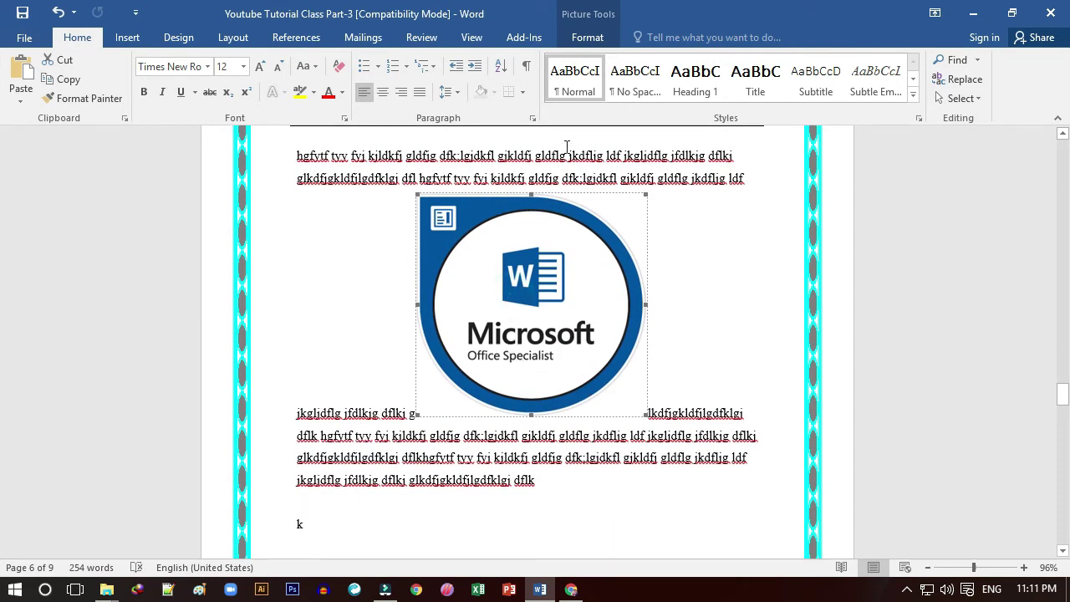
# Step: Set the logo's text wrapping to Behind Text and drag it over the text
pyautogui.click(588, 38)
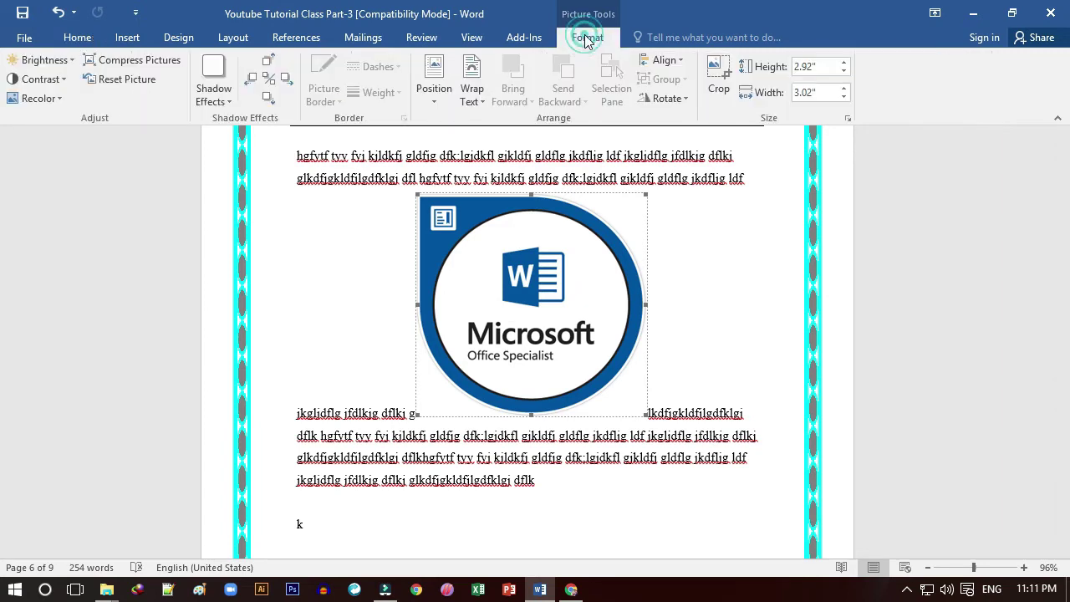
pyautogui.click(476, 94)
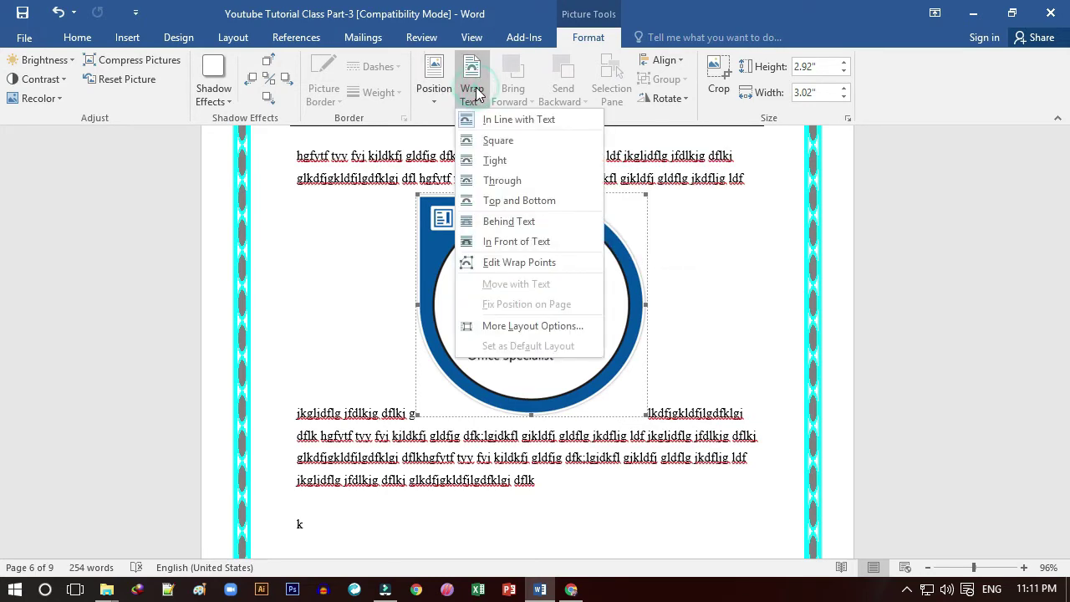
pyautogui.click(500, 221)
pyautogui.moveTo(560, 309)
pyautogui.mouseDown()
pyautogui.moveTo(590, 301)
pyautogui.moveTo(617, 316)
pyautogui.moveTo(563, 355)
pyautogui.mouseUp()
# Step: Switch the logo to In Front of Text and position it over the paragraph
pyautogui.click(434, 92)
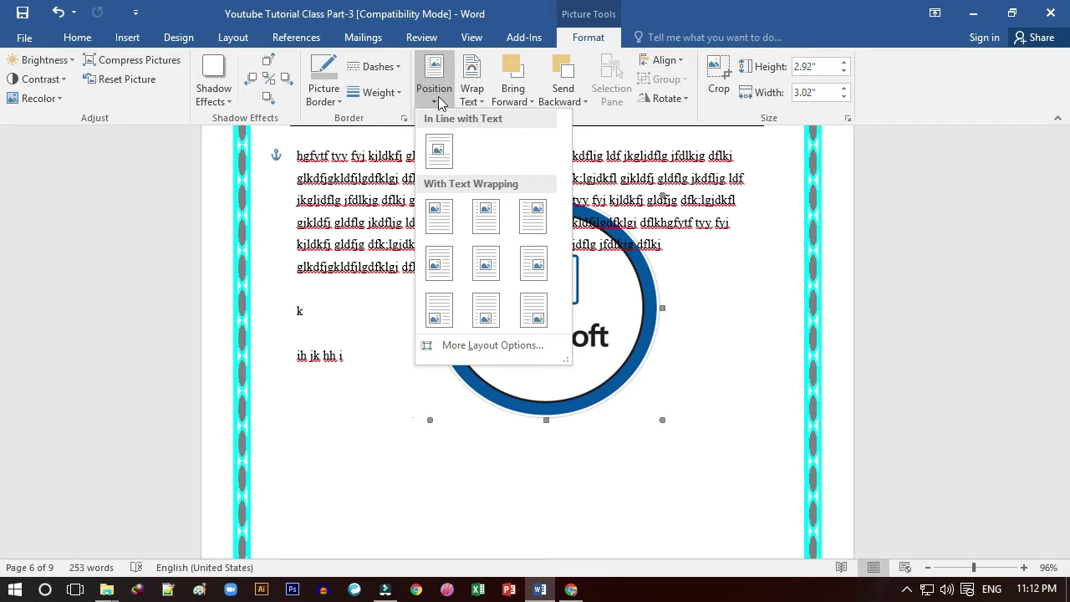
pyautogui.click(472, 93)
pyautogui.click(471, 94)
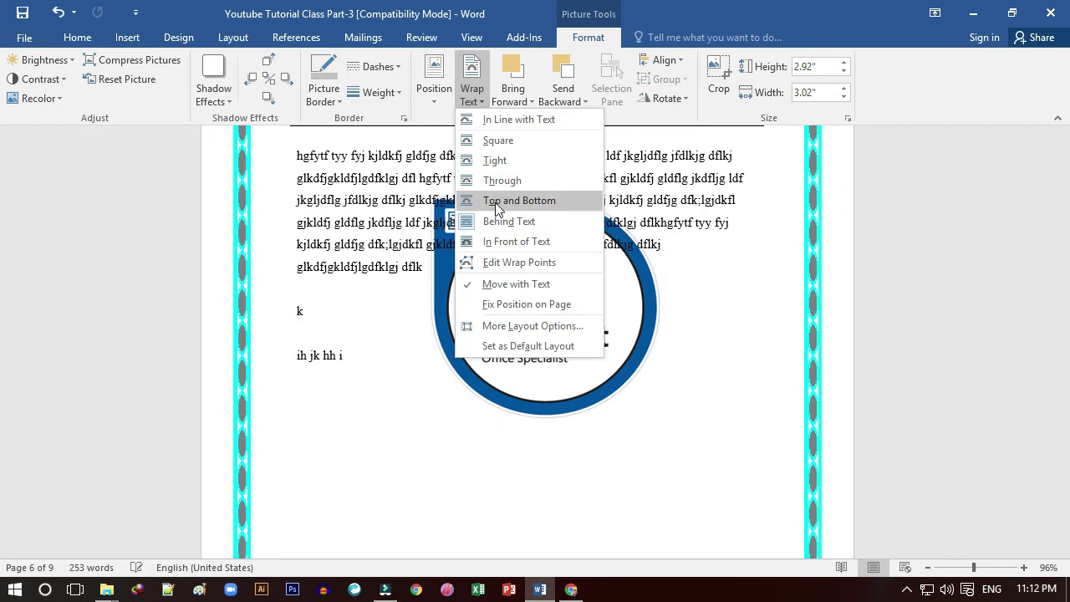
pyautogui.click(507, 244)
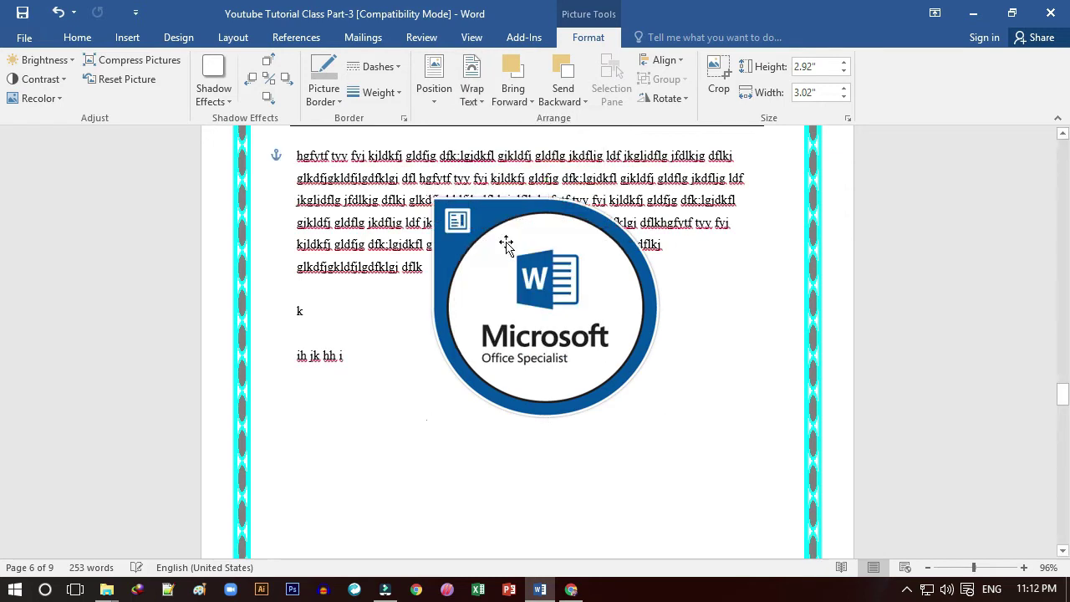
pyautogui.moveTo(453, 258); pyautogui.dragTo(447, 270)
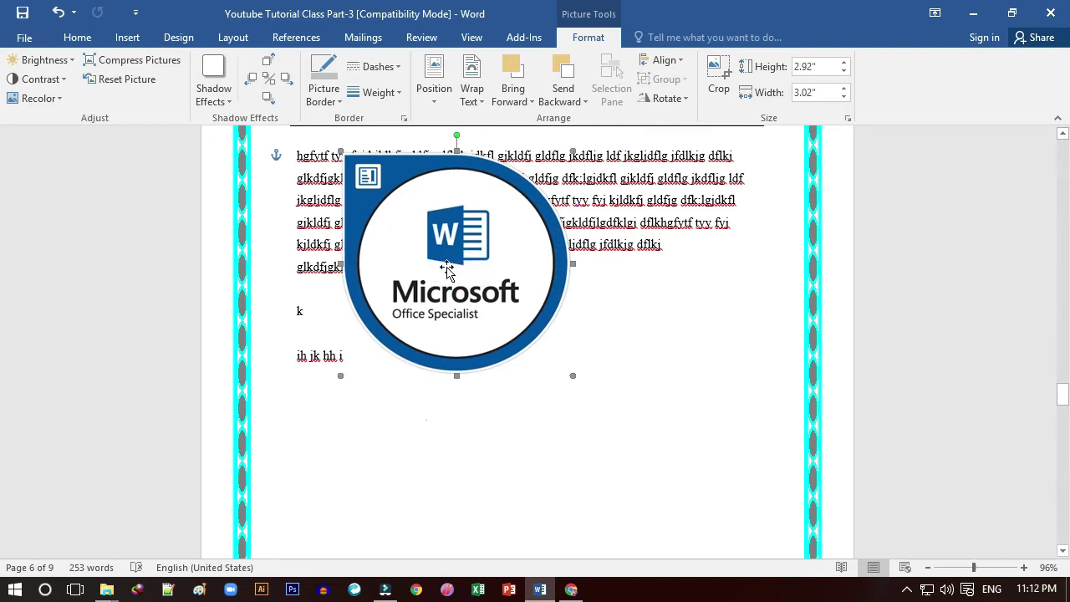
pyautogui.moveTo(447, 270)
pyautogui.mouseDown()
pyautogui.moveTo(514, 281)
pyautogui.moveTo(496, 261)
pyautogui.mouseUp()
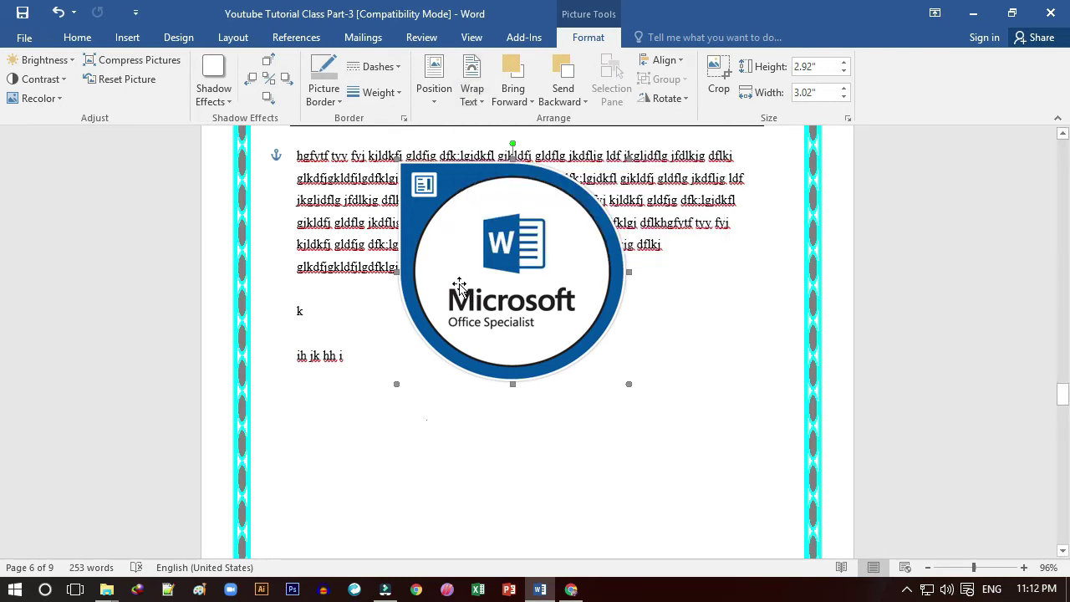
pyautogui.moveTo(454, 265); pyautogui.dragTo(473, 289)
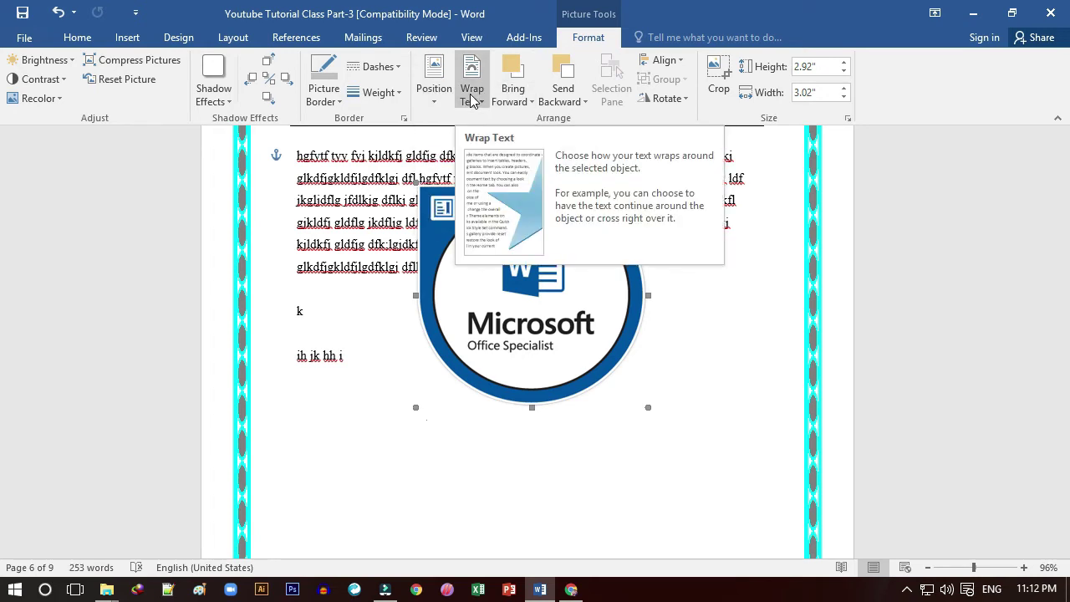
# Step: Rotate the badge 90° left, then undo so it stays upright
pyautogui.click(666, 98)
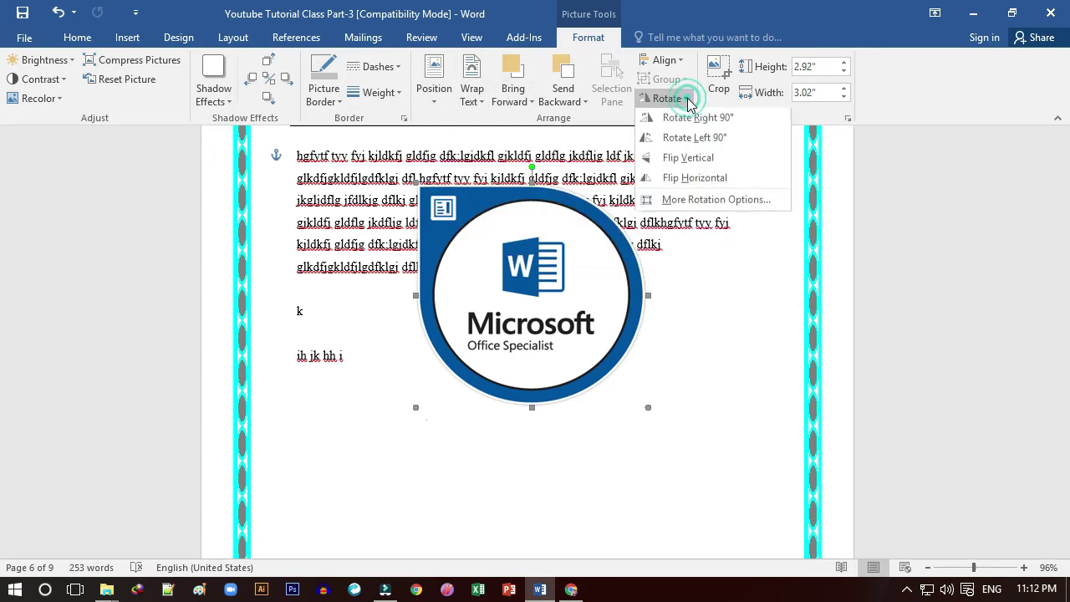
pyautogui.click(679, 138)
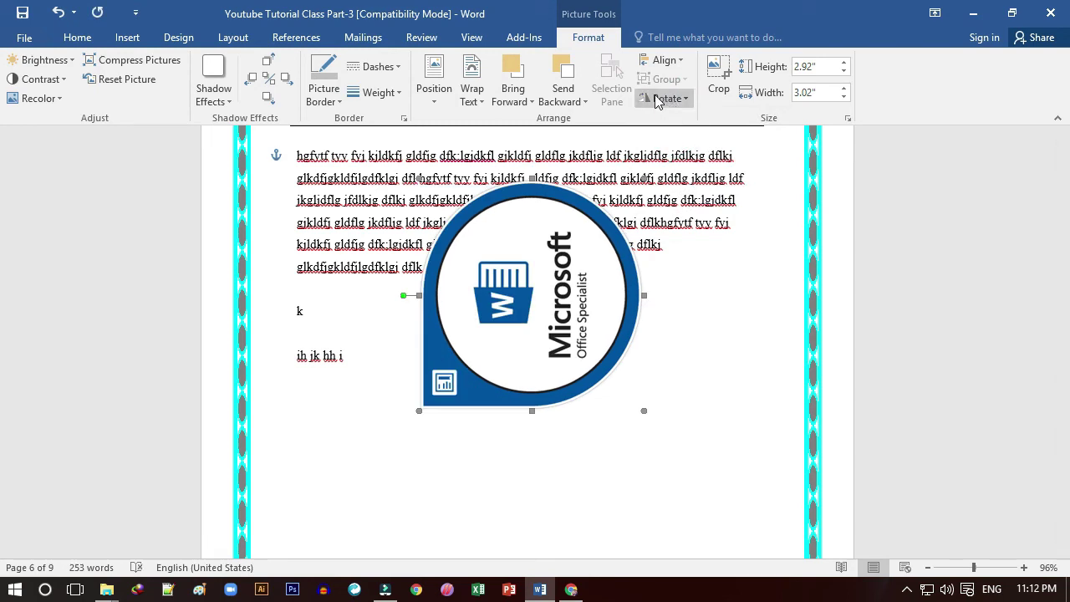
pyautogui.click(59, 14)
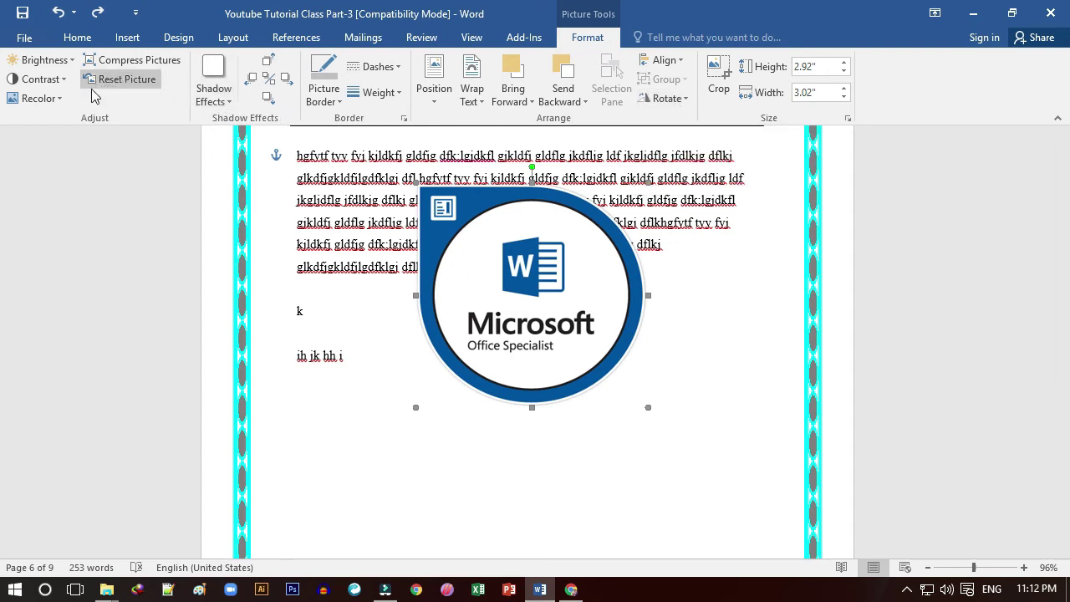
# Step: Keep contrast at Normal (0%) and drag the badge down below the paragraph
pyautogui.click(42, 60)
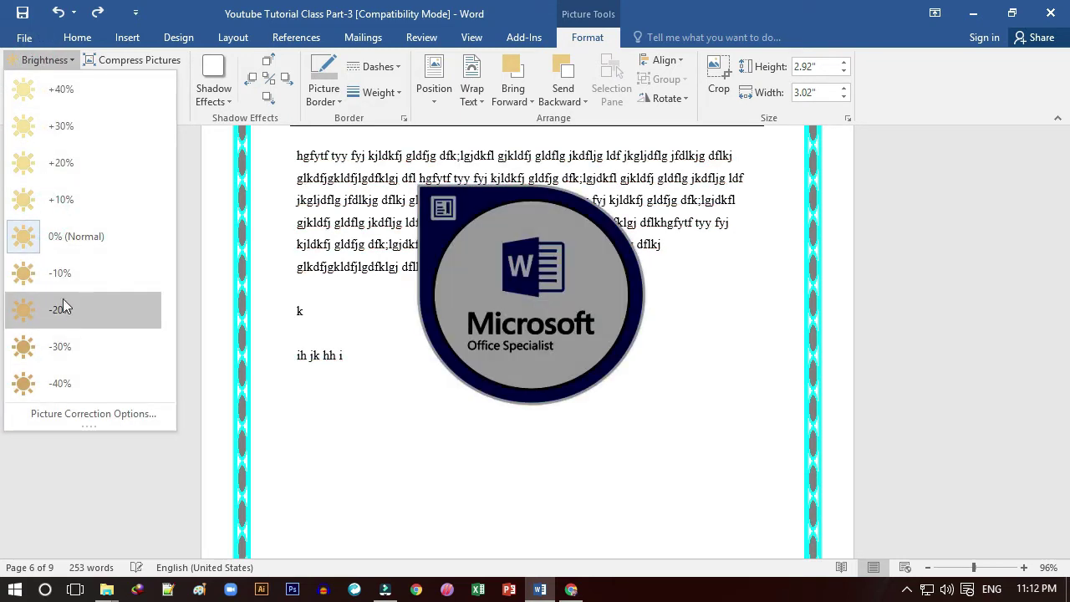
pyautogui.click(62, 246)
pyautogui.click(67, 80)
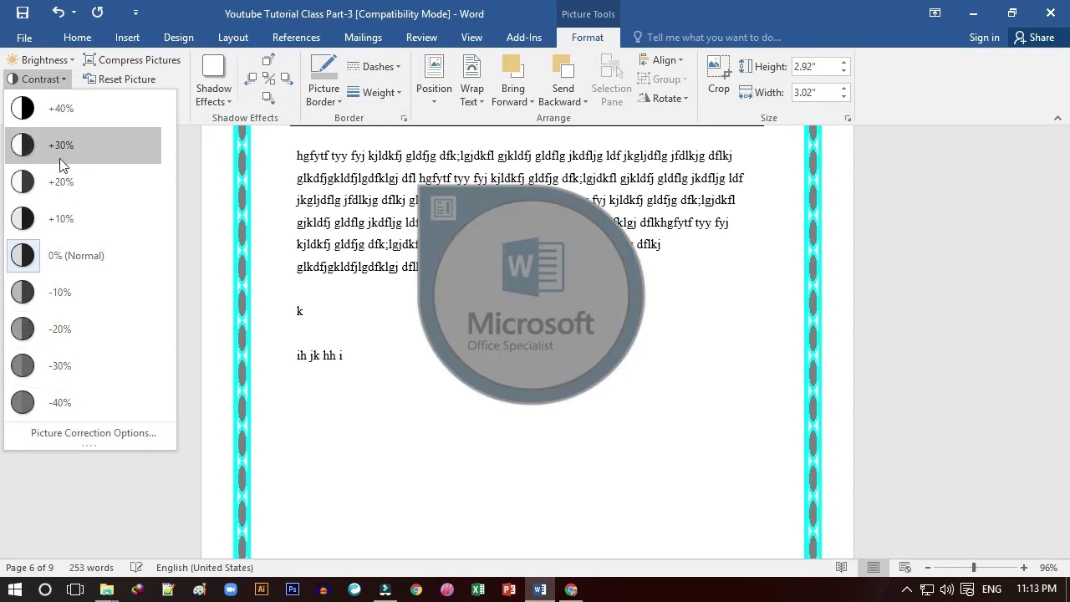
pyautogui.click(89, 255)
pyautogui.click(479, 256)
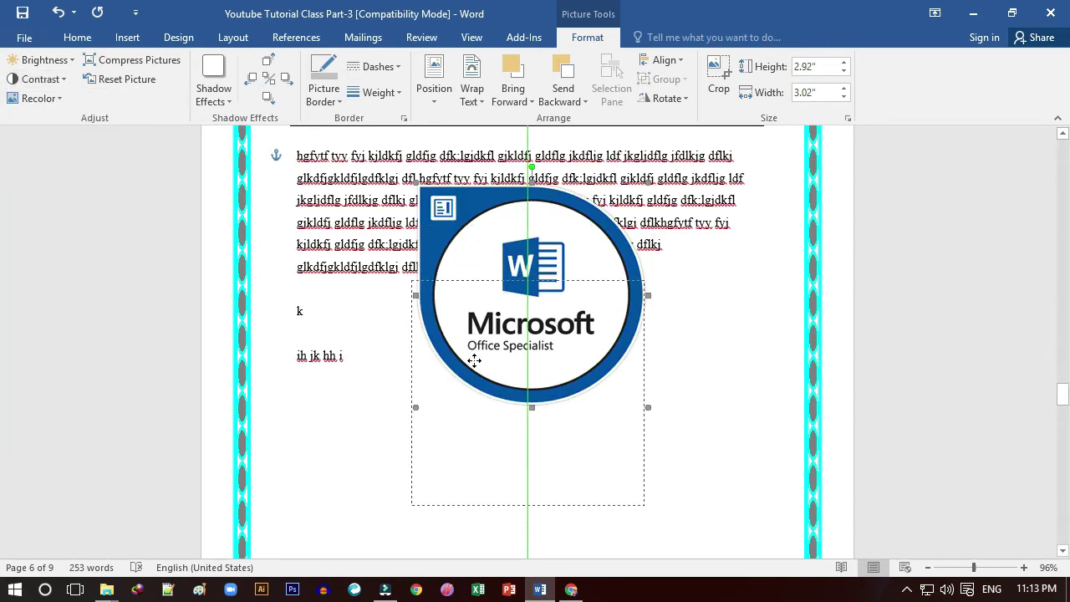
pyautogui.moveTo(480, 318); pyautogui.dragTo(475, 422)
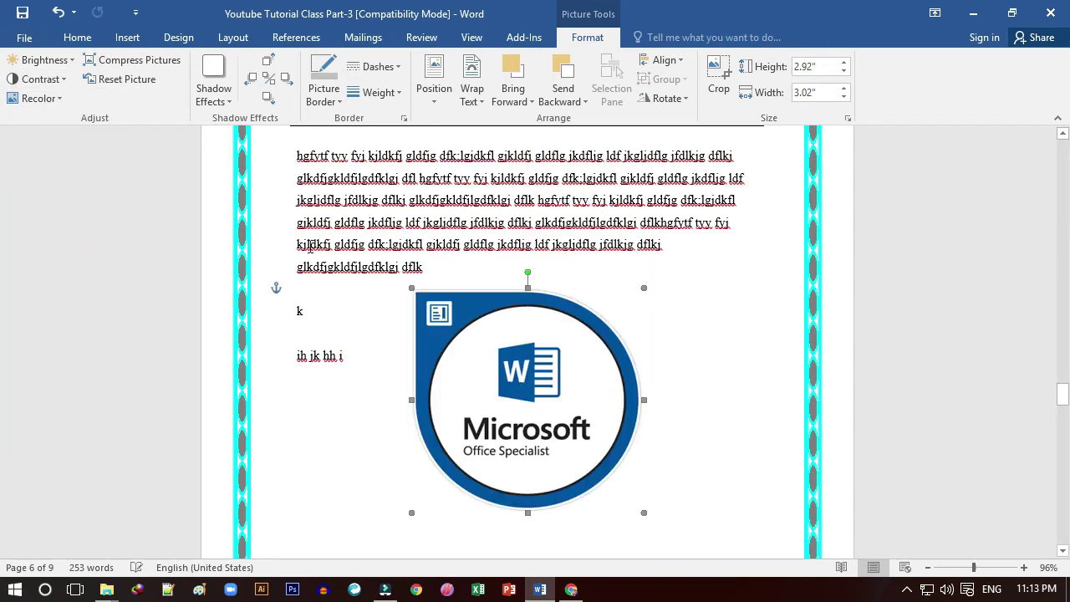
# Step: Draw a text box at the top-left of page 7 and type 'lkjokjoij oihon lk' into it
pyautogui.click(129, 39)
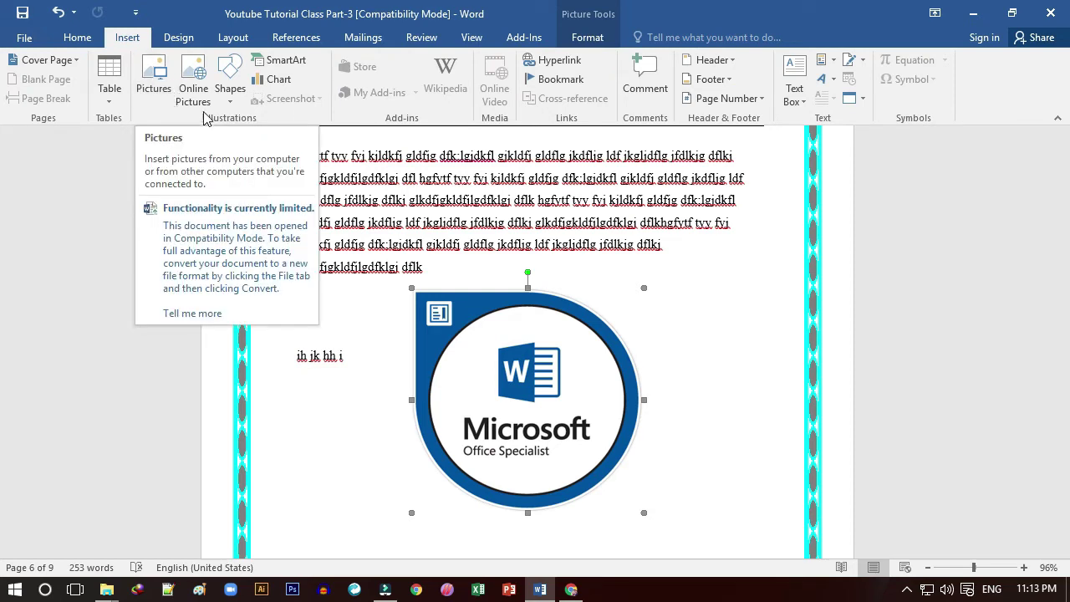
pyautogui.click(230, 90)
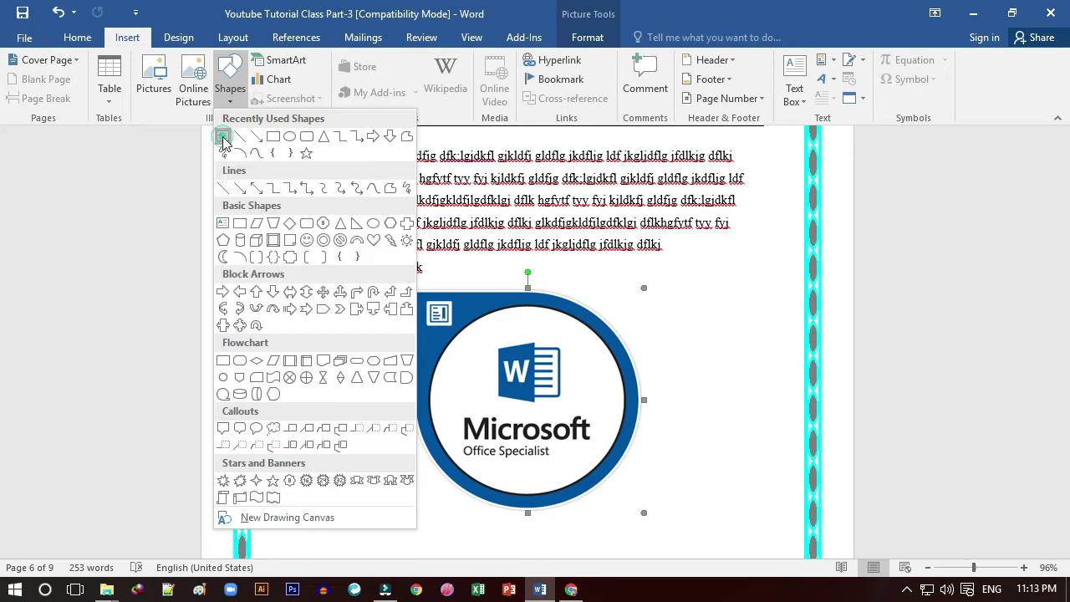
pyautogui.click(222, 136)
pyautogui.scroll(-5, 421, 204)
pyautogui.scroll(-4, 421, 203)
pyautogui.scroll(-3, 421, 203)
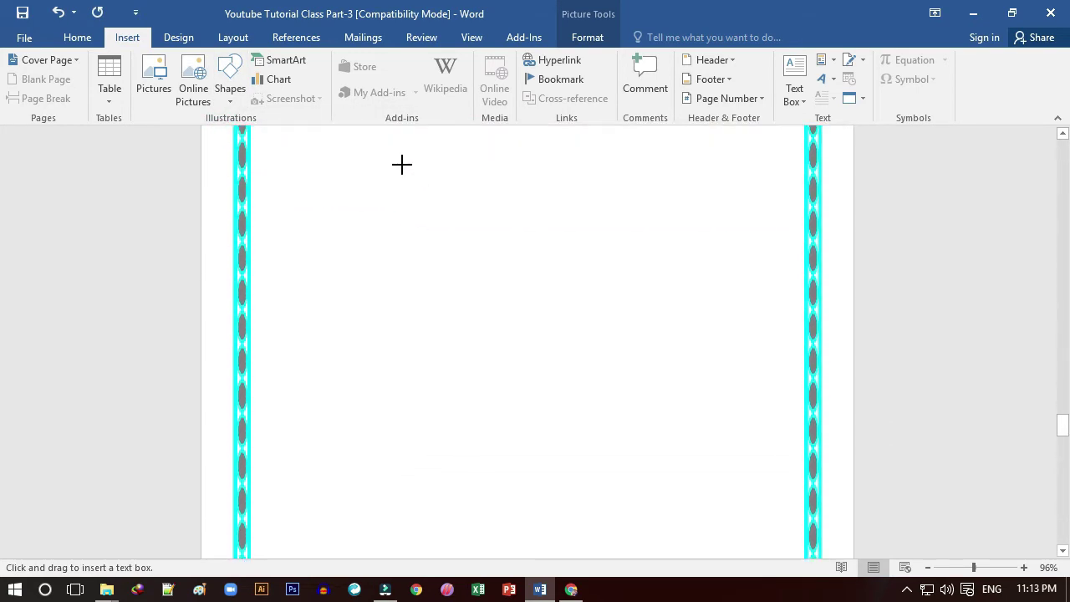
pyautogui.scroll(3, 394, 162)
pyautogui.moveTo(311, 194)
pyautogui.mouseDown()
pyautogui.moveTo(416, 262)
pyautogui.moveTo(508, 353)
pyautogui.mouseUp()
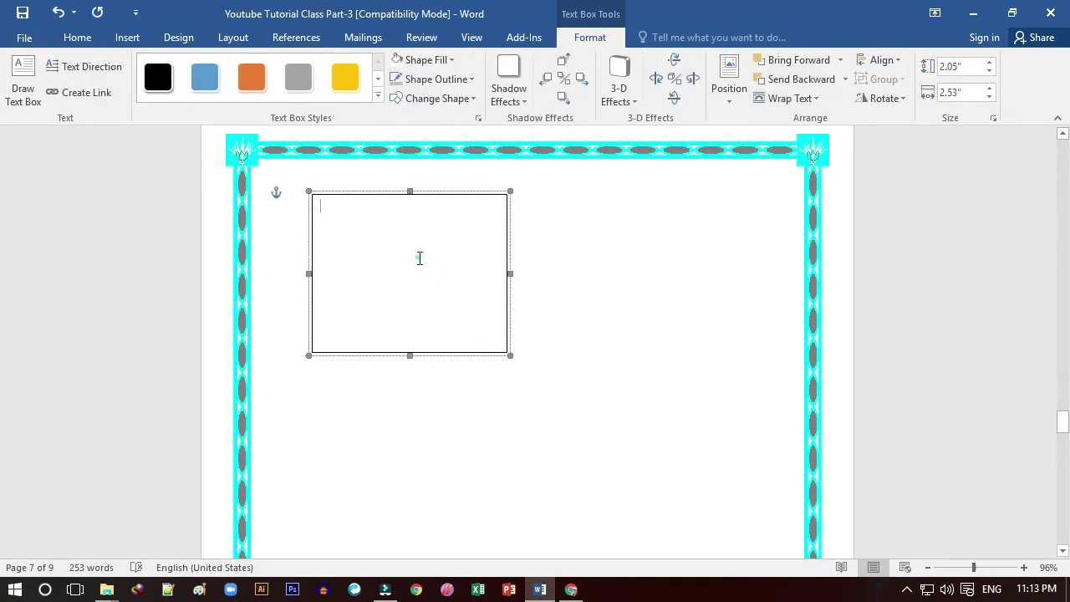
pyautogui.write('lkjokjoij oihon lk')
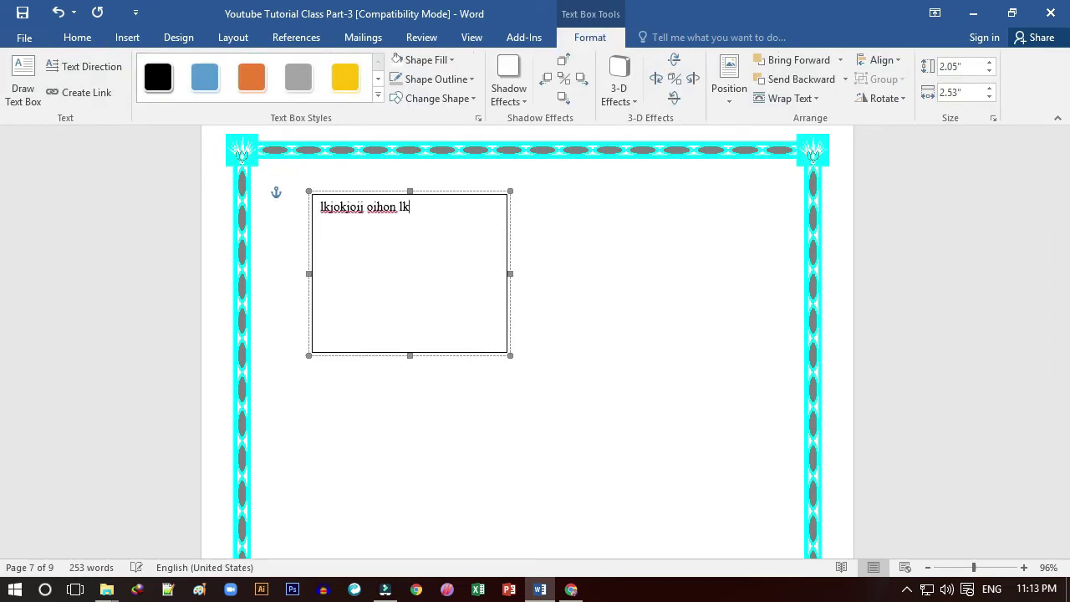
pyautogui.click(132, 40)
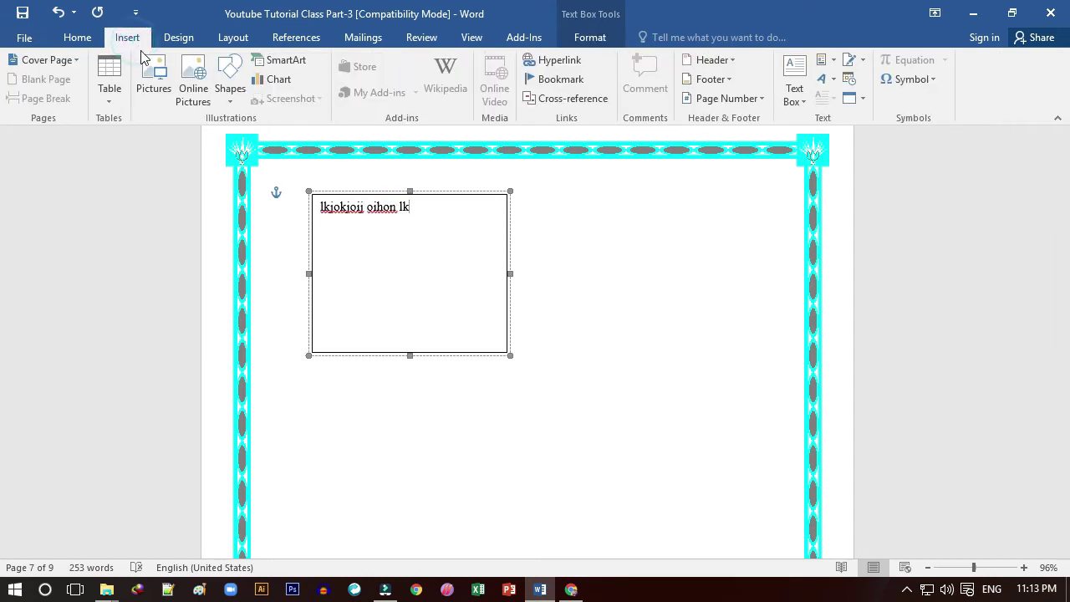
# Step: Draw a rectangle right of the text box and append 'uyiuh iu' to the text box's text
pyautogui.click(231, 90)
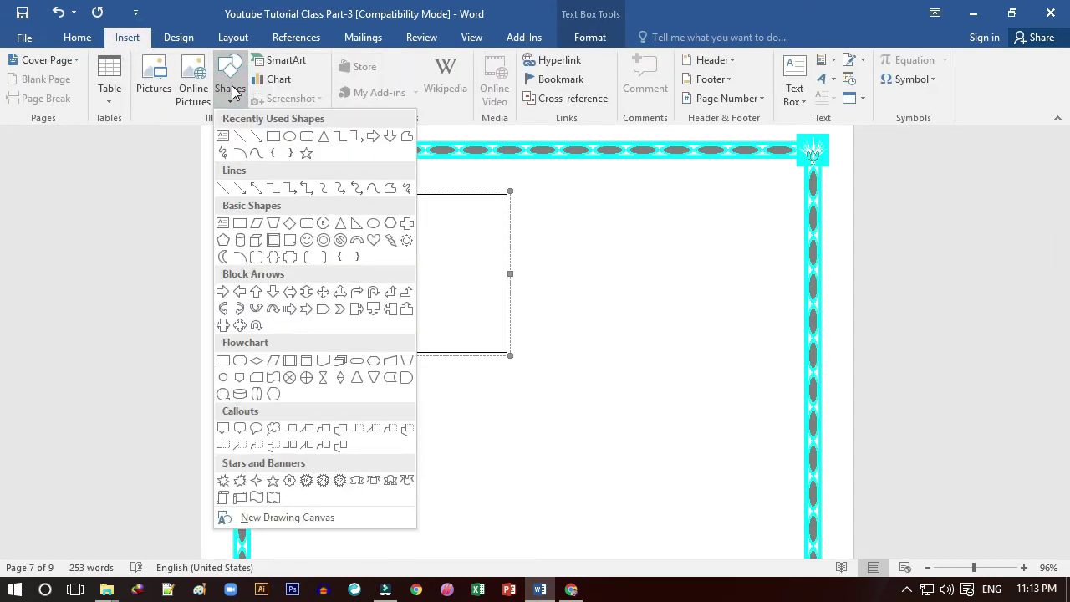
pyautogui.click(273, 137)
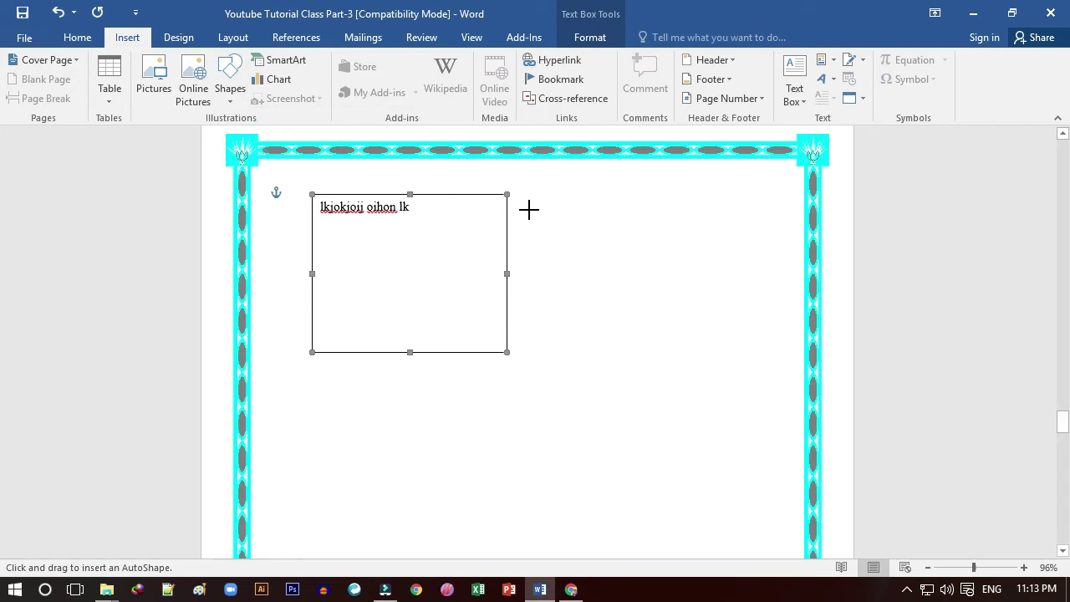
pyautogui.moveTo(523, 196); pyautogui.dragTo(732, 350)
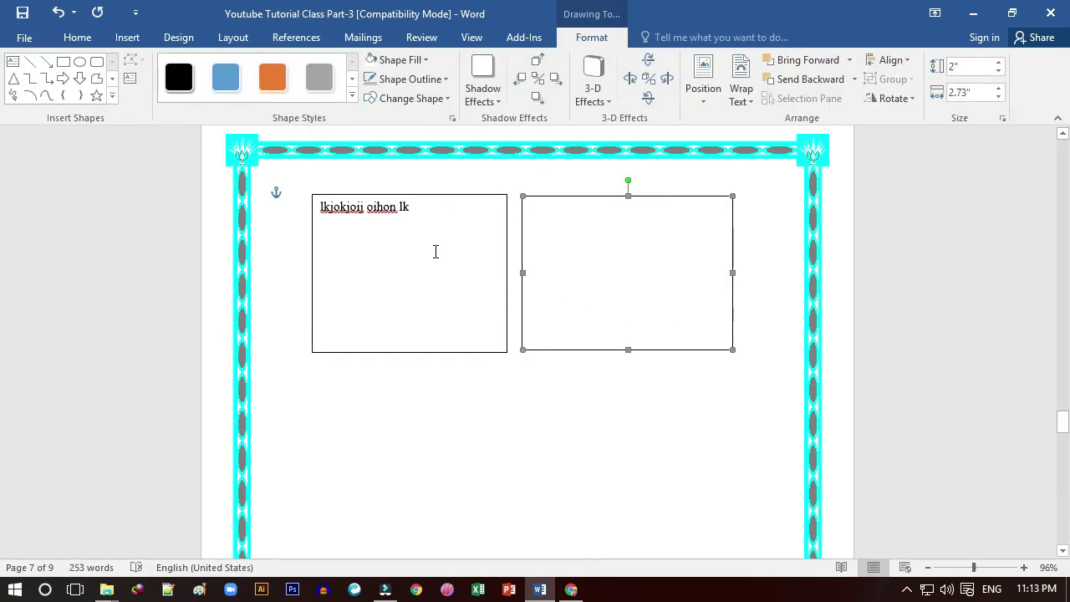
pyautogui.click(616, 290)
pyautogui.click(463, 287)
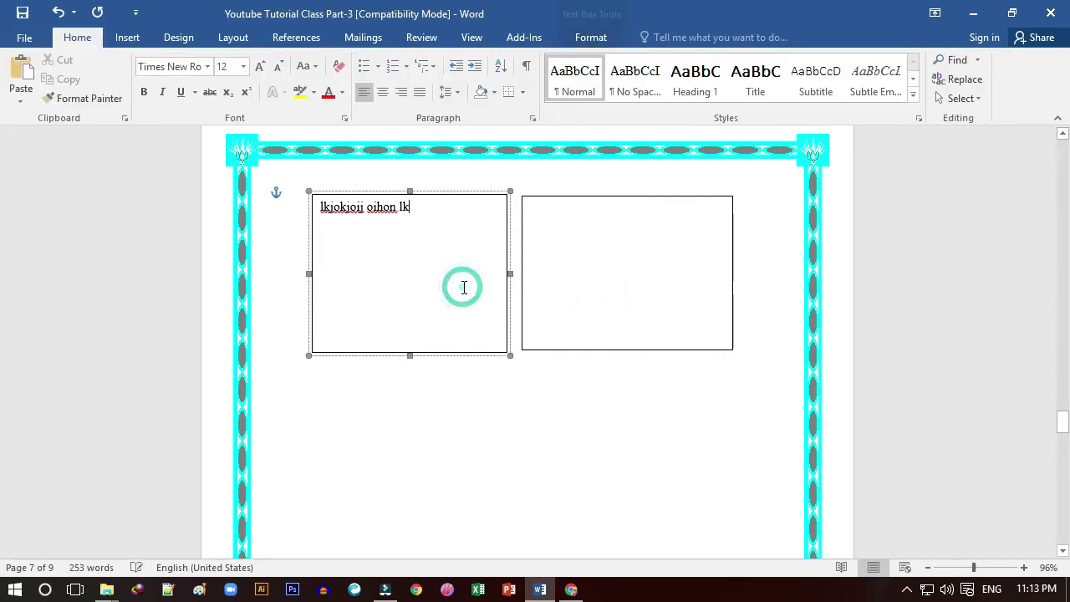
pyautogui.write('uyiuh iu')
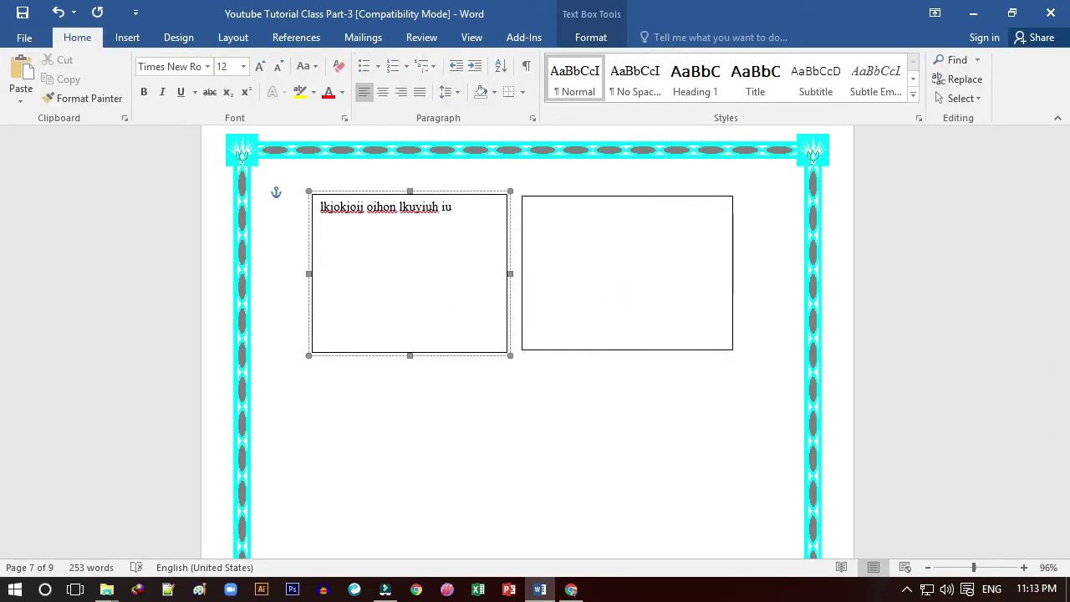
# Step: Draw a smiley face inside the right-hand rectangle
pyautogui.click(127, 37)
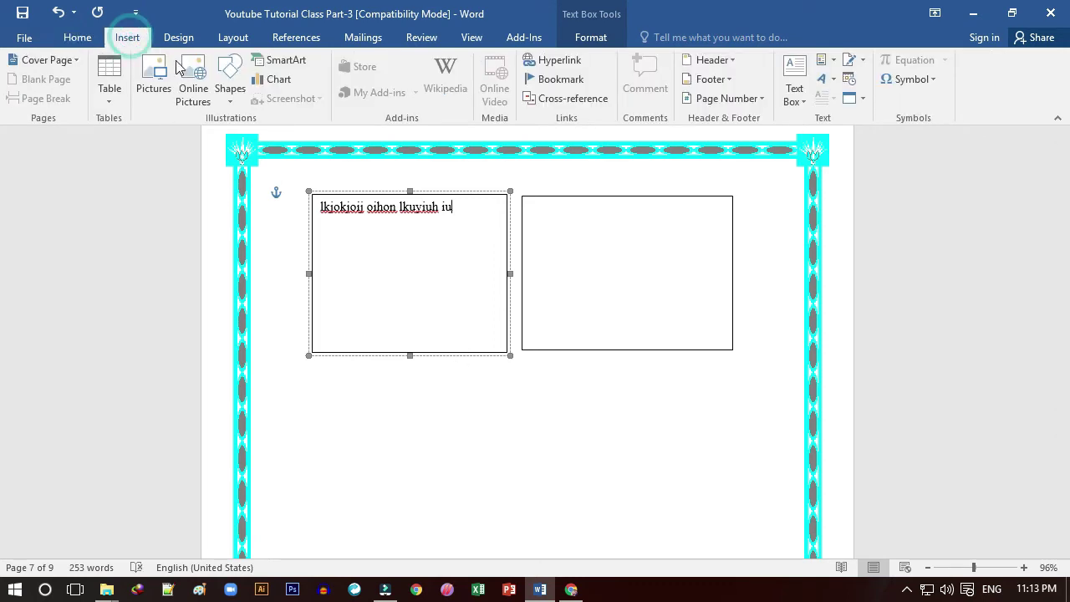
pyautogui.click(231, 87)
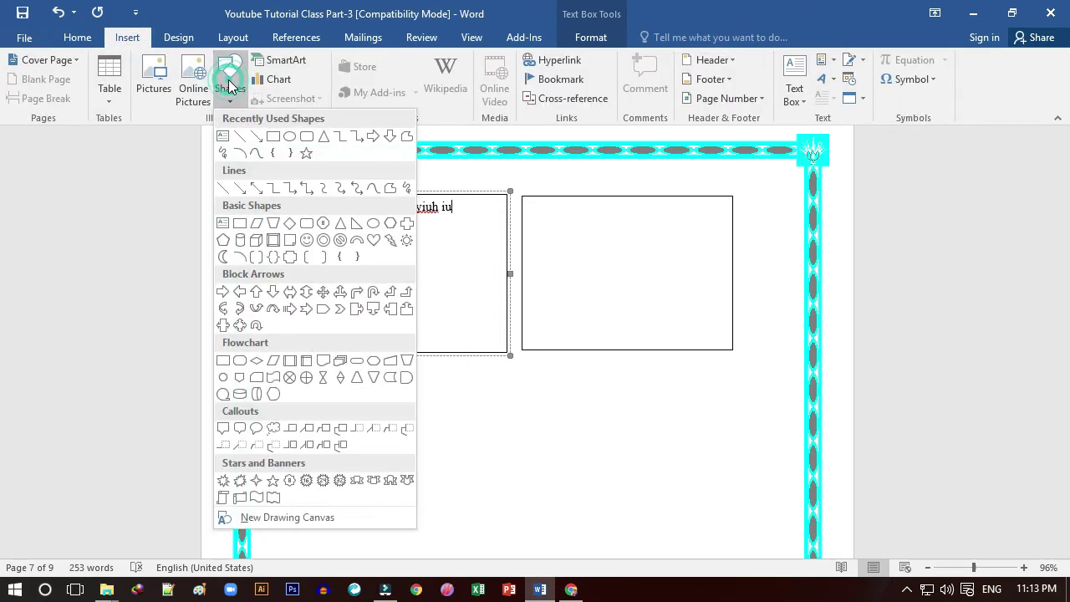
pyautogui.click(322, 241)
pyautogui.moveTo(577, 224)
pyautogui.mouseDown()
pyautogui.moveTo(691, 331)
pyautogui.moveTo(680, 330)
pyautogui.mouseUp()
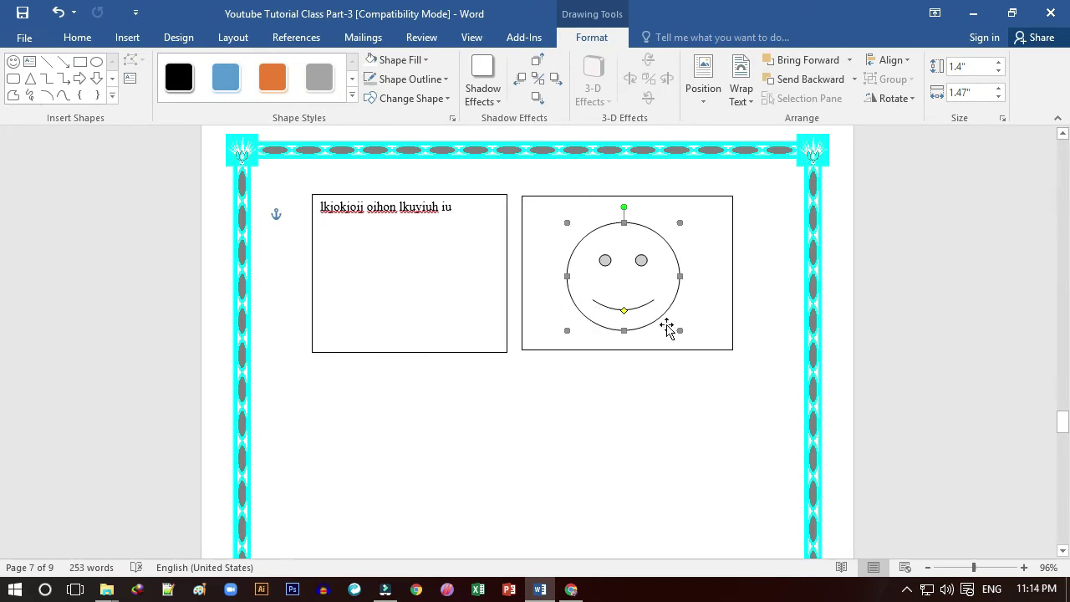
pyautogui.click(648, 376)
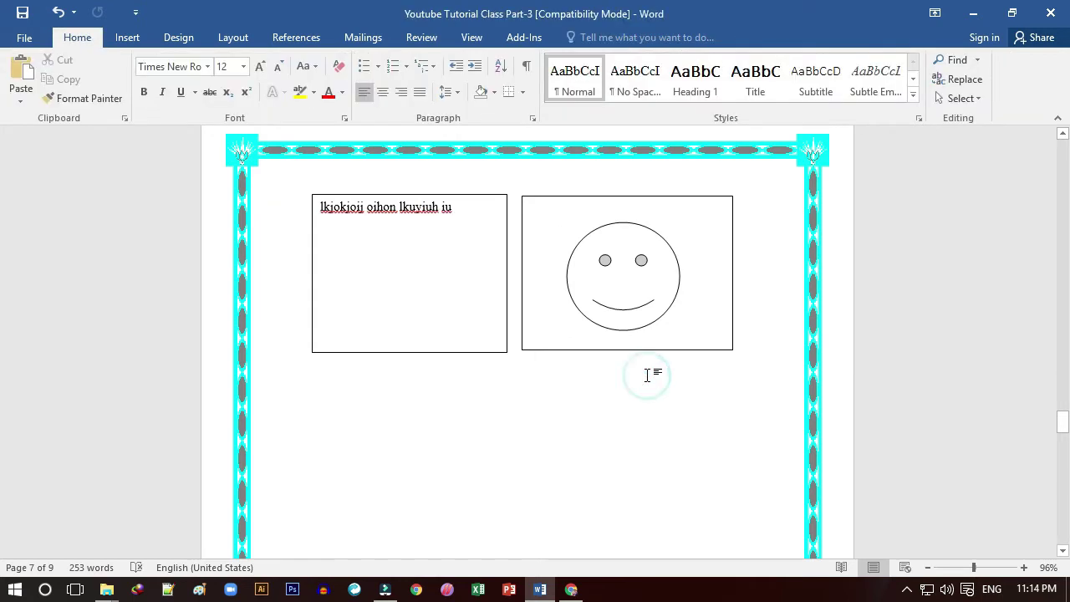
# Step: Add a text area to the smiley face, then erase the stray text typed into it
pyautogui.rightClick(628, 279)
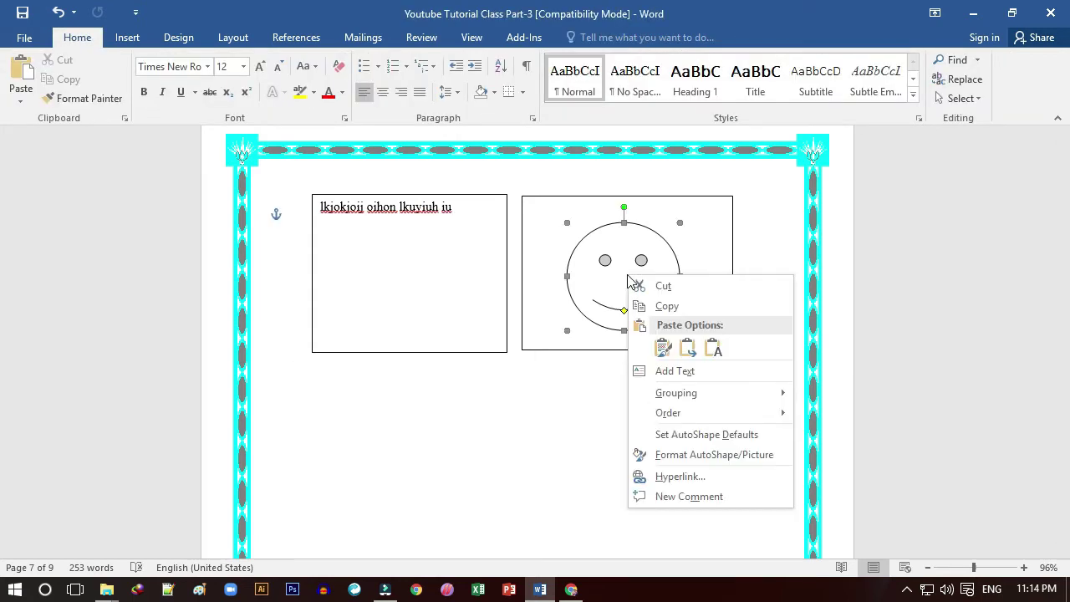
pyautogui.click(689, 373)
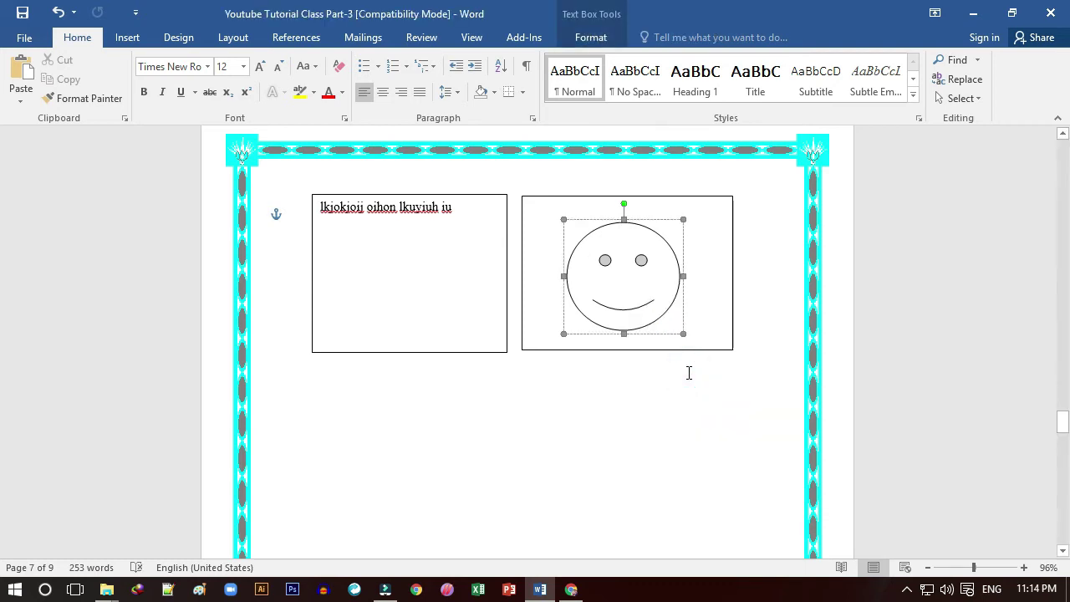
pyautogui.write('jgyuyguyg')
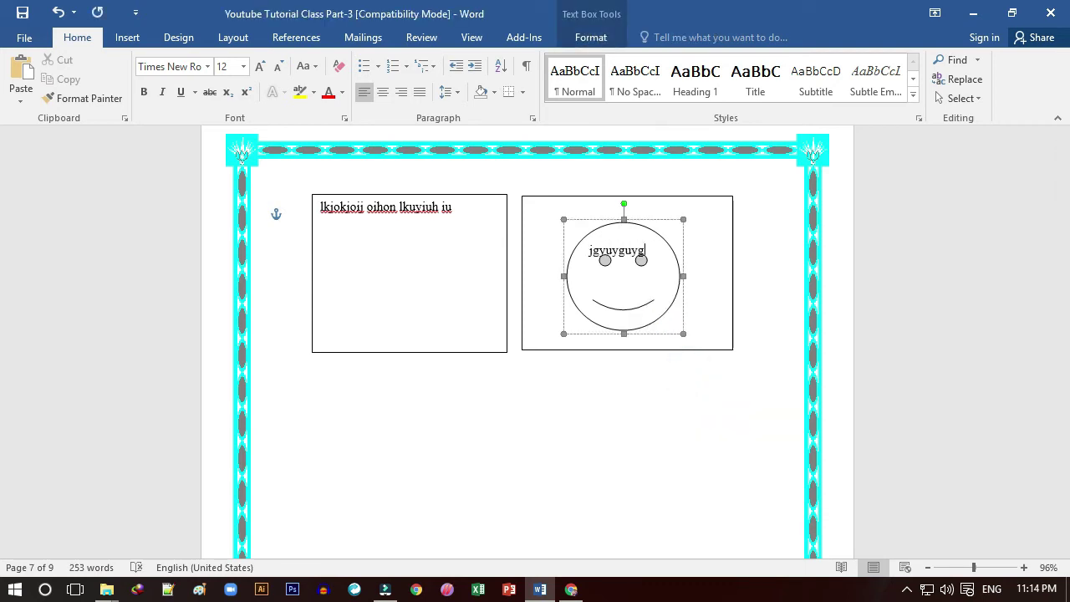
pyautogui.press('BackSpace')
pyautogui.press('BackSpace')
pyautogui.press('BackSpace')
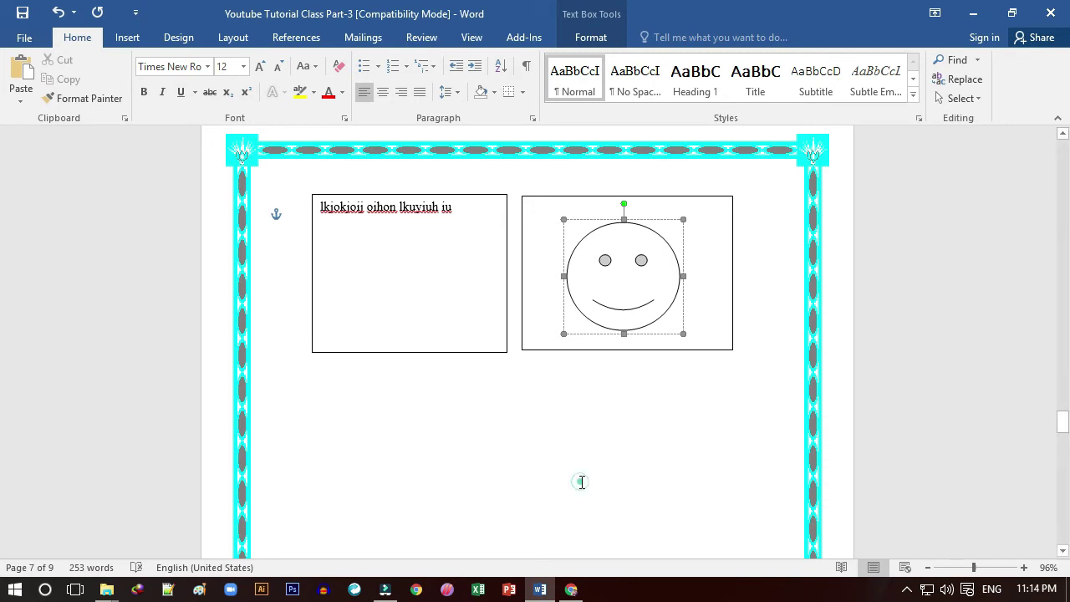
pyautogui.click(577, 483)
pyautogui.click(134, 46)
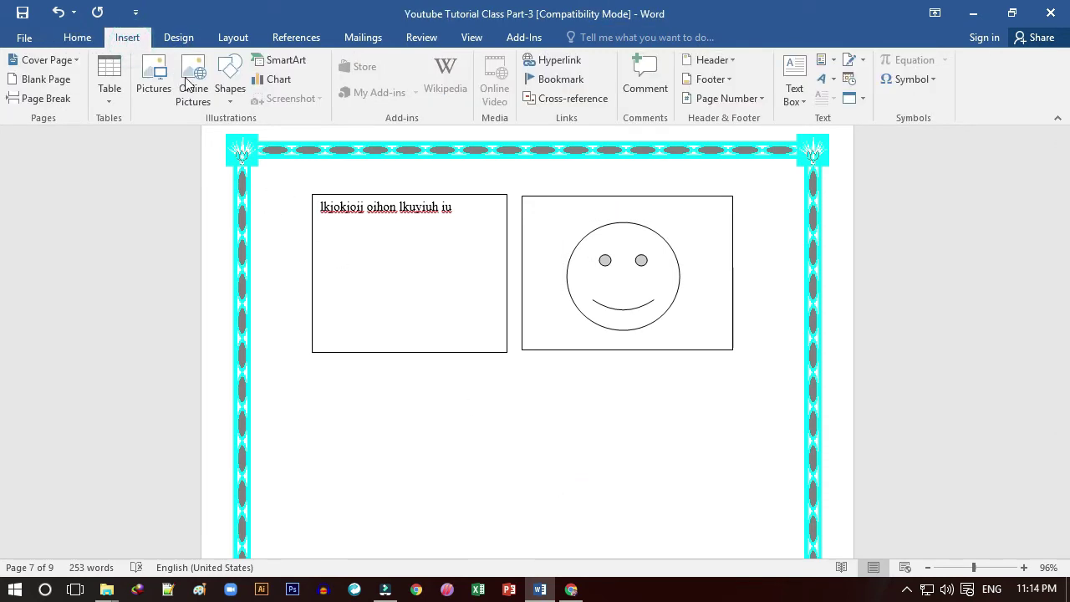
pyautogui.click(238, 90)
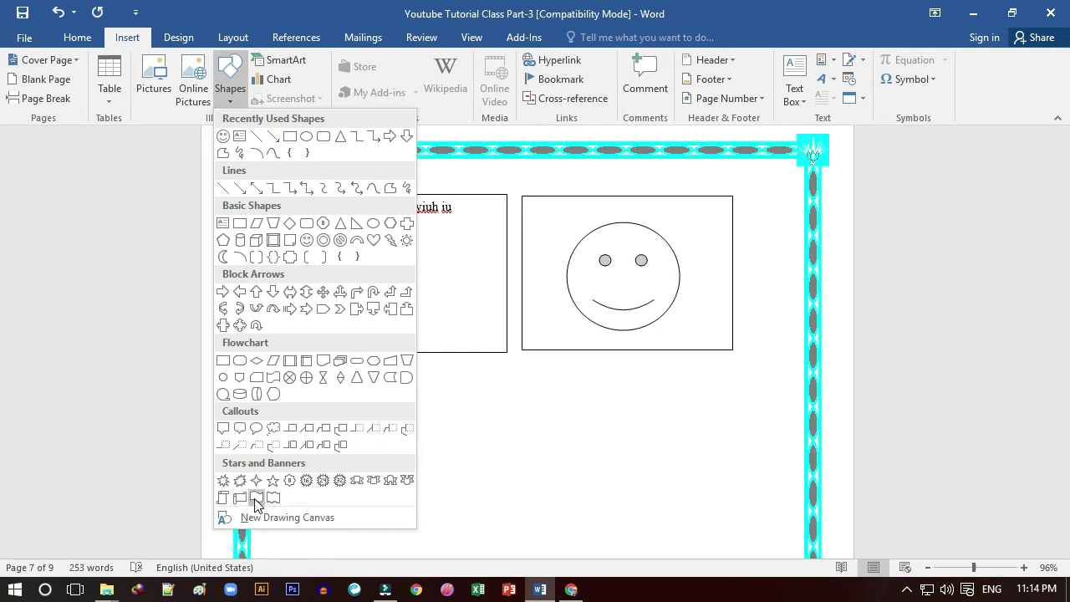
# Step: Draw a wave banner shape and position it below the smiley box
pyautogui.click(257, 499)
pyautogui.moveTo(415, 413)
pyautogui.mouseDown()
pyautogui.moveTo(511, 498)
pyautogui.moveTo(604, 440)
pyautogui.moveTo(578, 357)
pyautogui.mouseUp()
pyautogui.moveTo(490, 284); pyautogui.dragTo(649, 238)
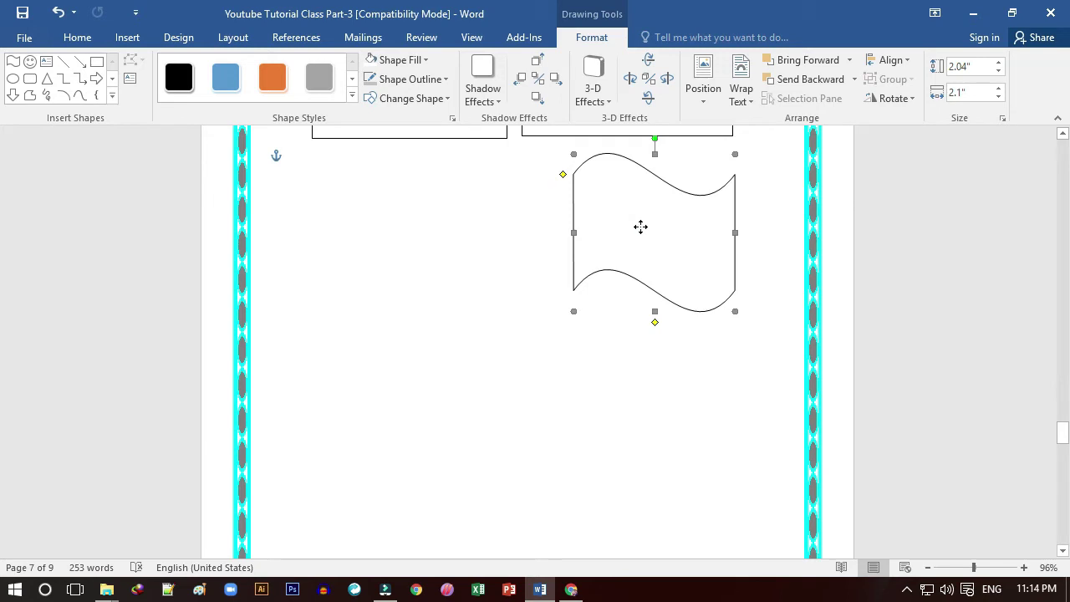
# Step: Add a text area to the wave banner and enter the caption 'National Flag'
pyautogui.rightClick(641, 227)
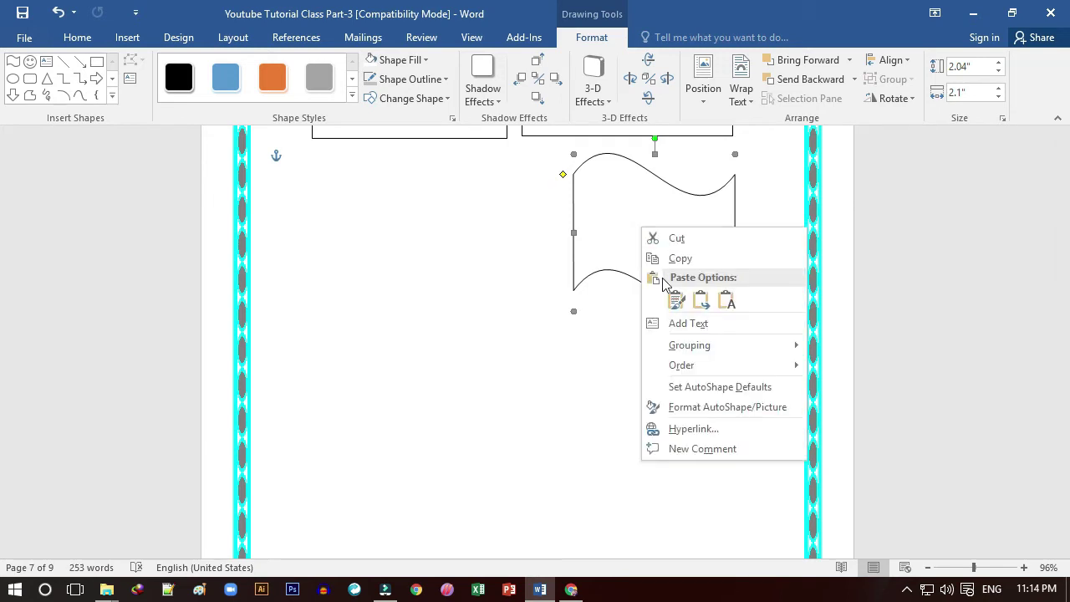
pyautogui.click(674, 324)
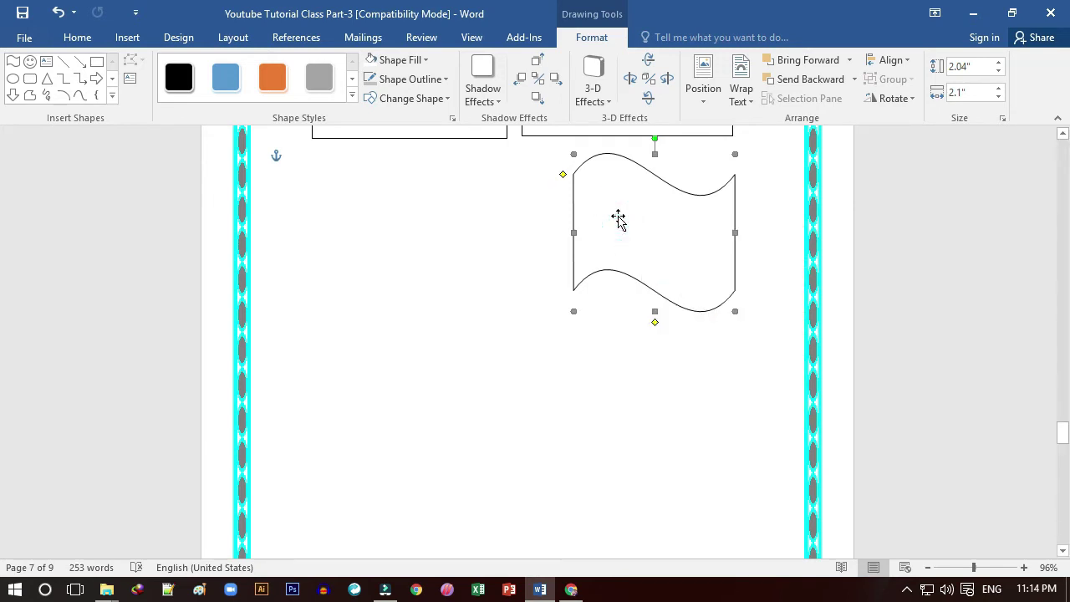
pyautogui.rightClick(619, 219)
pyautogui.click(671, 312)
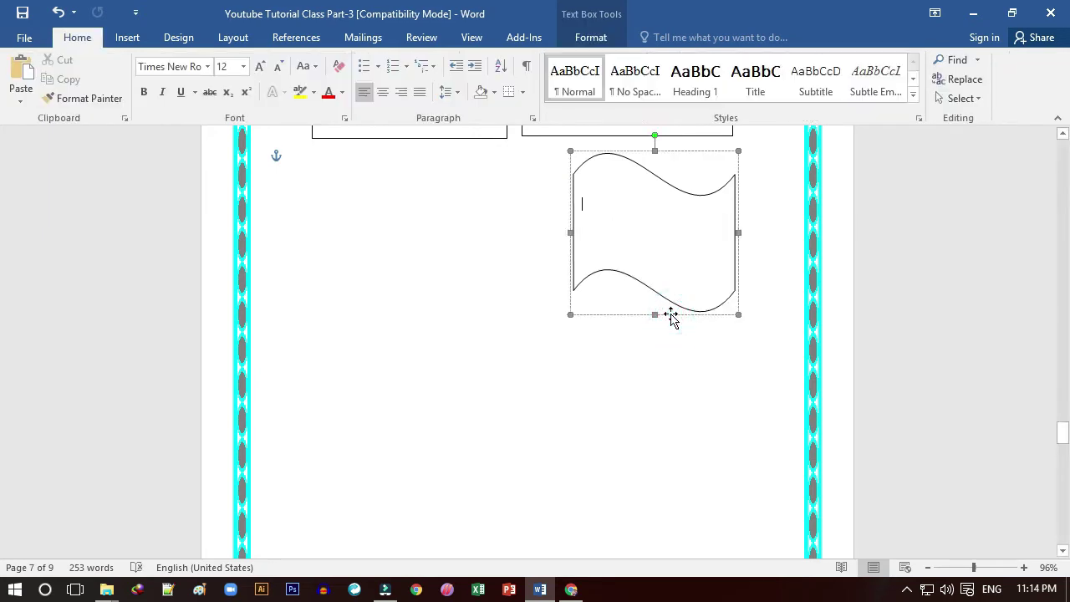
pyautogui.write('jhg guguyg uyguy uy uy')
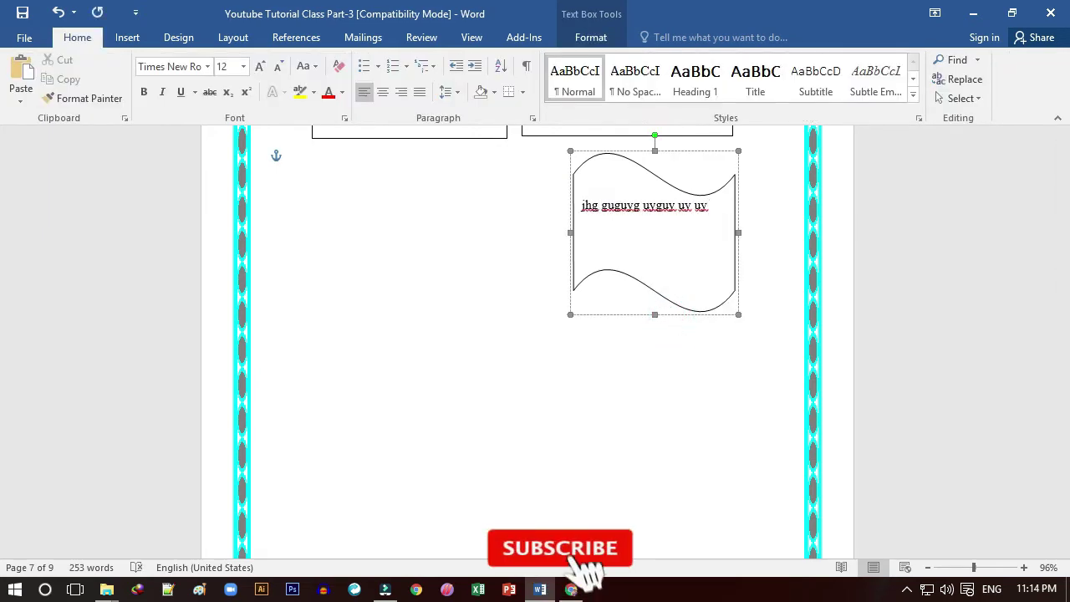
pyautogui.press('BackSpace')
pyautogui.press('BackSpace')
pyautogui.press('BackSpace')
pyautogui.press('BackSpace')
pyautogui.press('BackSpace')
pyautogui.press('BackSpace')
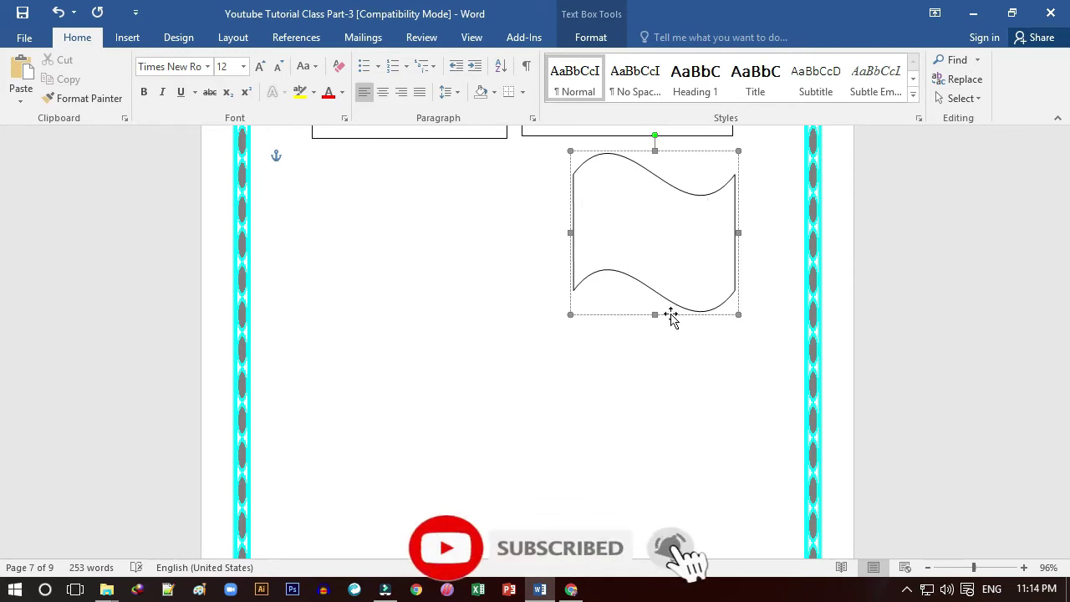
pyautogui.write('Tan')
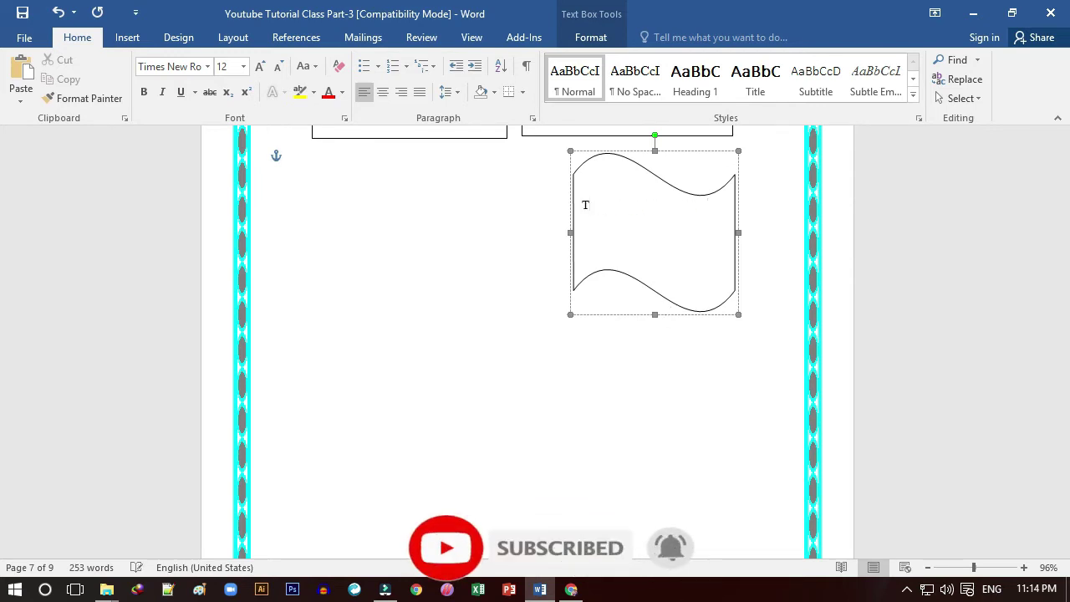
pyautogui.press('BackSpace')
pyautogui.write('National Flag')
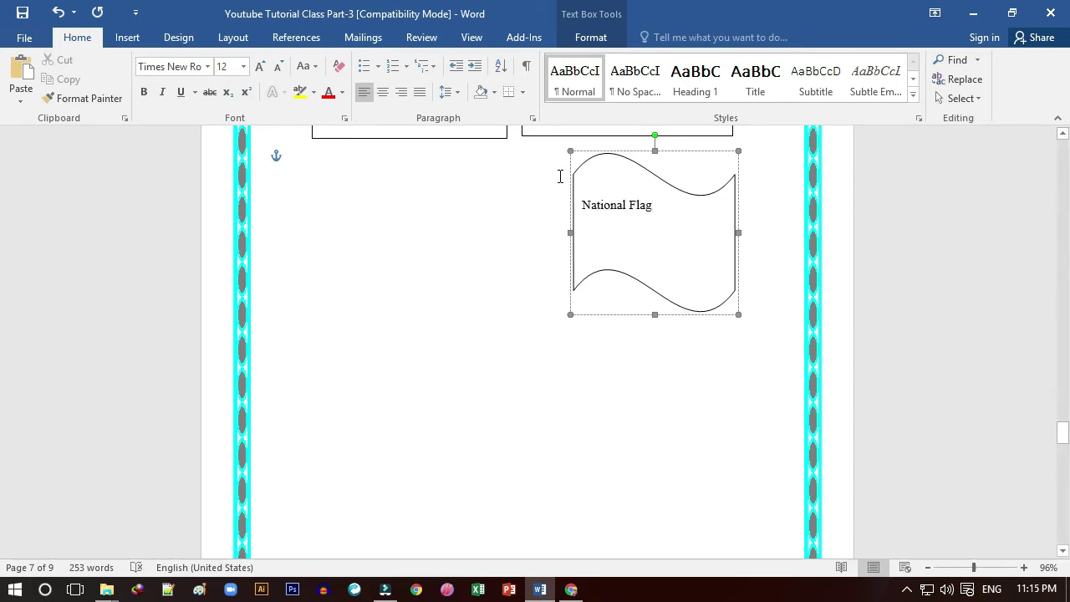
pyautogui.doubleClick(606, 206)
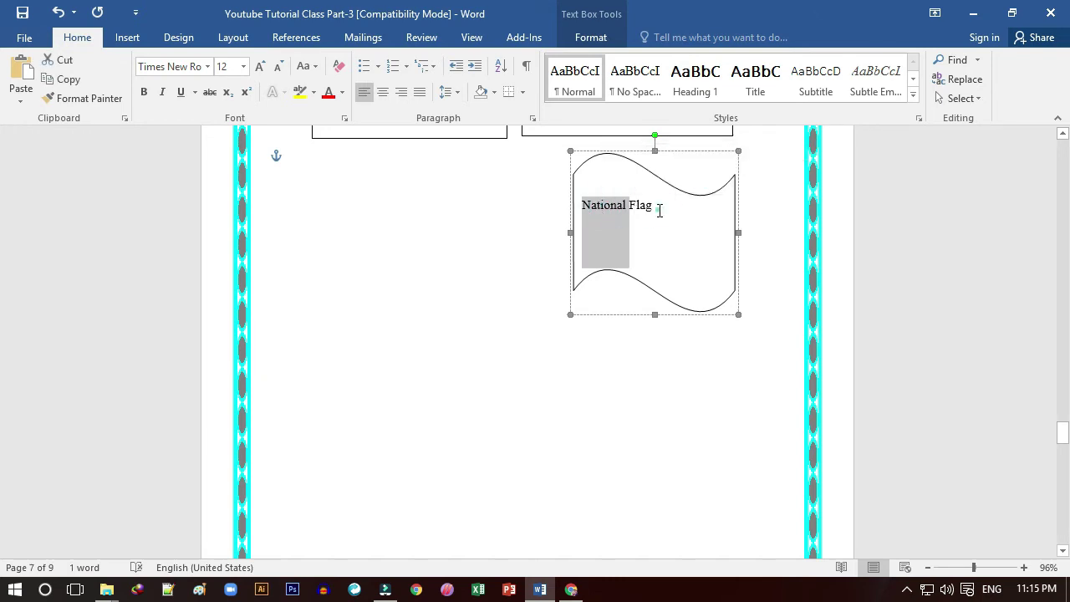
# Step: Make the National Flag caption green, bold, 18 pt and centred
pyautogui.click(340, 92)
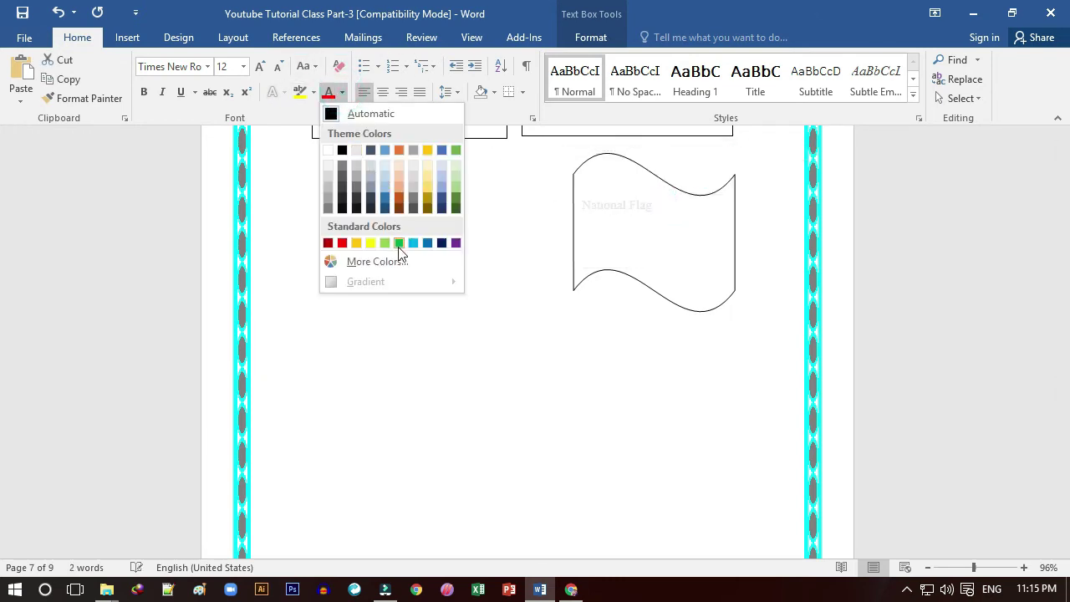
pyautogui.click(399, 243)
pyautogui.click(144, 92)
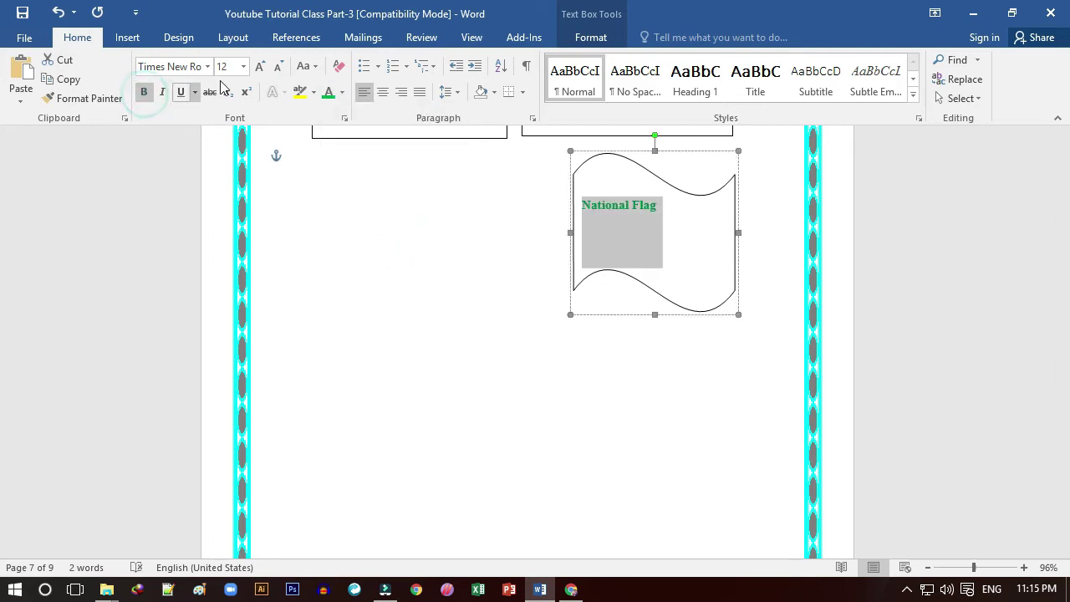
pyautogui.click(243, 66)
pyautogui.click(229, 198)
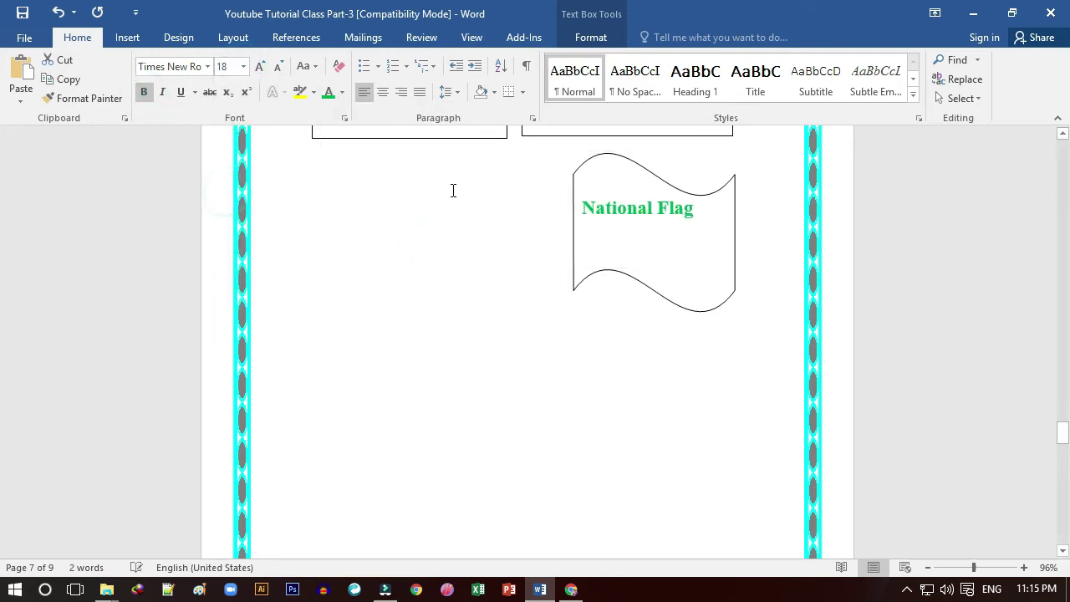
pyautogui.click(383, 92)
# Step: Select and delete the National Flag caption, leaving the wave banner empty
pyautogui.click(619, 404)
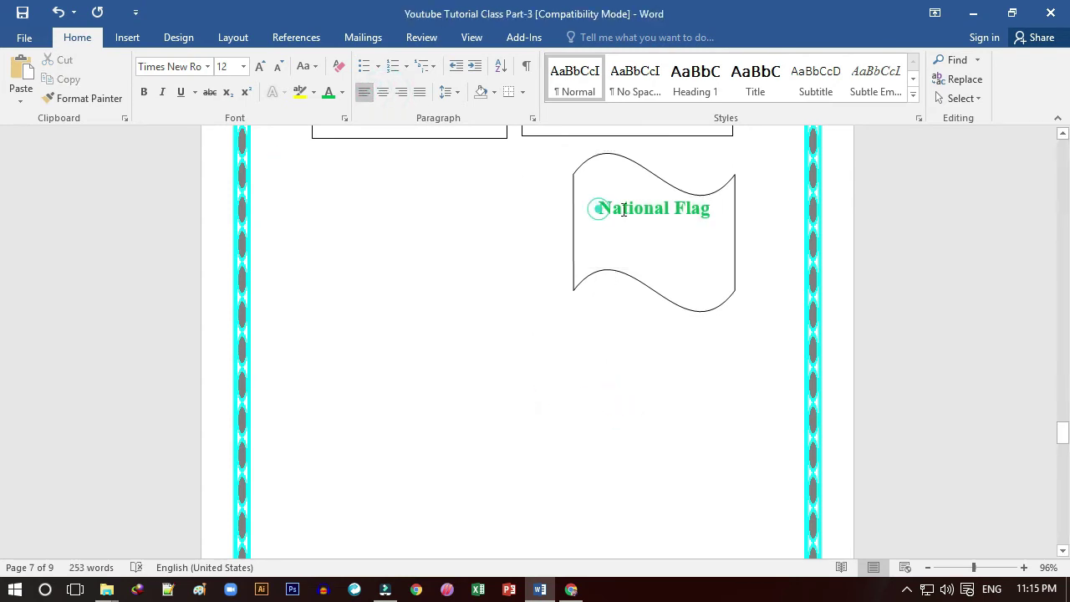
pyautogui.moveTo(605, 209); pyautogui.dragTo(716, 212)
pyautogui.press('Delete')
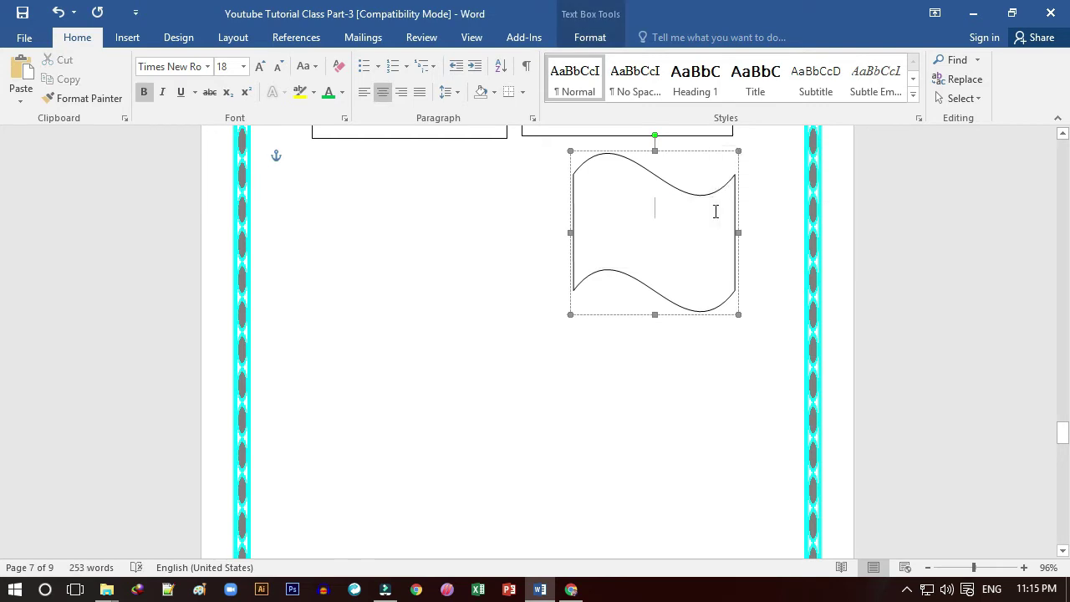
pyautogui.scroll(5, 624, 229)
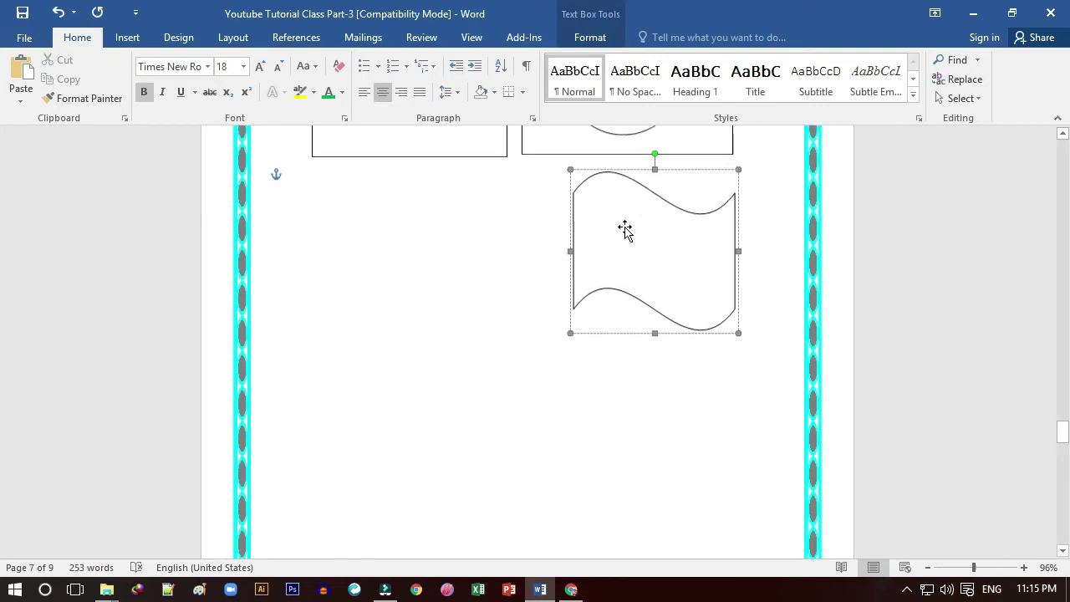
# Step: Use the Curve tool to draw an arch below the text box, left of the wave banner
pyautogui.click(130, 38)
pyautogui.click(231, 88)
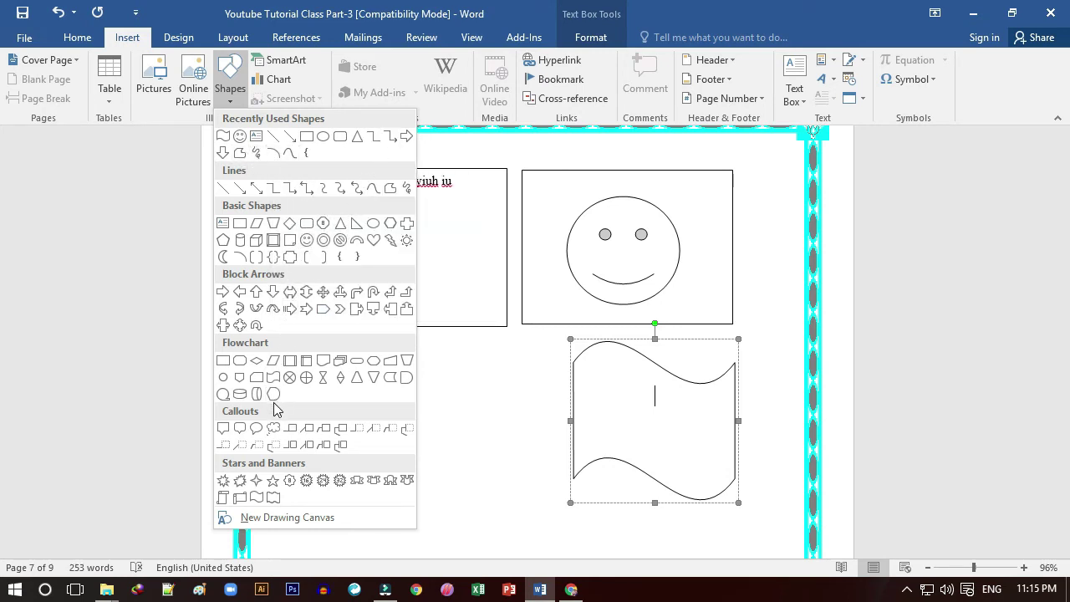
pyautogui.click(288, 154)
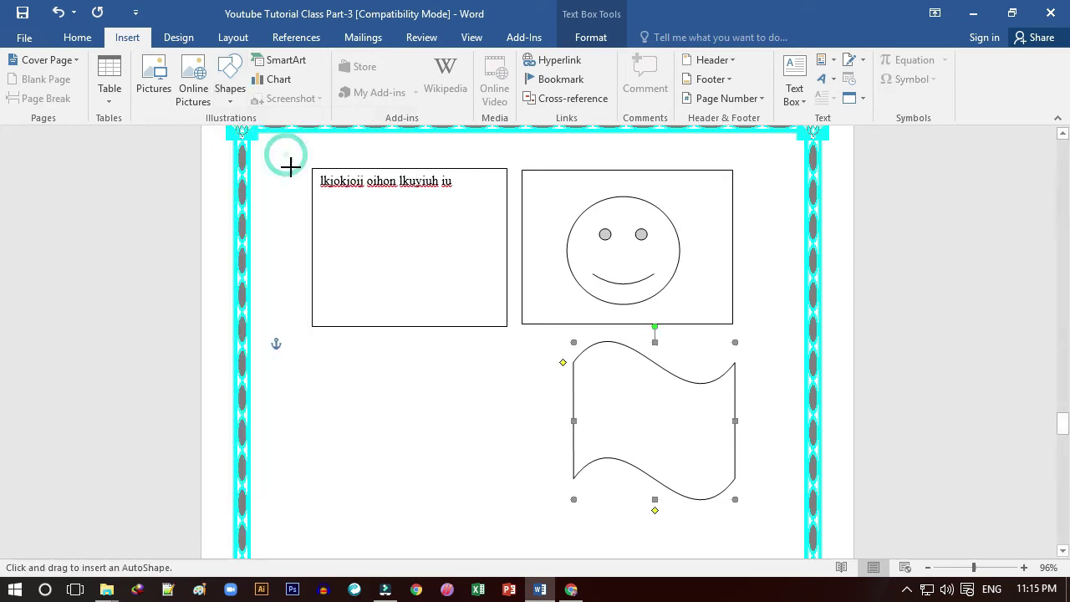
pyautogui.click(309, 395)
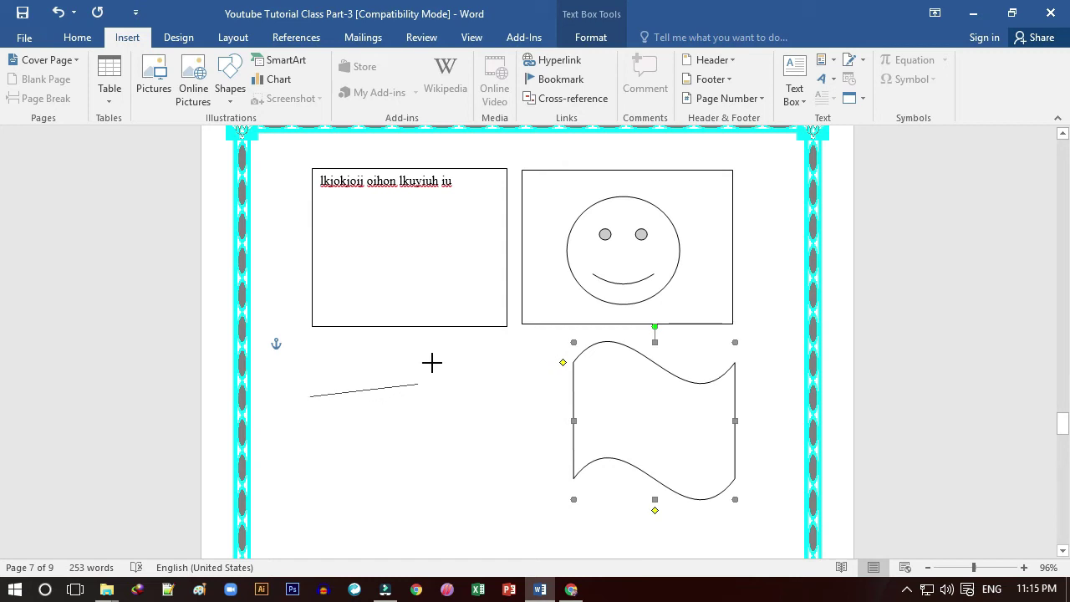
pyautogui.click(375, 352)
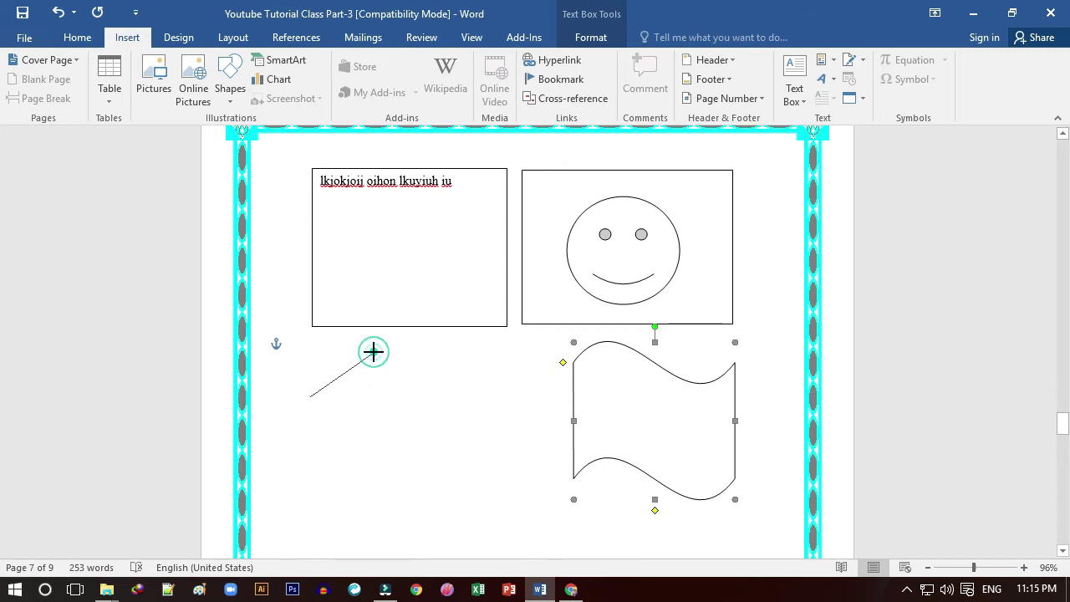
pyautogui.doubleClick(427, 386)
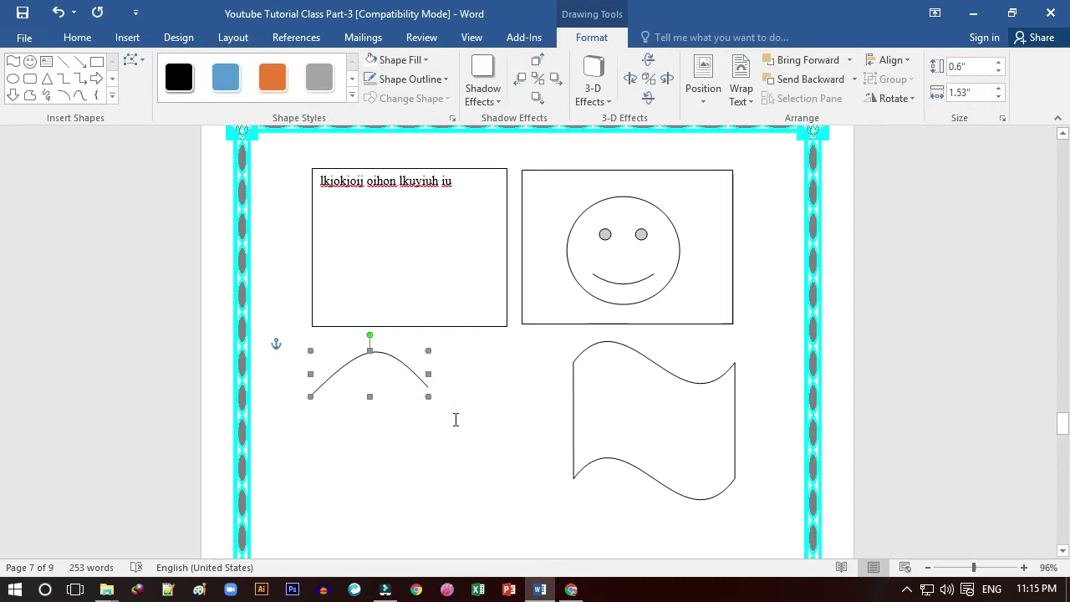
pyautogui.click(456, 418)
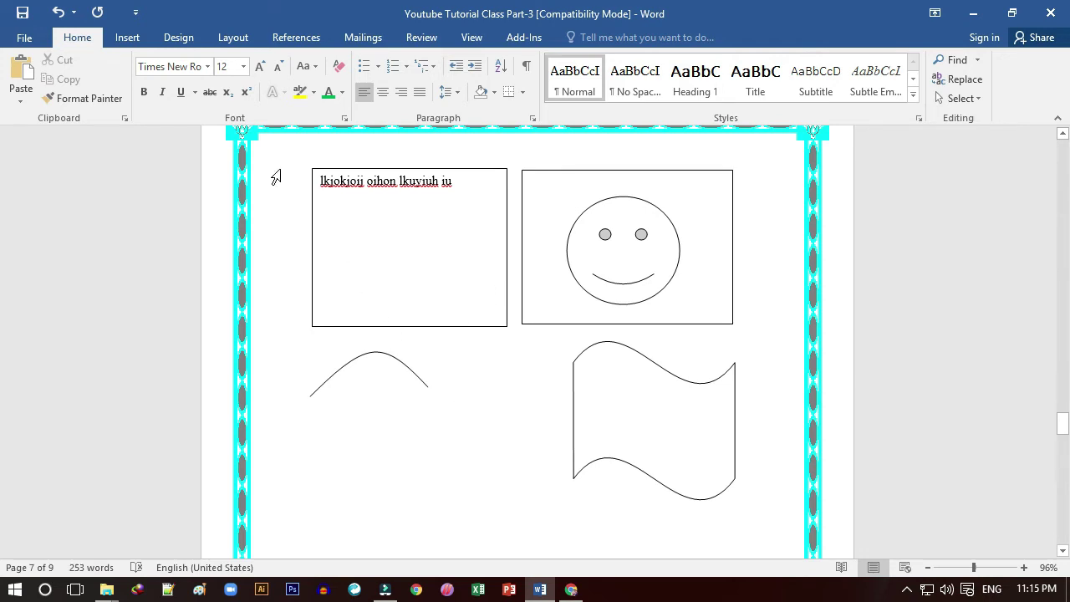
# Step: Draw a small hooked curve from the text box's bottom edge into its lower-right corner
pyautogui.click(130, 38)
pyautogui.click(234, 89)
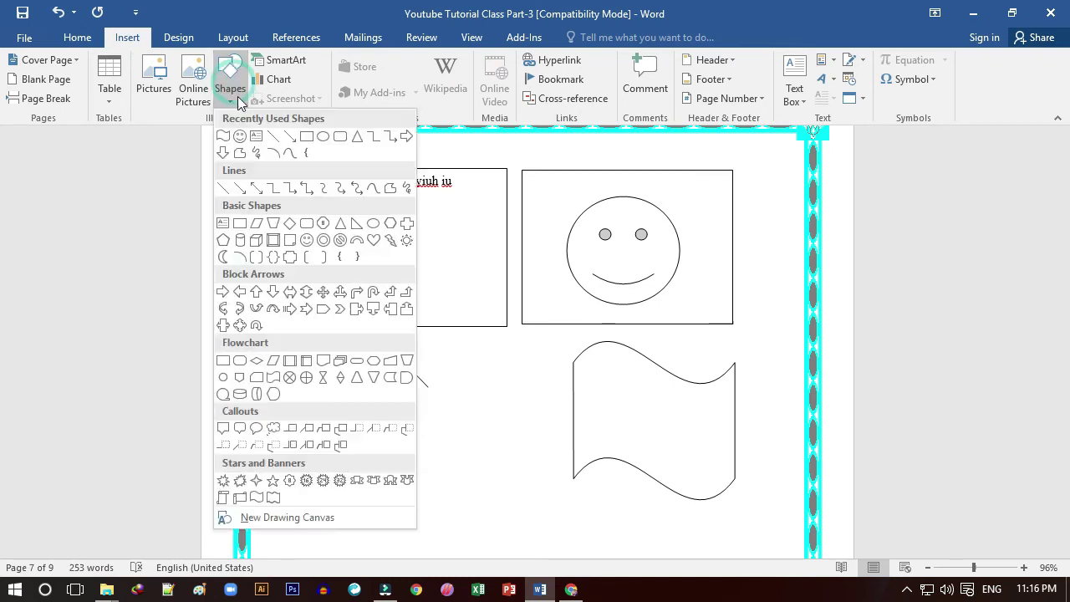
pyautogui.click(286, 153)
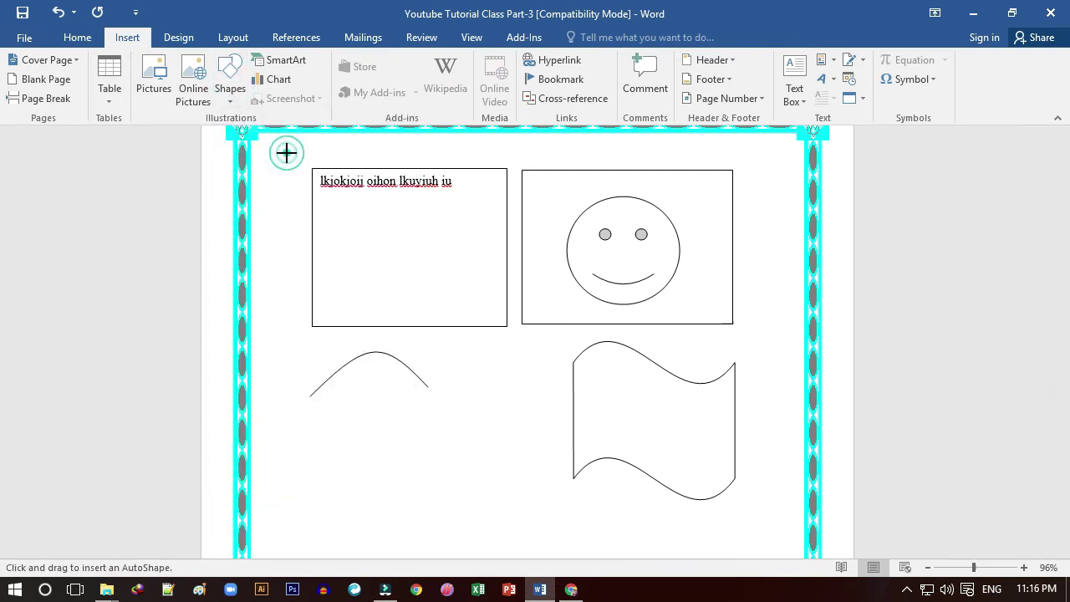
pyautogui.moveTo(450, 326); pyautogui.dragTo(455, 285)
pyautogui.click(455, 284)
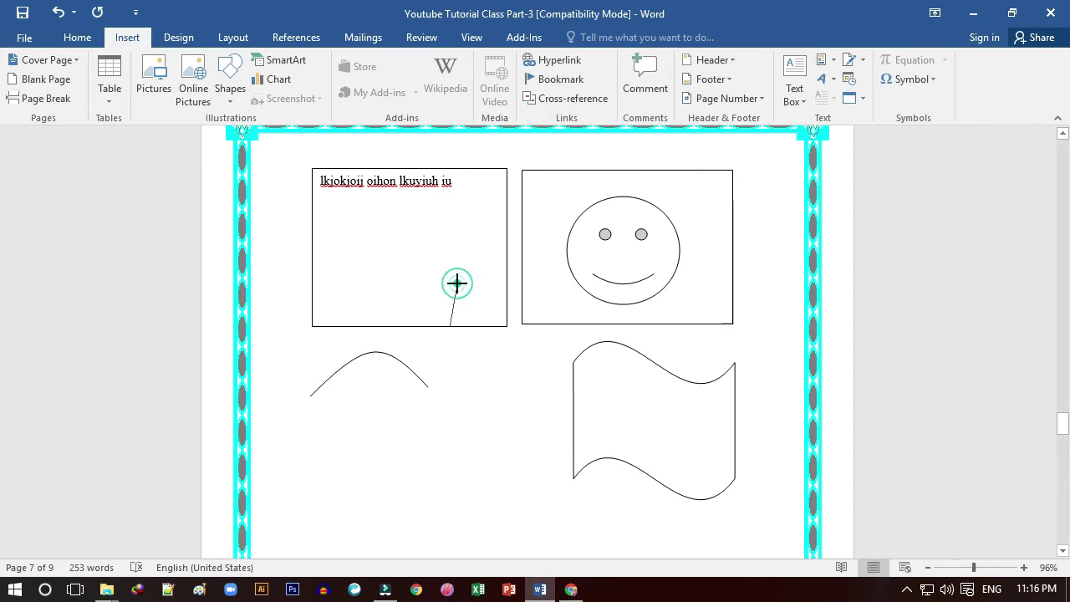
pyautogui.doubleClick(506, 288)
pyautogui.click(520, 407)
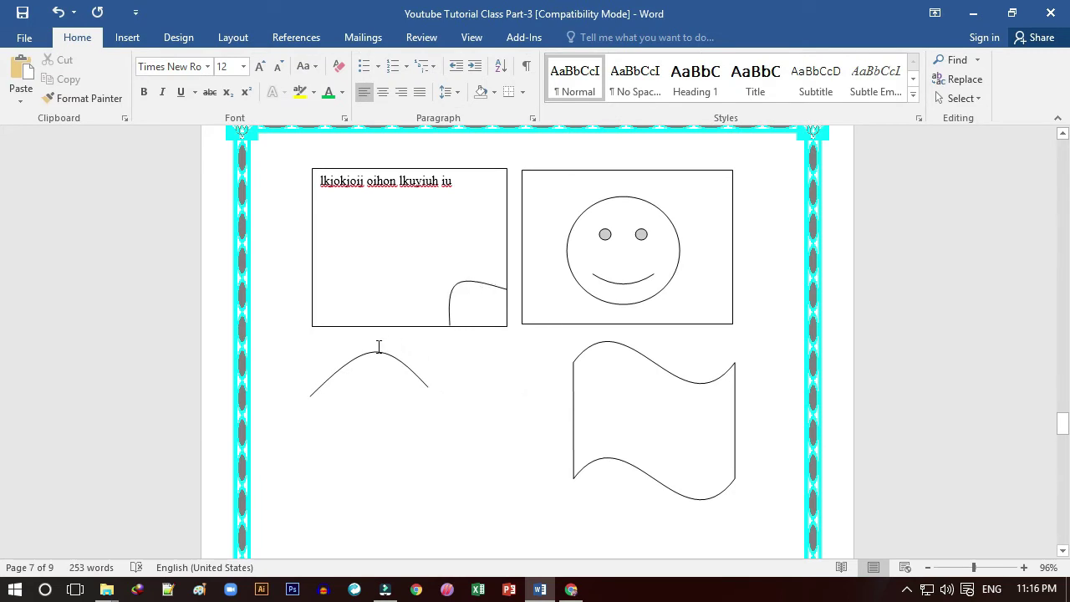
pyautogui.click(134, 38)
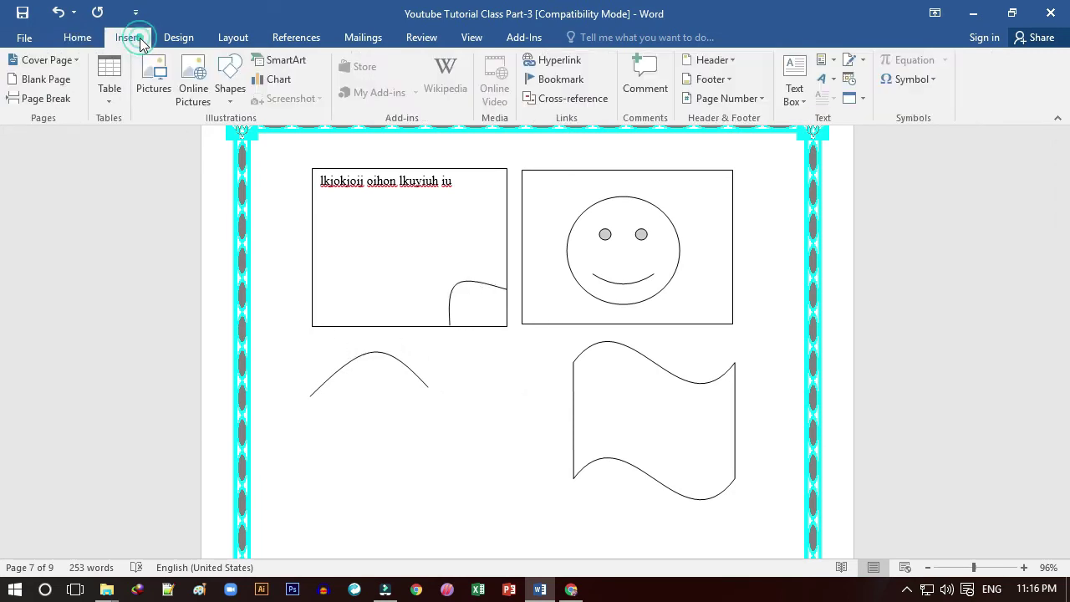
# Step: Draw a cloud callout beside the smiley box and type 'ljoi hihiuh iuhguygyug uyg uguy uygy ugugu' inside
pyautogui.click(230, 80)
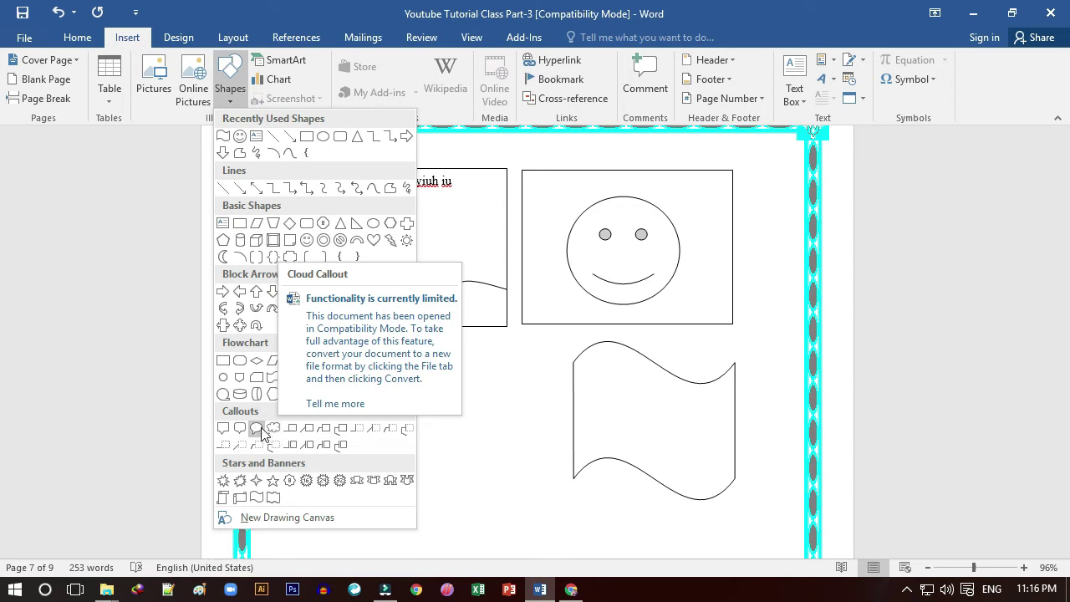
pyautogui.click(273, 429)
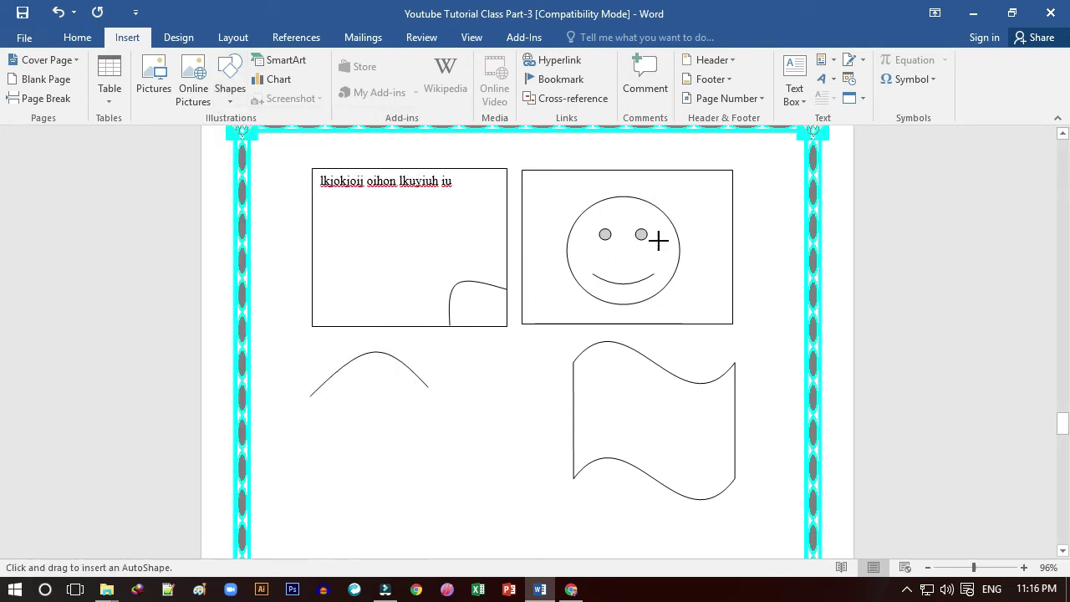
pyautogui.moveTo(722, 134); pyautogui.dragTo(819, 248)
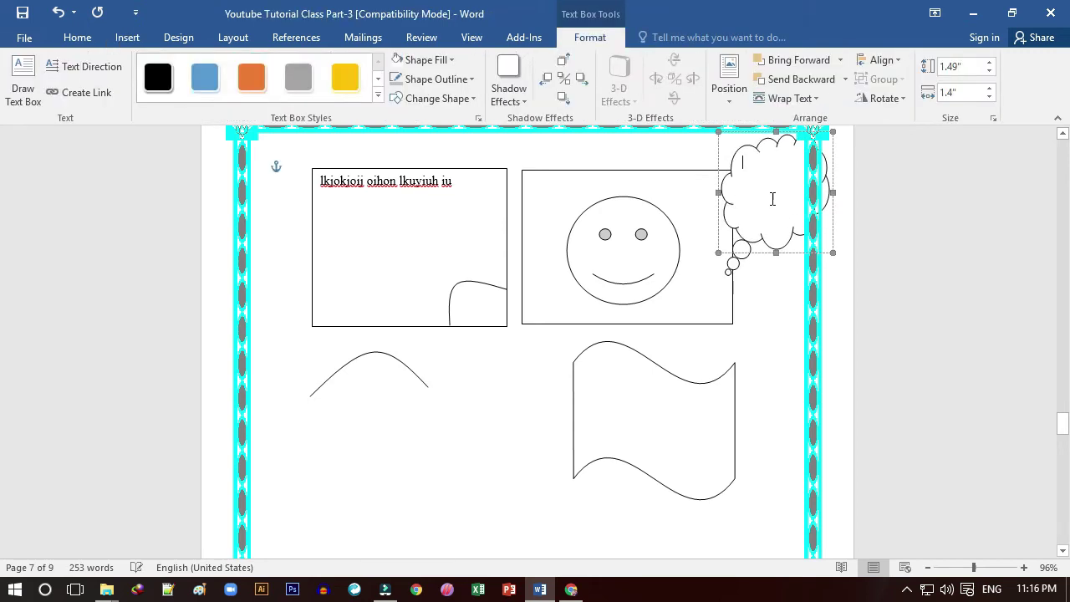
pyautogui.click(760, 191)
pyautogui.write('ljoi hihiu')
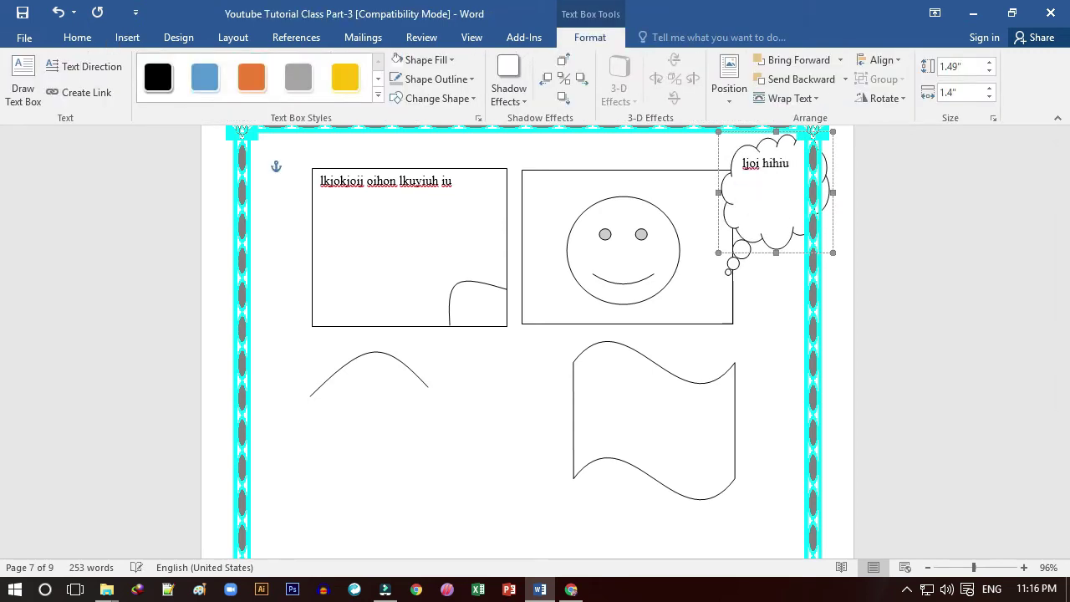
pyautogui.write('h iuhguygyug uyg uguy uygy ugugu')
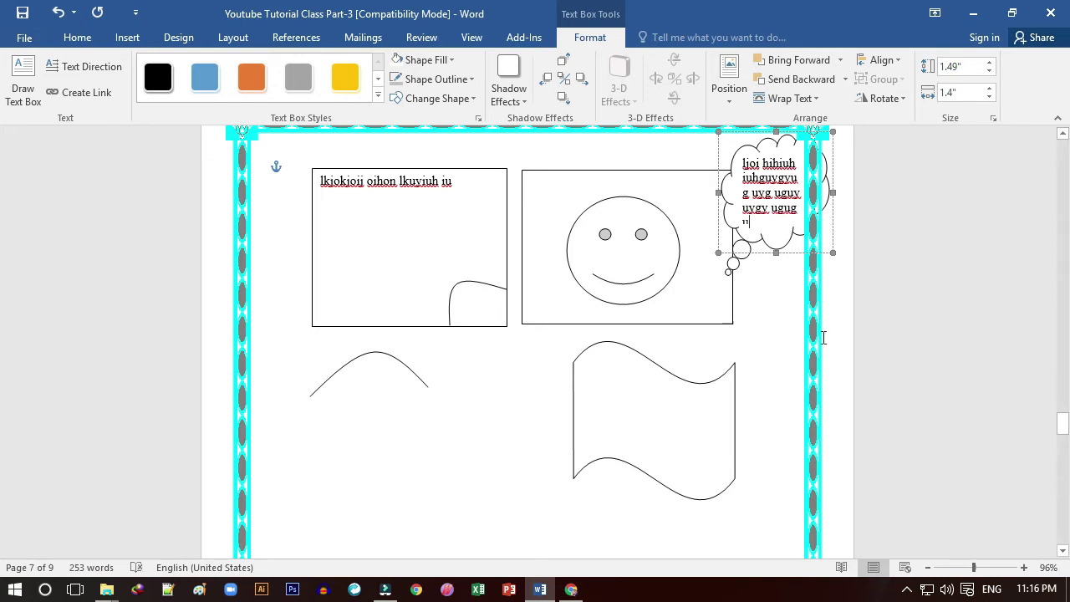
pyautogui.click(790, 341)
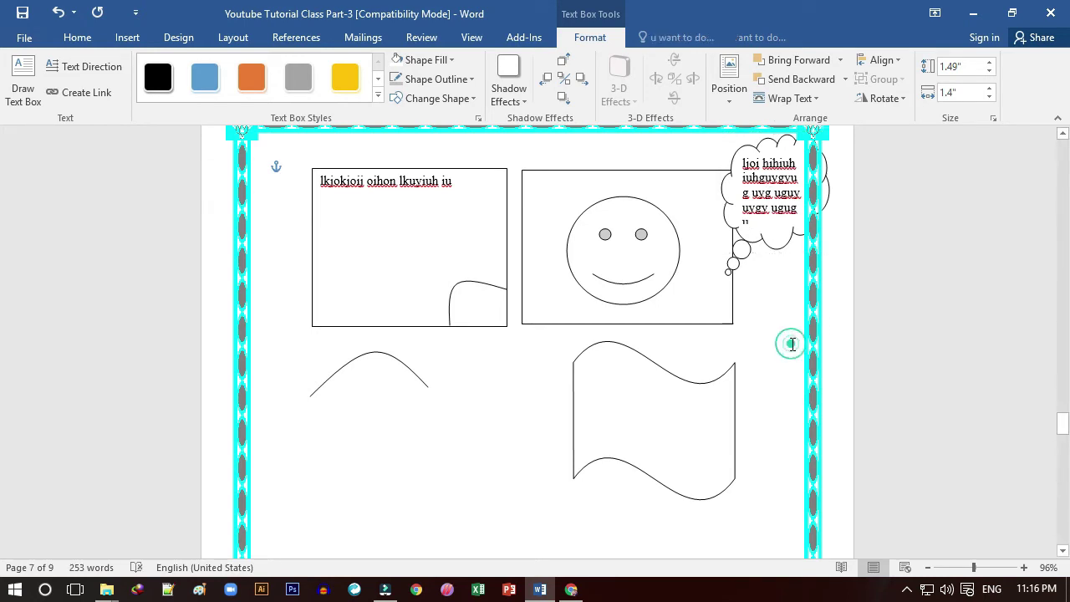
# Step: Reposition the thought cloud, delete the smiley's enclosing box and move the face up-left
pyautogui.moveTo(758, 240)
pyautogui.mouseDown()
pyautogui.moveTo(675, 222)
pyautogui.moveTo(685, 222)
pyautogui.mouseUp()
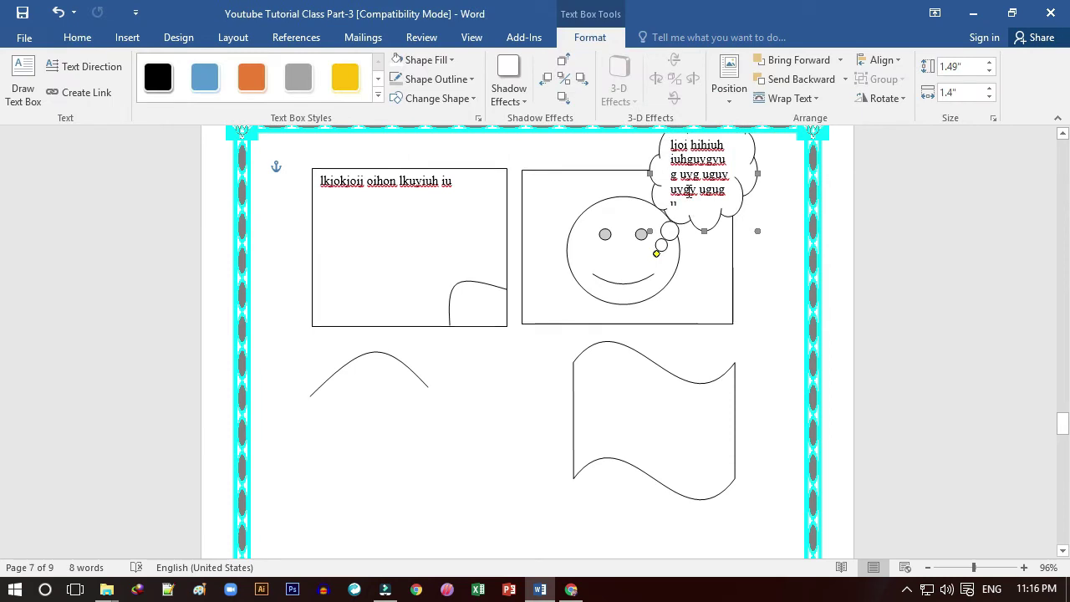
pyautogui.scroll(2, 758, 243)
pyautogui.moveTo(757, 243); pyautogui.dragTo(790, 280)
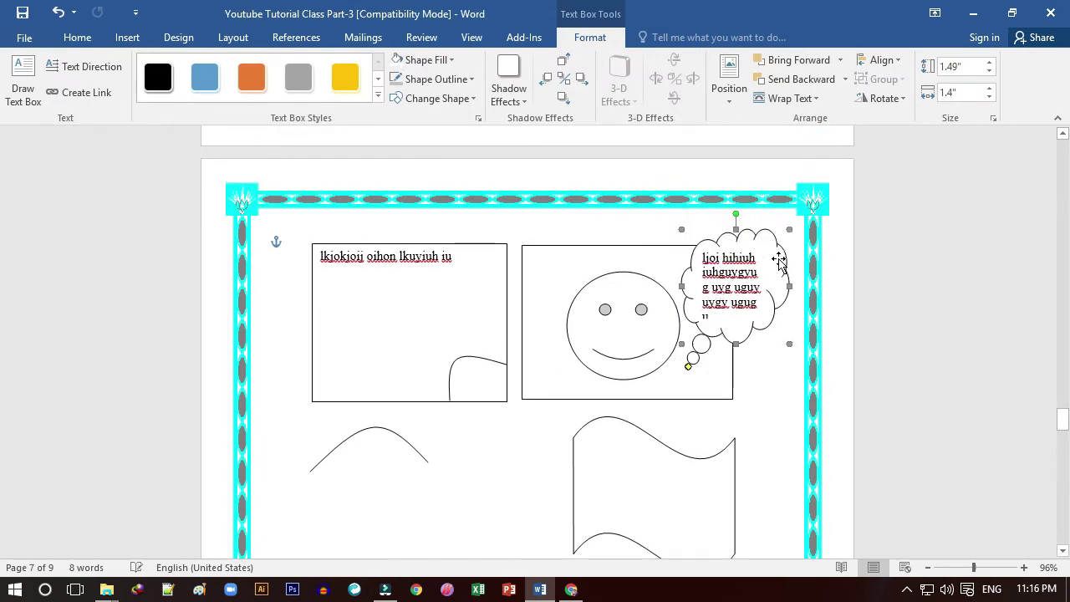
pyautogui.click(652, 363)
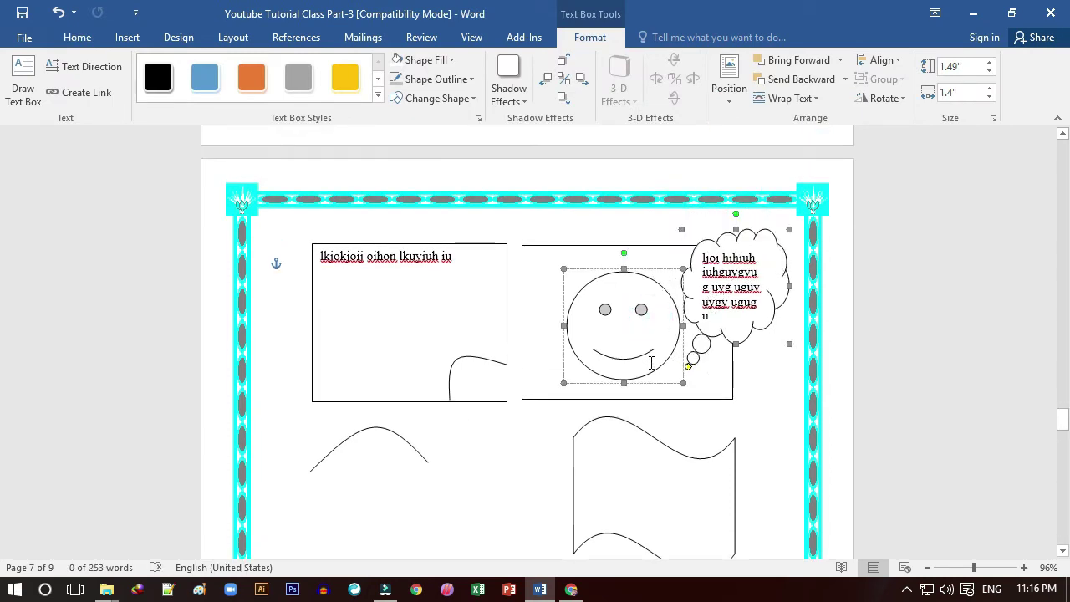
pyautogui.click(693, 382)
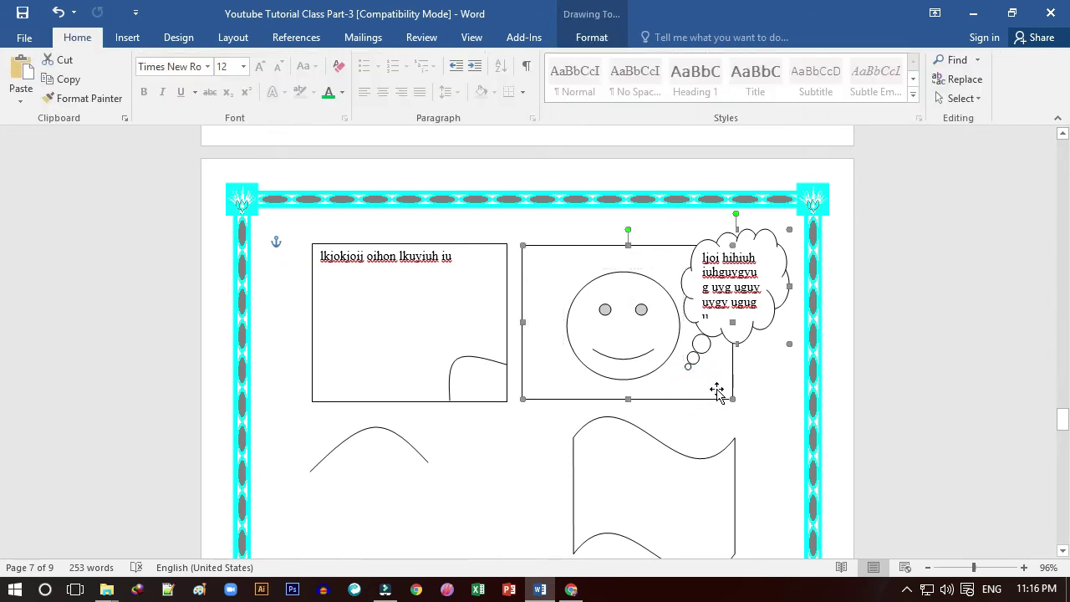
pyautogui.click(707, 387)
pyautogui.click(625, 351)
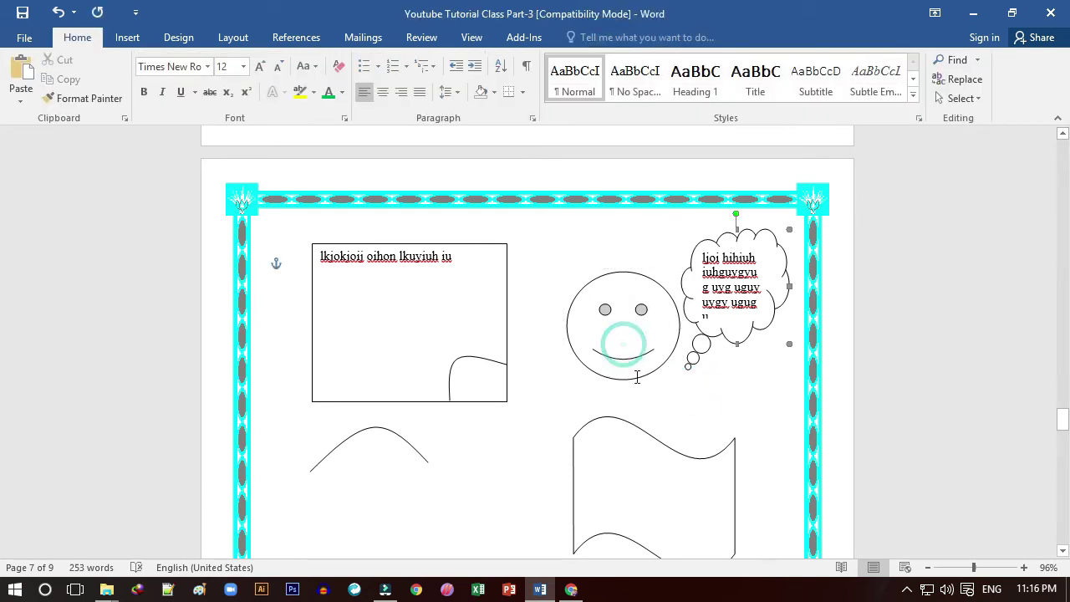
pyautogui.moveTo(649, 364); pyautogui.dragTo(613, 354)
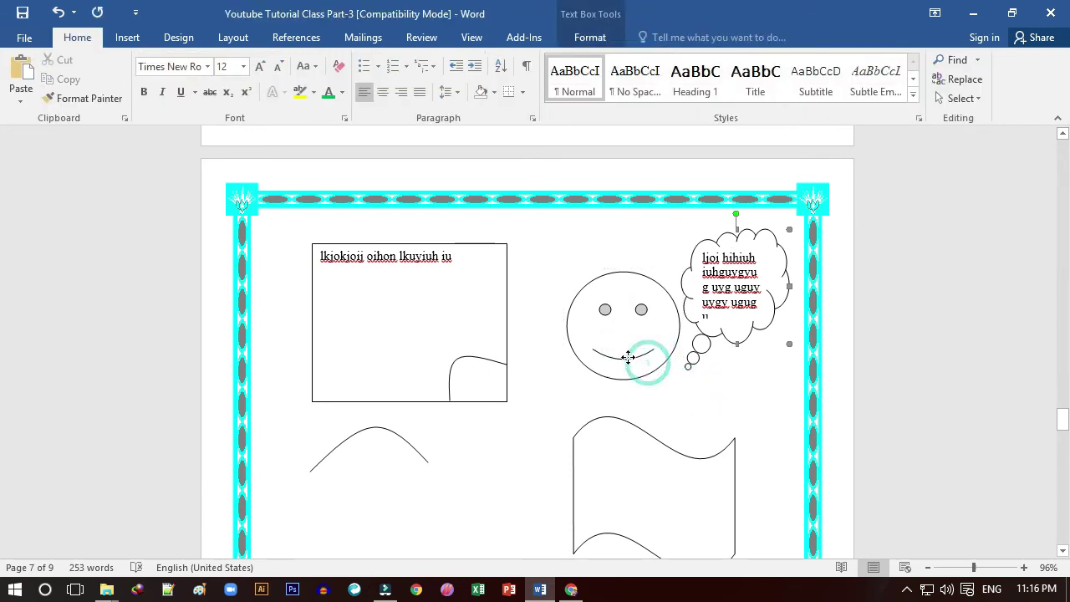
# Step: Drag the cloud's tail handle so its bubbles trail from the smiley face
pyautogui.click(698, 355)
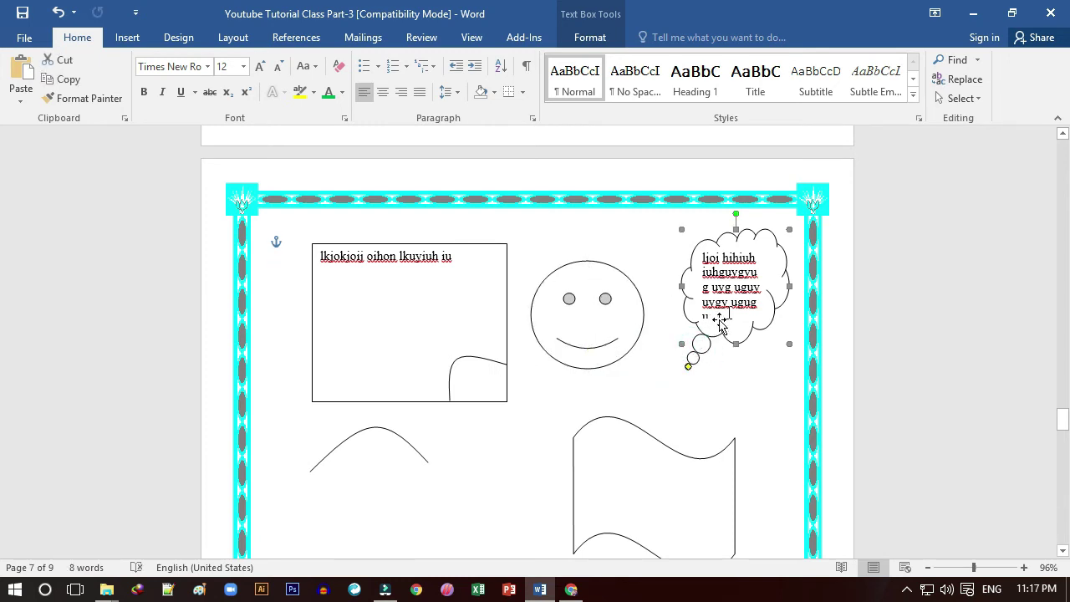
pyautogui.click(689, 368)
pyautogui.moveTo(689, 368)
pyautogui.mouseDown()
pyautogui.moveTo(614, 271)
pyautogui.moveTo(652, 326)
pyautogui.mouseUp()
pyautogui.click(656, 369)
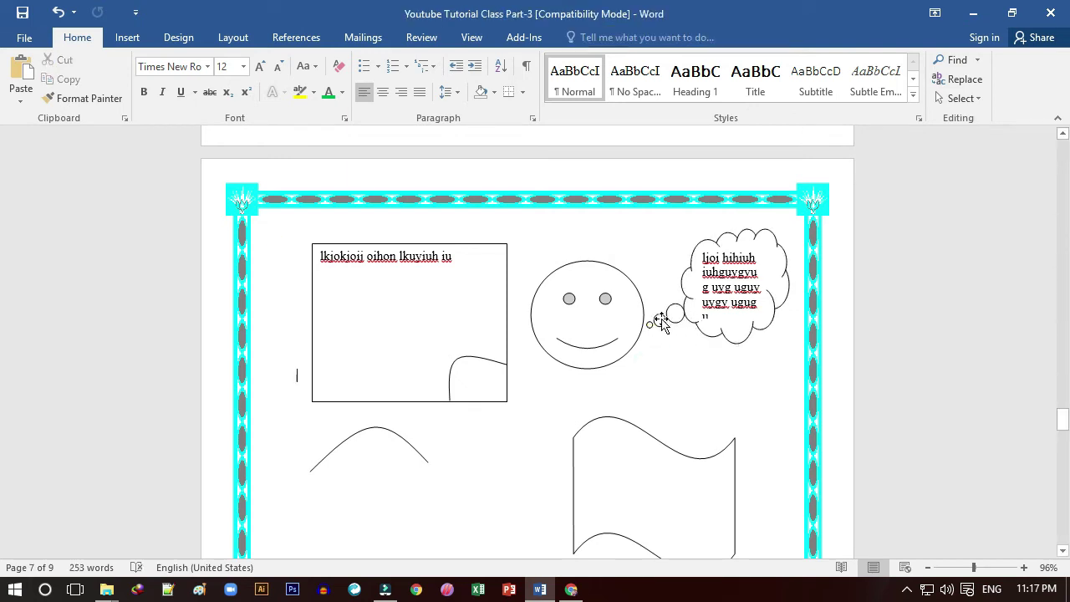
pyautogui.click(757, 233)
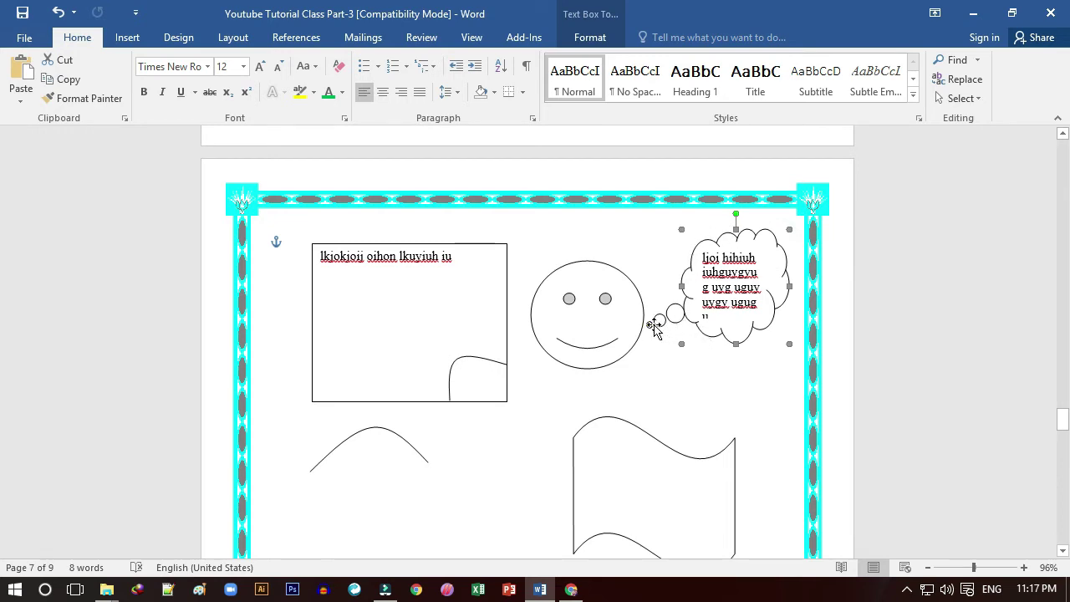
pyautogui.moveTo(651, 328)
pyautogui.mouseDown()
pyautogui.moveTo(646, 283)
pyautogui.moveTo(554, 406)
pyautogui.moveTo(642, 385)
pyautogui.moveTo(652, 336)
pyautogui.moveTo(658, 372)
pyautogui.mouseUp()
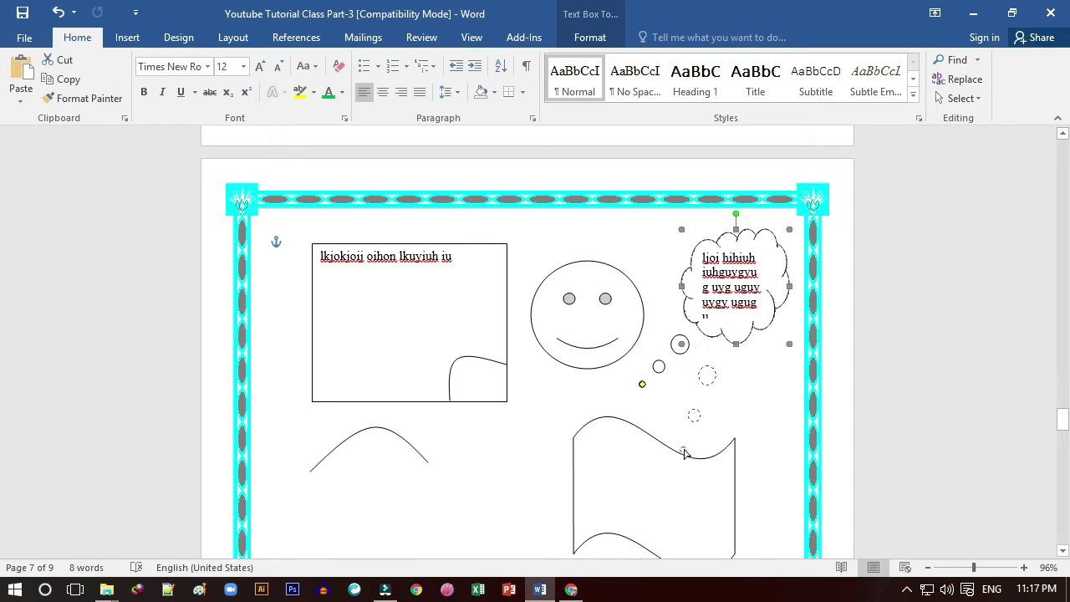
pyautogui.moveTo(684, 453)
pyautogui.mouseDown()
pyautogui.moveTo(657, 347)
pyautogui.moveTo(643, 341)
pyautogui.mouseUp()
pyautogui.click(552, 382)
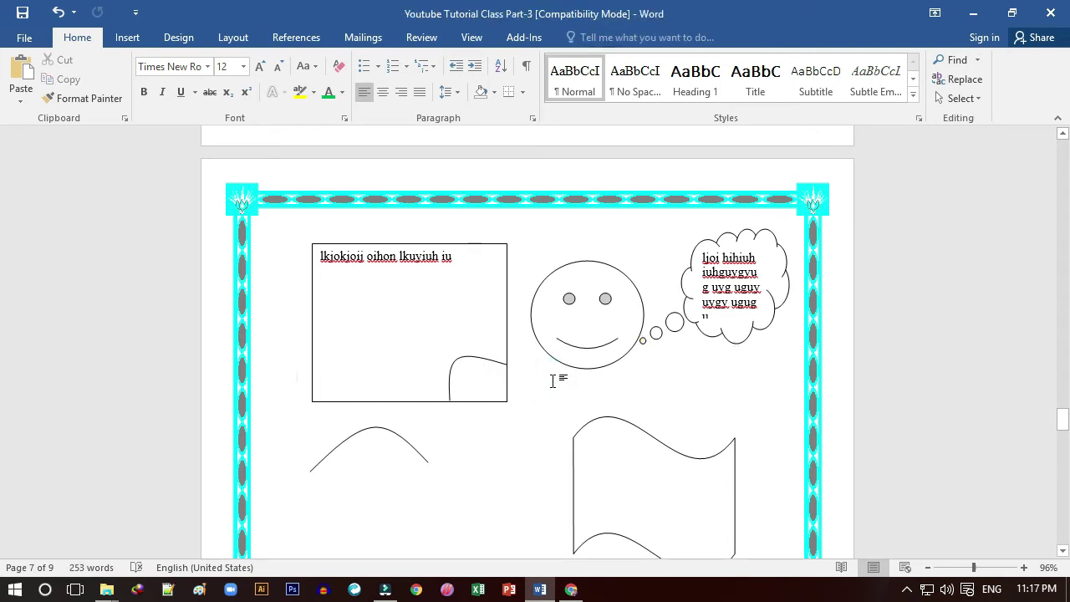
# Step: Delete the arc and the wave banner shapes
pyautogui.click(389, 432)
pyautogui.press('Delete')
pyautogui.scroll(-2, 590, 461)
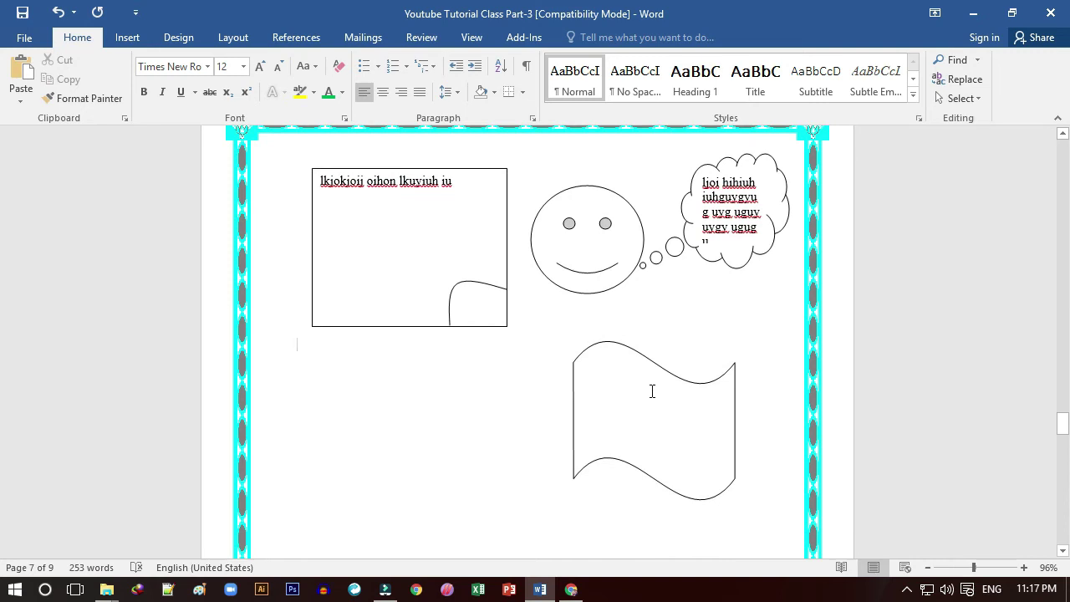
pyautogui.click(680, 379)
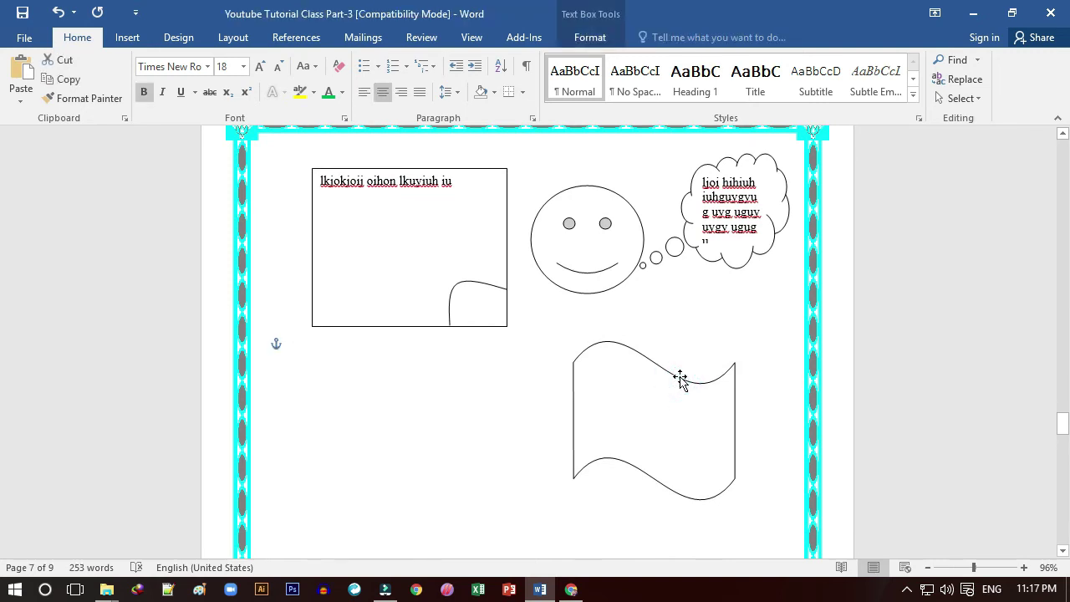
pyautogui.press('Delete')
# Step: Drag the smiley's mouth handle upward to turn the smile into a frown
pyautogui.click(615, 240)
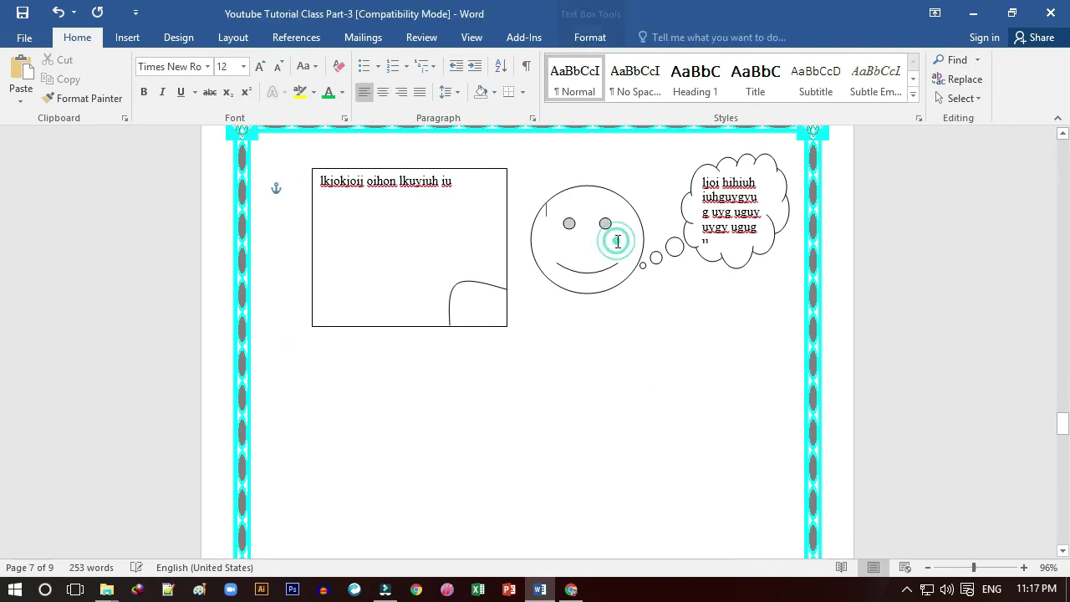
pyautogui.click(606, 194)
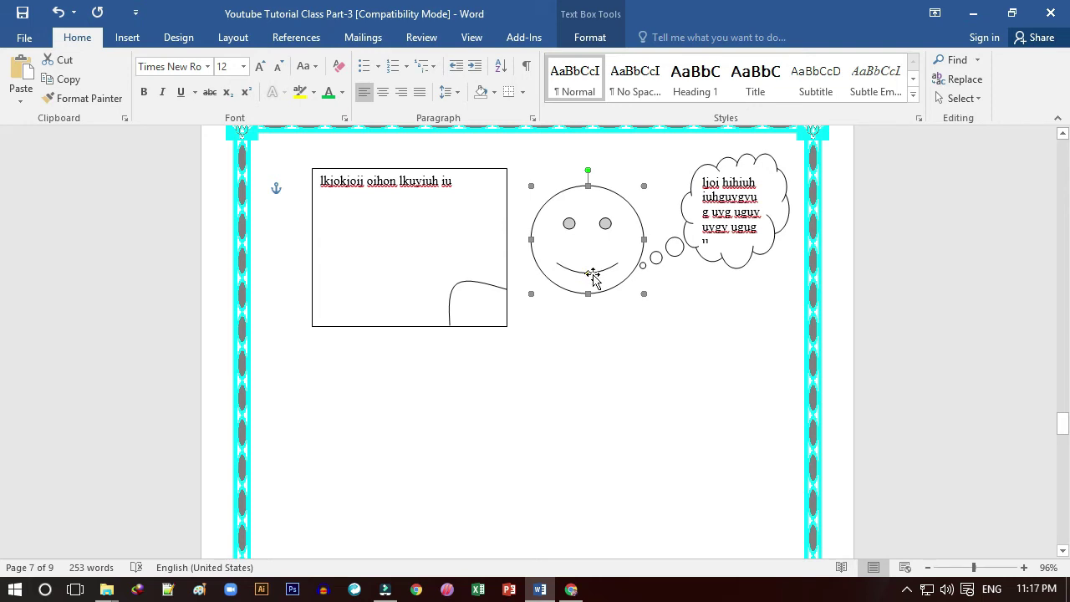
pyautogui.moveTo(589, 275); pyautogui.dragTo(588, 263)
pyautogui.click(625, 335)
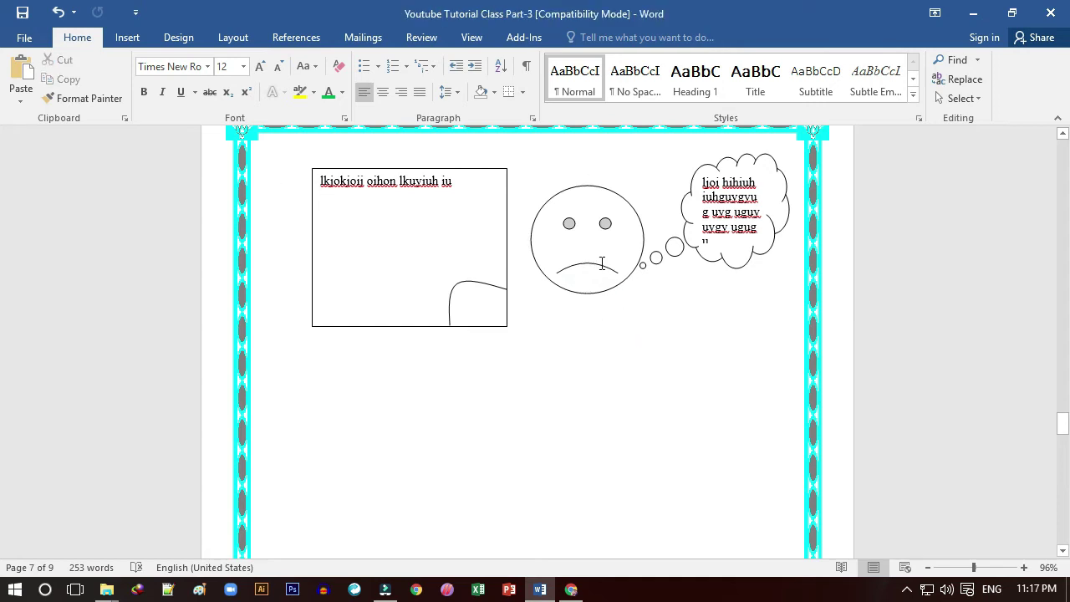
pyautogui.click(520, 385)
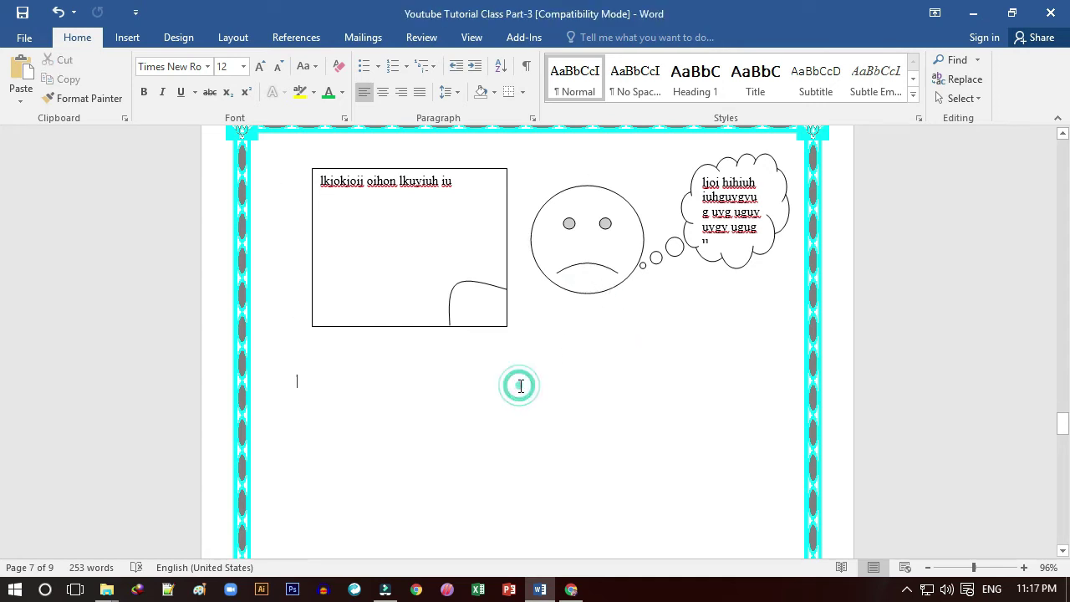
# Step: Draw a 24-point star below the text box and frowning face on page 7
pyautogui.click(166, 38)
pyautogui.click(132, 38)
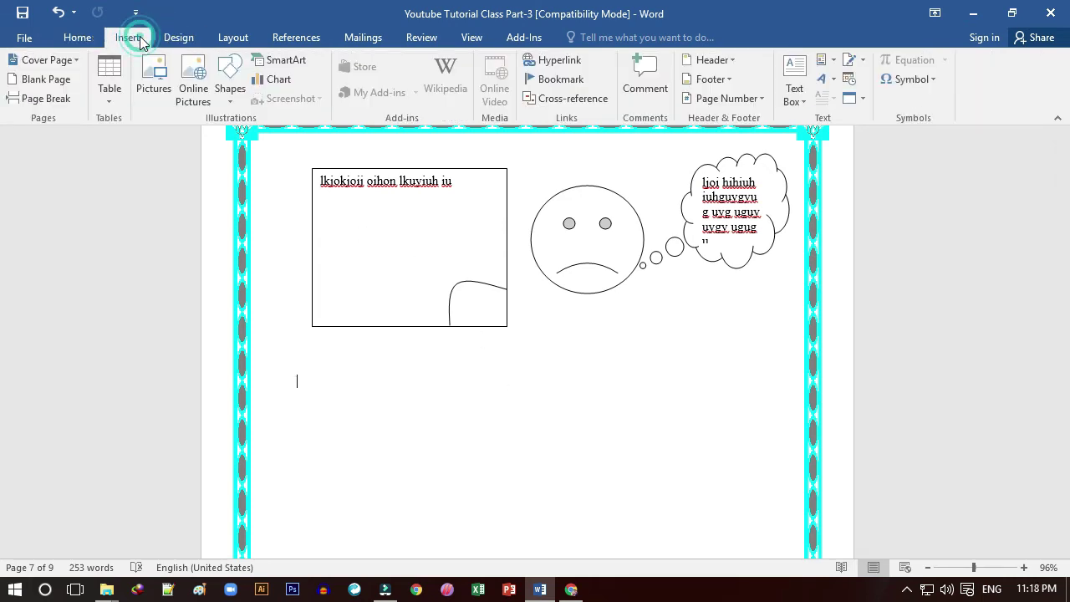
pyautogui.click(231, 71)
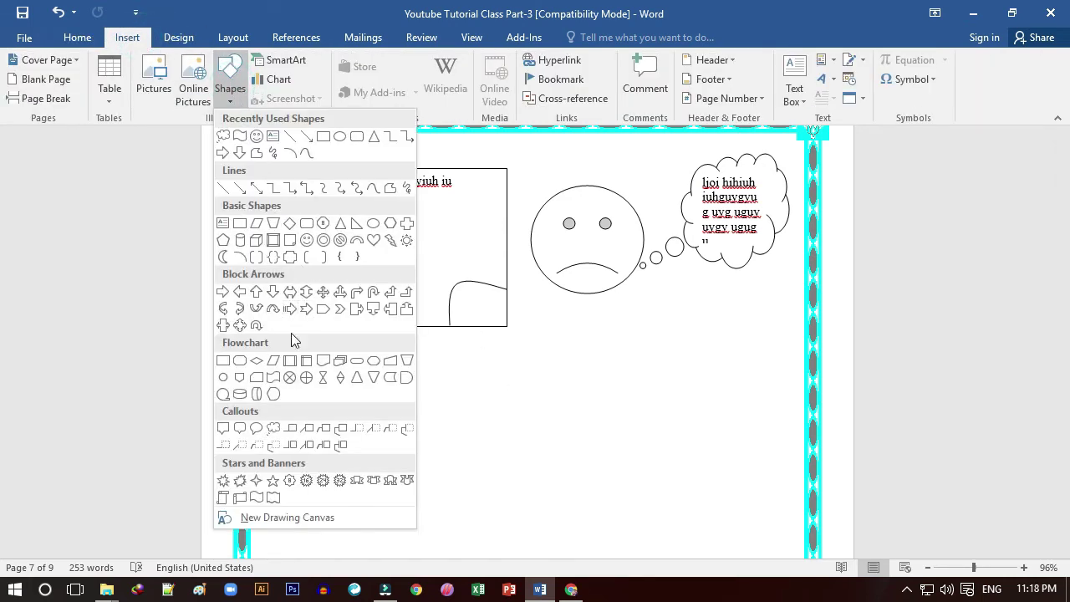
pyautogui.click(325, 485)
pyautogui.moveTo(410, 376); pyautogui.dragTo(568, 529)
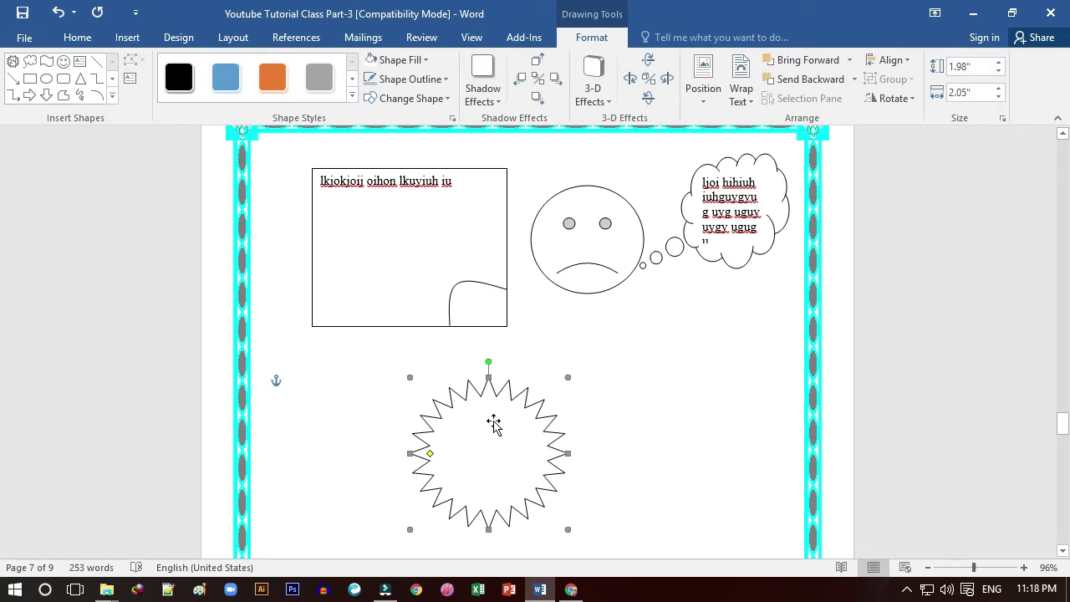
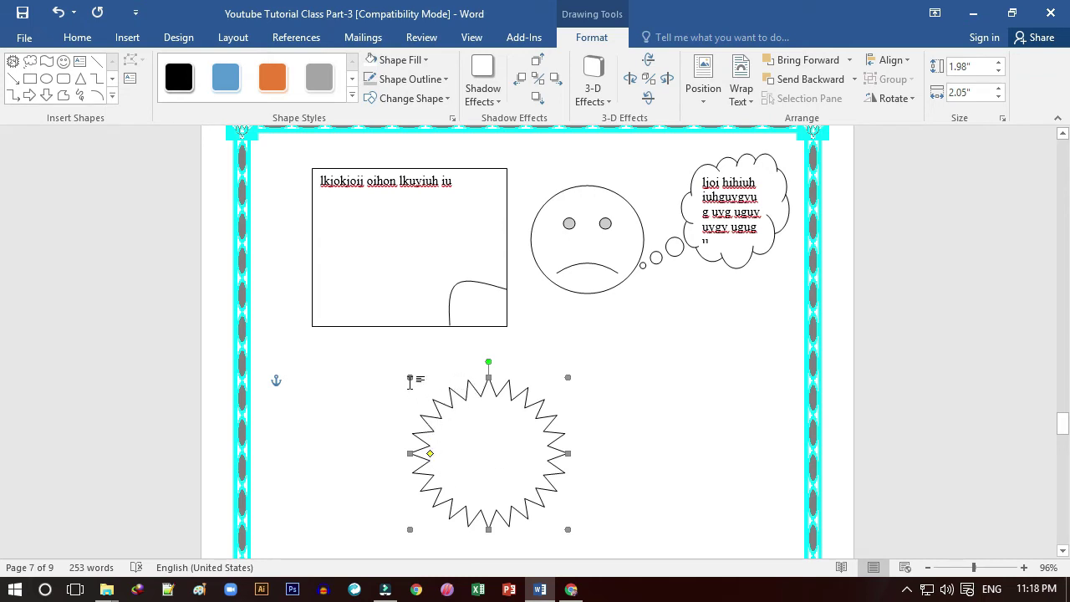
# Step: Drag the starburst's yellow handle inward for deeper, thinner points, then reselect the star
pyautogui.click(671, 398)
pyautogui.click(490, 447)
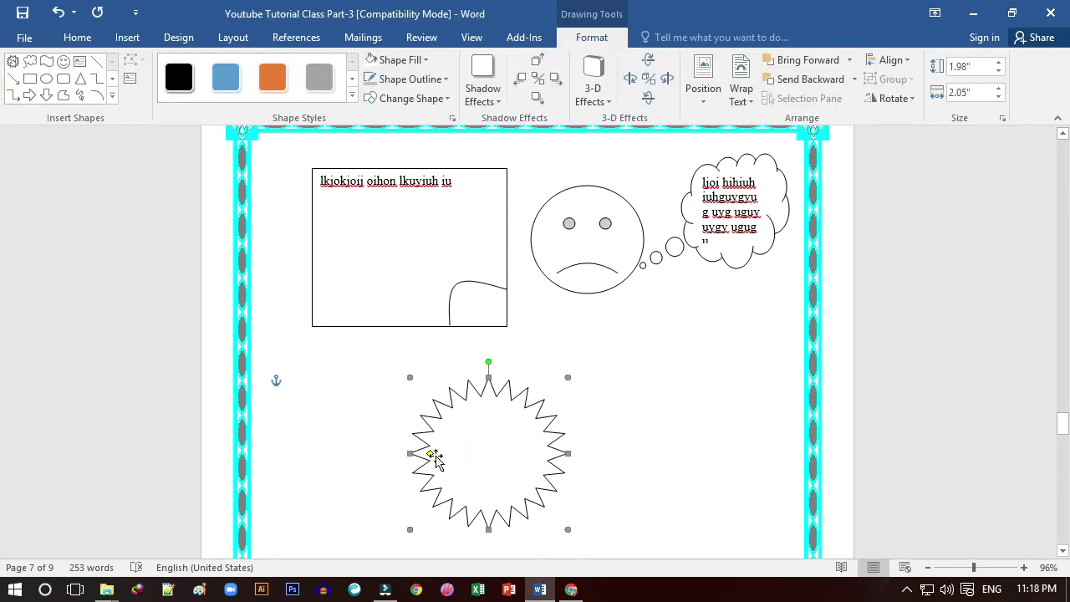
pyautogui.moveTo(429, 454); pyautogui.dragTo(453, 456)
pyautogui.moveTo(453, 455); pyautogui.dragTo(449, 454)
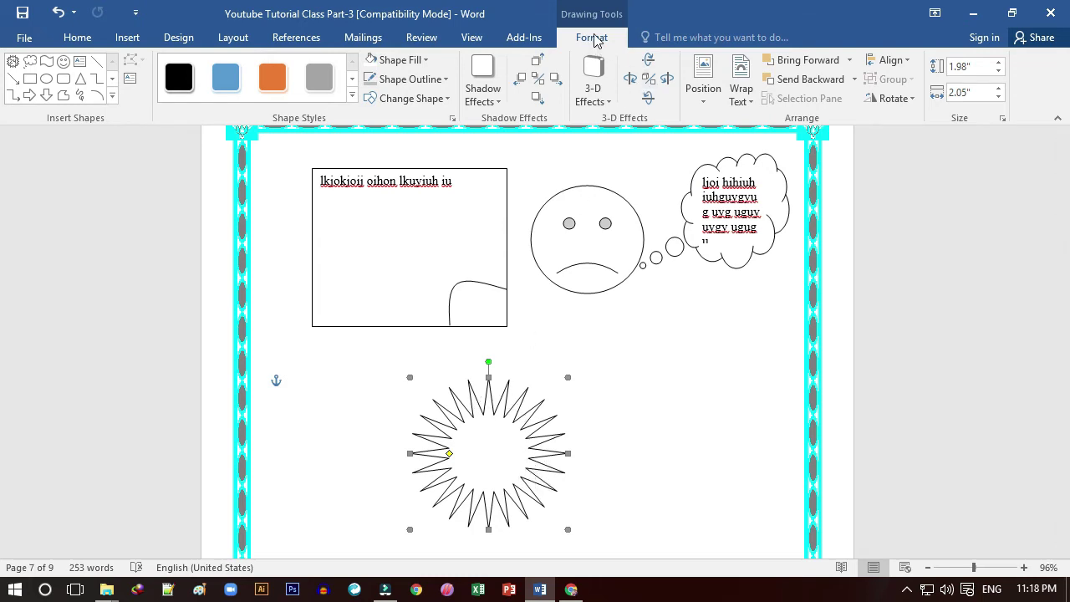
pyautogui.click(129, 37)
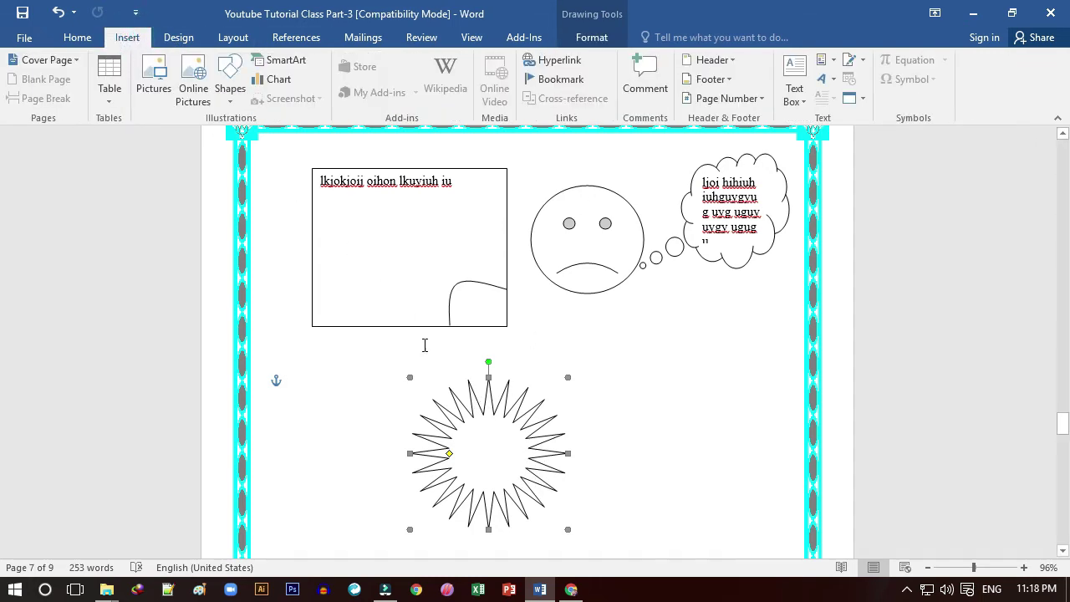
pyautogui.click(588, 39)
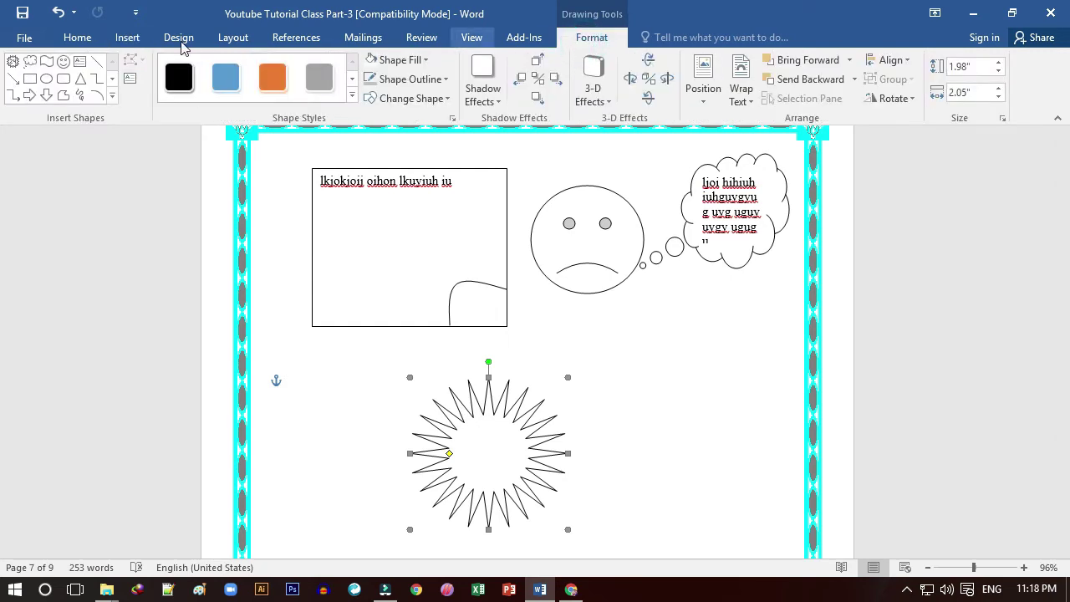
pyautogui.click(119, 39)
pyautogui.doubleClick(499, 461)
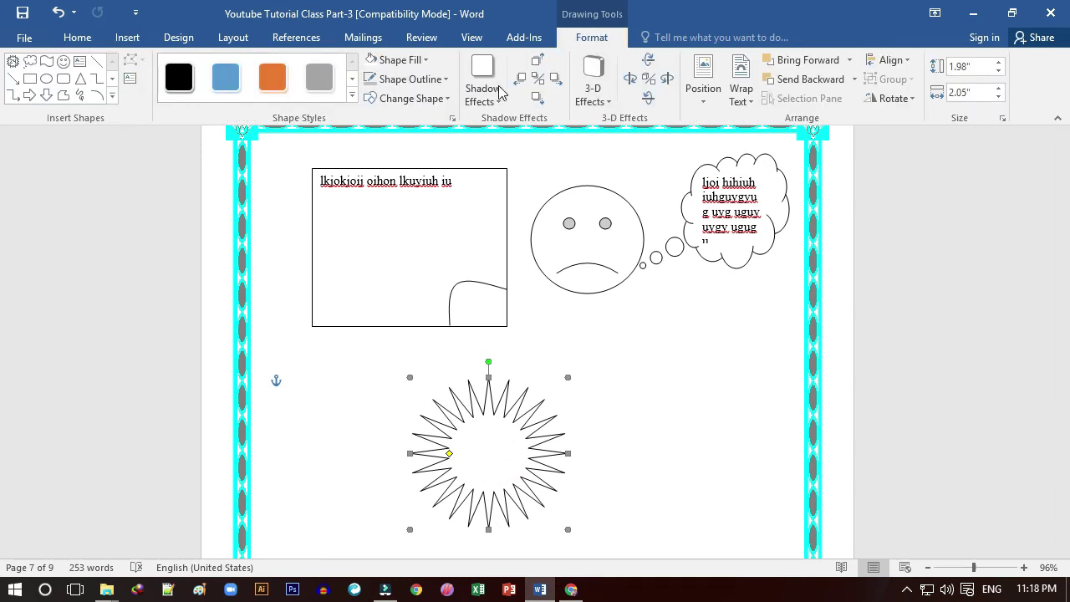
# Step: Fill the starburst with a custom deep pink chosen from More Fill Colors
pyautogui.click(416, 66)
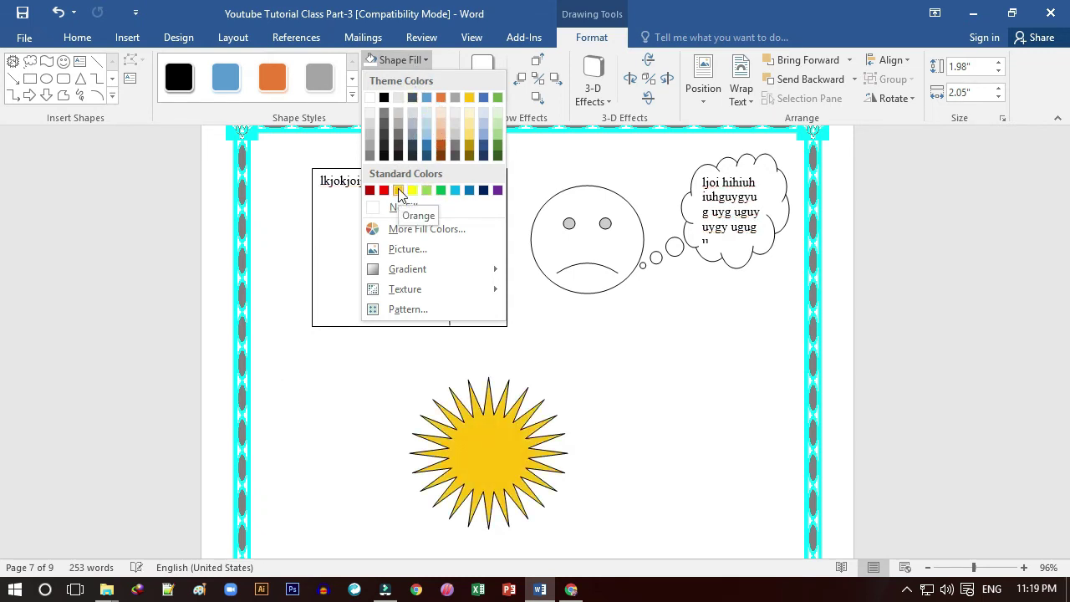
pyautogui.click(426, 231)
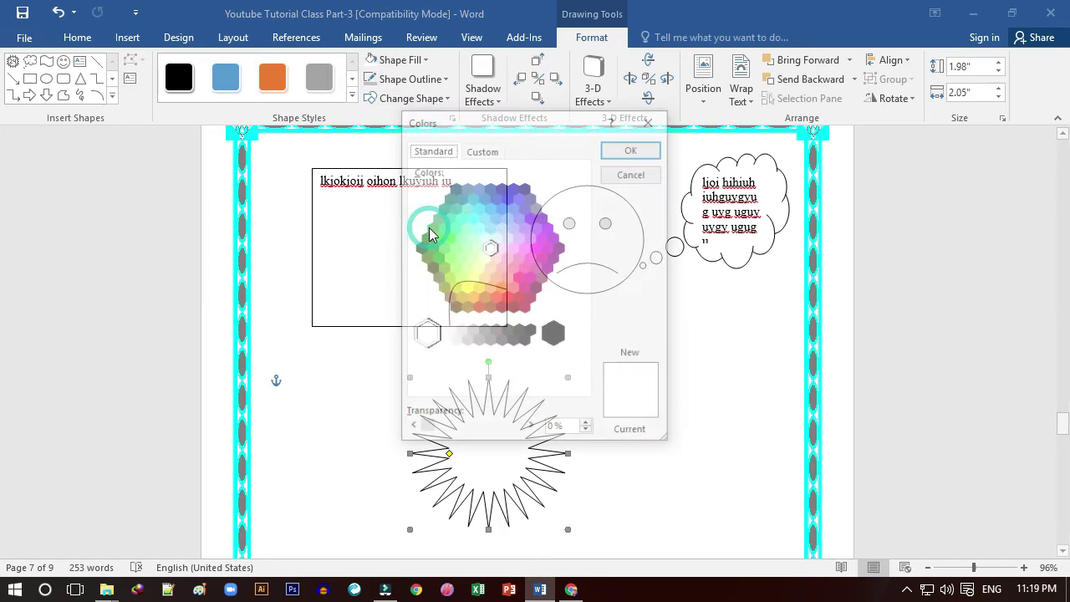
pyautogui.click(529, 266)
pyautogui.click(536, 248)
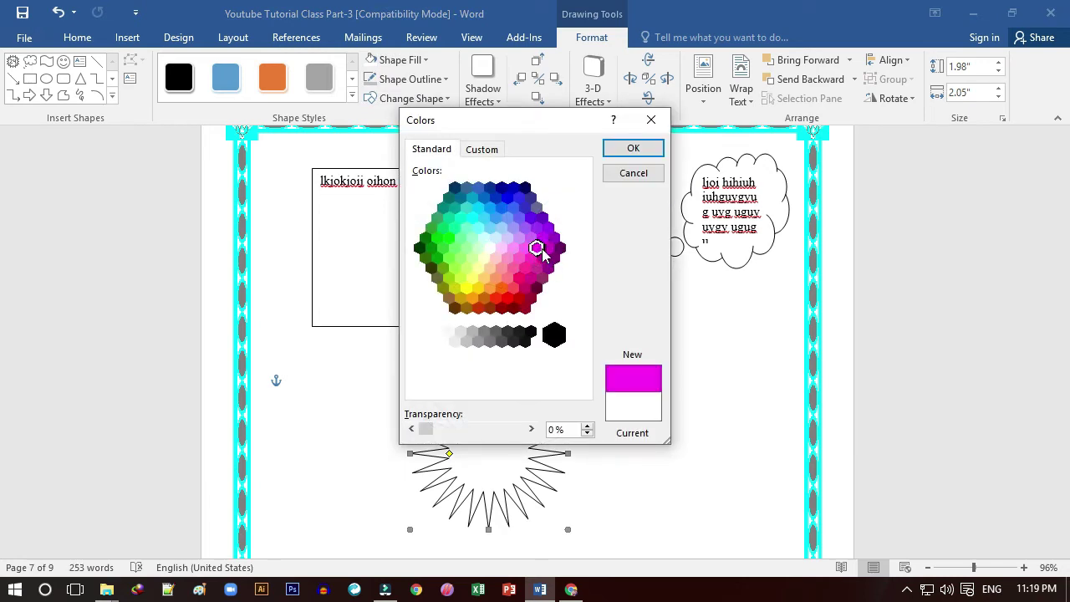
pyautogui.click(518, 257)
pyautogui.click(524, 267)
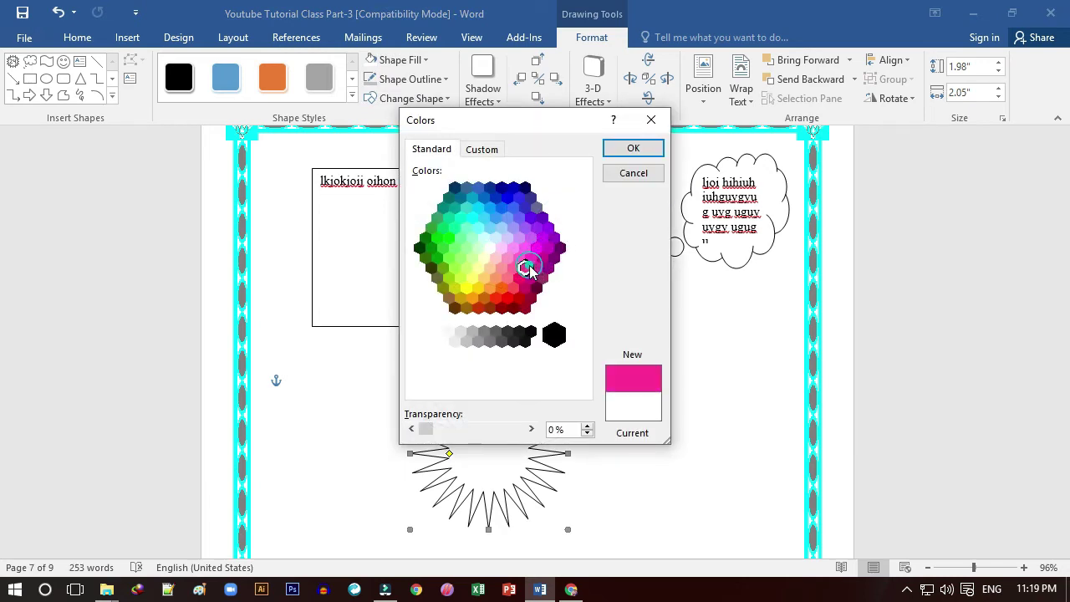
pyautogui.click(637, 149)
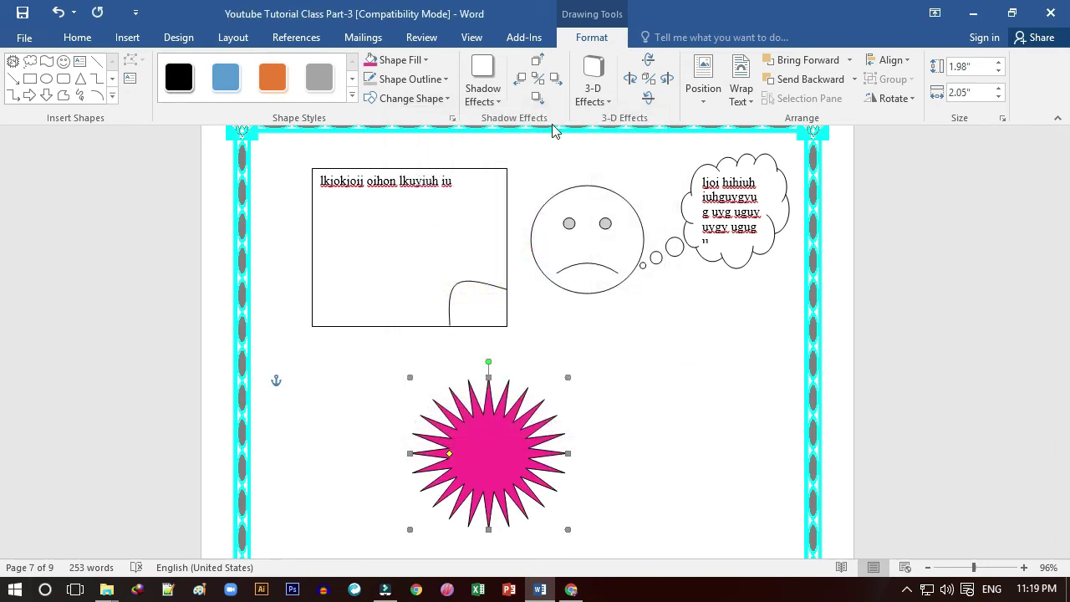
# Step: Give the starburst a 4½ pt light-blue outline
pyautogui.click(427, 84)
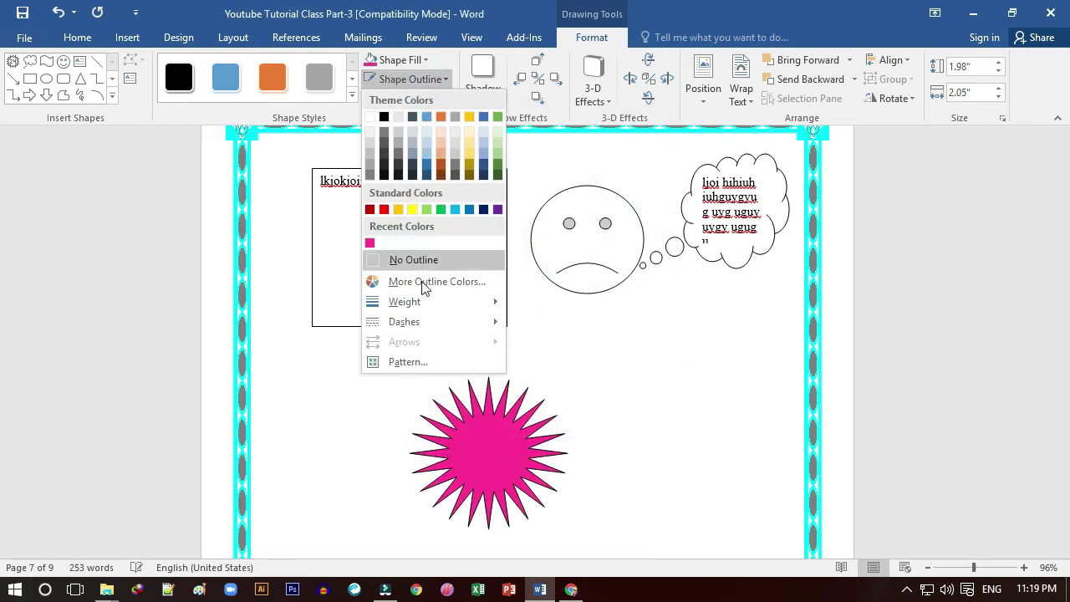
pyautogui.moveTo(444, 302)
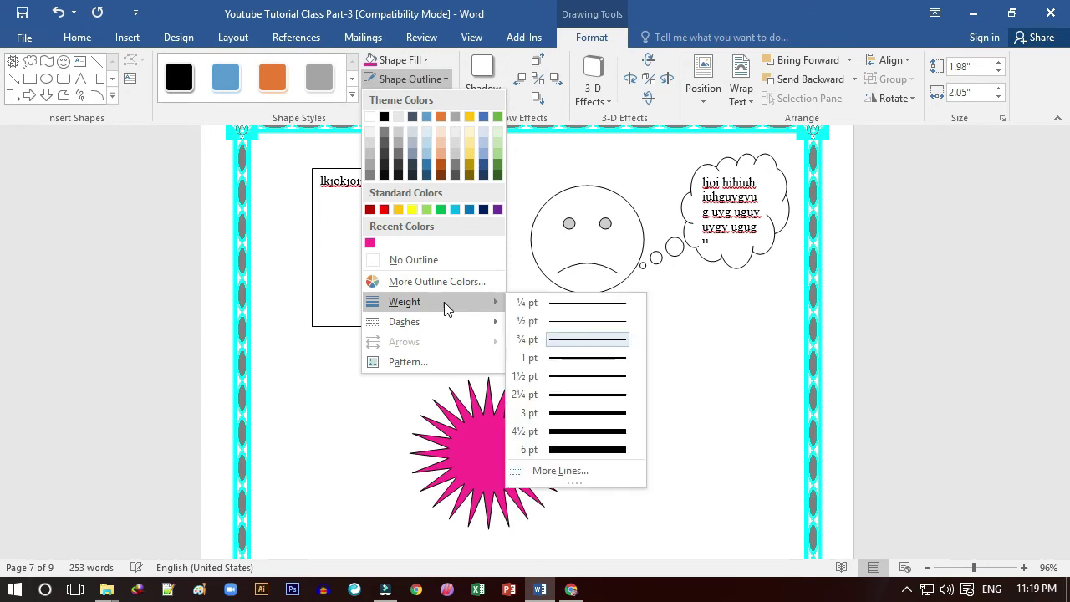
pyautogui.click(585, 429)
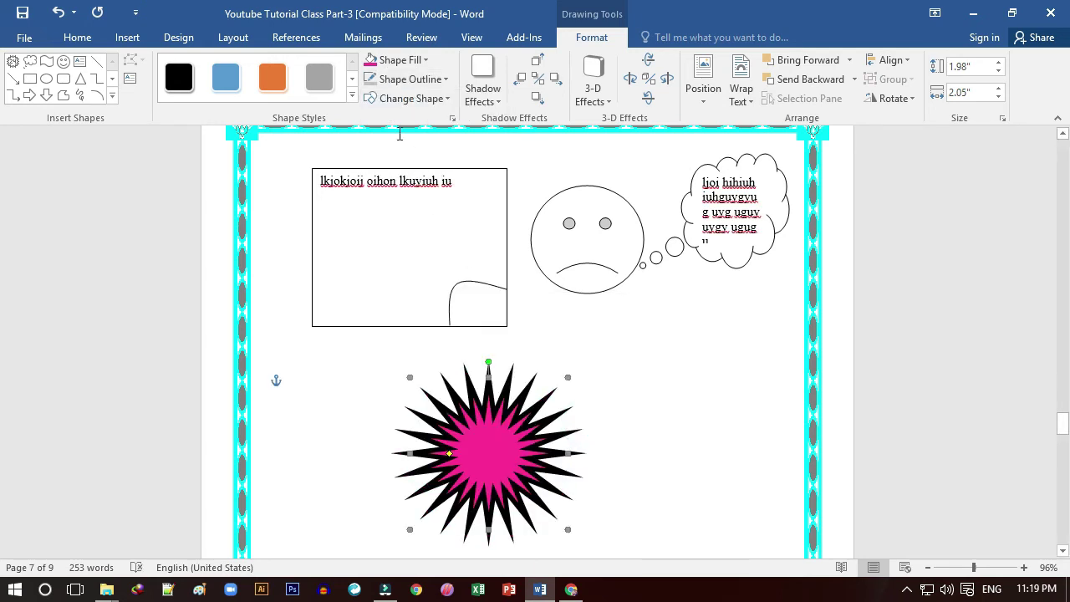
pyautogui.click(427, 83)
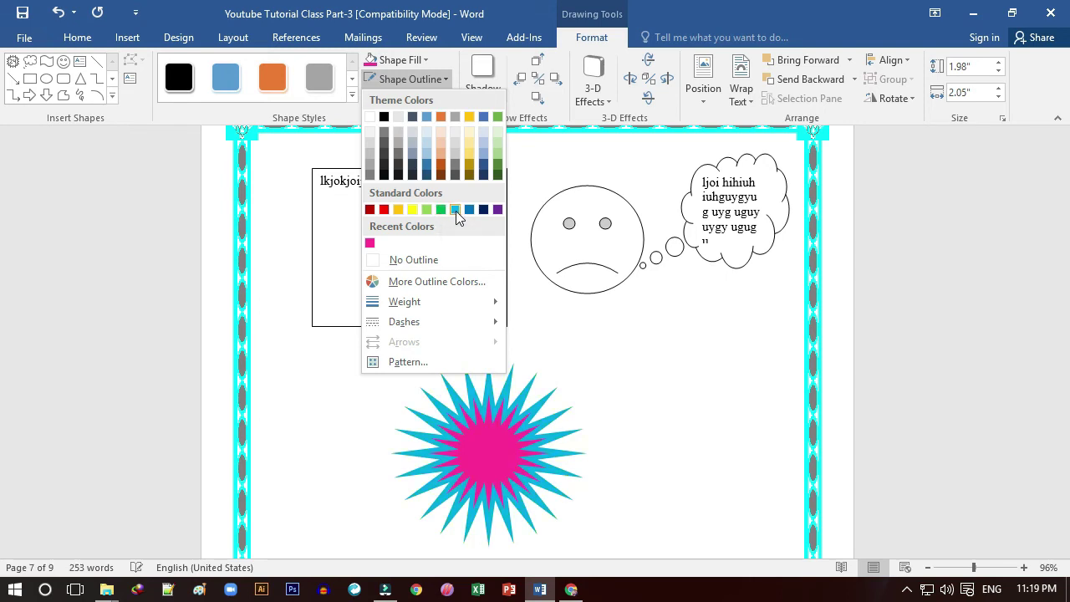
pyautogui.click(456, 210)
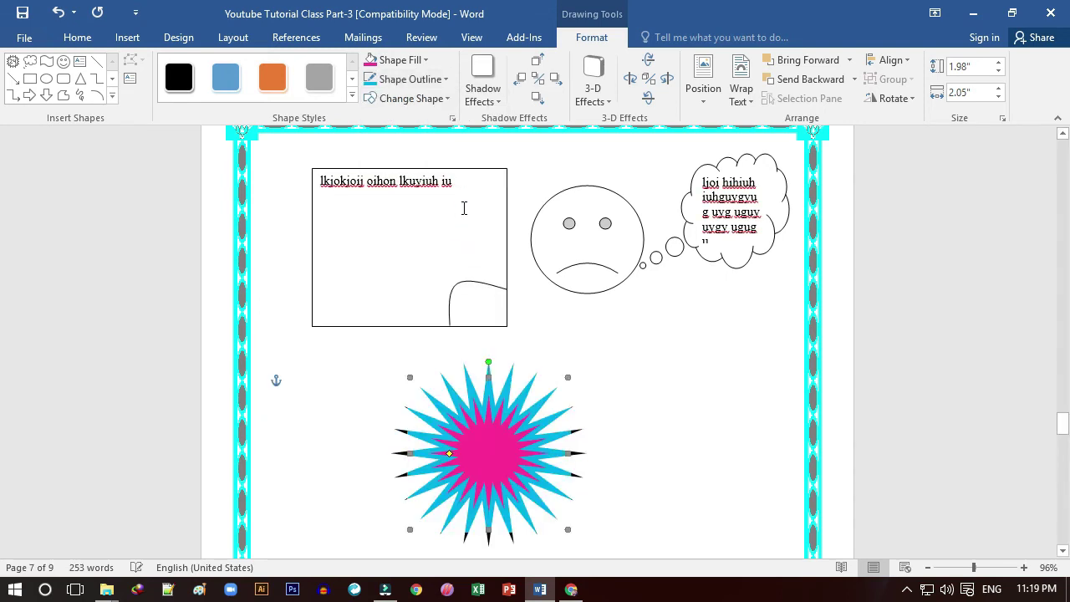
# Step: Move the starburst beneath the sad face and shorten its points to enlarge the pink centre
pyautogui.moveTo(649, 386); pyautogui.dragTo(646, 381)
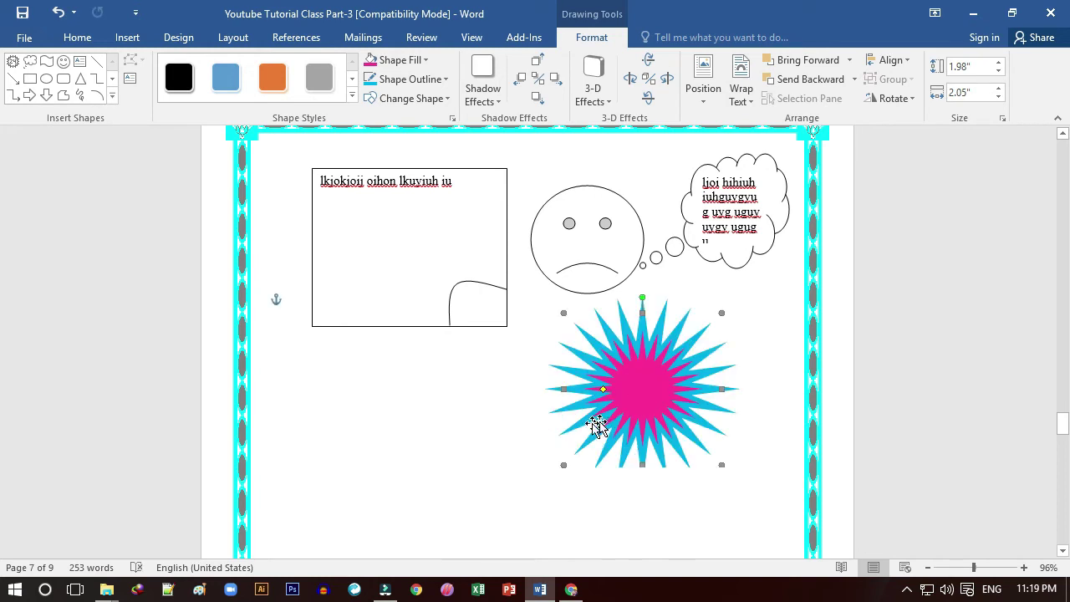
pyautogui.click(462, 434)
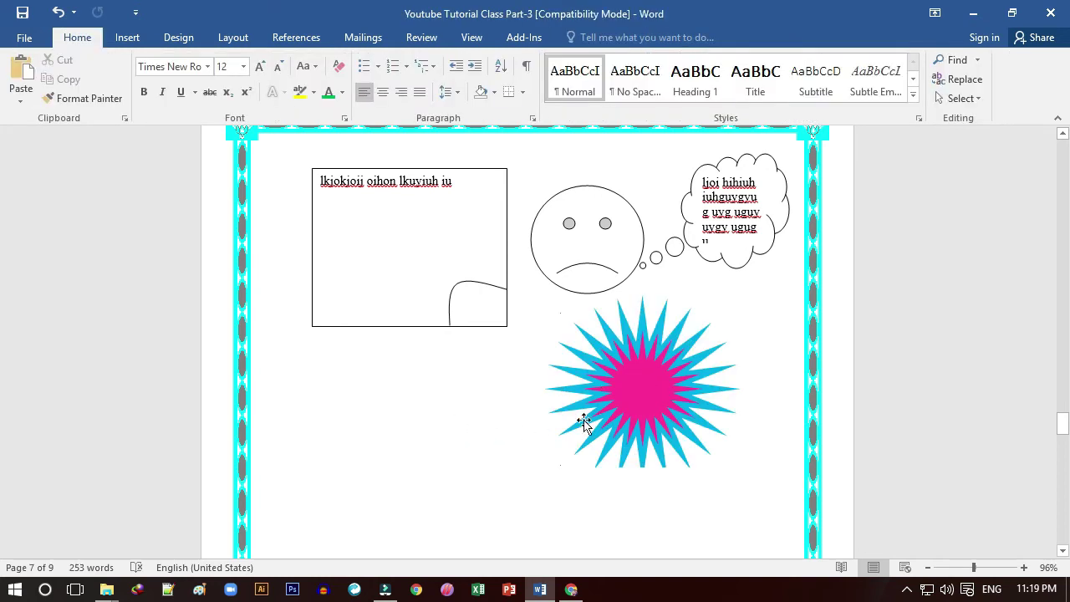
pyautogui.click(638, 390)
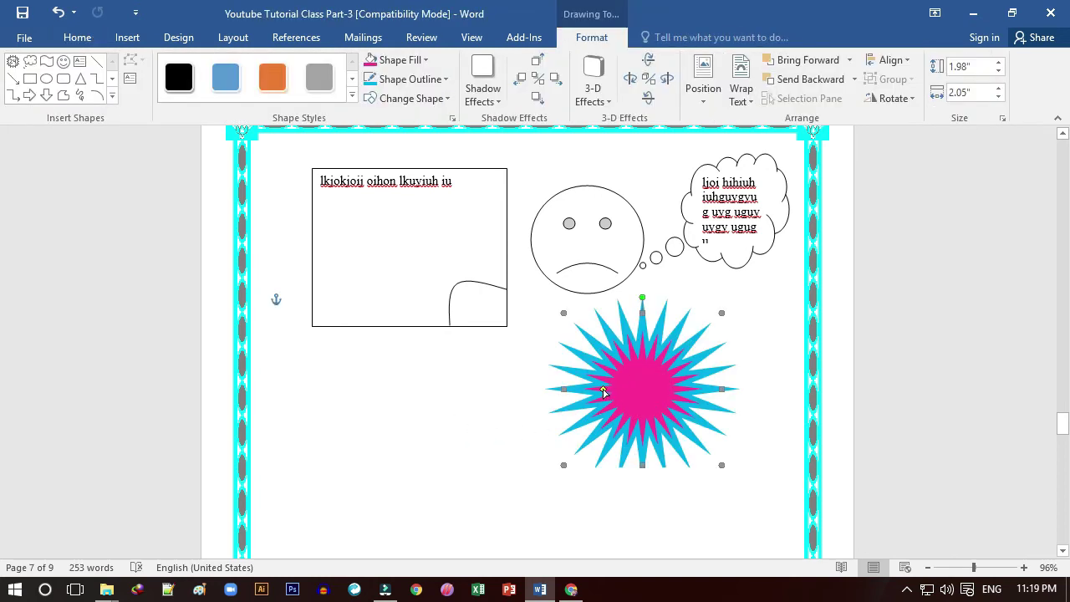
pyautogui.moveTo(604, 390)
pyautogui.mouseDown()
pyautogui.moveTo(587, 391)
pyautogui.moveTo(623, 390)
pyautogui.mouseUp()
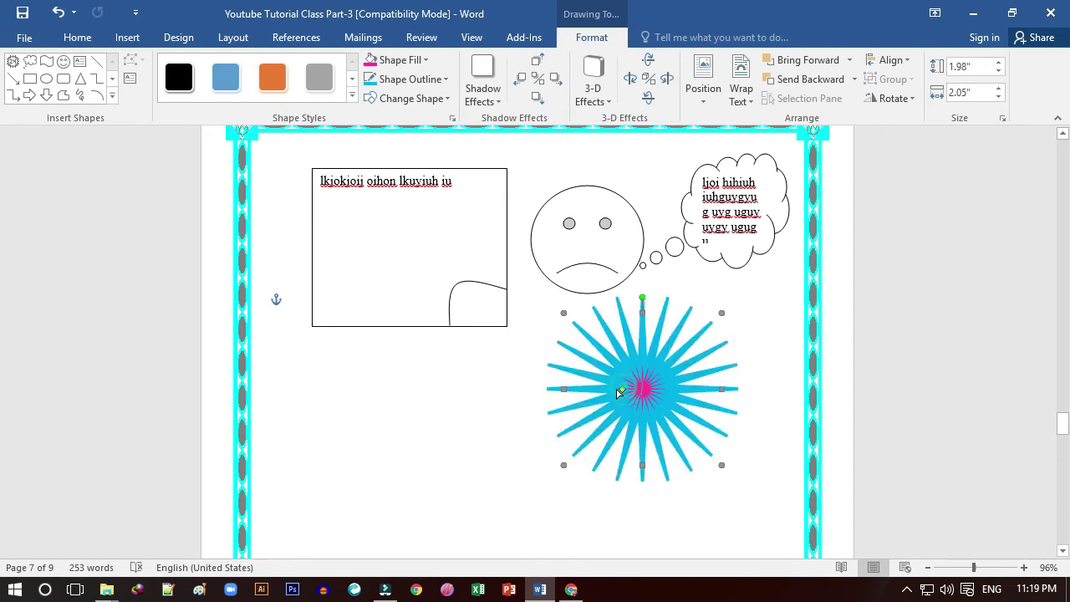
pyautogui.moveTo(624, 390); pyautogui.dragTo(601, 389)
pyautogui.click(539, 490)
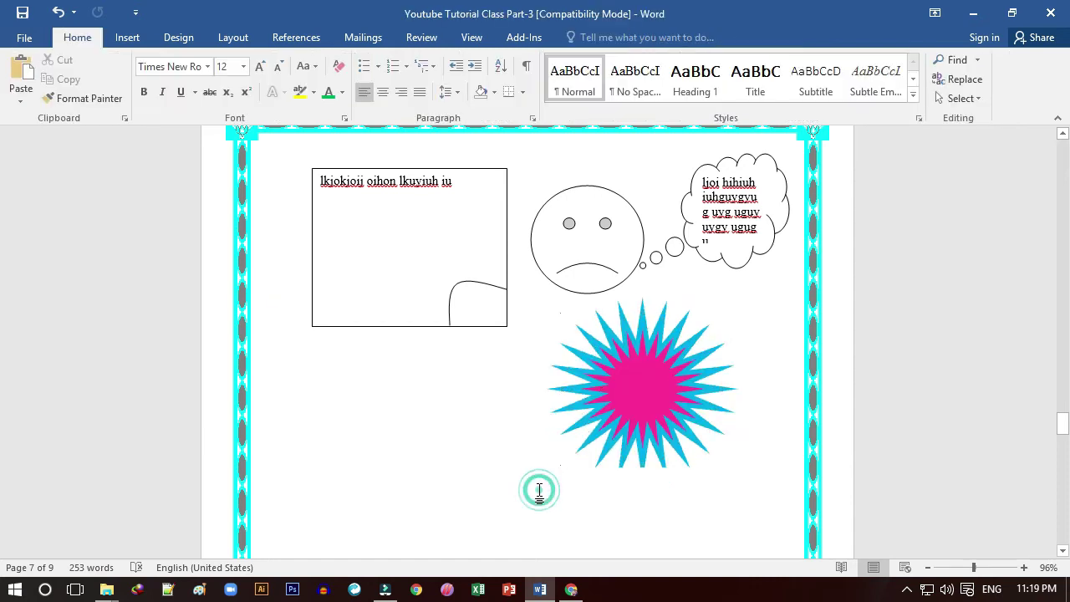
# Step: Stretch the starburst slightly taller using its bottom sizing handle
pyautogui.scroll(-2, 487, 365)
pyautogui.click(483, 456)
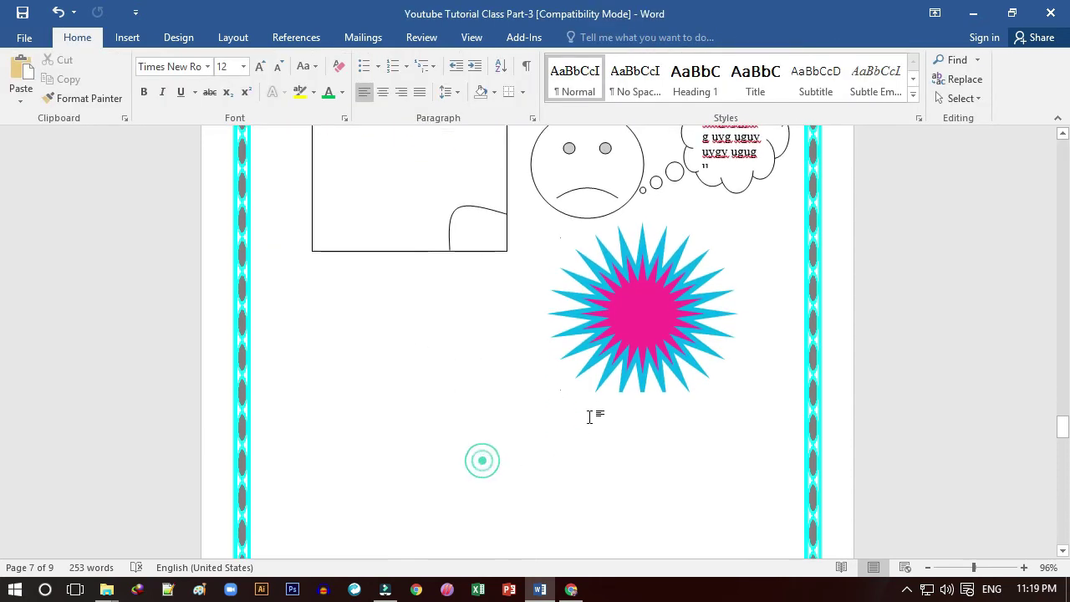
pyautogui.click(633, 352)
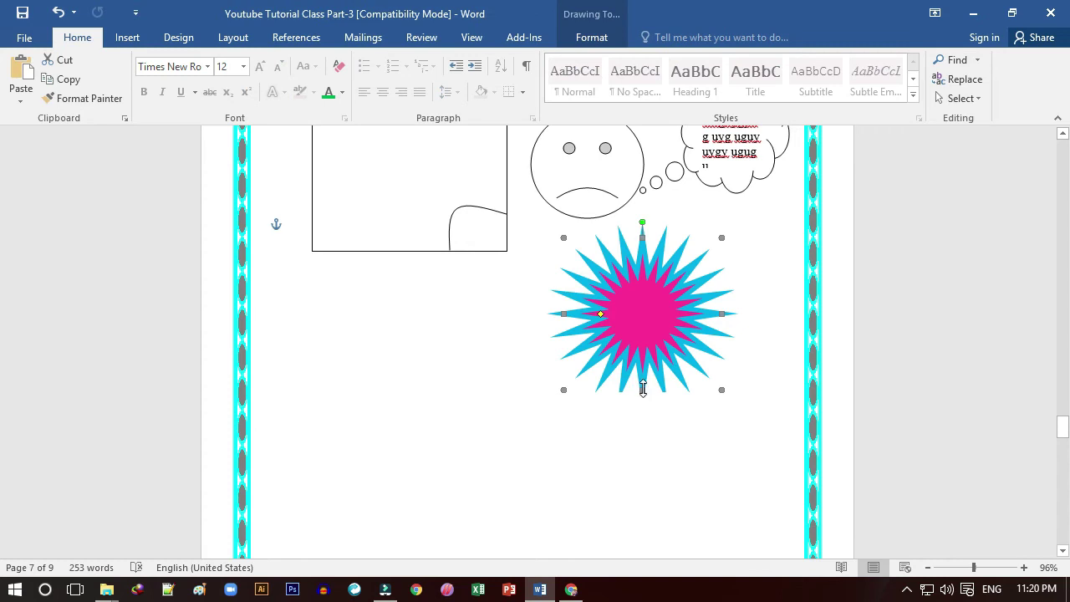
pyautogui.moveTo(642, 390); pyautogui.dragTo(642, 422)
pyautogui.click(466, 420)
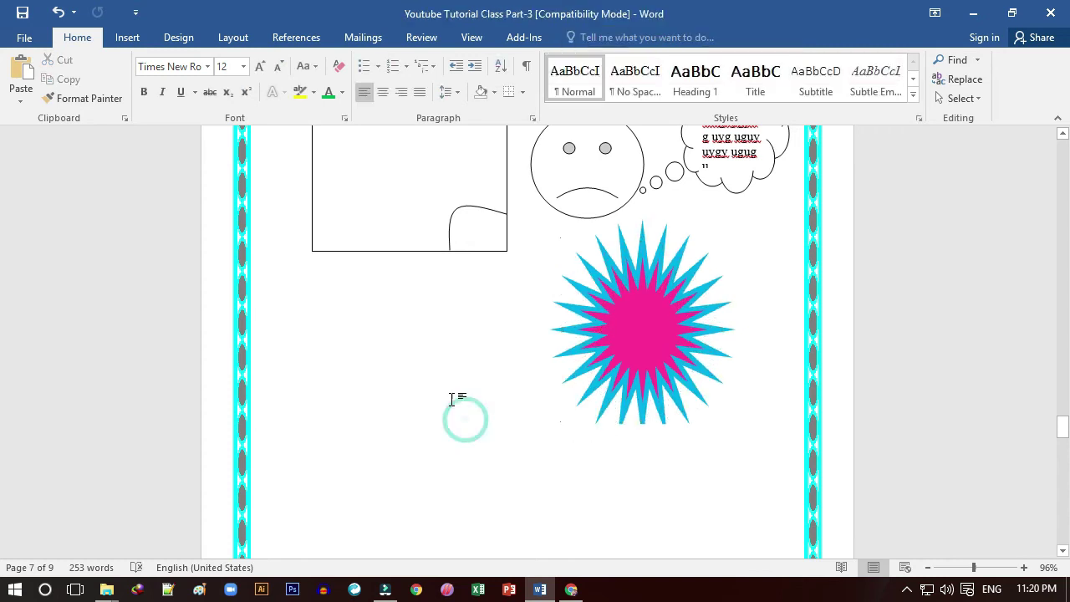
pyautogui.click(172, 37)
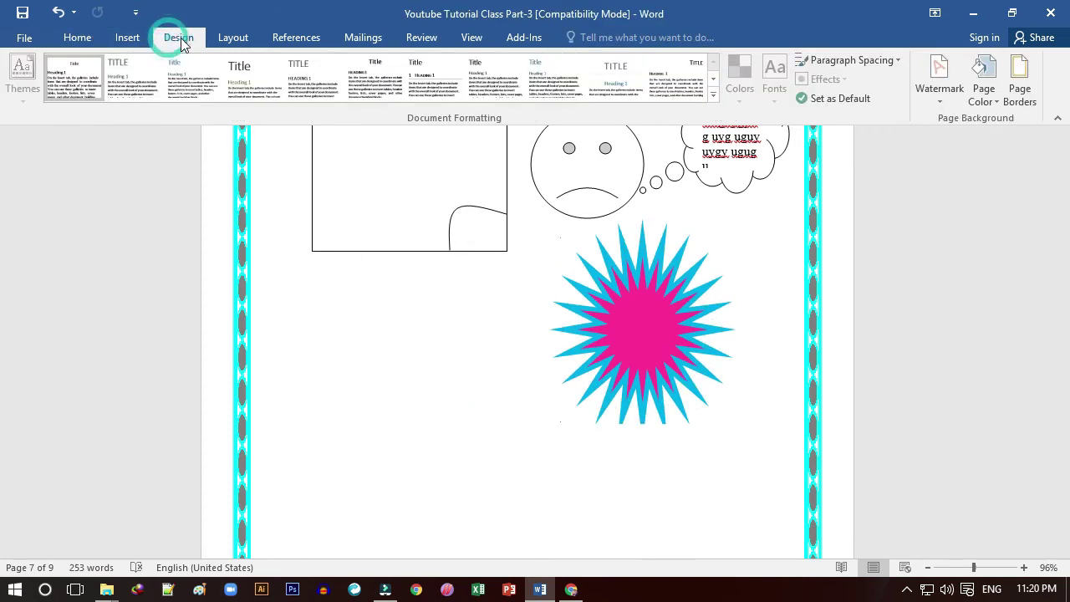
pyautogui.click(127, 38)
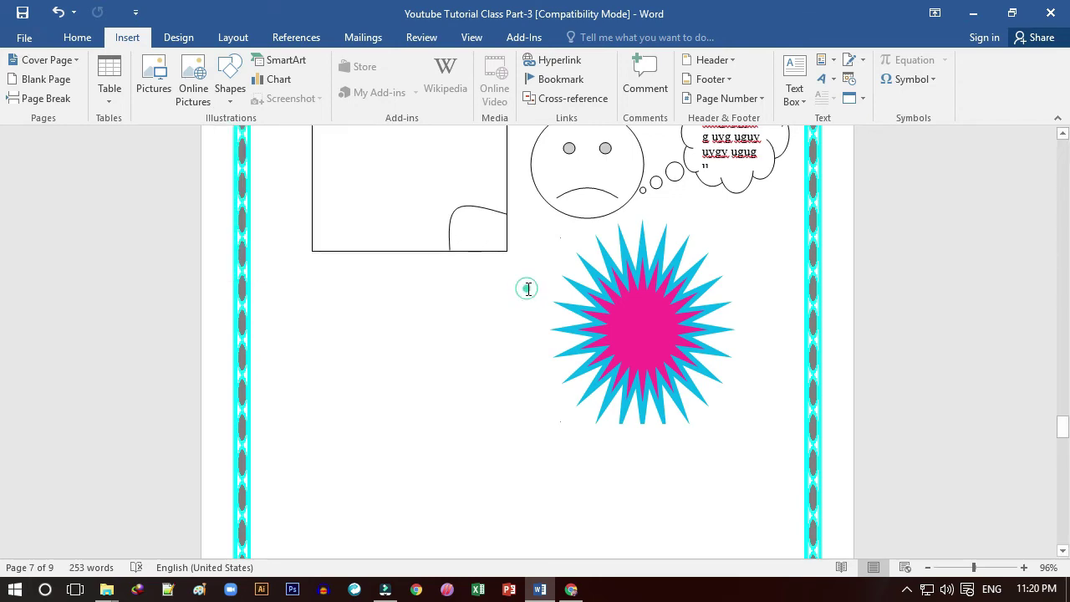
pyautogui.scroll(4, 526, 287)
pyautogui.scroll(4, 418, 313)
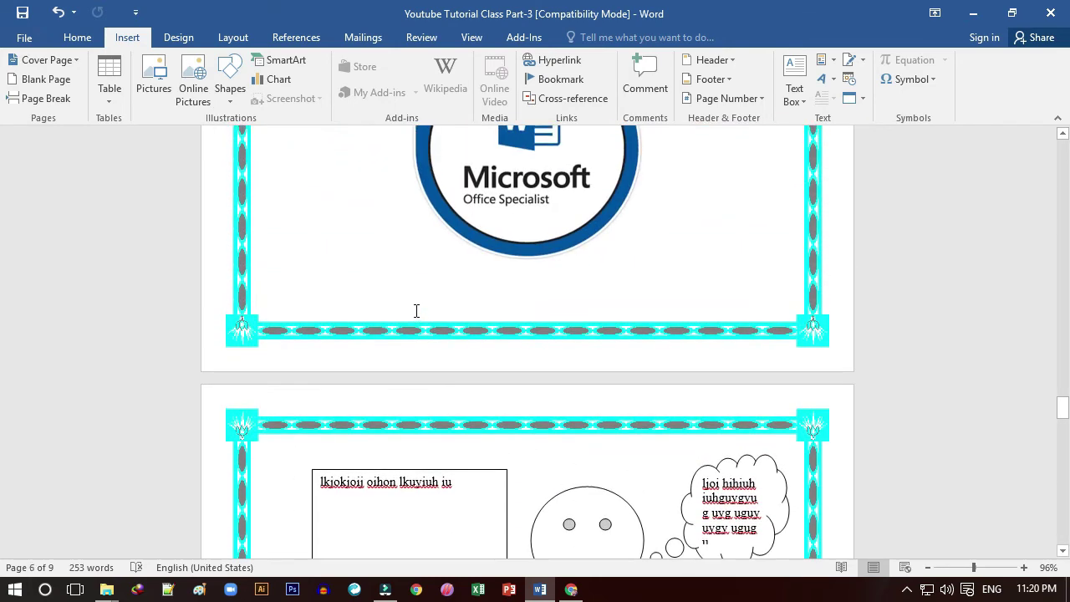
pyautogui.scroll(-5, 418, 308)
pyautogui.scroll(-5, 368, 346)
# Step: Complete the line below the starburst to read 'Masum's Tech' and select it
pyautogui.click(304, 360)
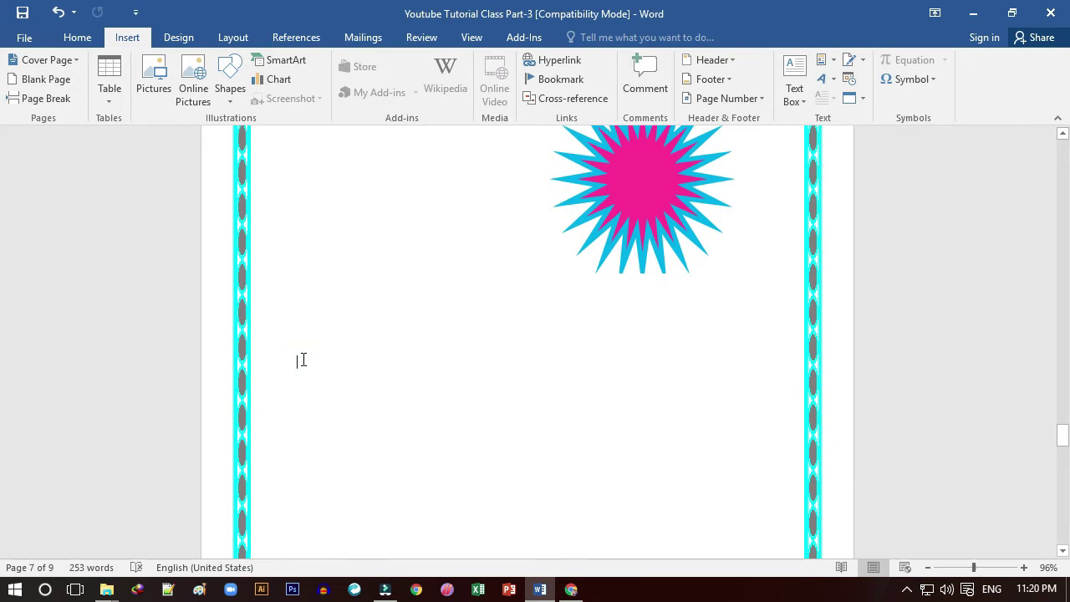
pyautogui.write('Masum')
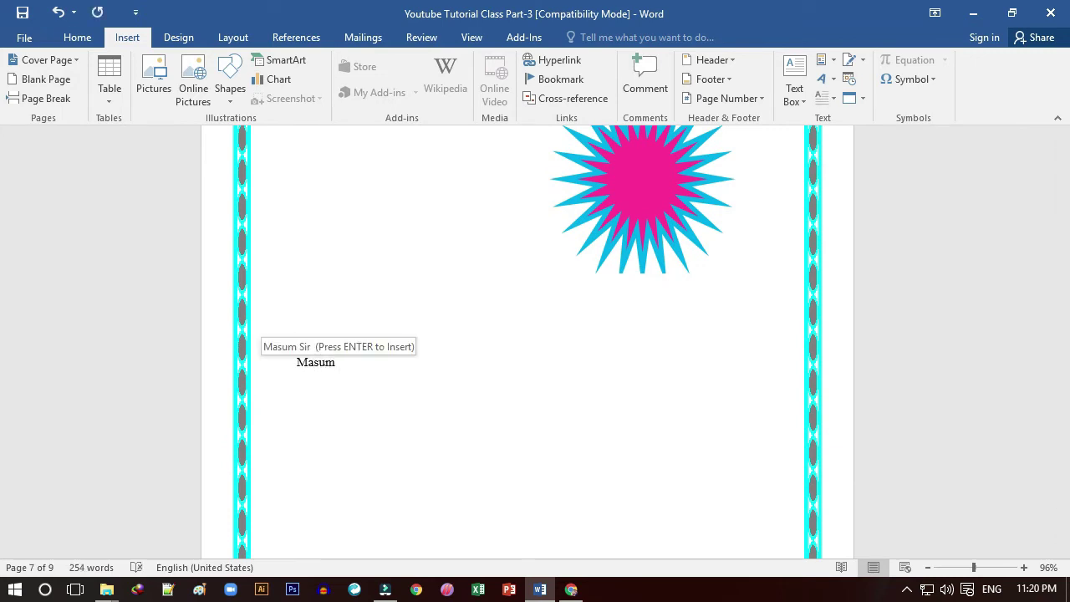
pyautogui.press('BackSpace')
pyautogui.write("'s")
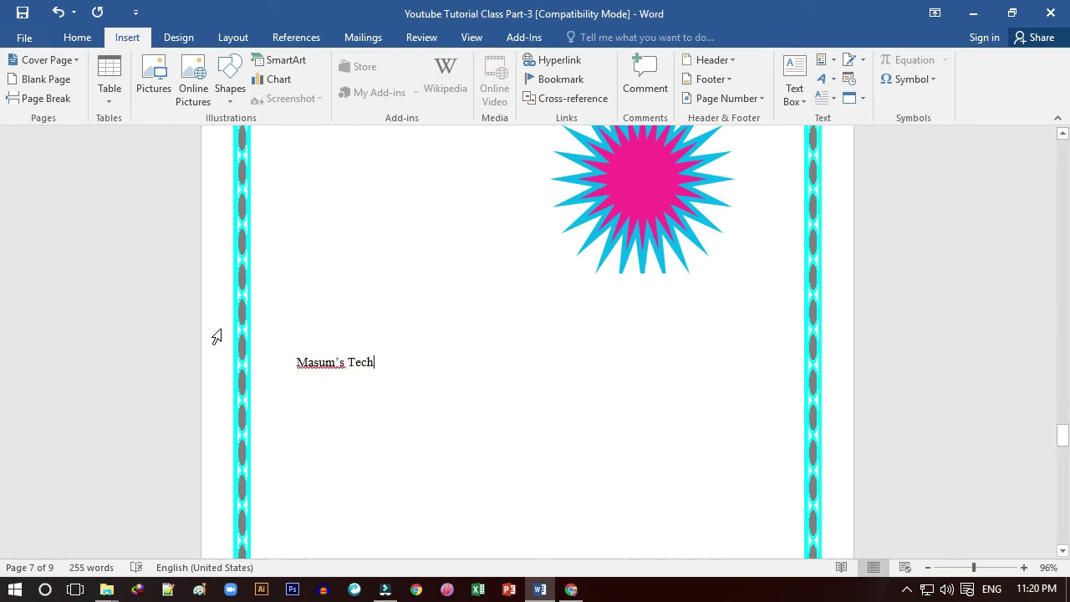
pyautogui.moveTo(300, 360); pyautogui.dragTo(368, 366)
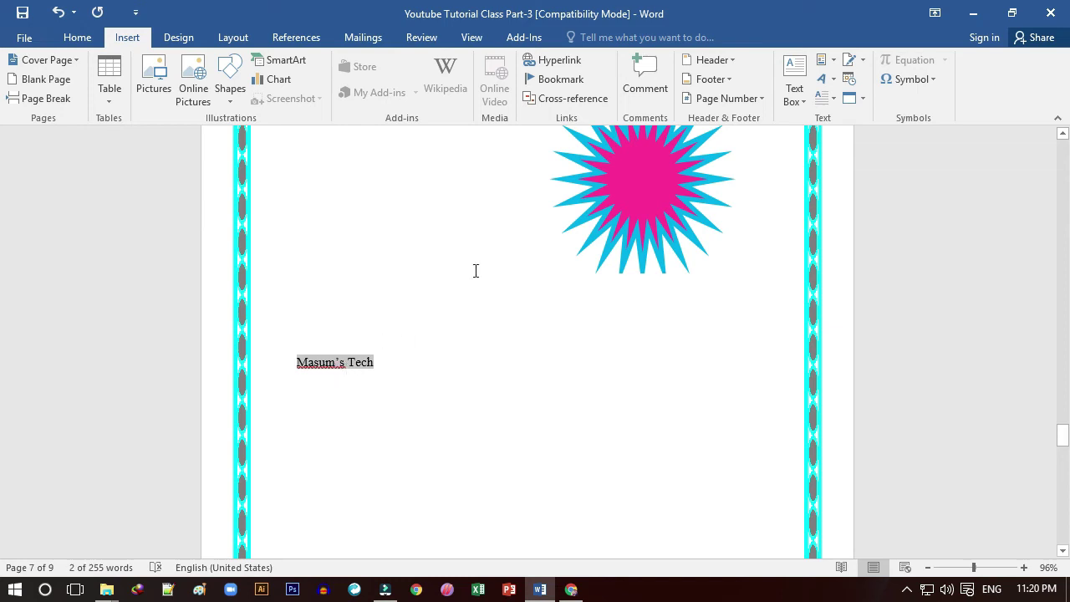
# Step: Hyperlink the 'Masum's Tech' text to the pasted YouTube channel address
pyautogui.click(556, 61)
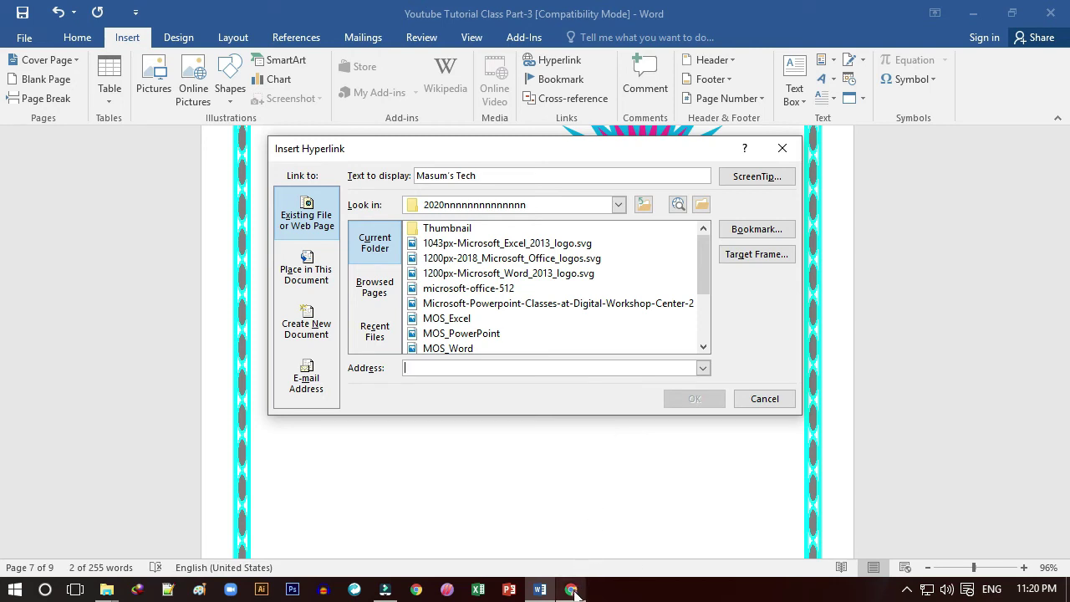
pyautogui.moveTo(571, 589)
pyautogui.click(464, 372)
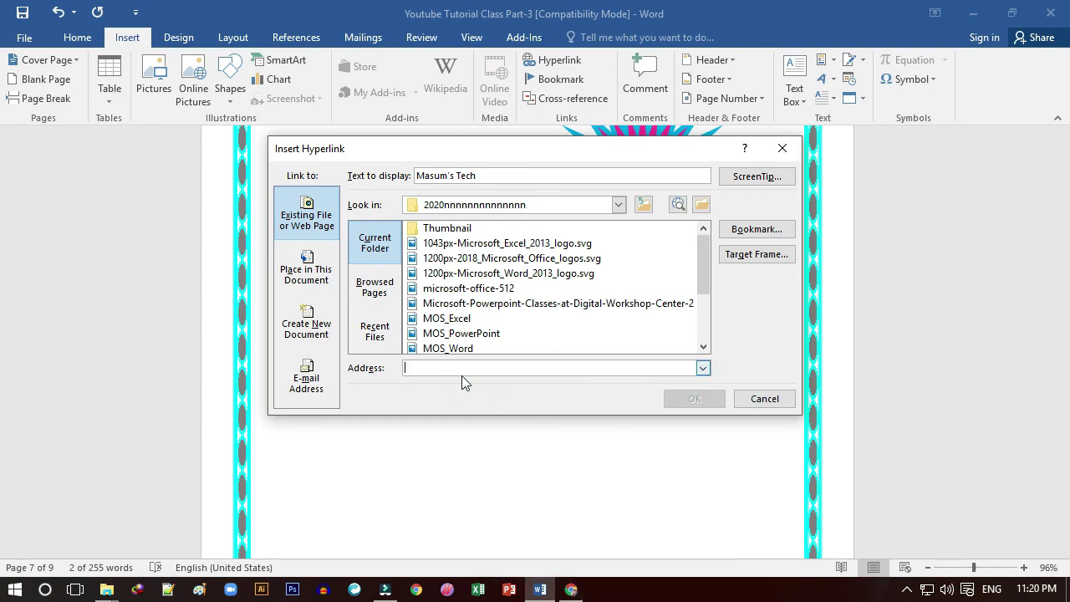
pyautogui.write('https://www.youtube.com/channel/UCLrxoLKIVgYZOmm_3zPi8Kw')
pyautogui.hotkey('ctrl', 'a')
pyautogui.press('BackSpace')
pyautogui.write('https://www.youtube.com/channel/UCLrxoLKIVgYZOmm_3zPi8Kw')
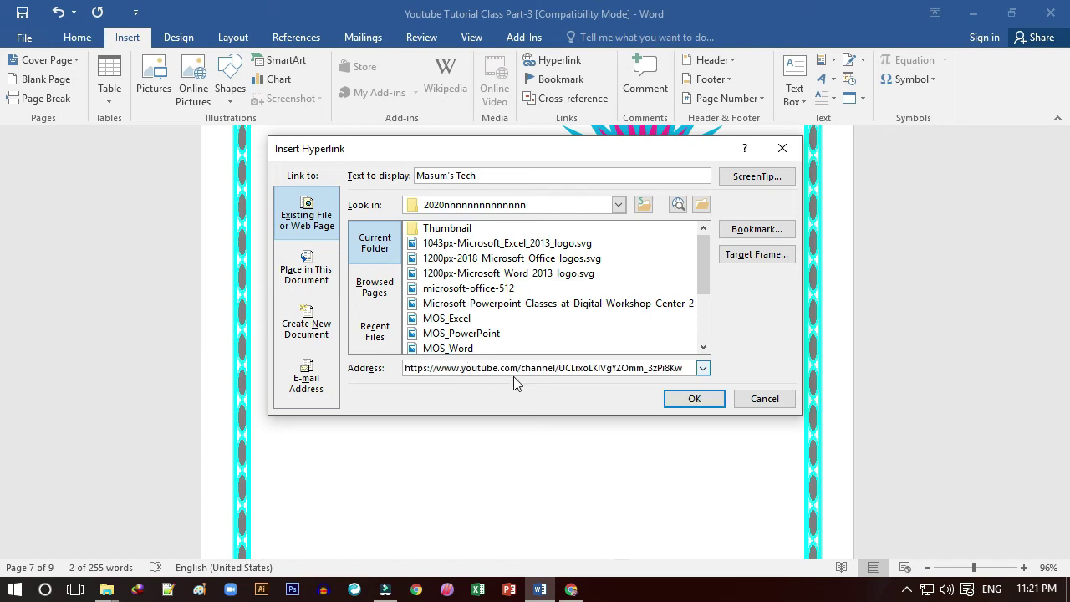
pyautogui.click(687, 401)
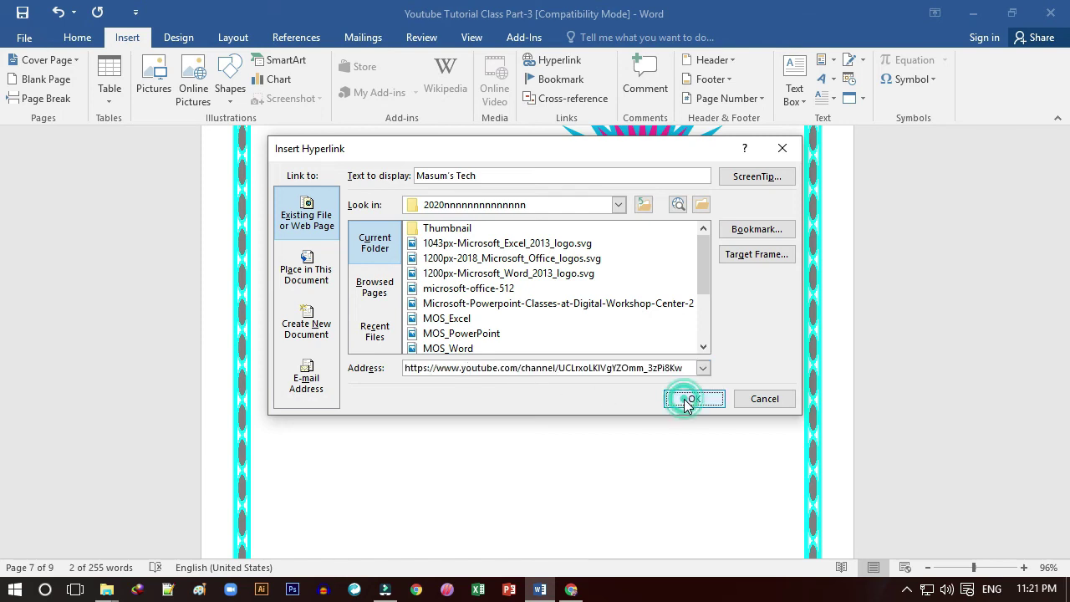
# Step: Check where the new Masum's Tech hyperlink points
pyautogui.click(557, 402)
pyautogui.click(321, 363)
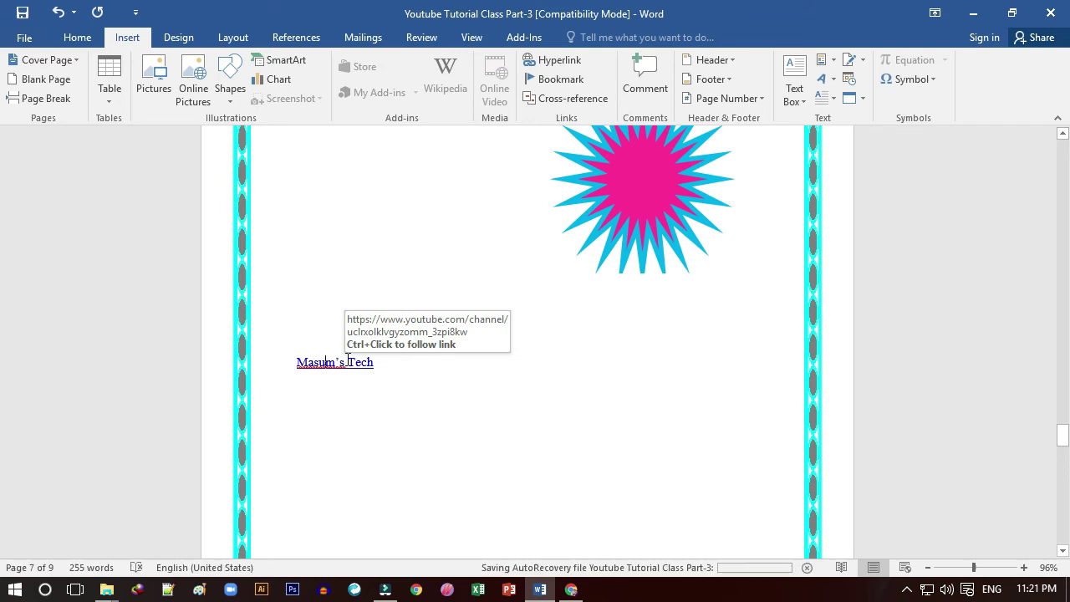
pyautogui.click(377, 370)
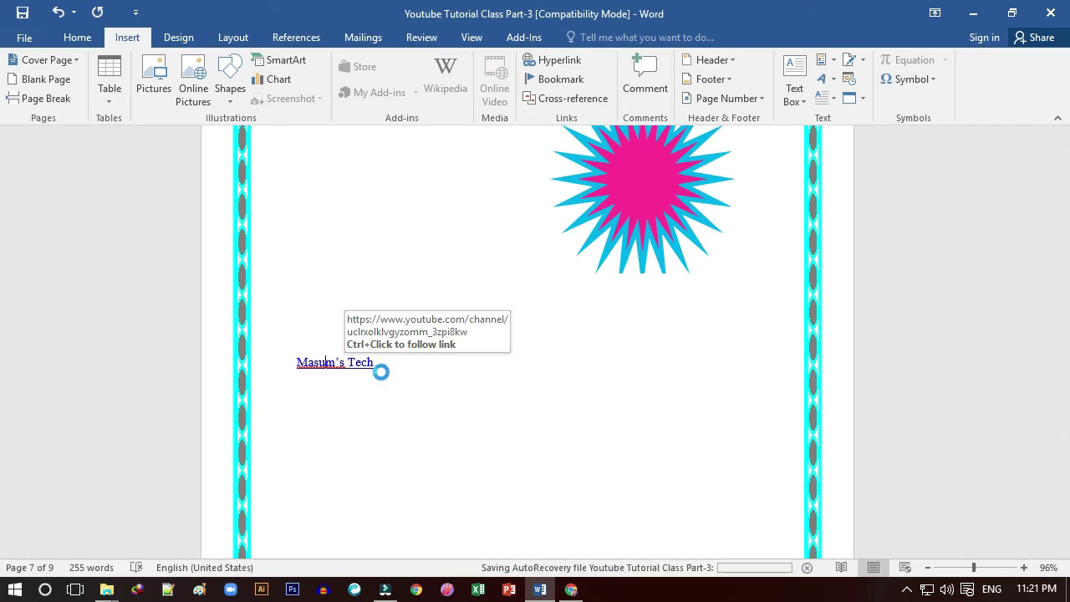
pyautogui.scroll(1, 395, 386)
# Step: Open the More Symbols dialog for the blank line above the link, resized and moved right
pyautogui.scroll(2, 394, 388)
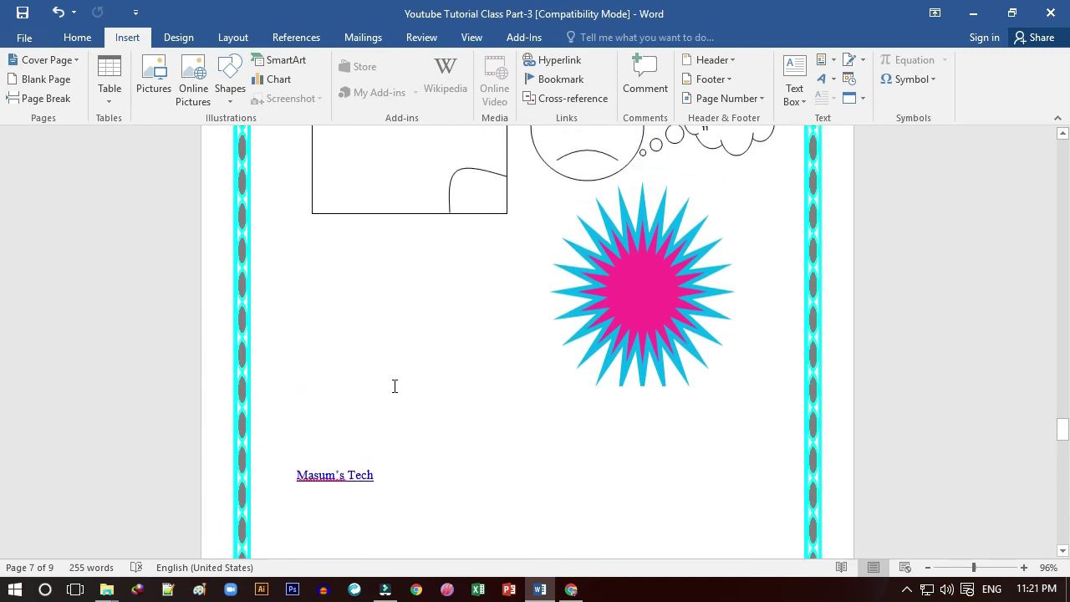
pyautogui.scroll(3, 392, 387)
pyautogui.scroll(-3, 365, 387)
pyautogui.click(352, 361)
pyautogui.click(919, 82)
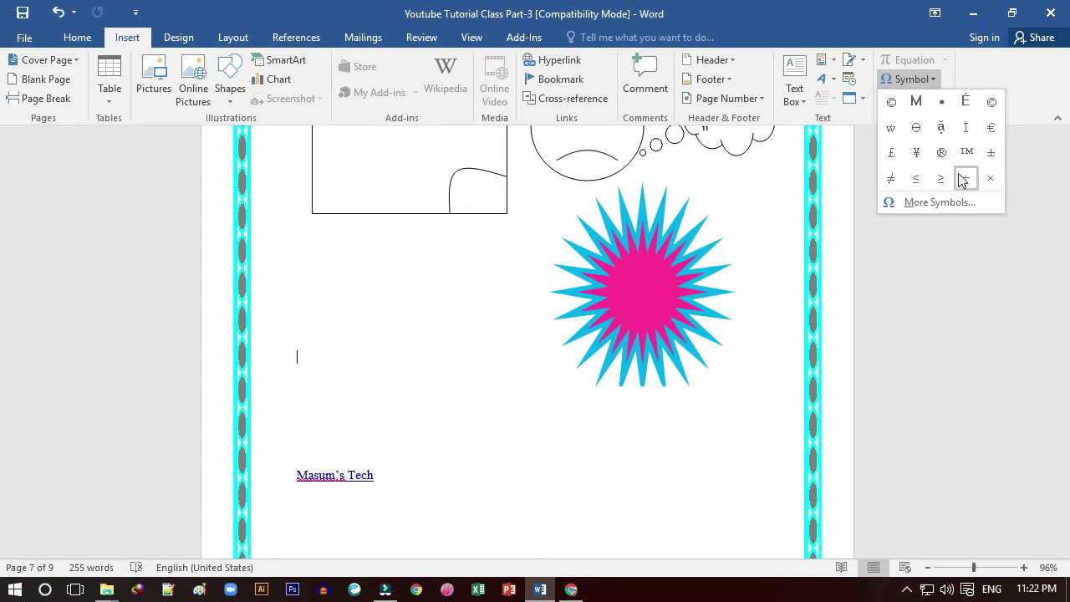
pyautogui.click(923, 204)
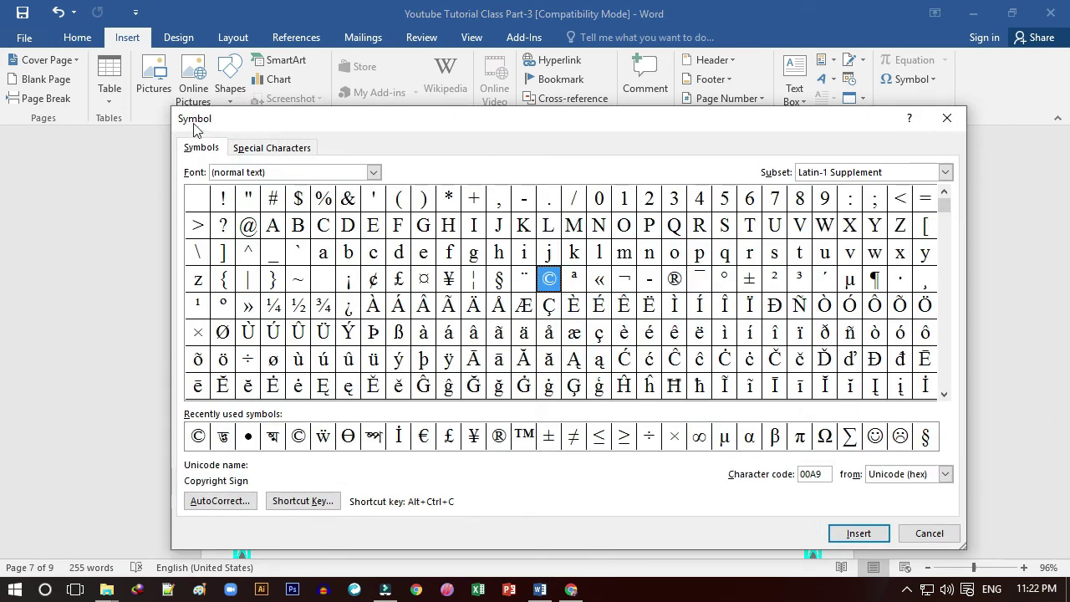
pyautogui.moveTo(173, 110)
pyautogui.mouseDown()
pyautogui.moveTo(419, 49)
pyautogui.moveTo(395, 20)
pyautogui.mouseUp()
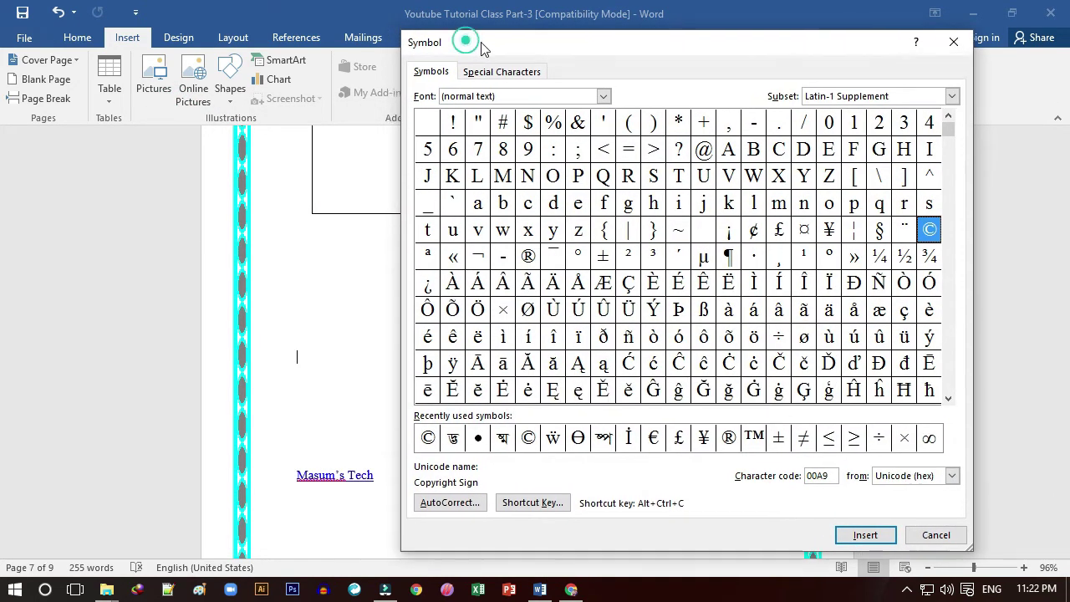
pyautogui.moveTo(466, 36); pyautogui.dragTo(562, 48)
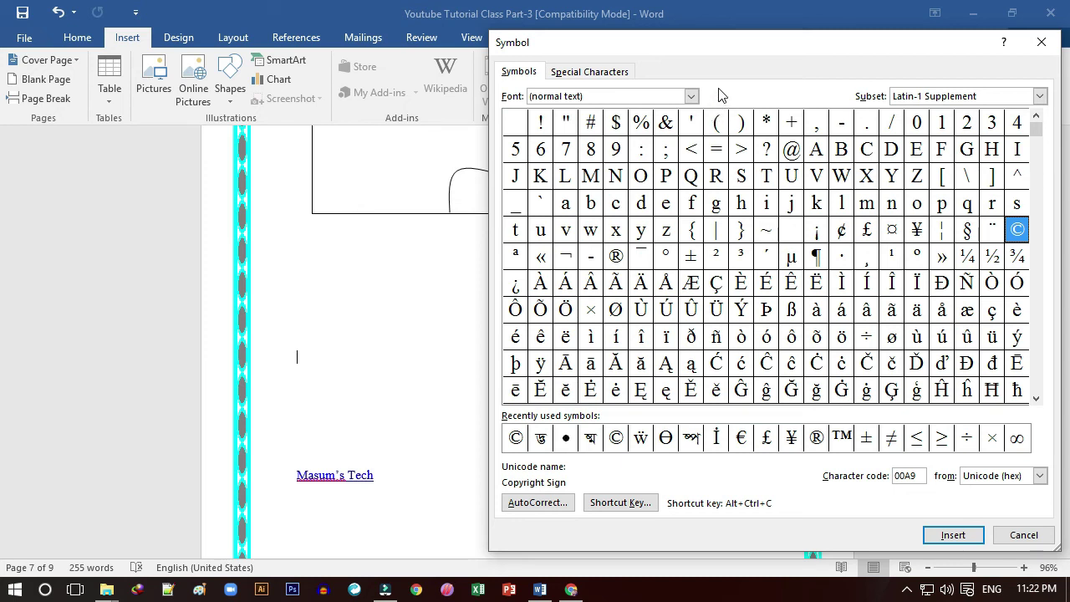
# Step: Browse the symbol fonts, previewing the Alan font's characters such as capital O
pyautogui.click(691, 96)
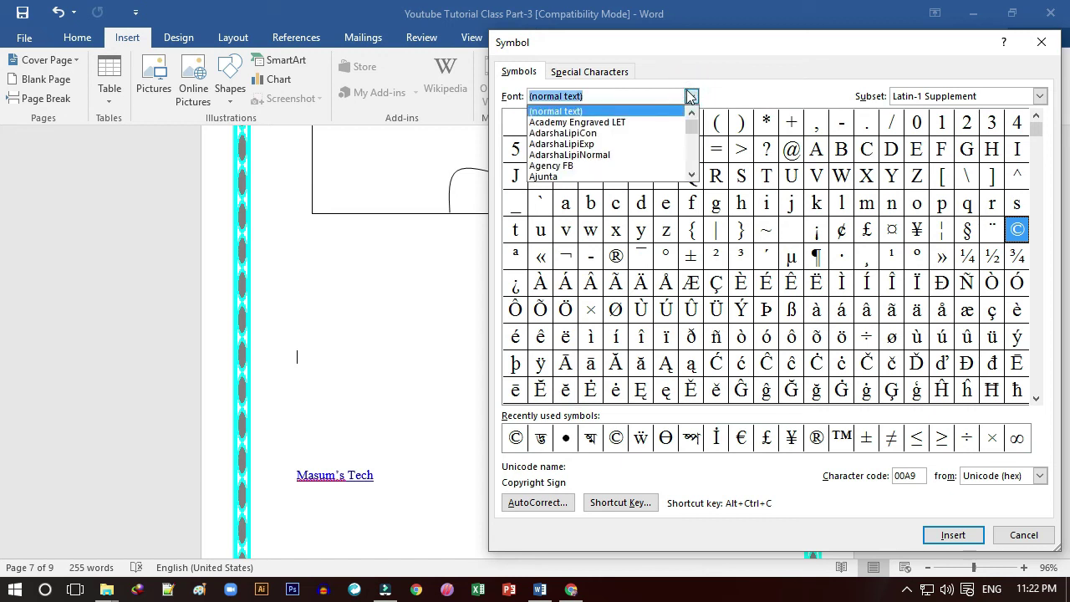
pyautogui.click(692, 174)
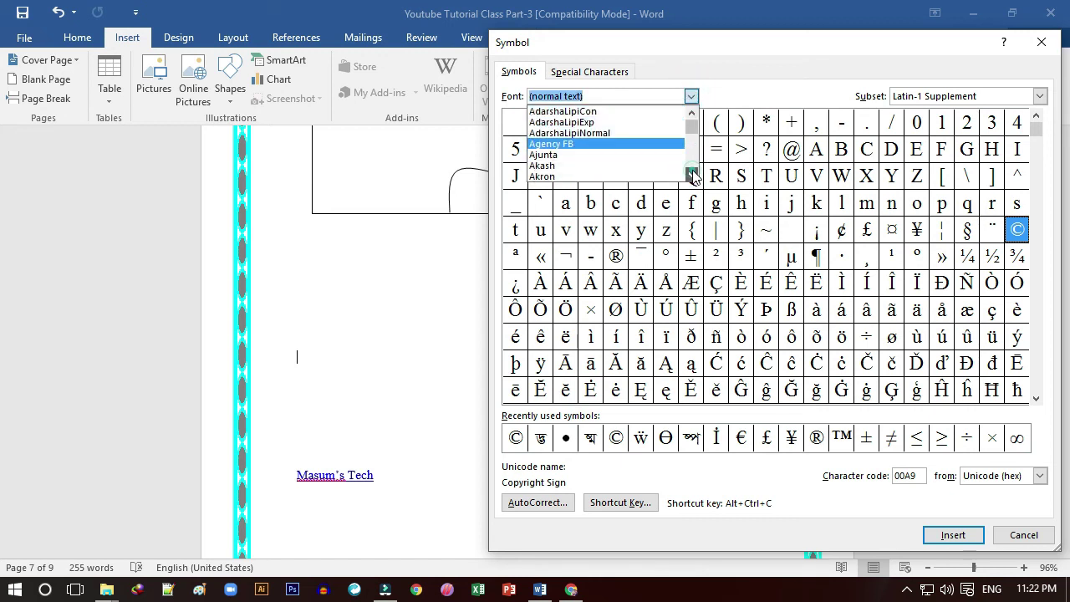
pyautogui.click(692, 173)
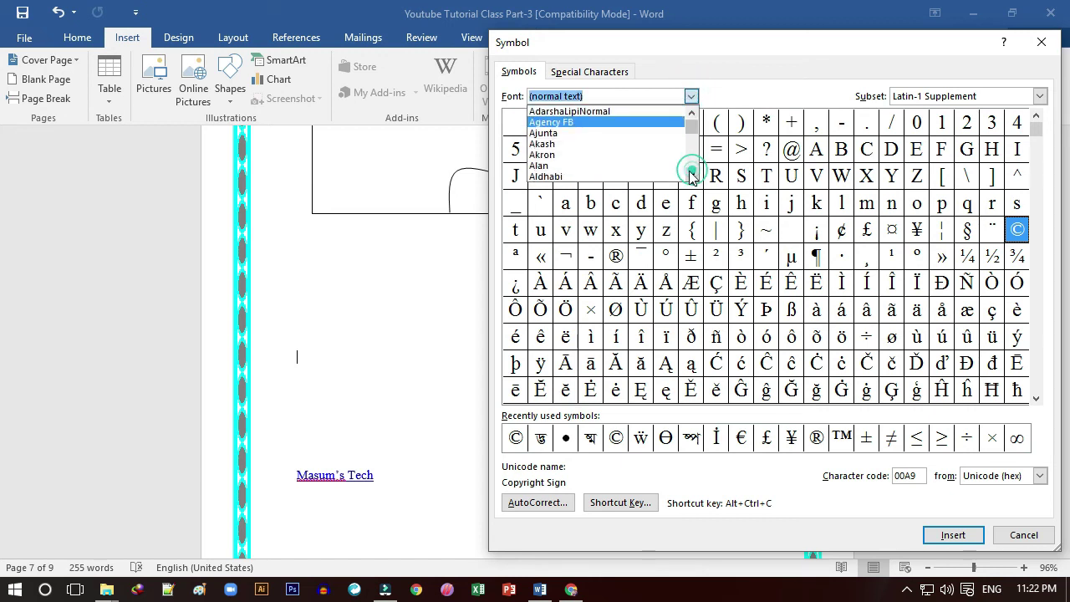
pyautogui.click(597, 166)
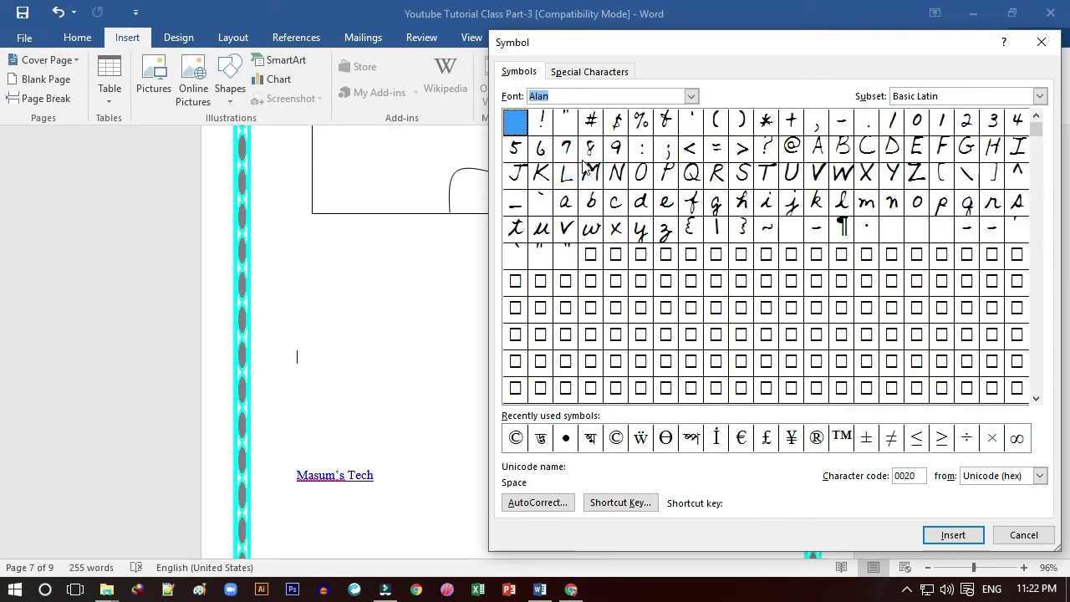
pyautogui.click(691, 202)
pyautogui.click(641, 173)
pyautogui.click(692, 96)
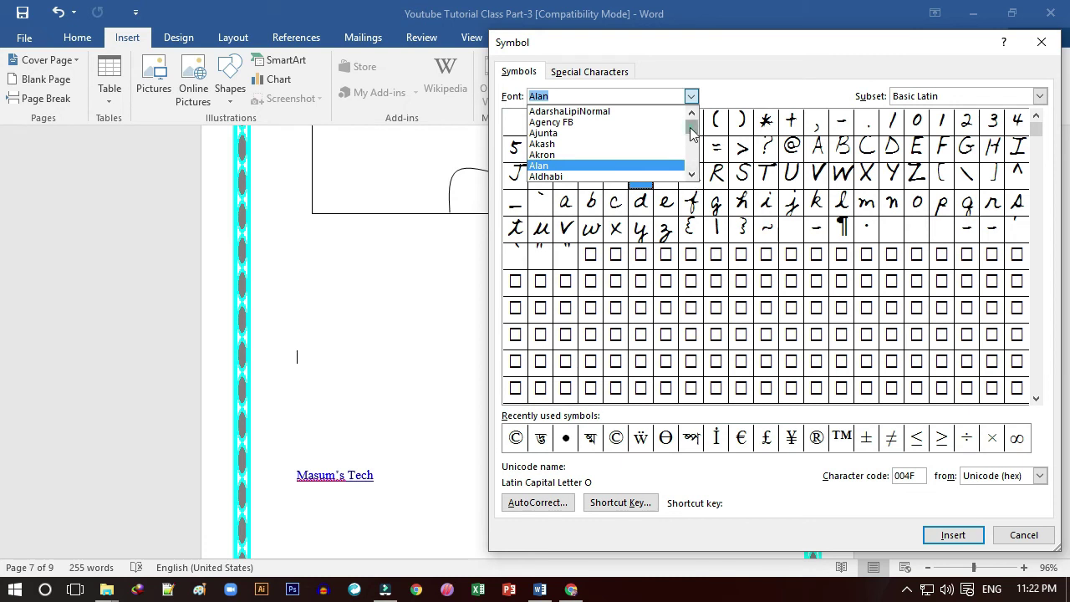
pyautogui.moveTo(692, 132); pyautogui.dragTo(691, 147)
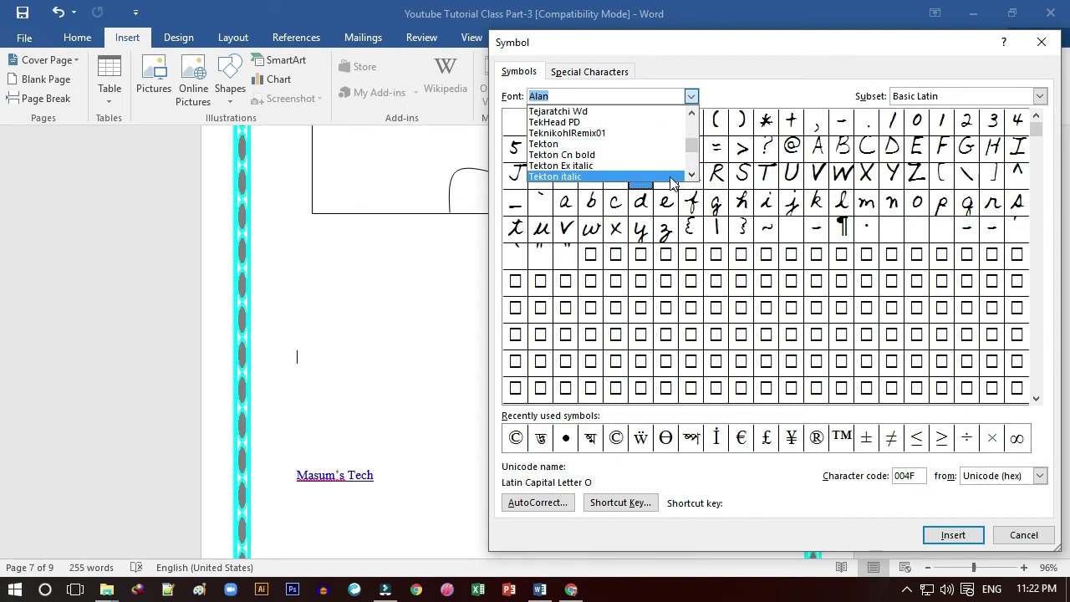
pyautogui.click(684, 72)
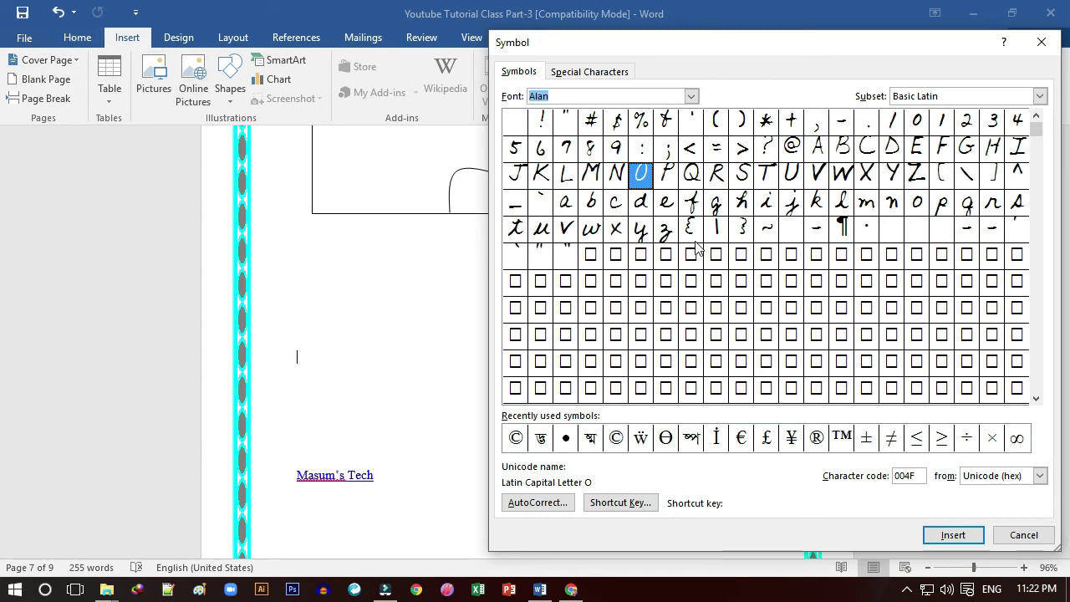
# Step: Step through the font list and type 'suto' to choose the SutonnyMJ Bengali font
pyautogui.click(690, 96)
pyautogui.moveTo(693, 133); pyautogui.dragTo(693, 144)
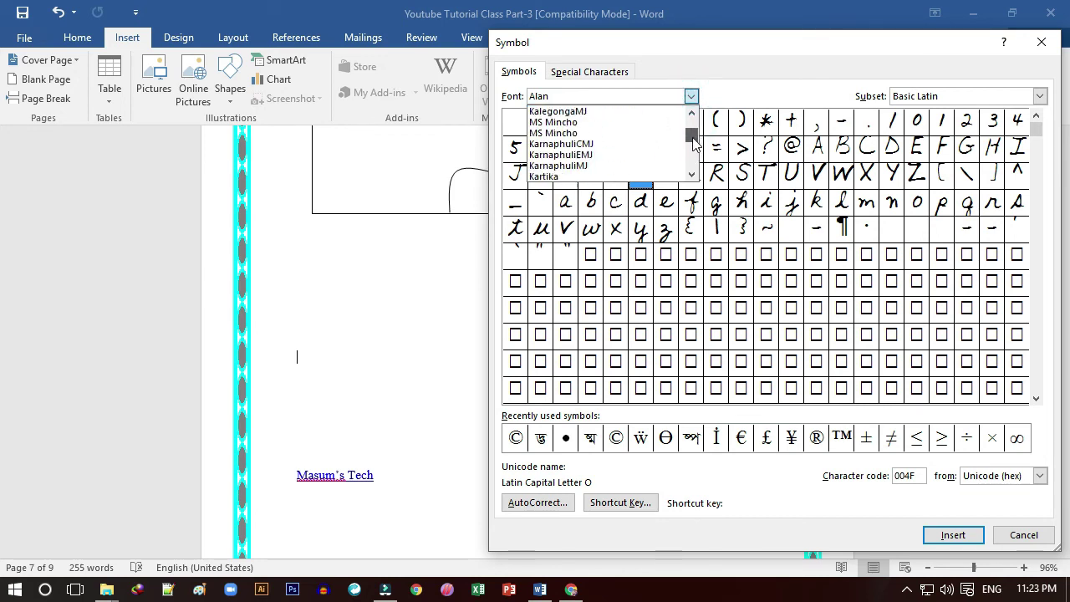
pyautogui.click(585, 165)
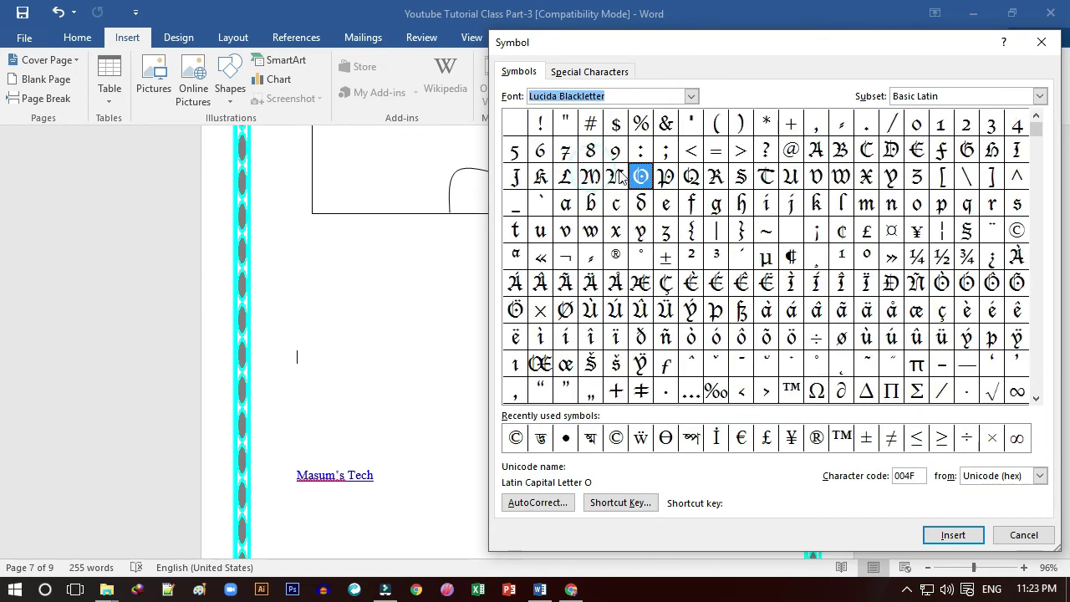
pyautogui.click(652, 97)
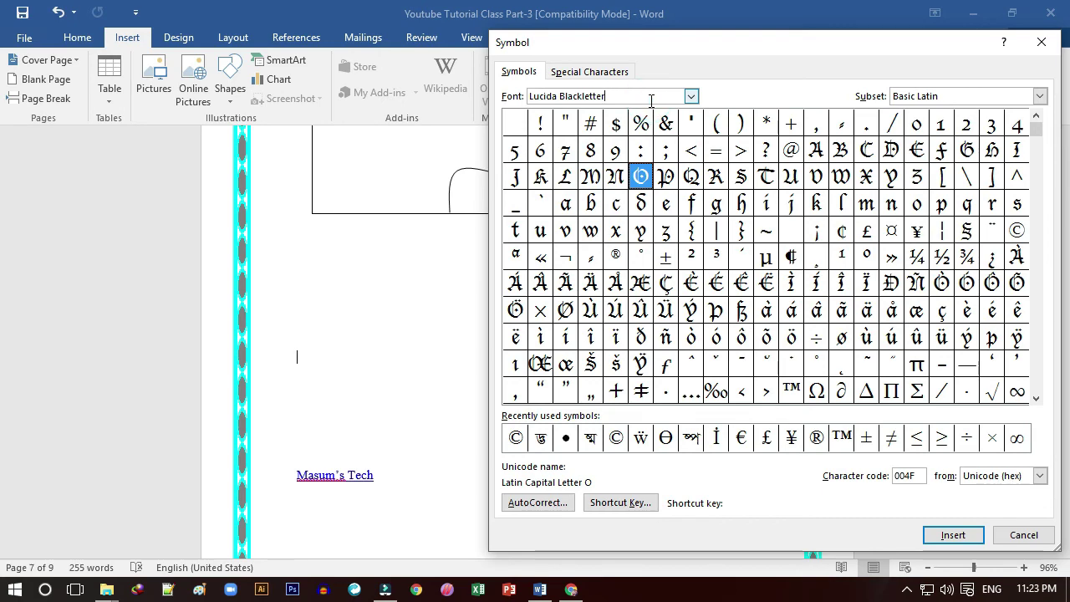
pyautogui.press('Down')
pyautogui.press('Down')
pyautogui.press('Down')
pyautogui.press('Down')
pyautogui.press('Down')
pyautogui.press('Down')
pyautogui.press('Down')
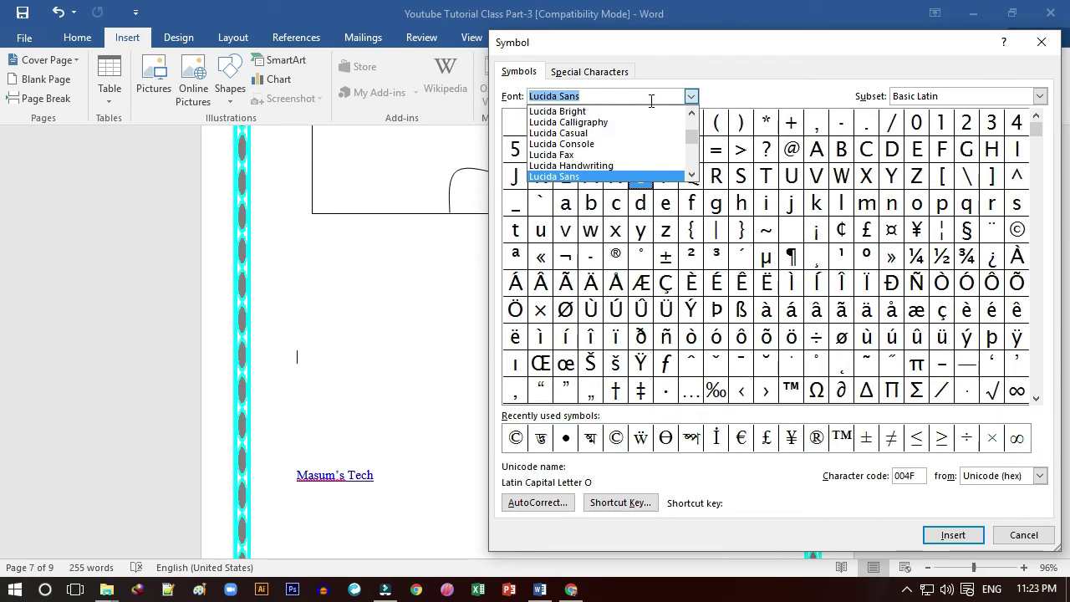
pyautogui.press('Down')
pyautogui.press('Down')
pyautogui.press('Down')
pyautogui.press('Down')
pyautogui.press('Down')
pyautogui.press('Down')
pyautogui.press('Down')
pyautogui.press('Down')
pyautogui.press('Down')
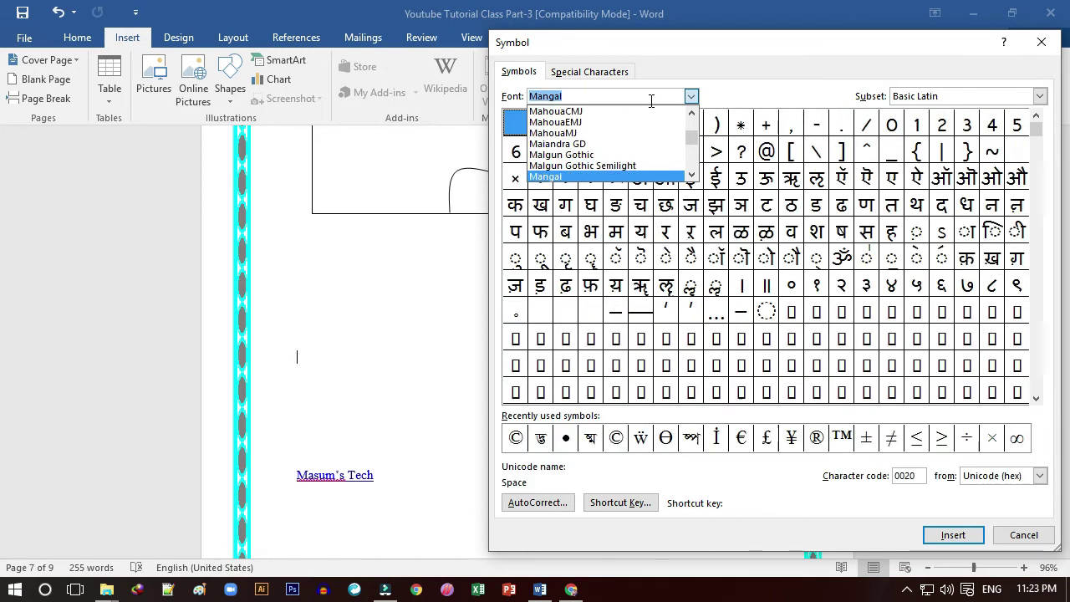
pyautogui.press('Down')
pyautogui.press('Down')
pyautogui.press('Down')
pyautogui.press('Down')
pyautogui.press('Down')
pyautogui.press('Down')
pyautogui.press('Up')
pyautogui.press('Up')
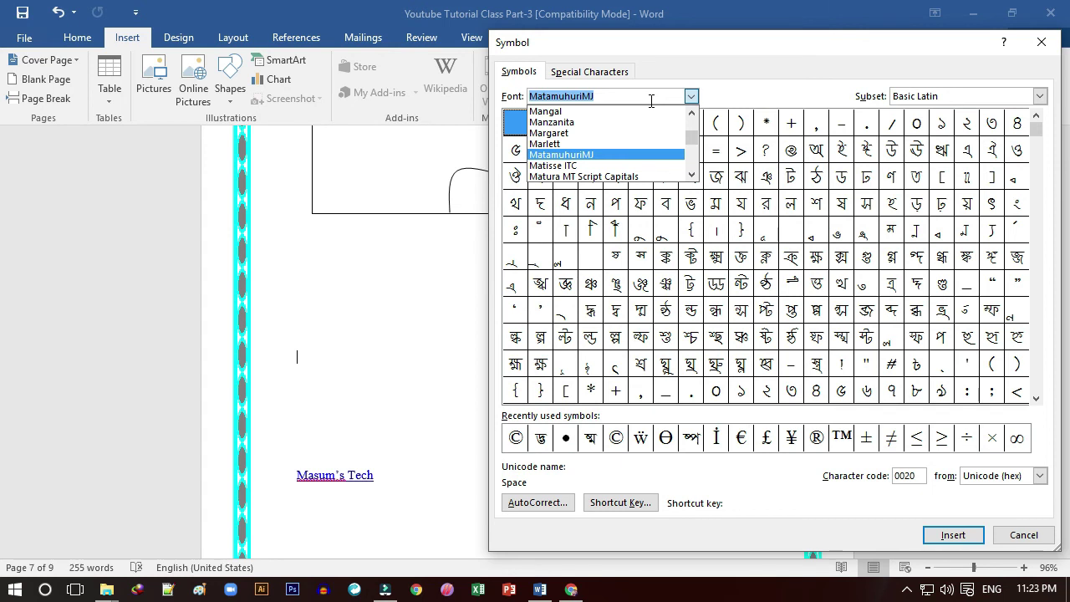
pyautogui.write('suto')
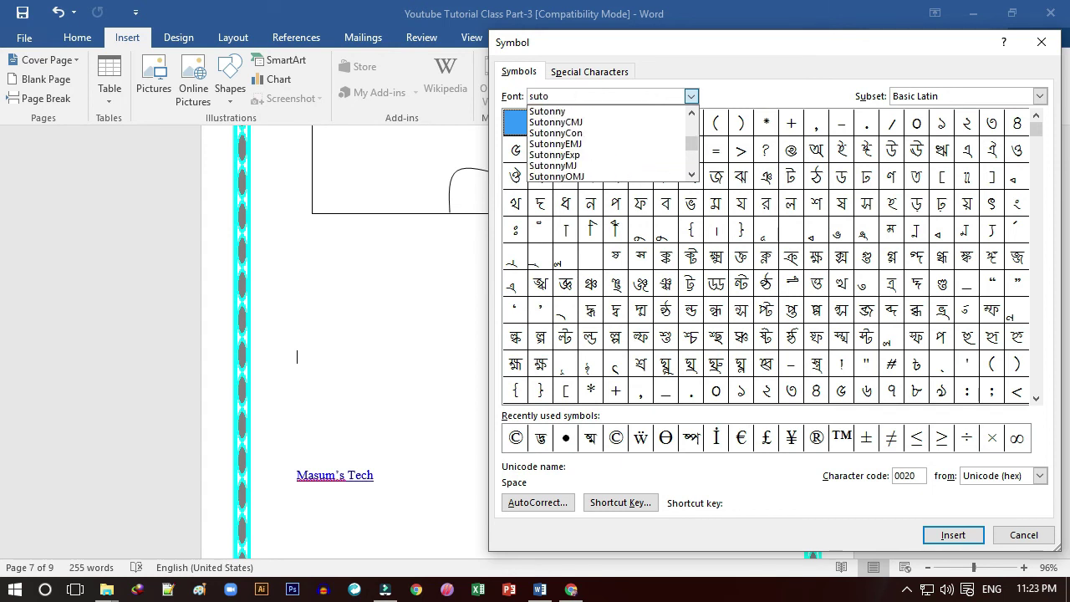
pyautogui.press('Down')
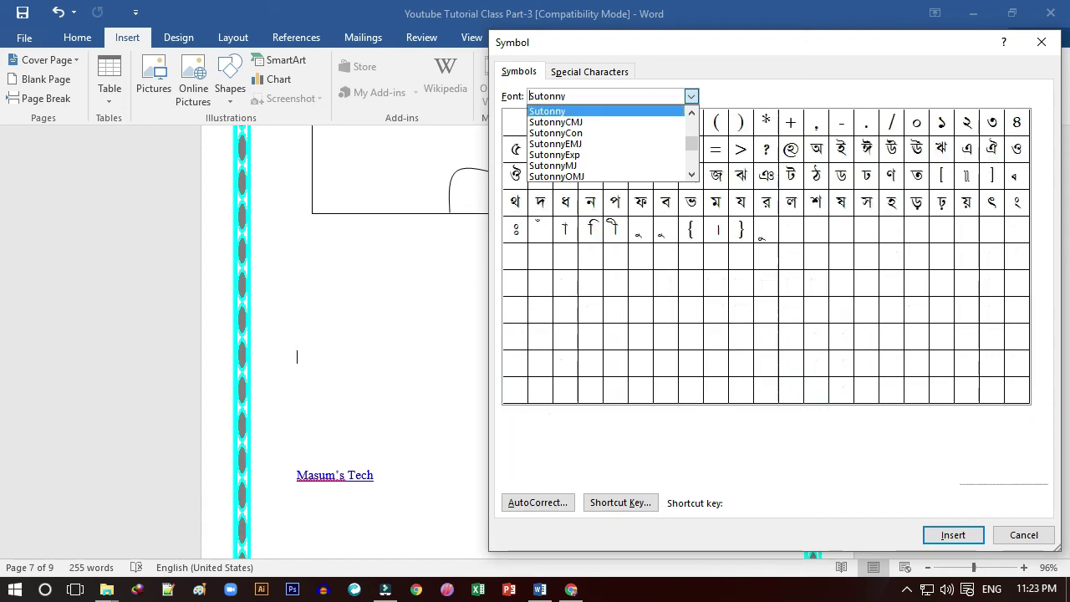
pyautogui.press('Down')
pyautogui.press('Down')
pyautogui.press('Down')
pyautogui.press('Down')
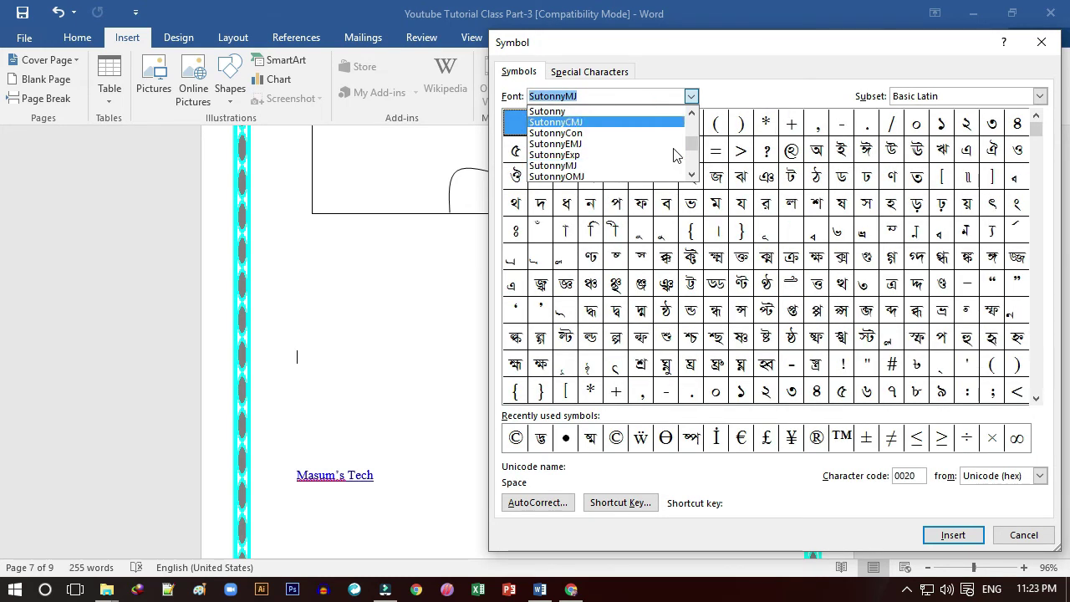
# Step: Insert the SutonnyMJ Bengali conjunct (code 00C2) on the line above the link
pyautogui.click(819, 283)
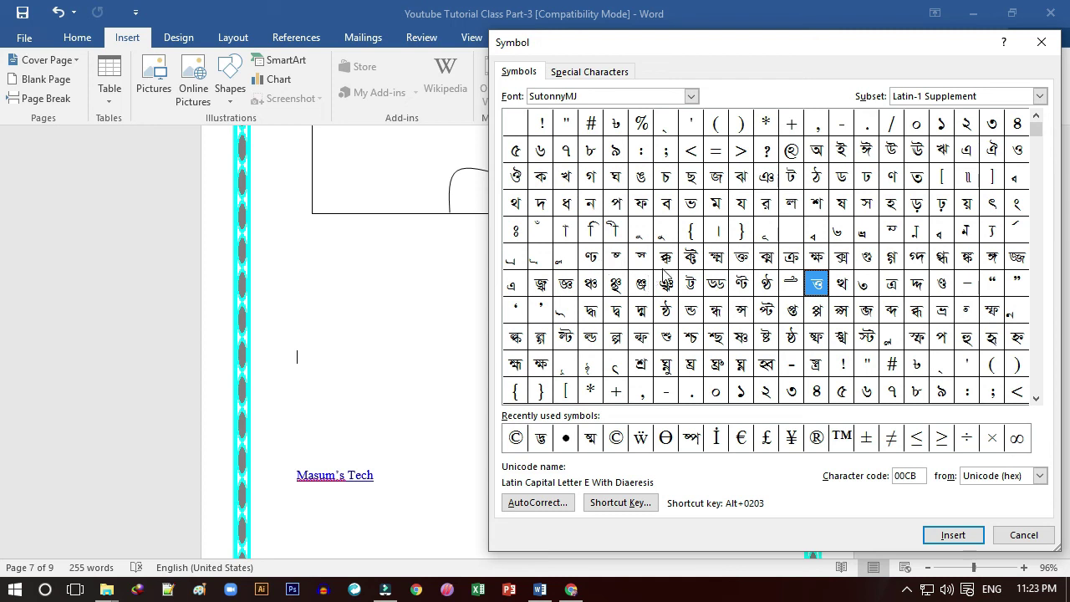
pyautogui.click(715, 260)
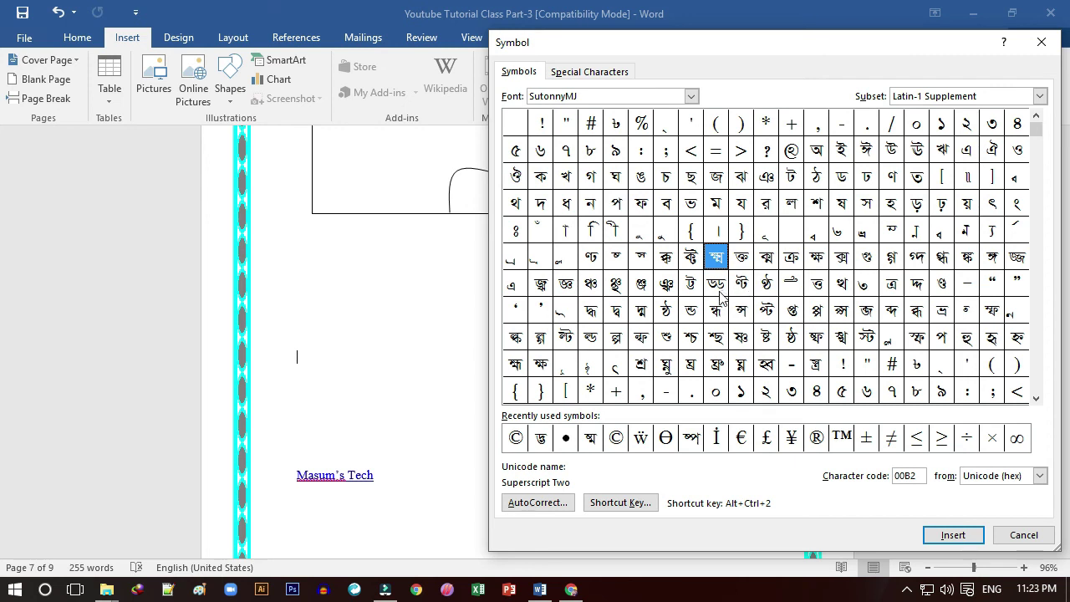
pyautogui.click(590, 285)
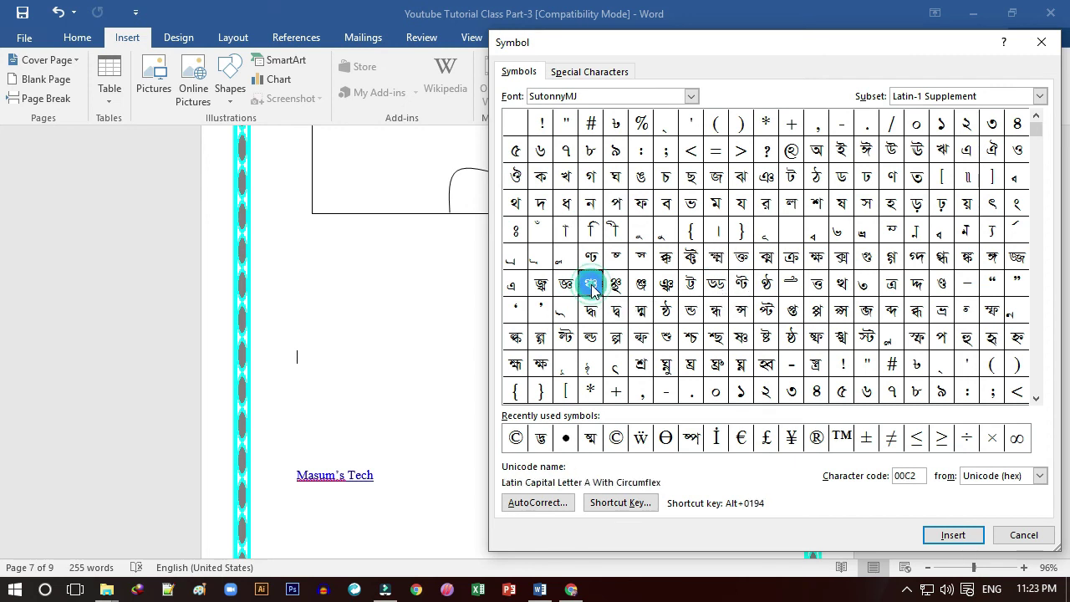
pyautogui.click(949, 536)
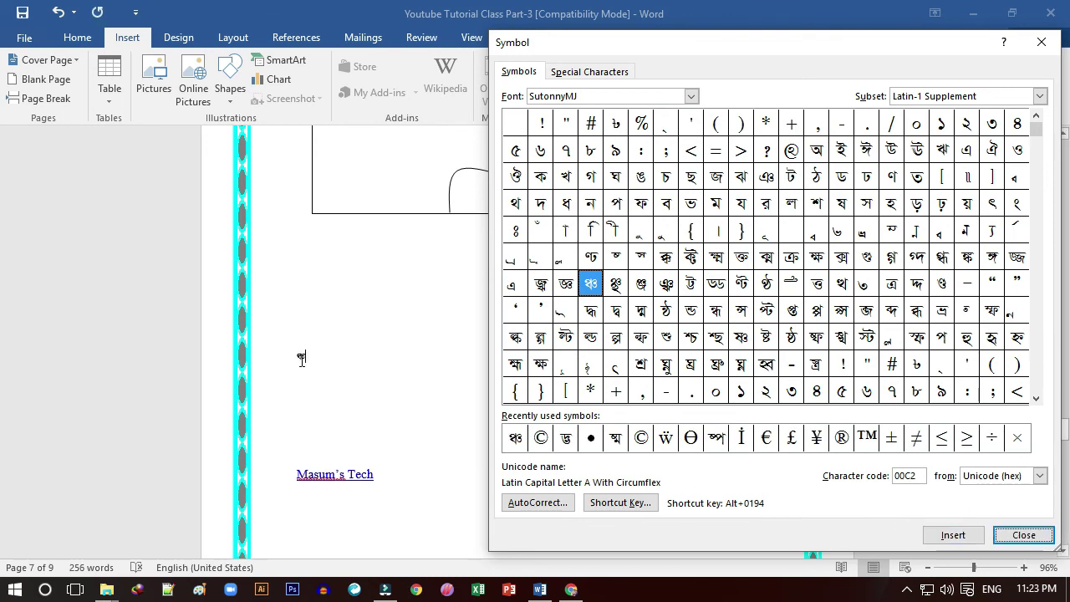
# Step: Set the inserted Bengali character to 48 pt
pyautogui.moveTo(302, 359); pyautogui.dragTo(307, 354)
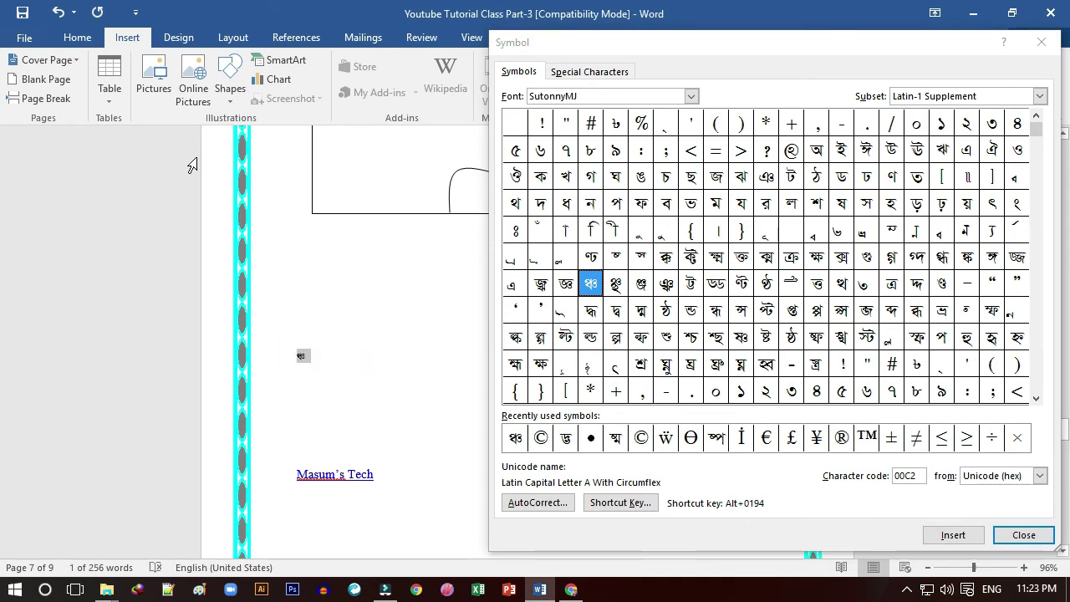
pyautogui.click(311, 354)
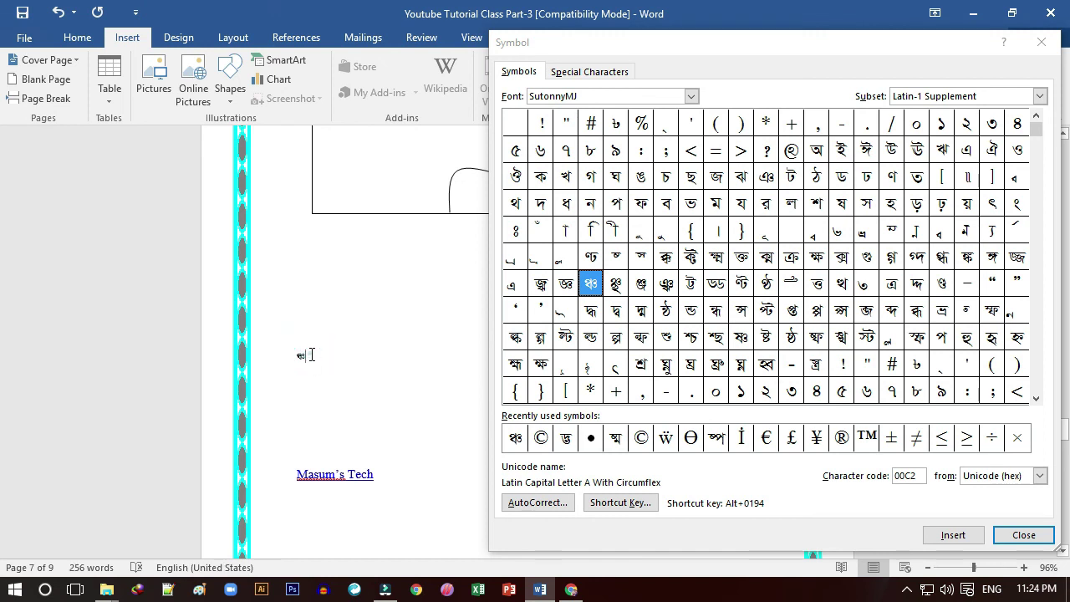
pyautogui.doubleClick(300, 354)
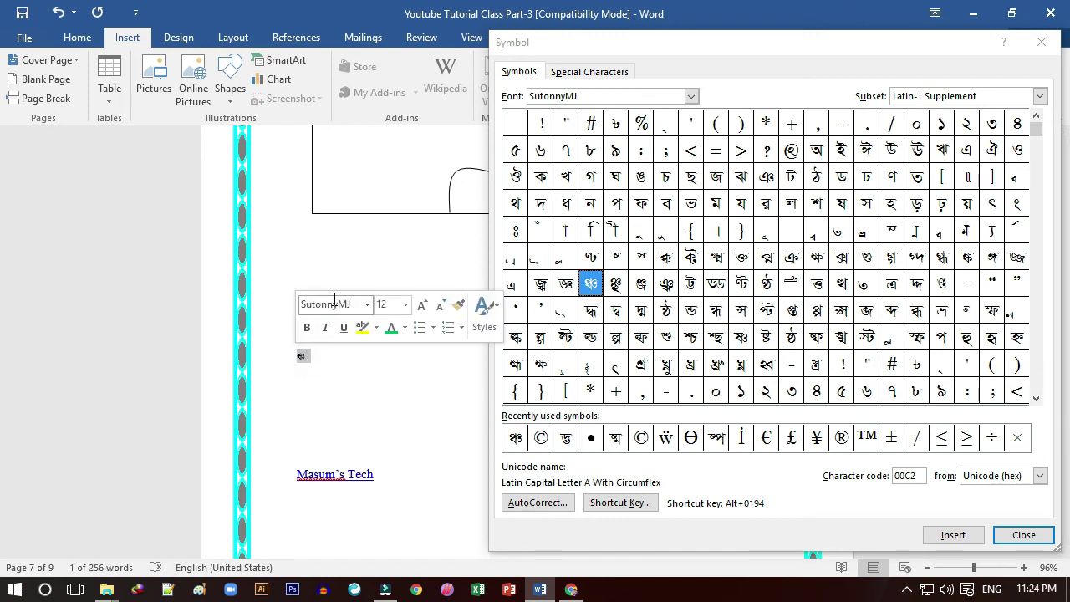
pyautogui.click(405, 304)
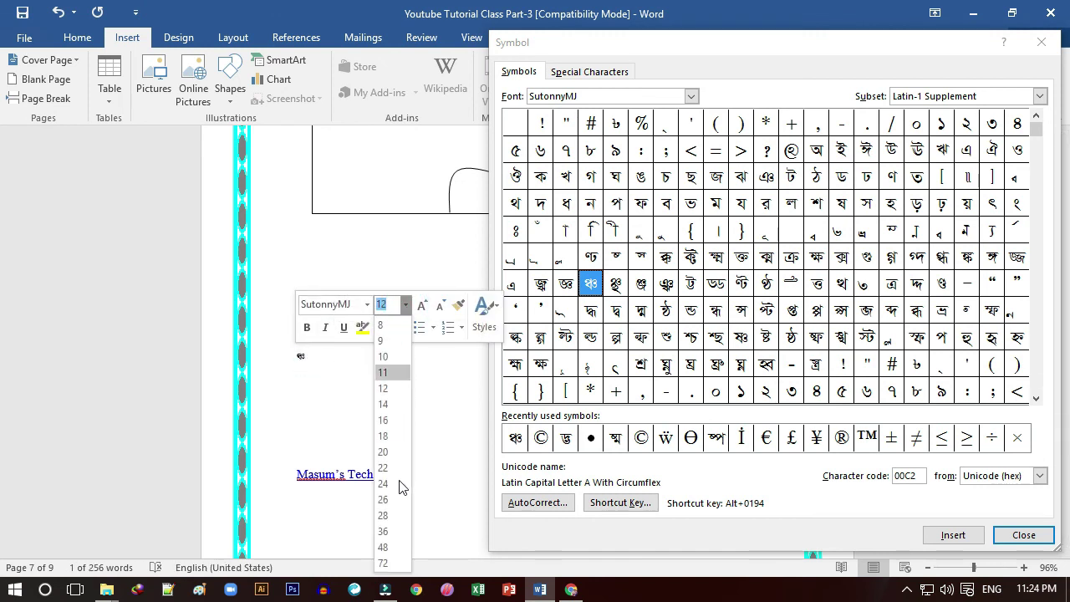
pyautogui.click(384, 546)
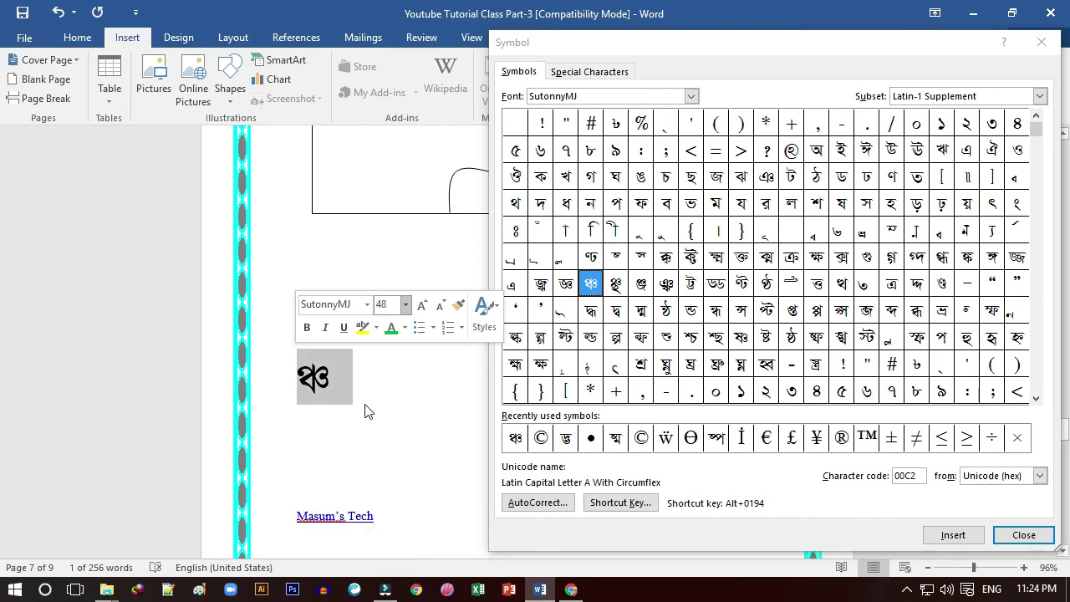
# Step: Insert the ক্ষ conjunct (code 00B6) right after the enlarged character
pyautogui.click(355, 381)
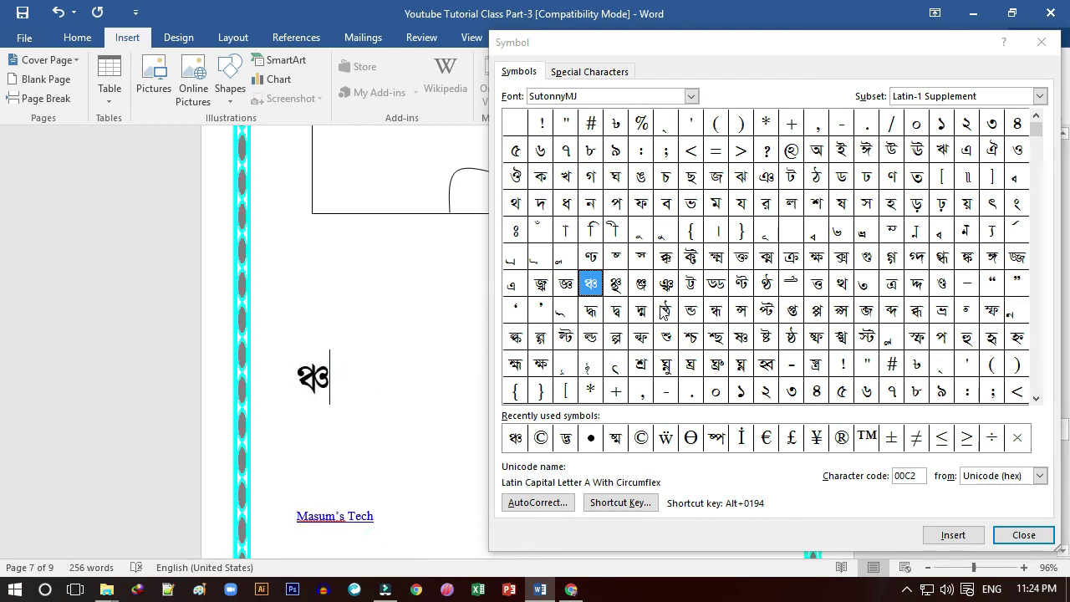
pyautogui.click(815, 257)
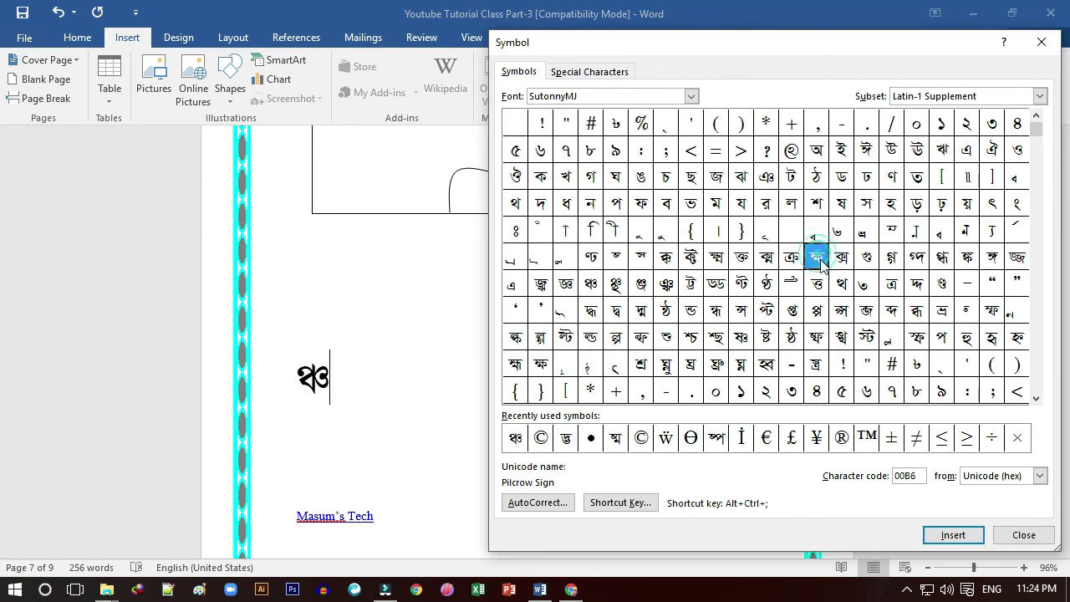
pyautogui.click(952, 533)
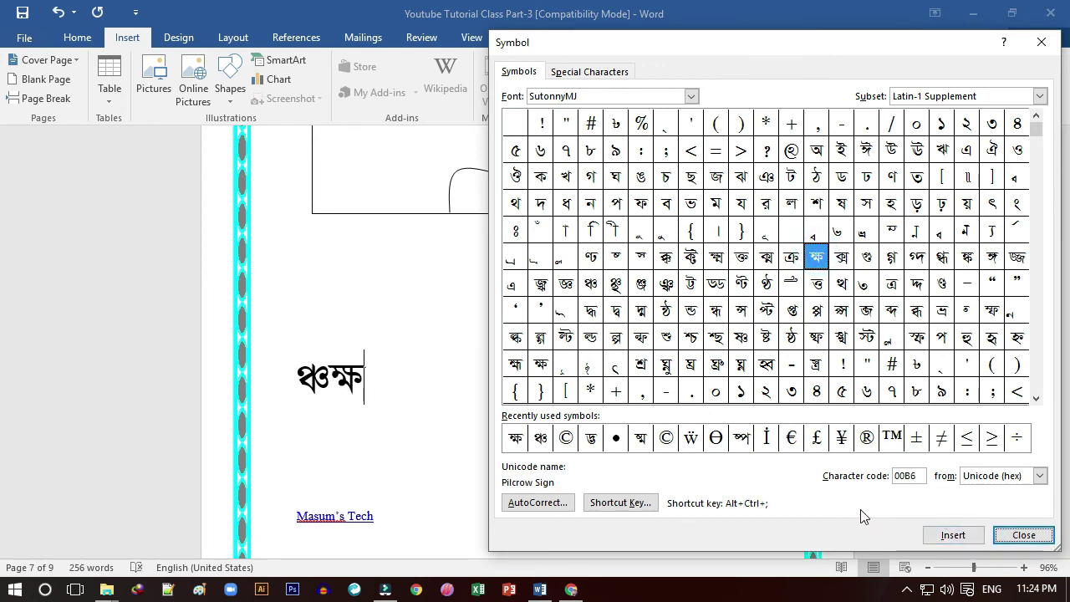
pyautogui.click(668, 95)
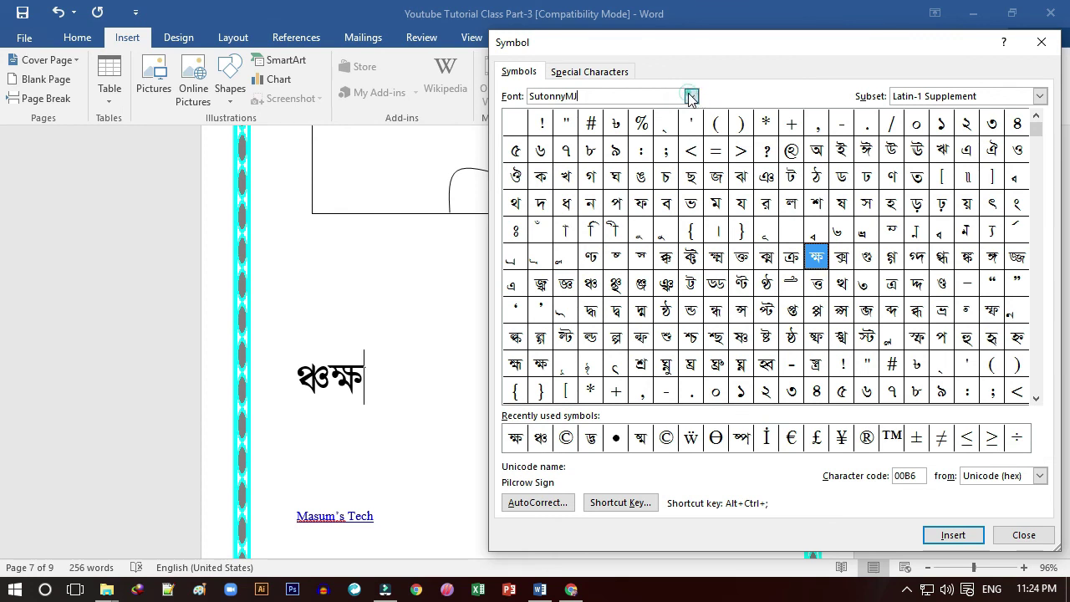
# Step: Open the Symbol font list and browse the W fonts, passing Wharmby
pyautogui.click(691, 95)
pyautogui.moveTo(692, 149)
pyautogui.mouseDown()
pyautogui.moveTo(693, 172)
pyautogui.moveTo(696, 155)
pyautogui.mouseUp()
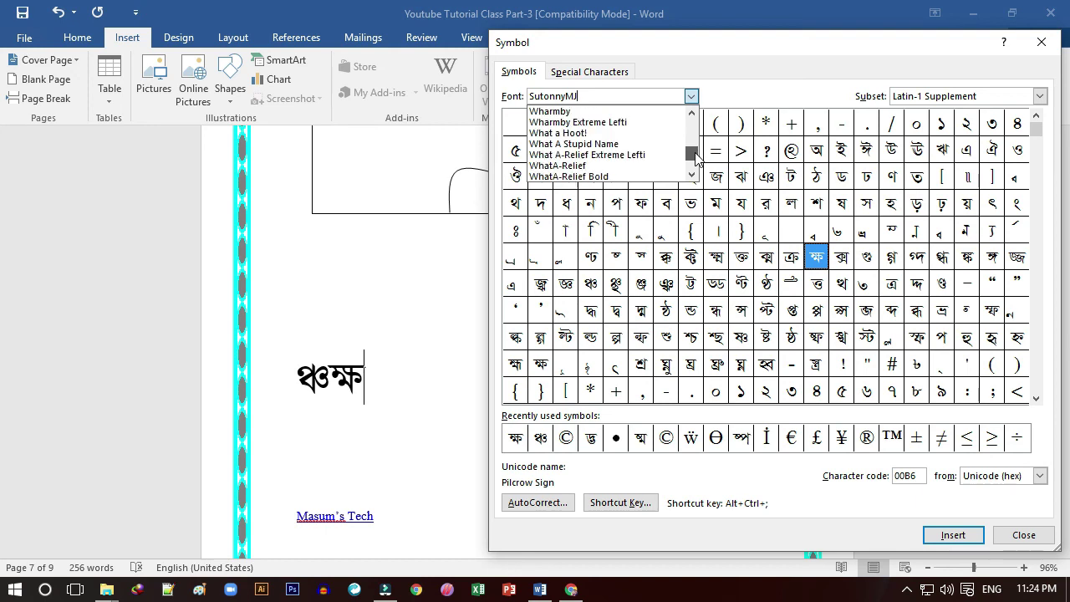
pyautogui.click(616, 112)
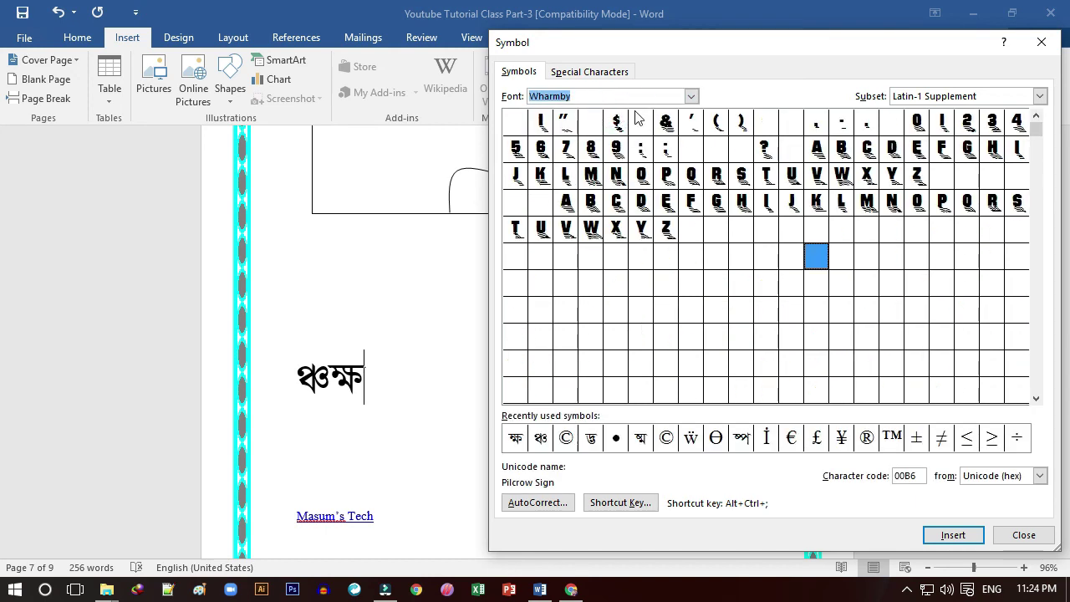
pyautogui.click(651, 97)
pyautogui.hotkey('alt', 'Down')
pyautogui.press('Down')
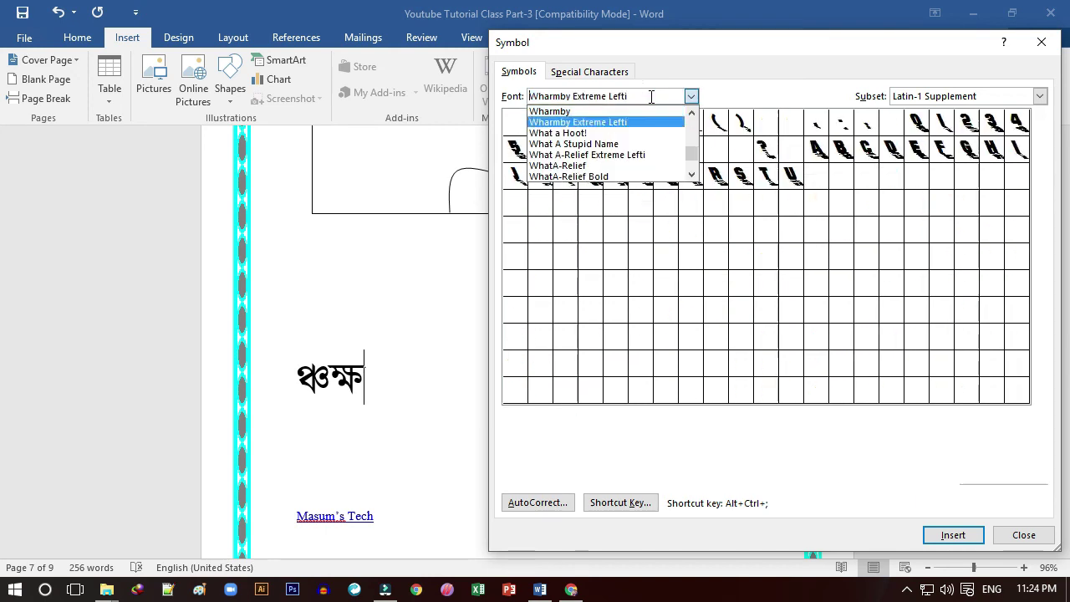
pyautogui.press('Down')
pyautogui.press('Down')
pyautogui.press('Up')
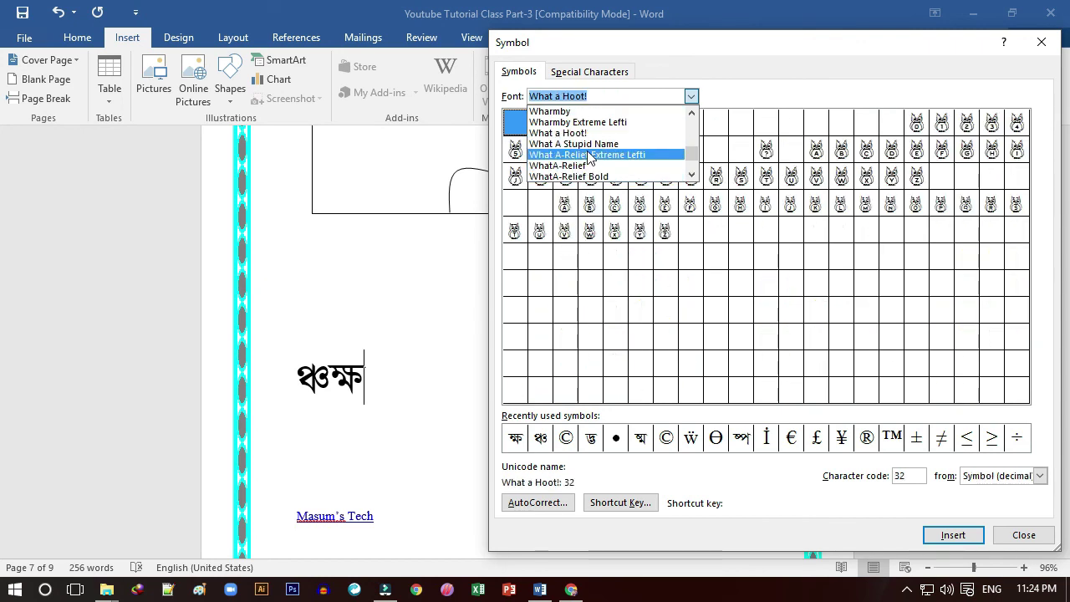
# Step: Step through the WhatA-Relief and Windsor fonts to settle on Wingdings
pyautogui.press('Down')
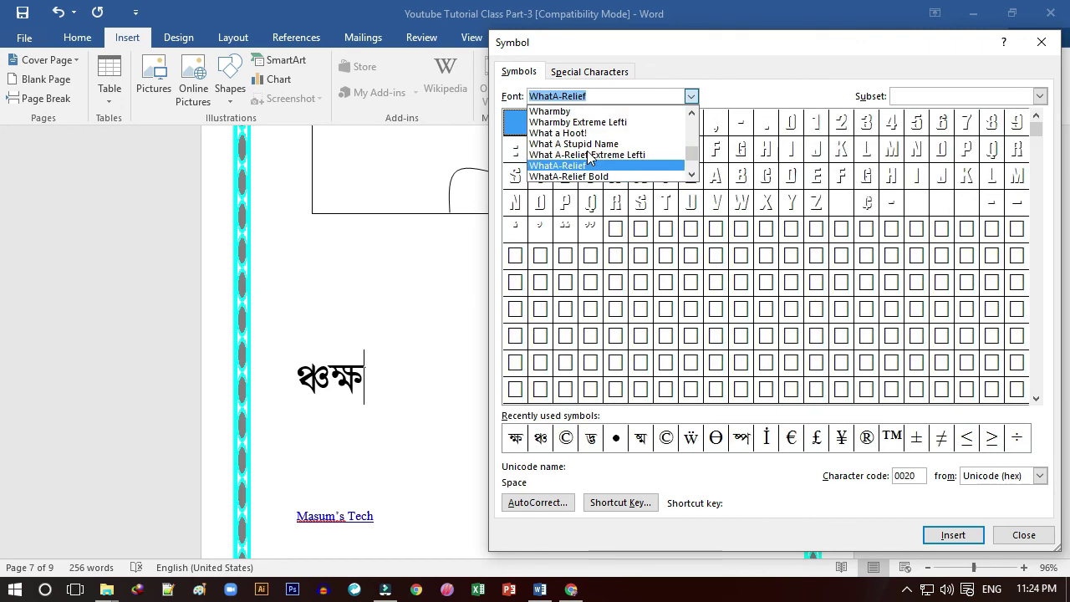
pyautogui.press('Down')
pyautogui.press('Down')
pyautogui.press('Down')
pyautogui.press('Down')
pyautogui.press('Down')
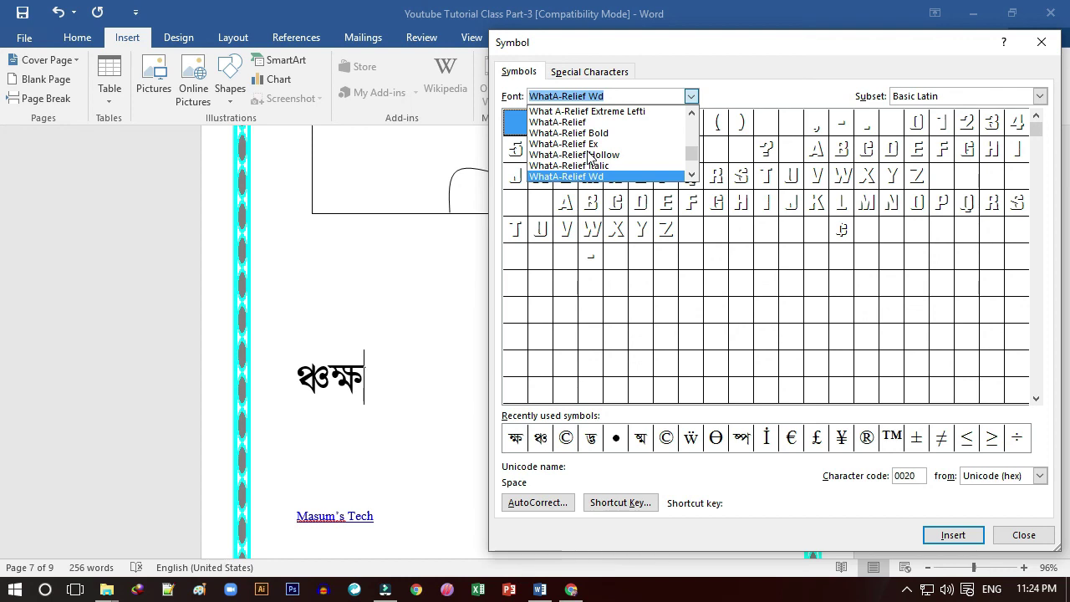
pyautogui.press('Down')
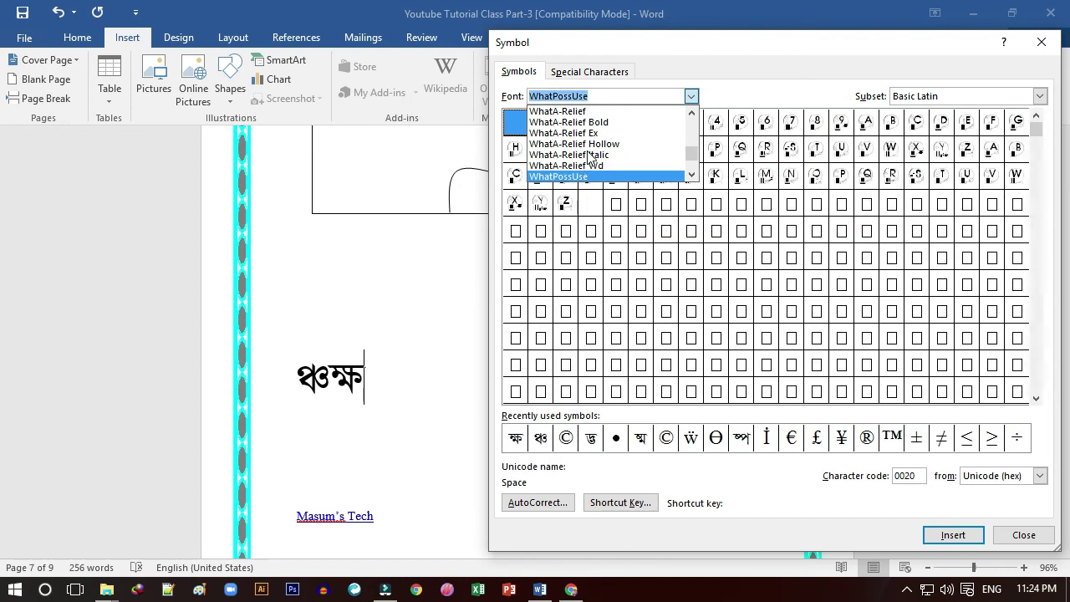
pyautogui.press('Down')
pyautogui.press('Down')
pyautogui.press('Down')
pyautogui.press('Down')
pyautogui.press('Down')
pyautogui.press('Down')
pyautogui.press('Down')
pyautogui.press('Down')
pyautogui.press('Down')
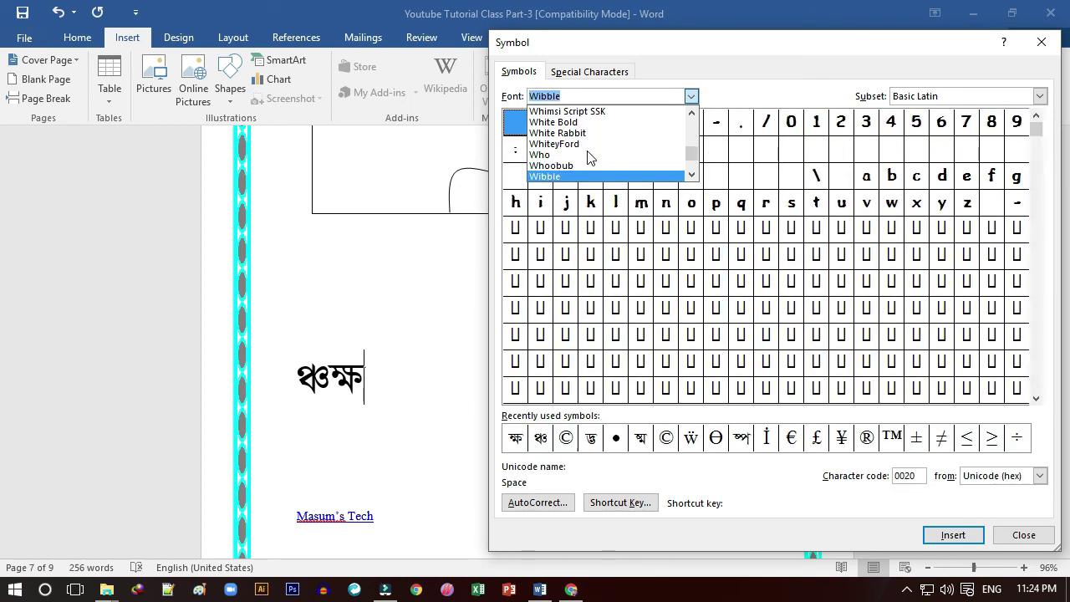
pyautogui.press('Down')
pyautogui.press('Down')
pyautogui.press('Down')
pyautogui.press('Down')
pyautogui.press('Down')
pyautogui.press('Down')
pyautogui.press('Down')
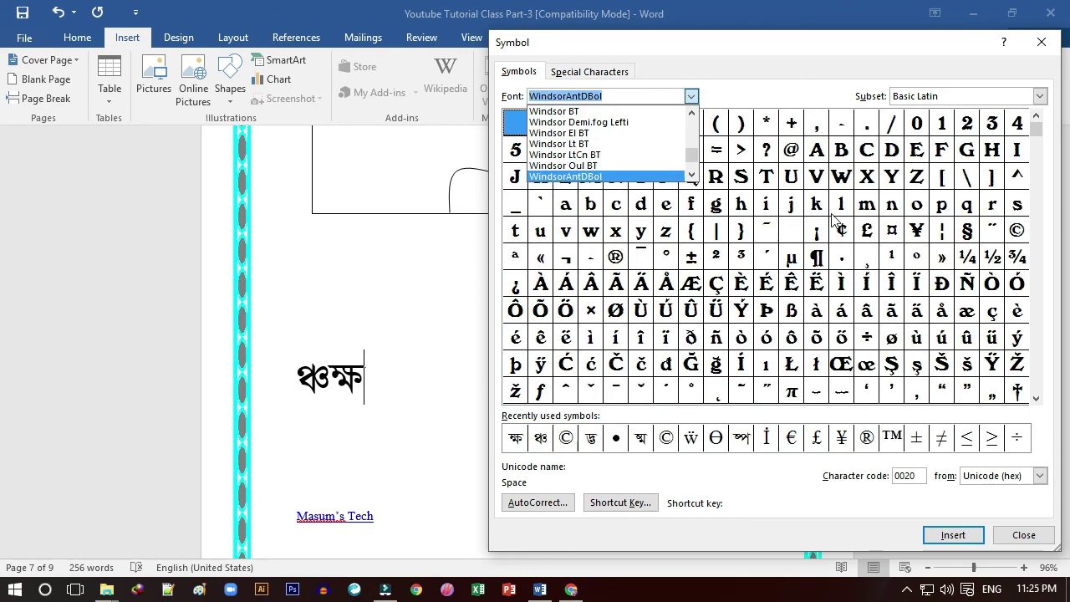
pyautogui.press('Down')
pyautogui.press('Down')
pyautogui.press('Down')
pyautogui.press('Down')
pyautogui.press('Down')
pyautogui.press('Down')
pyautogui.press('Down')
pyautogui.press('Down')
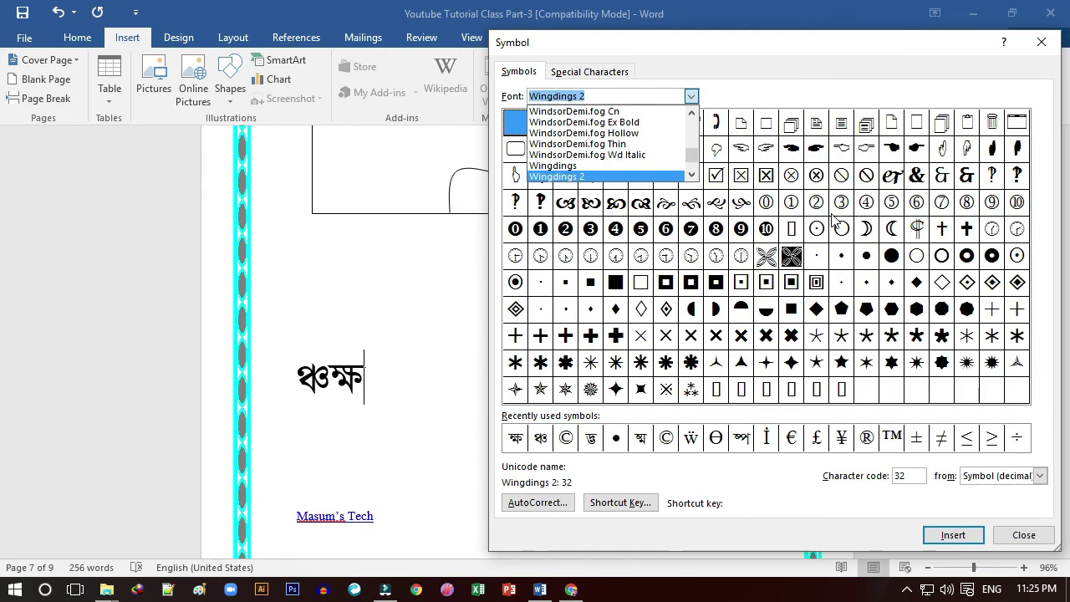
pyautogui.press('Down')
pyautogui.press('Down')
pyautogui.press('Up')
pyautogui.press('Up')
pyautogui.press('Up')
pyautogui.press('Up')
pyautogui.press('Up')
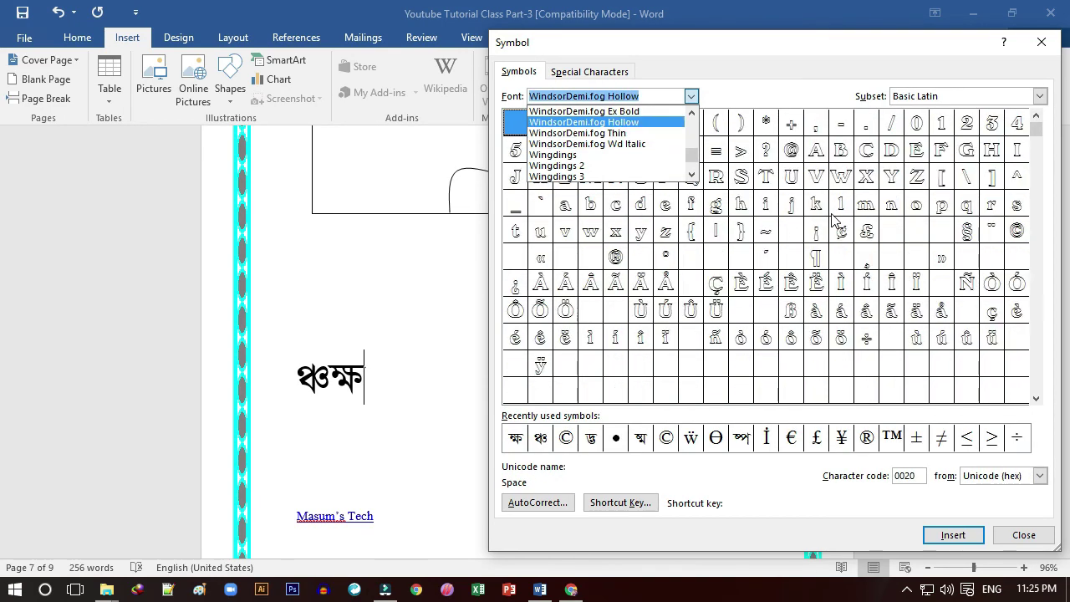
pyautogui.press('Up')
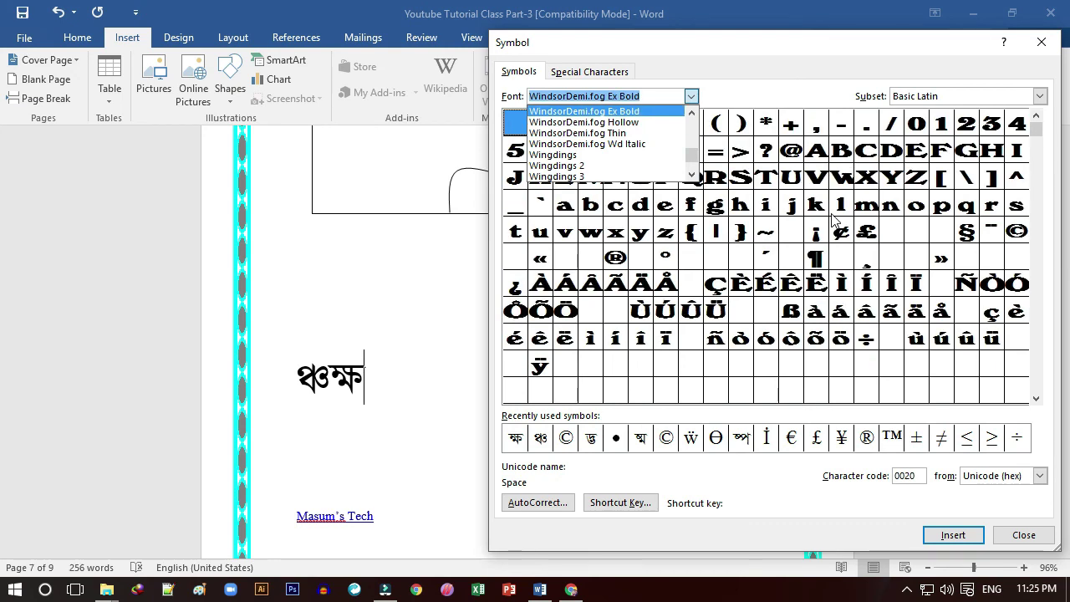
pyautogui.press('Down')
pyautogui.press('Down')
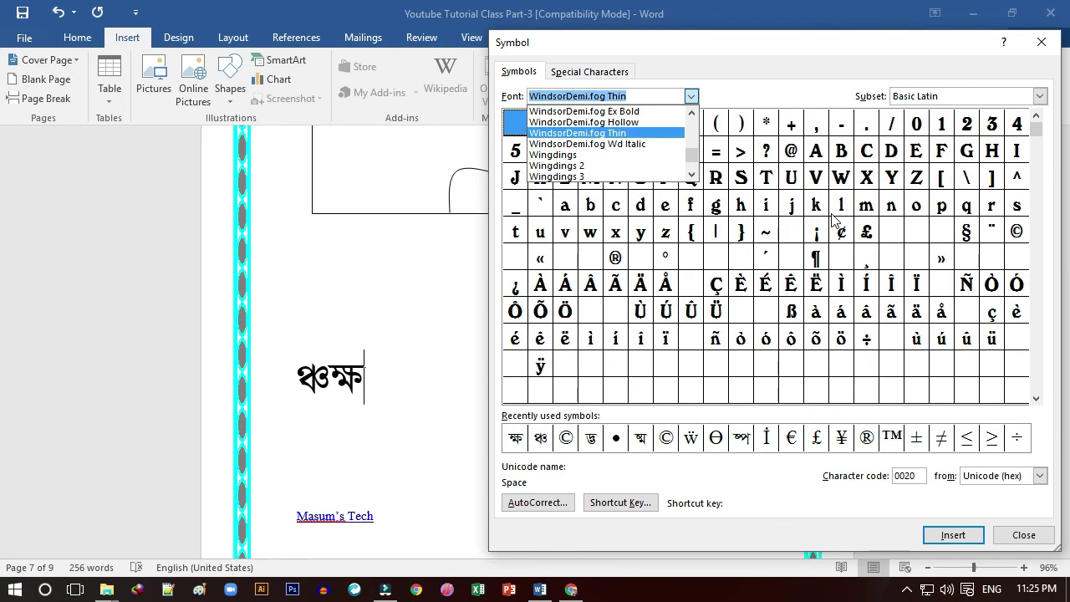
pyautogui.press('Down')
pyautogui.press('Down')
pyautogui.press('Down')
pyautogui.press('Down')
pyautogui.press('Up')
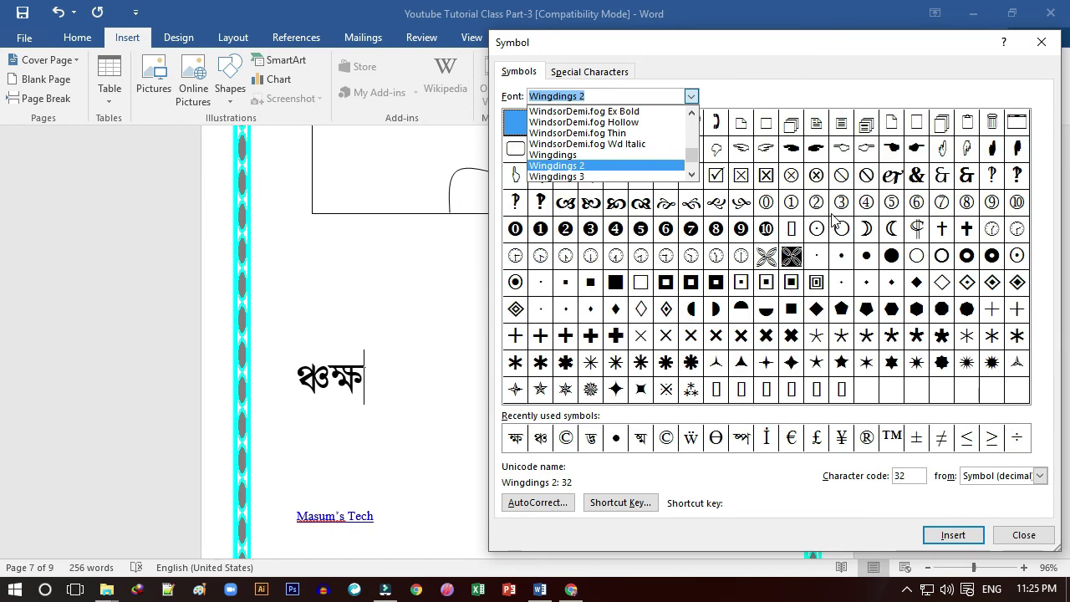
pyautogui.press('Up')
pyautogui.press('Up')
pyautogui.press('Down')
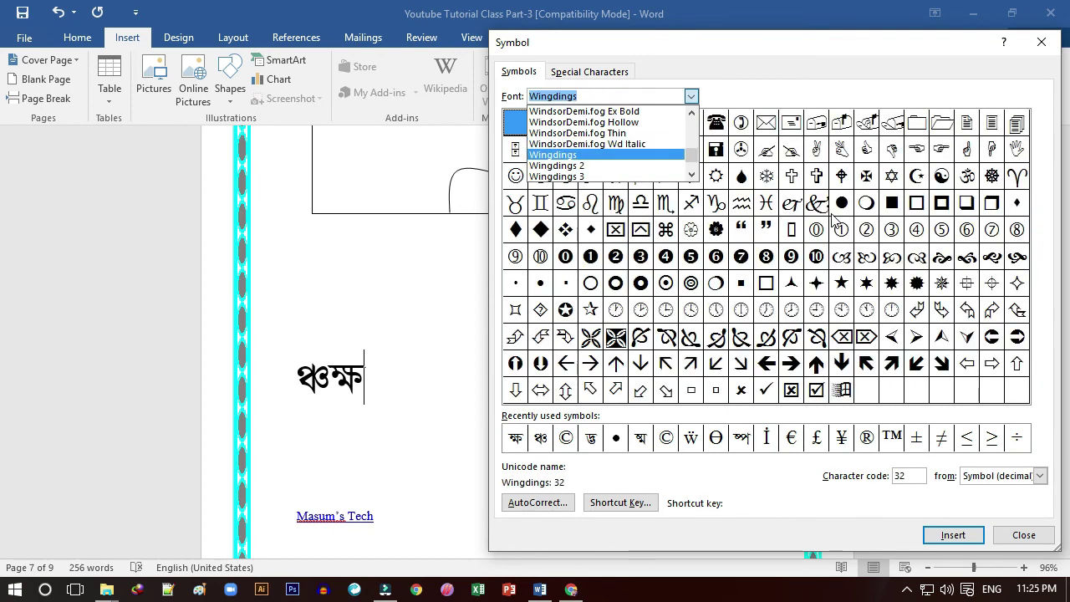
# Step: Insert the Wingdings writing-hand symbol (code 64) before the Bengali characters
pyautogui.click(888, 281)
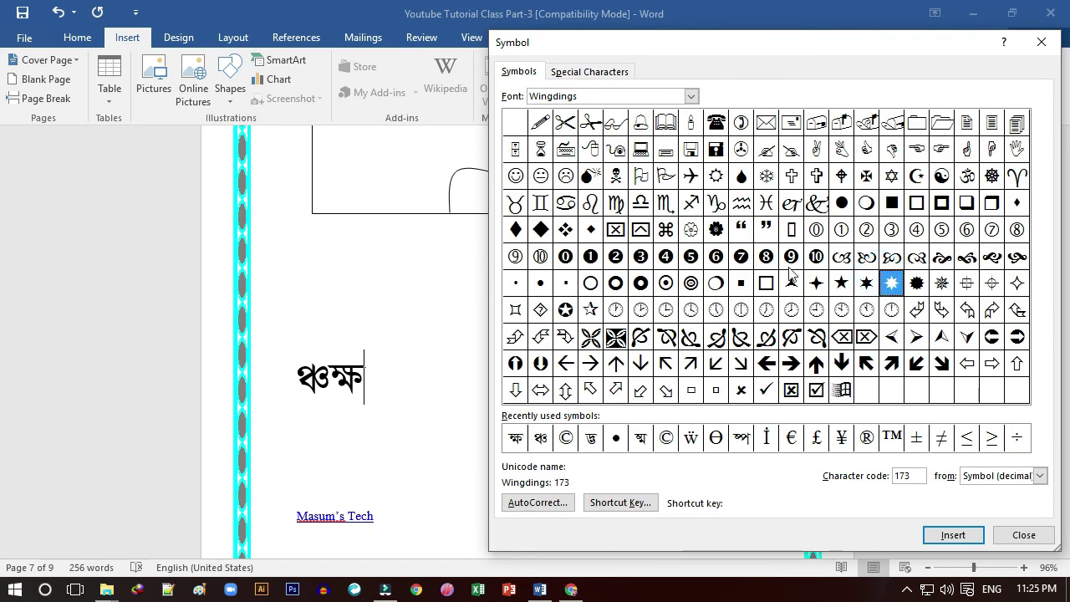
pyautogui.click(793, 152)
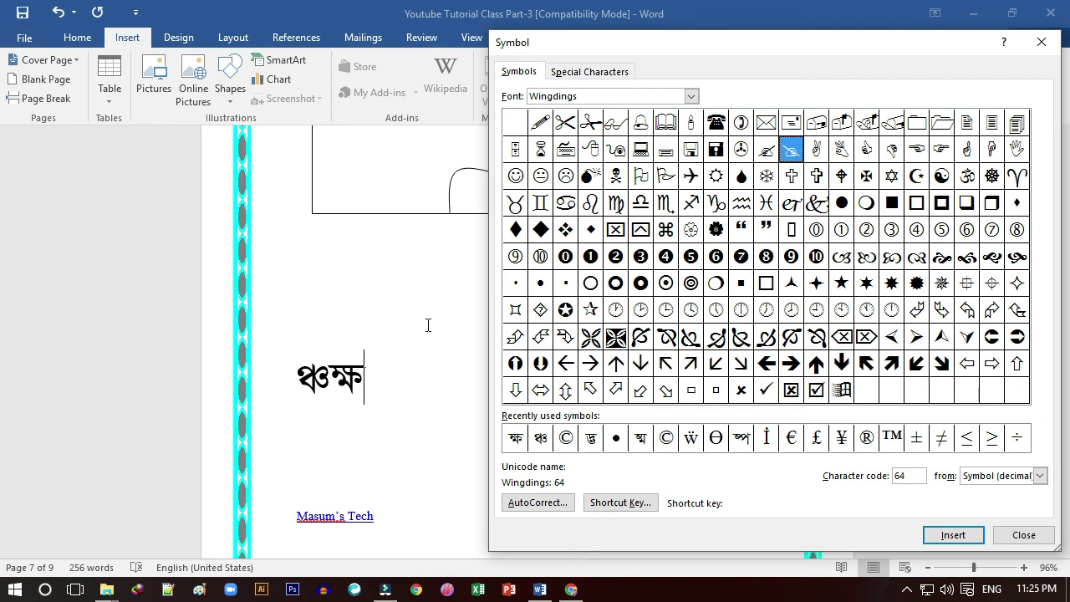
pyautogui.click(297, 373)
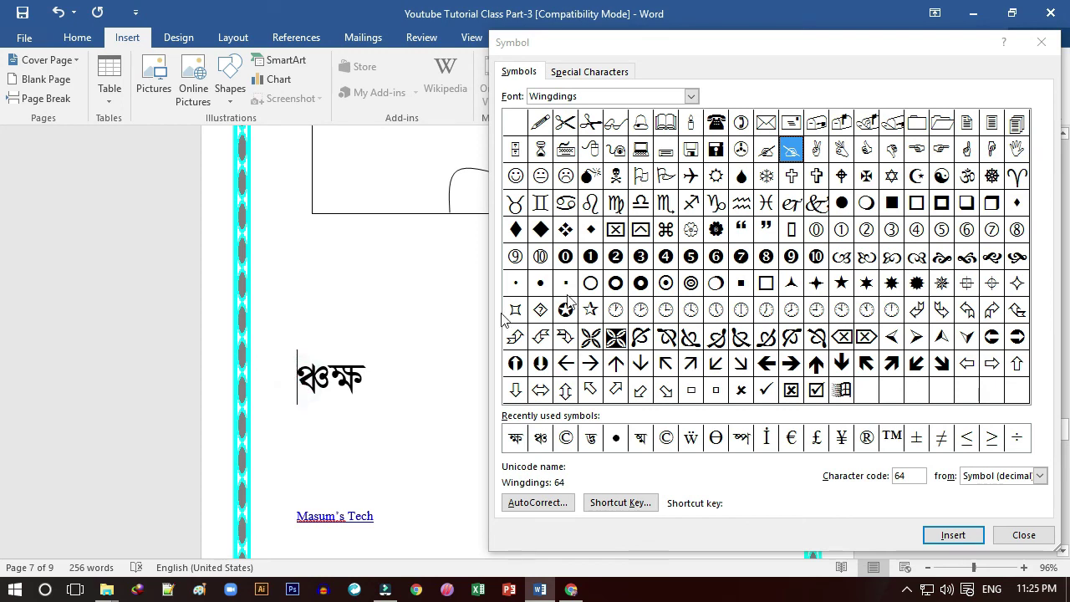
pyautogui.click(791, 150)
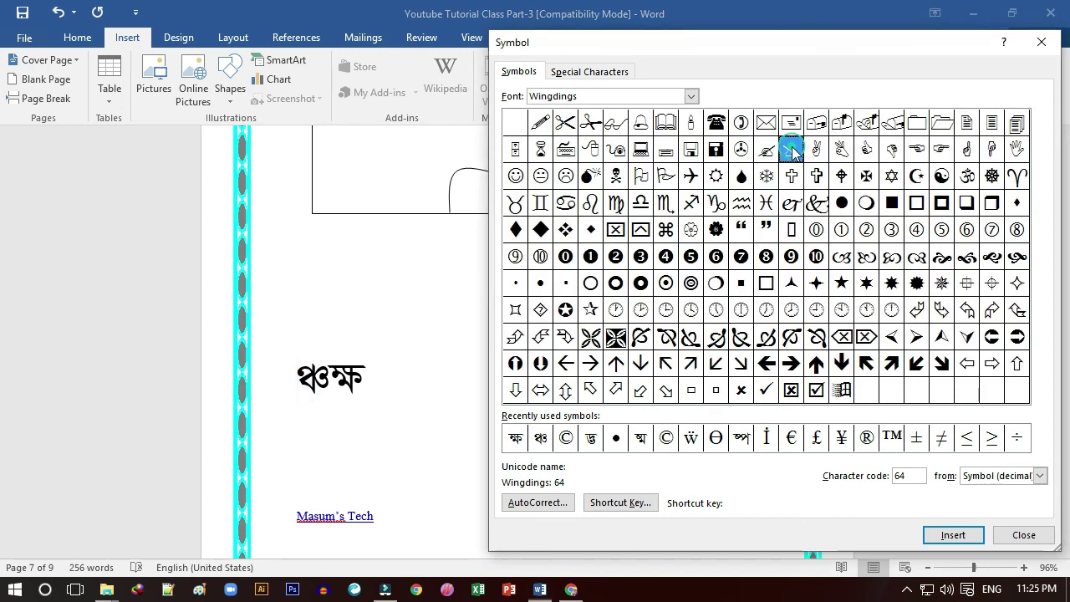
pyautogui.click(953, 536)
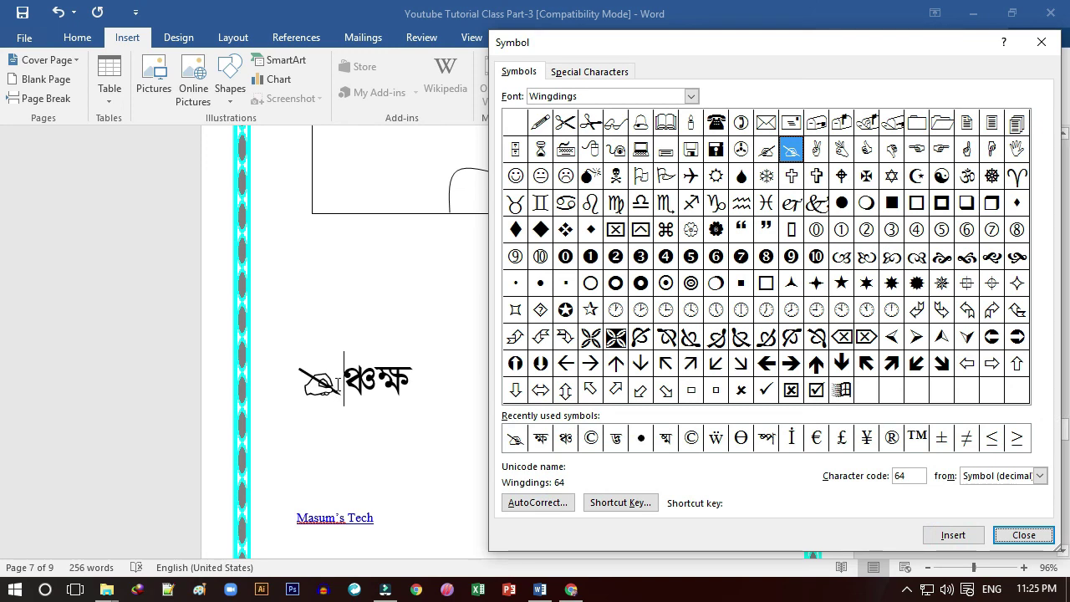
# Step: Add the OK-hand, pointing-hand and check-mark symbols (codes 66, 70, 252) to the row
pyautogui.click(338, 386)
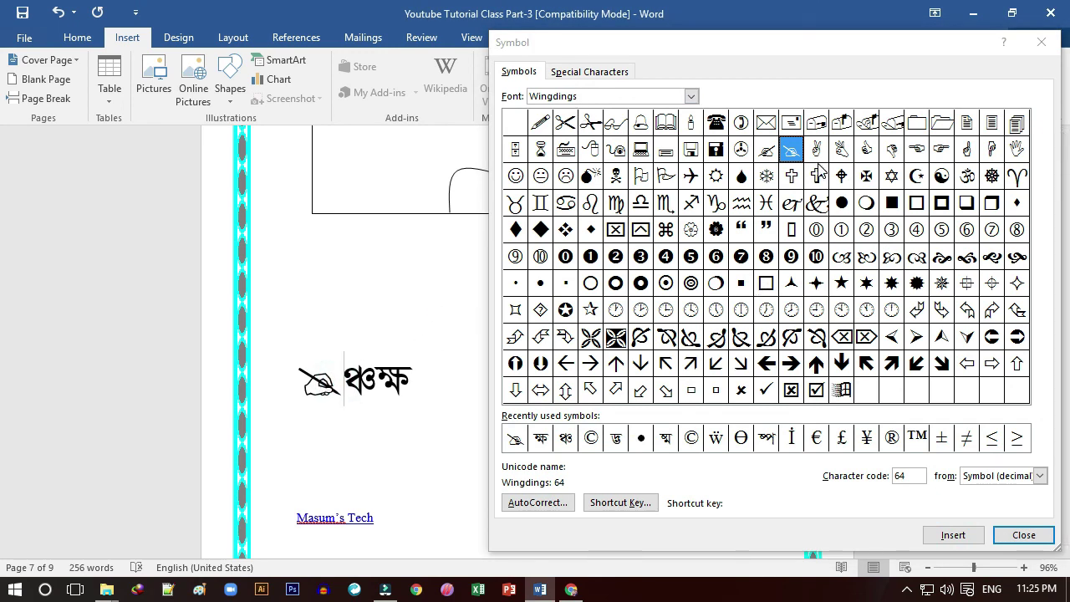
pyautogui.click(844, 143)
pyautogui.click(841, 148)
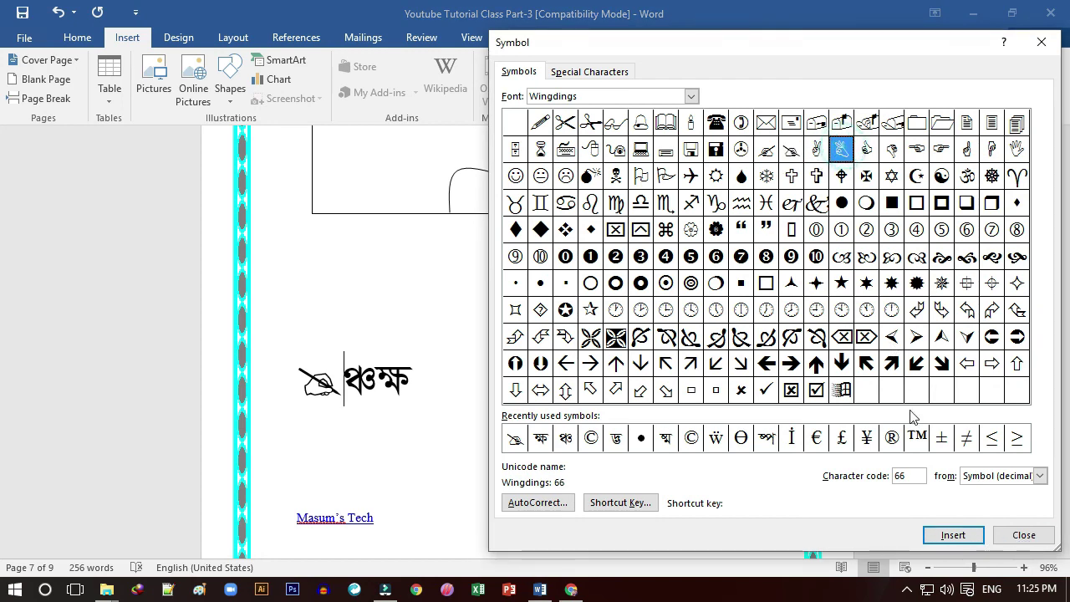
pyautogui.click(949, 536)
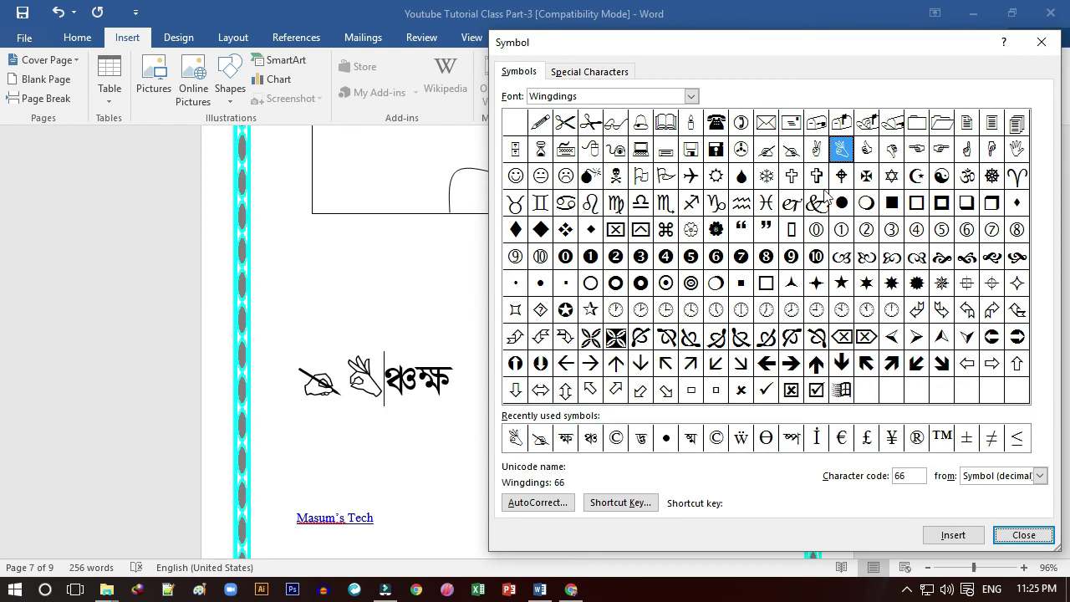
pyautogui.click(942, 150)
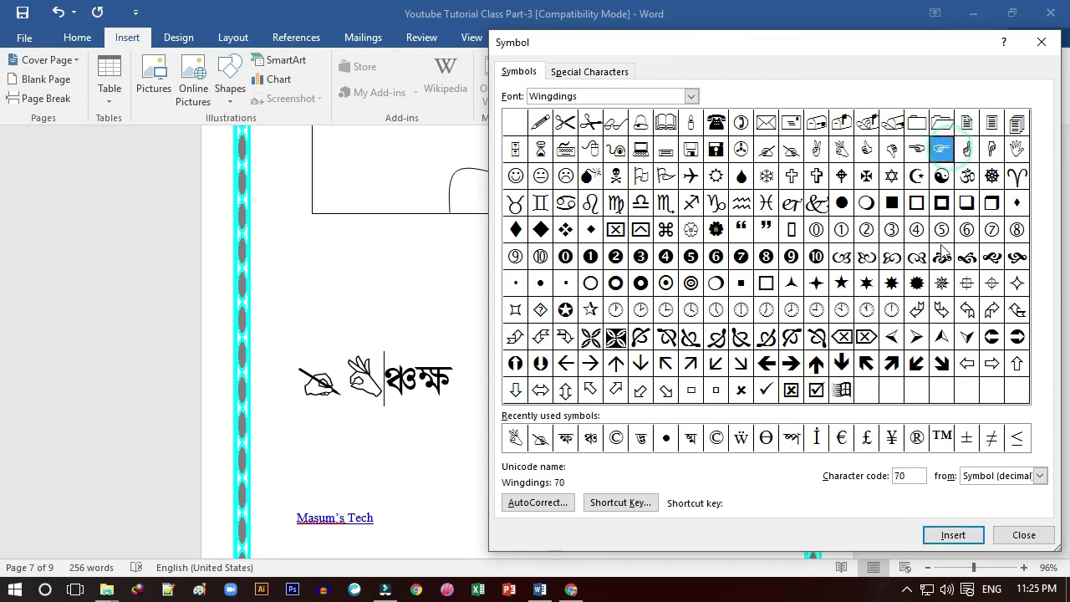
pyautogui.click(950, 536)
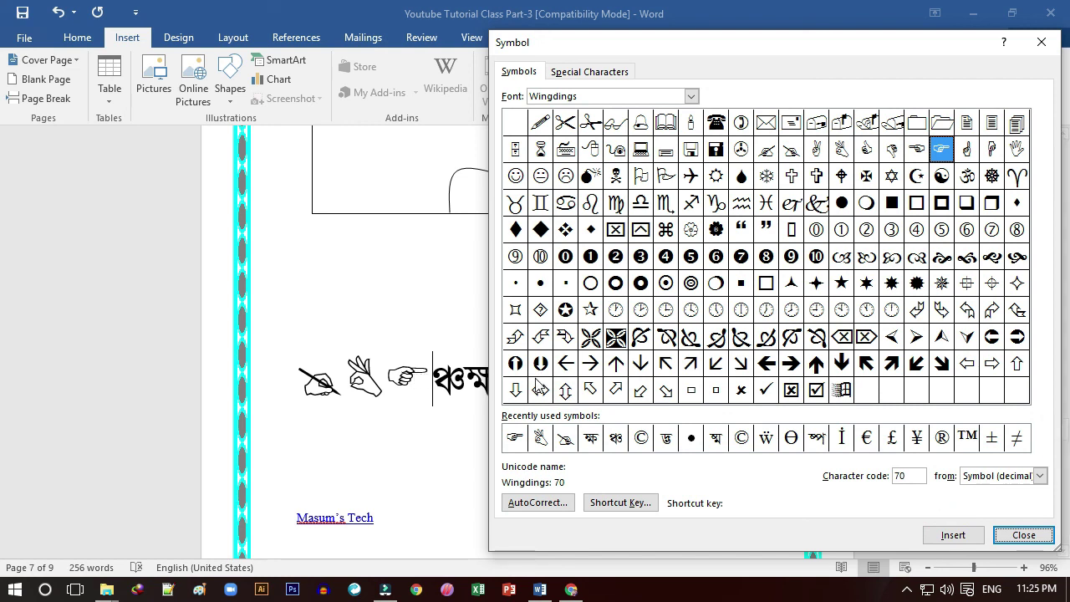
pyautogui.click(765, 394)
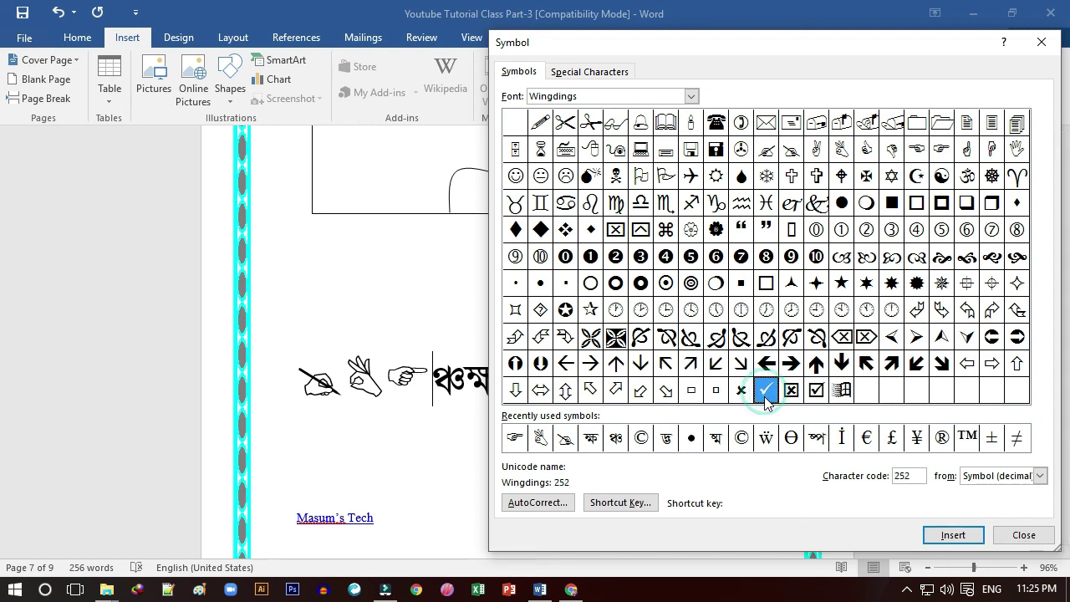
pyautogui.click(946, 539)
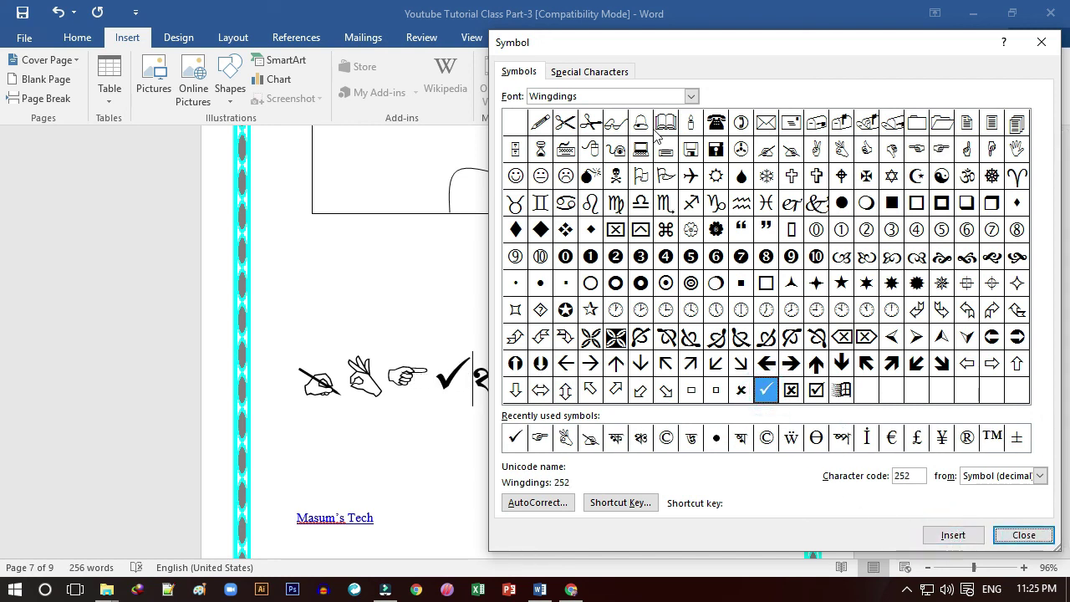
pyautogui.click(648, 95)
# Step: Switch to Wingdings 2 and insert the star-cluster symbol (code 249) after the check mark
pyautogui.press('Down')
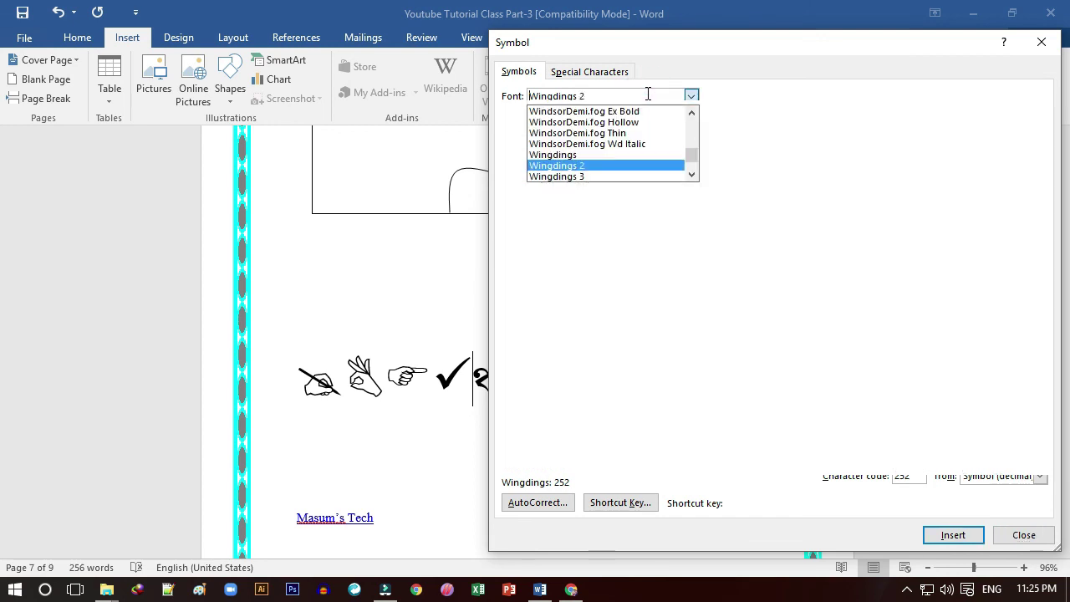
pyautogui.press('Down')
pyautogui.press('Down')
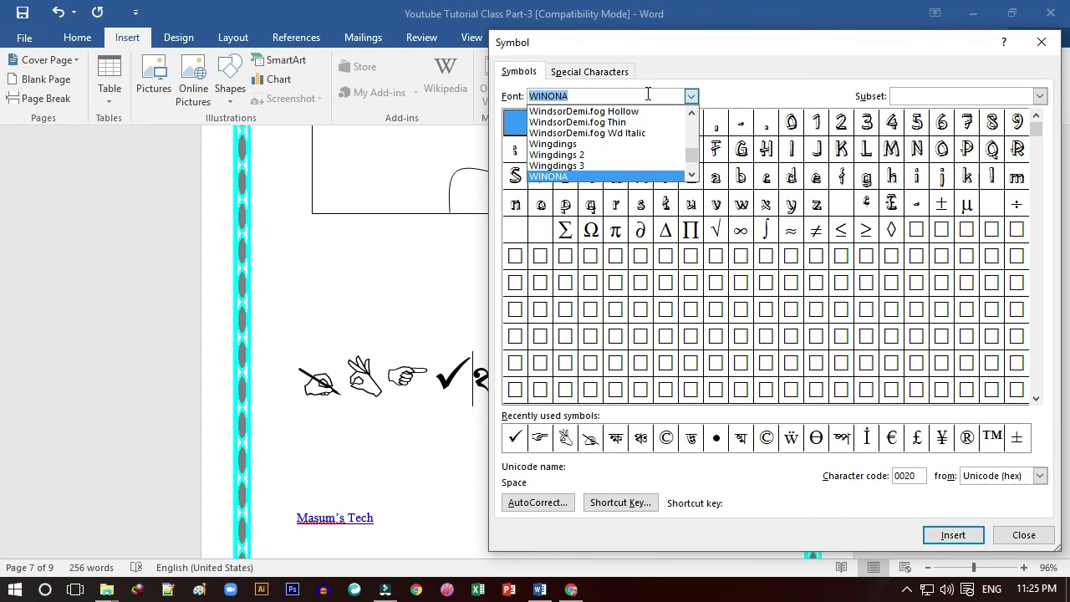
pyautogui.press('Up')
pyautogui.press('Up')
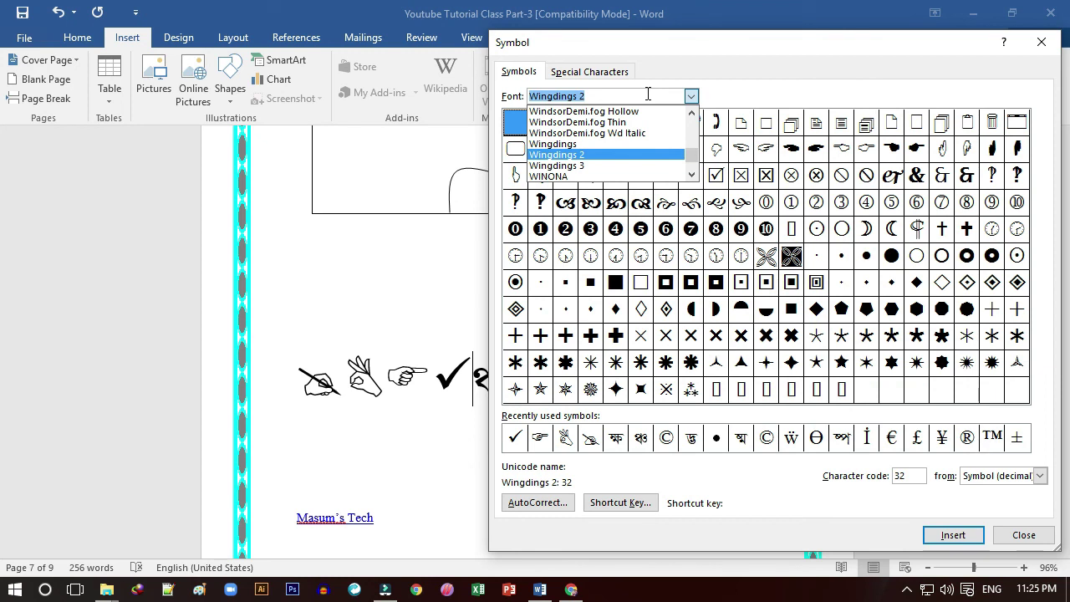
pyautogui.click(767, 316)
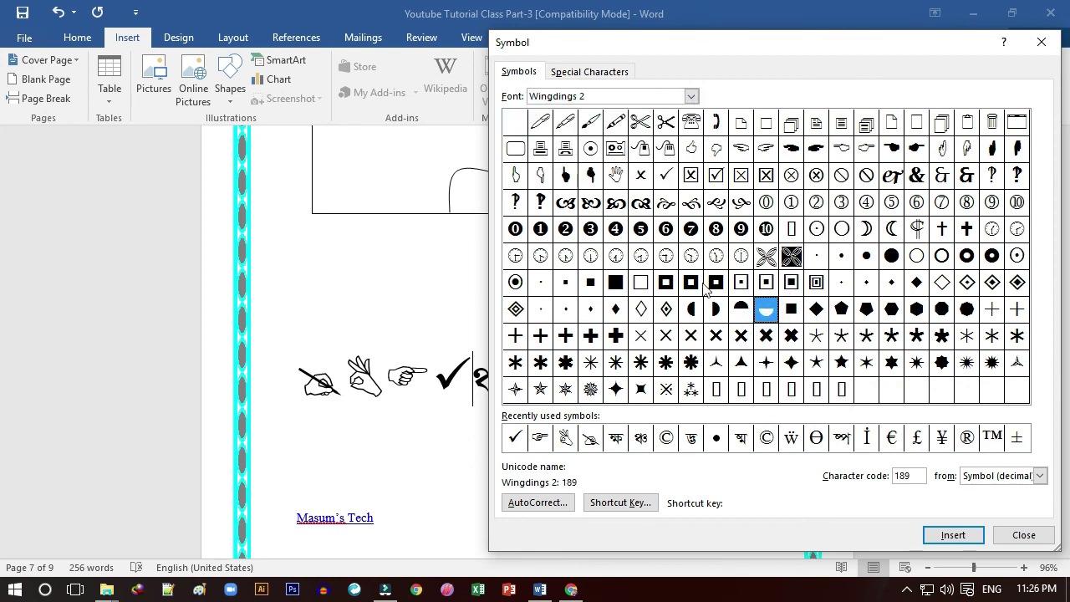
pyautogui.click(689, 391)
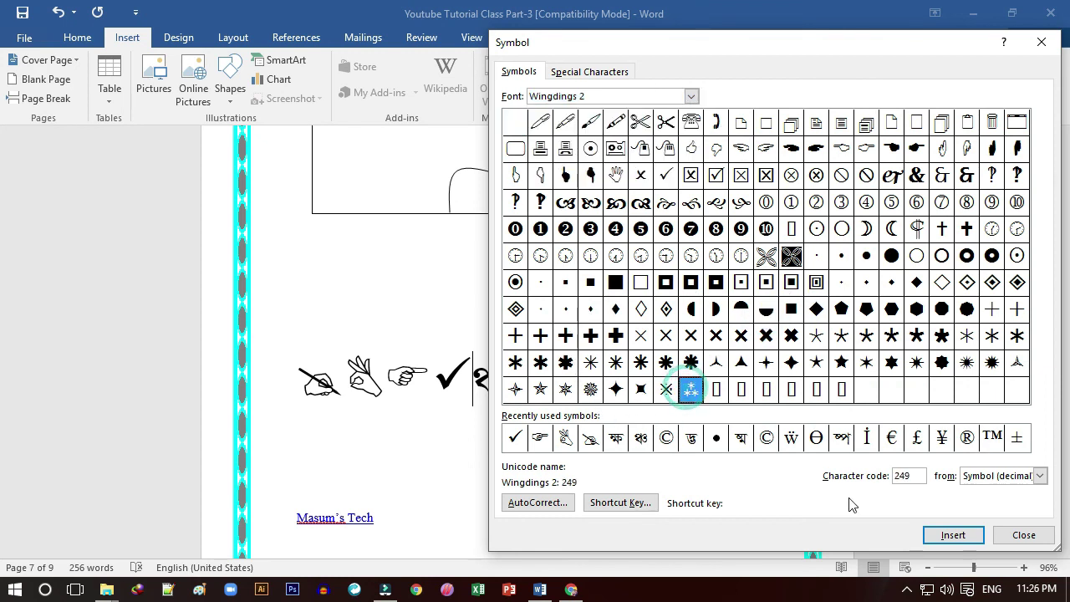
pyautogui.click(953, 535)
pyautogui.click(1009, 535)
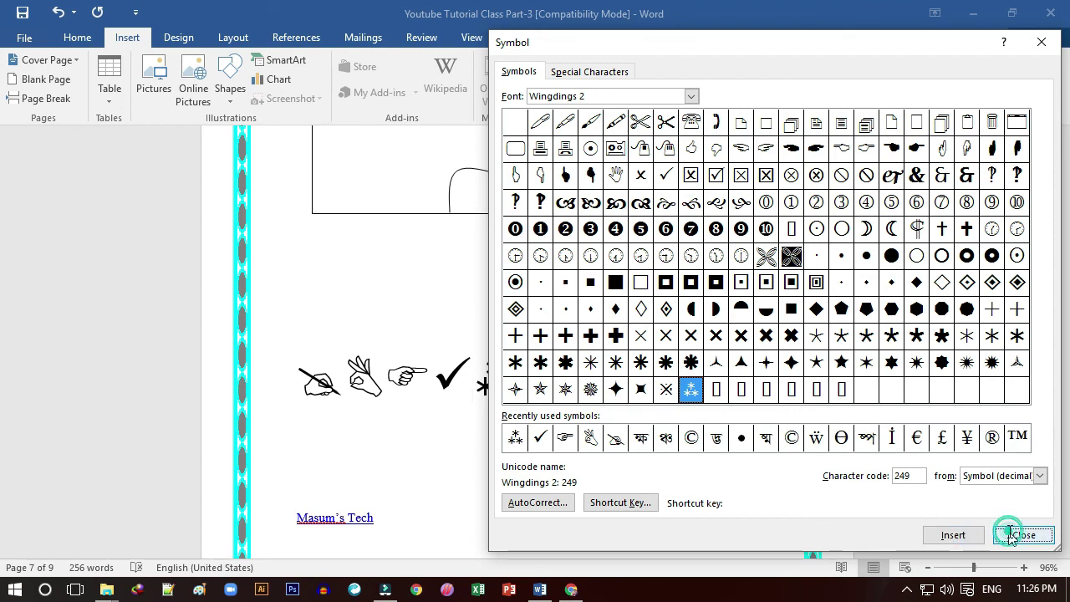
# Step: Put the cursor on the blank line, then scroll back up to page 4's smiley, starburst and flag
pyautogui.scroll(3, 674, 434)
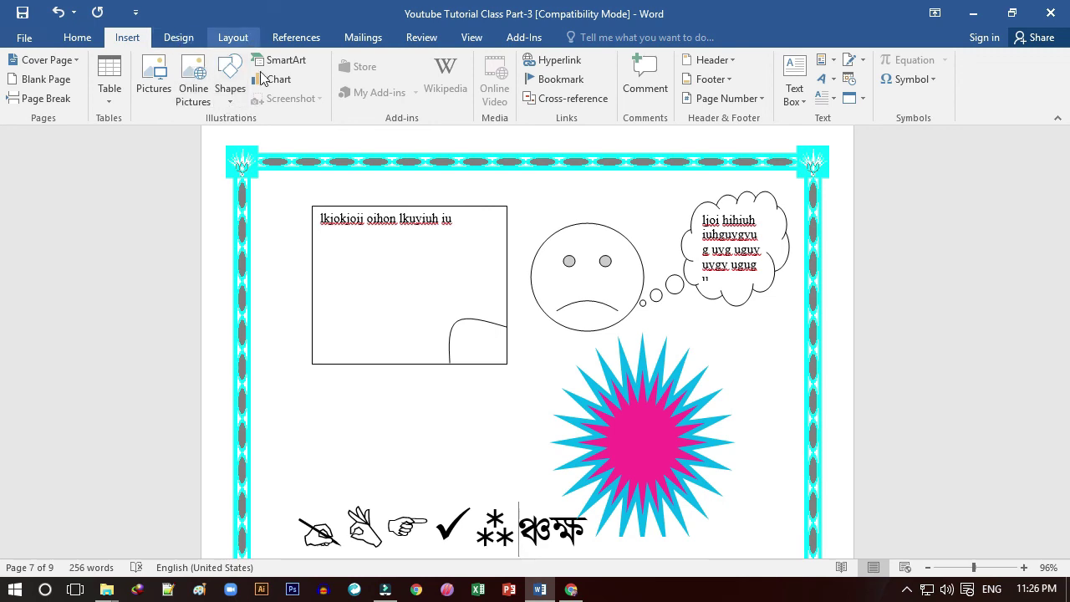
pyautogui.click(372, 448)
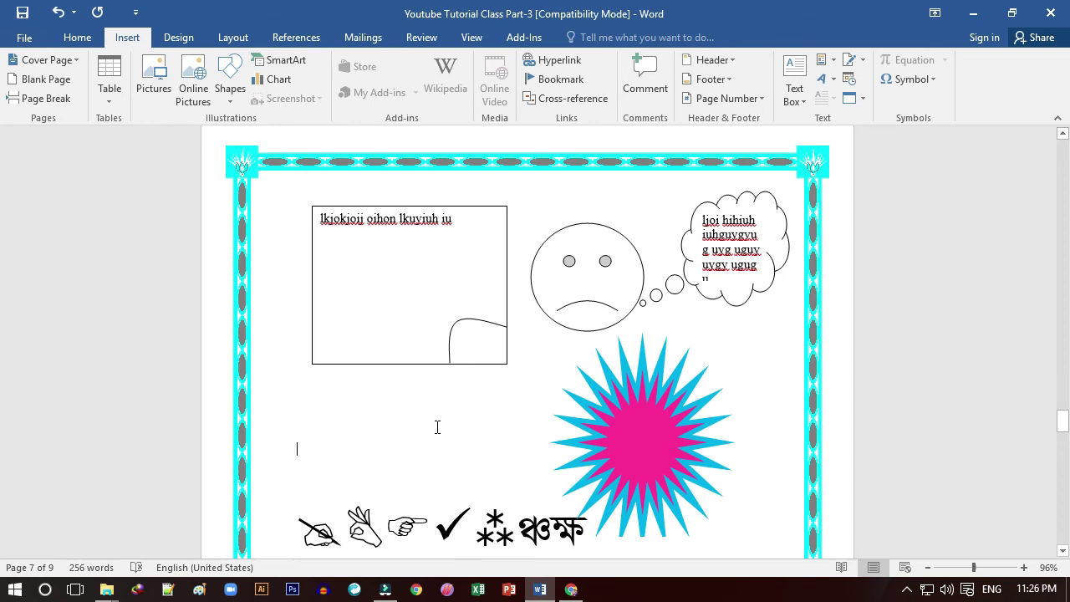
pyautogui.scroll(-1, 459, 414)
pyautogui.scroll(2, 464, 410)
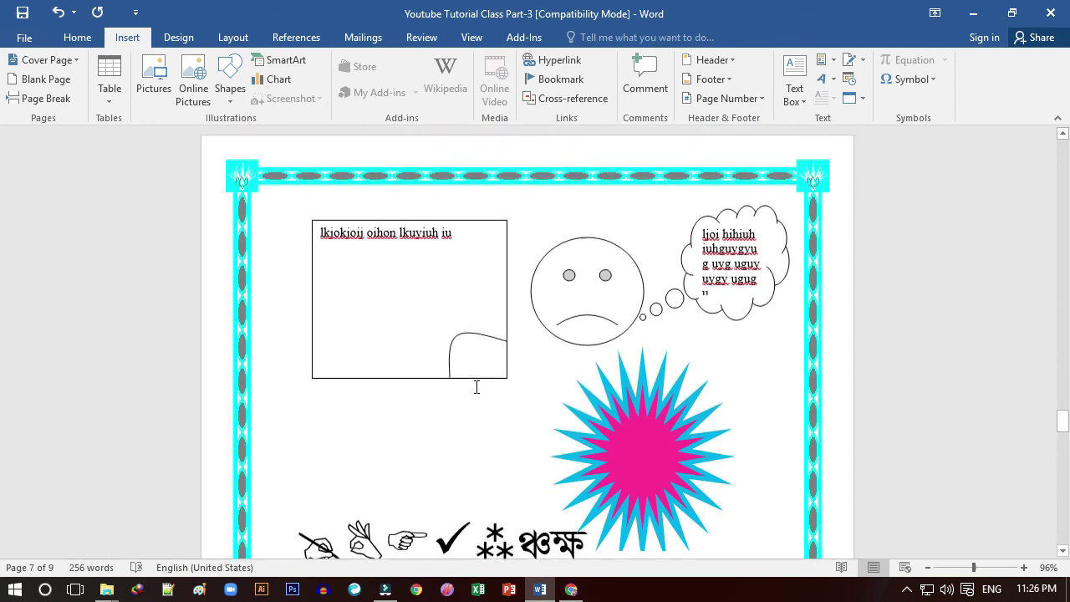
pyautogui.scroll(4, 468, 402)
pyautogui.scroll(4, 476, 386)
pyautogui.scroll(4, 476, 387)
pyautogui.scroll(4, 477, 386)
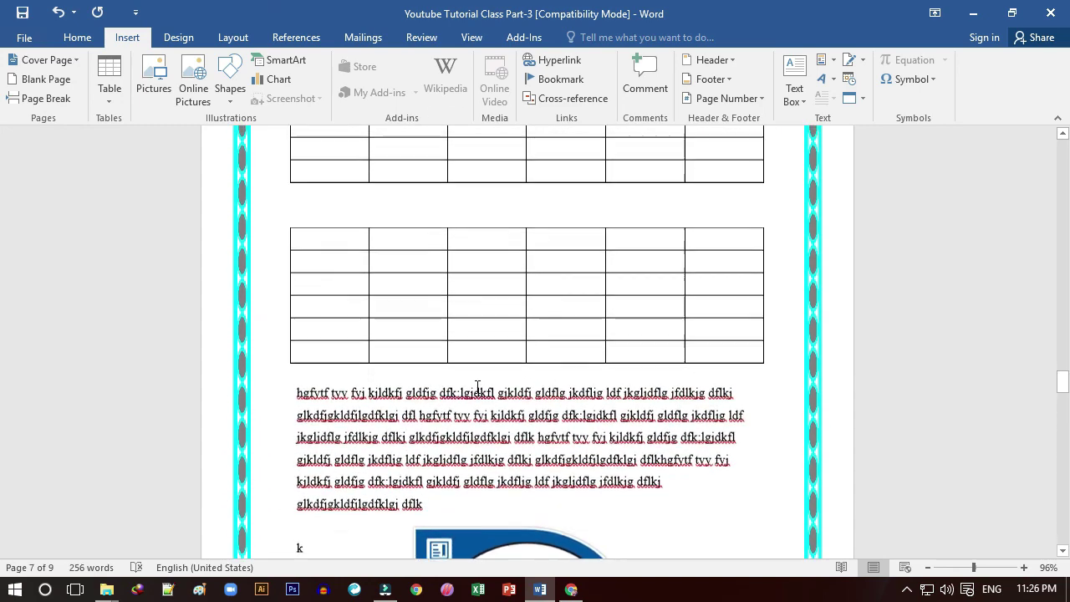
pyautogui.scroll(4, 477, 387)
pyautogui.scroll(4, 477, 386)
pyautogui.scroll(4, 477, 387)
pyautogui.scroll(4, 478, 386)
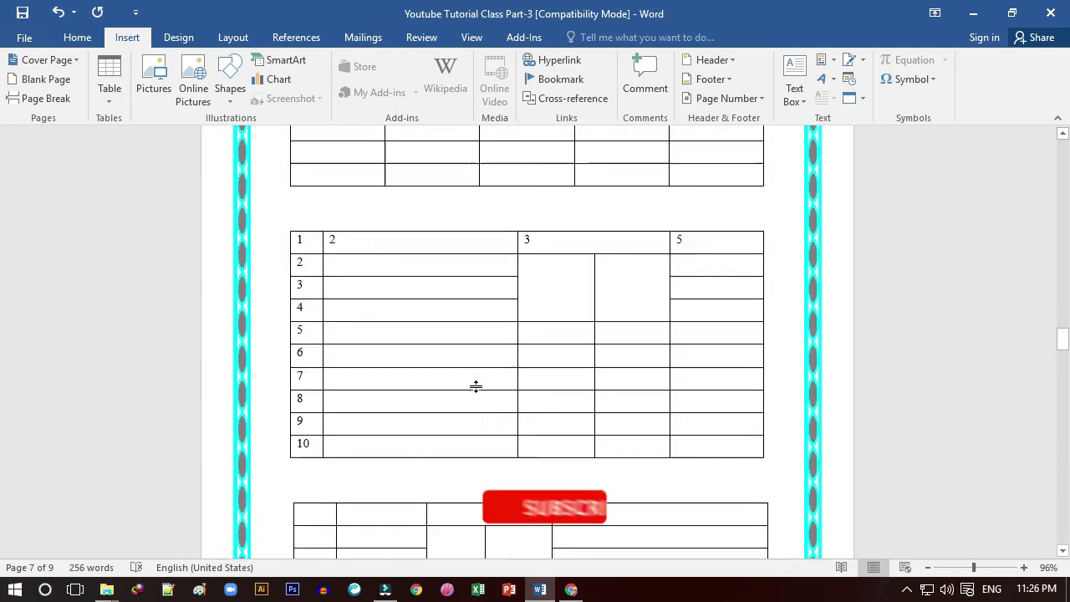
pyautogui.scroll(4, 478, 386)
pyautogui.scroll(4, 477, 386)
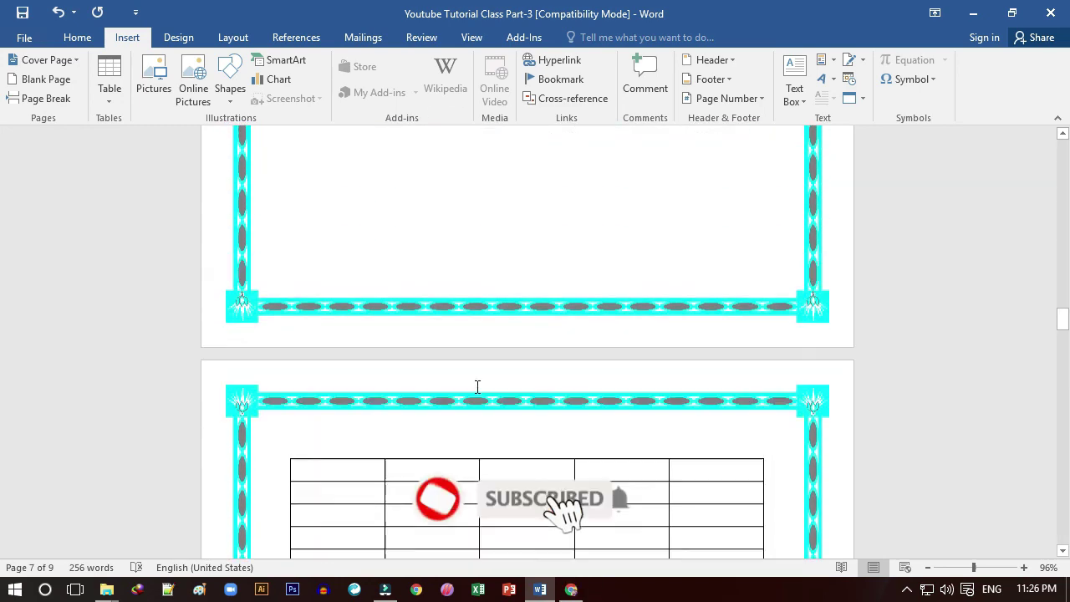
pyautogui.scroll(10, 477, 387)
pyautogui.scroll(3, 475, 386)
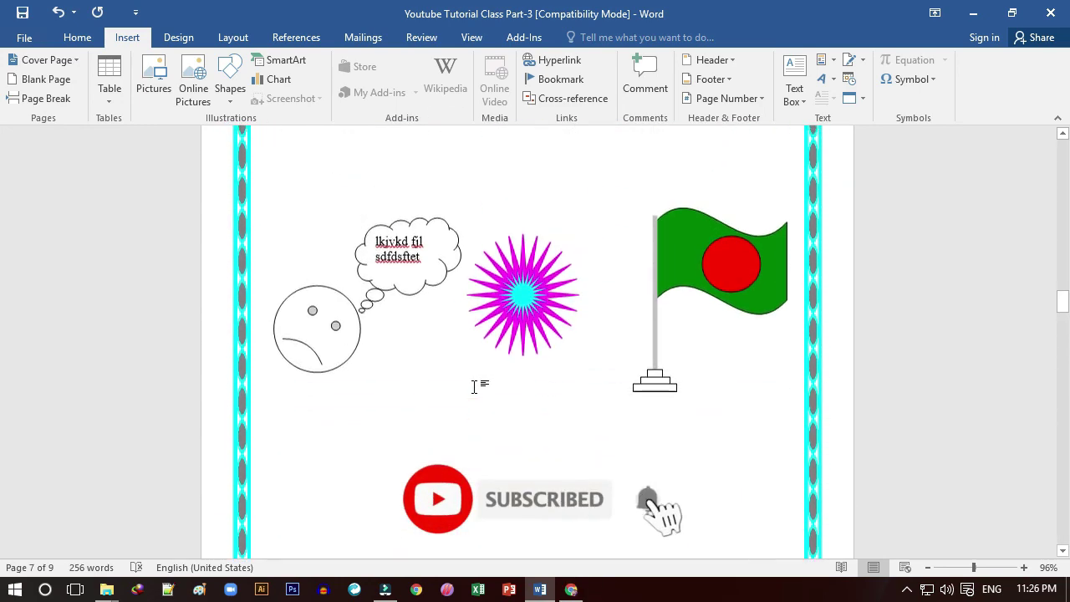